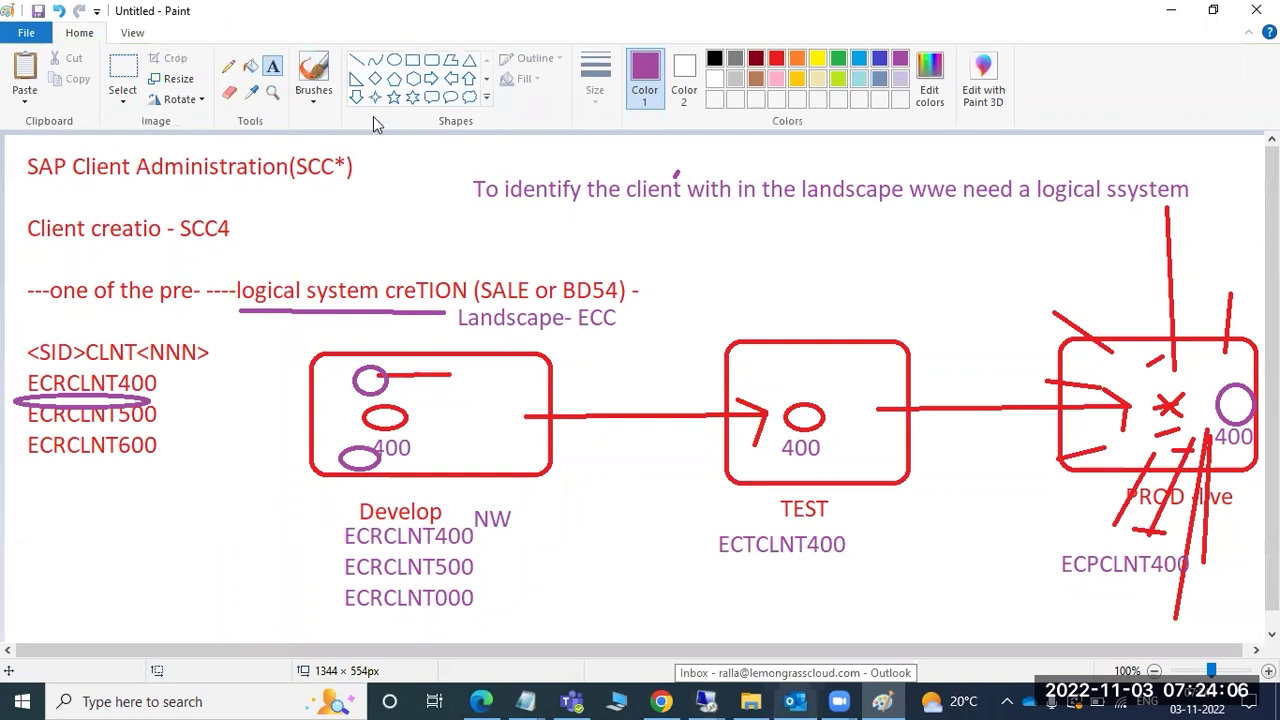
# - Underline the purple logical system sentence with a line about 765 px long and add short marks beside the Develop and TEST 400 labels
pyautogui.click(356, 60)
pyautogui.moveTo(480, 226); pyautogui.dragTo(1198, 216)
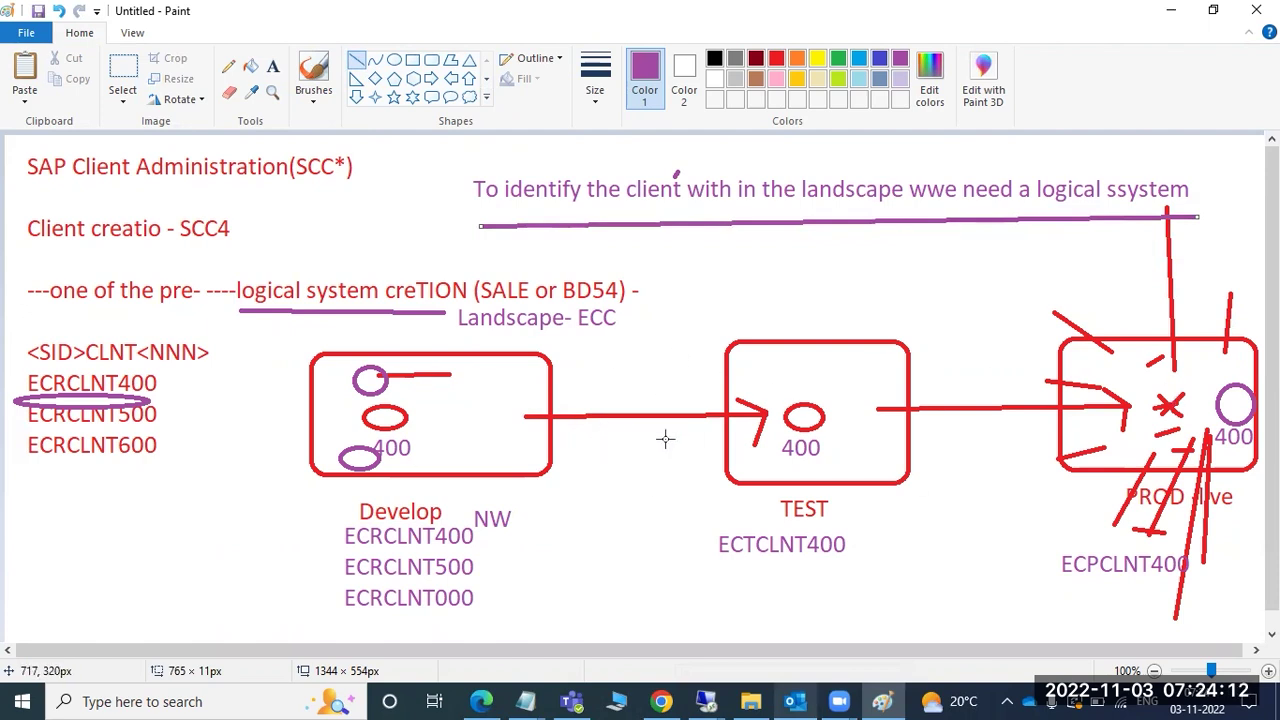
pyautogui.moveTo(409, 453); pyautogui.dragTo(422, 446)
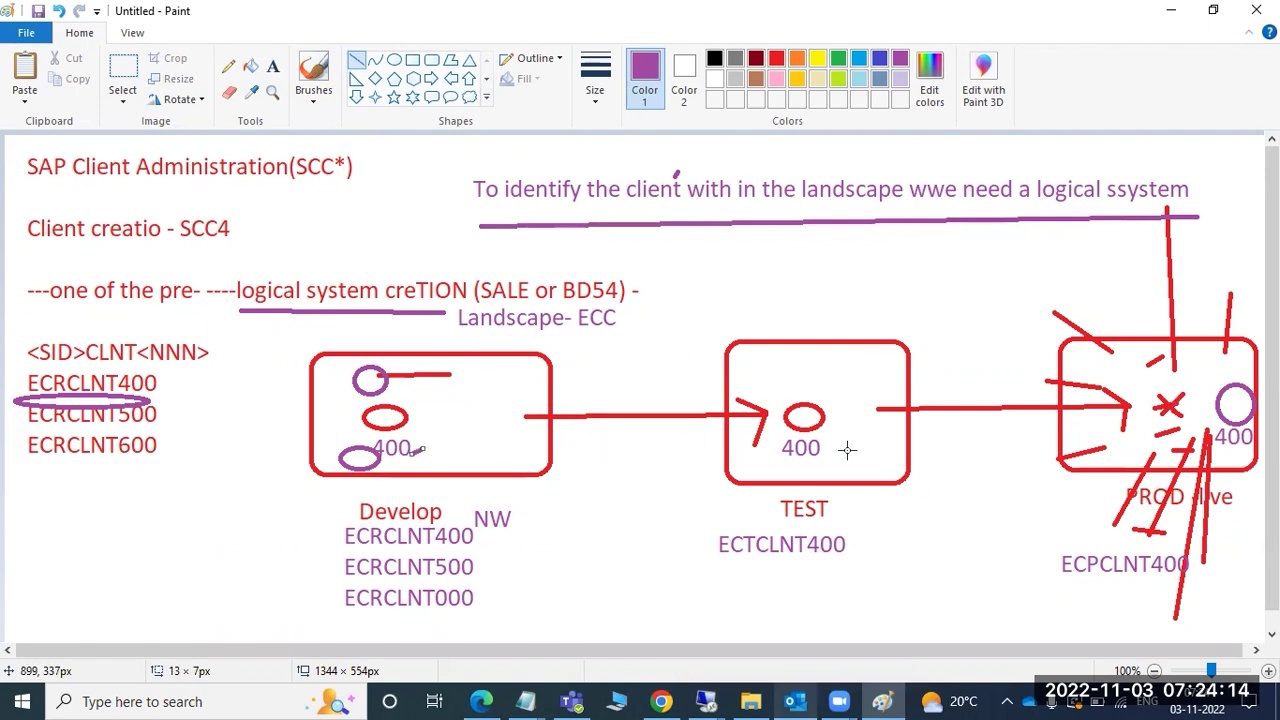
pyautogui.moveTo(818, 456); pyautogui.dragTo(830, 451)
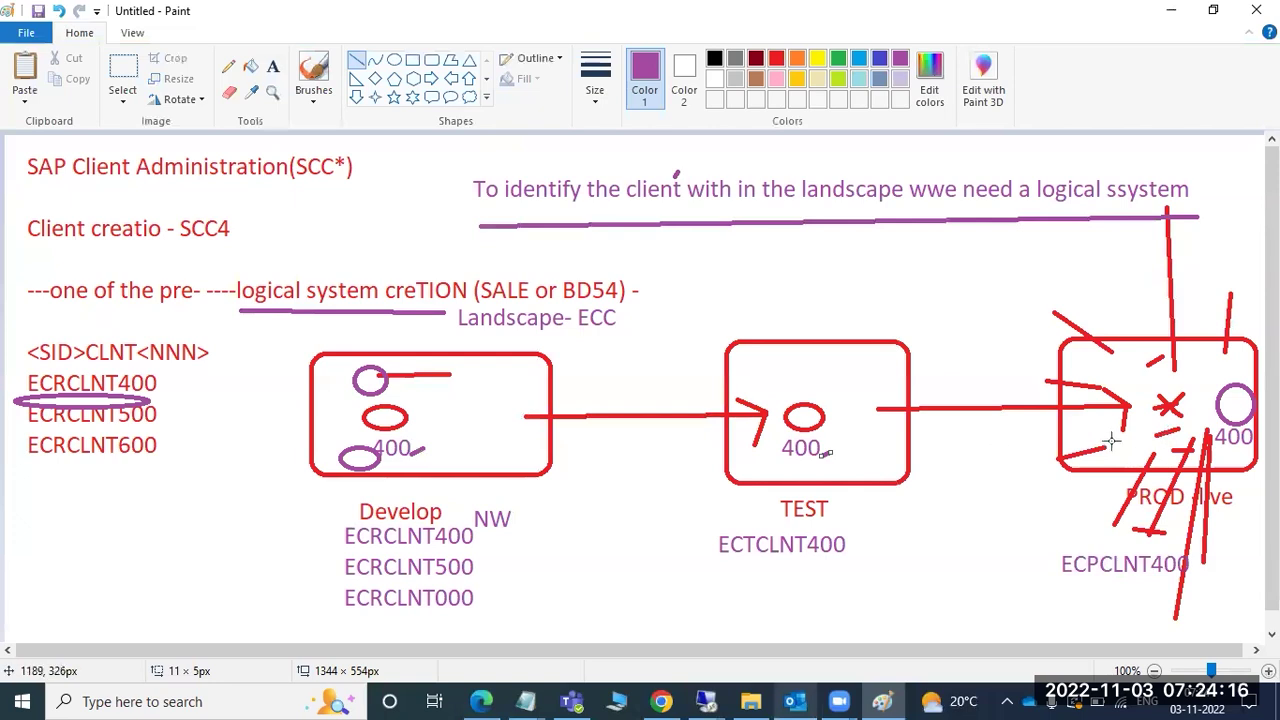
# - Underline ECRCLNT000 and add short line marks beside the logical system names under the Develop, TEST and PROD boxes
pyautogui.moveTo(338, 617); pyautogui.dragTo(479, 617)
pyautogui.moveTo(489, 568); pyautogui.dragTo(494, 533)
pyautogui.moveTo(498, 604); pyautogui.dragTo(505, 601)
pyautogui.moveTo(848, 559); pyautogui.dragTo(868, 553)
pyautogui.moveTo(1035, 577); pyautogui.dragTo(1053, 567)
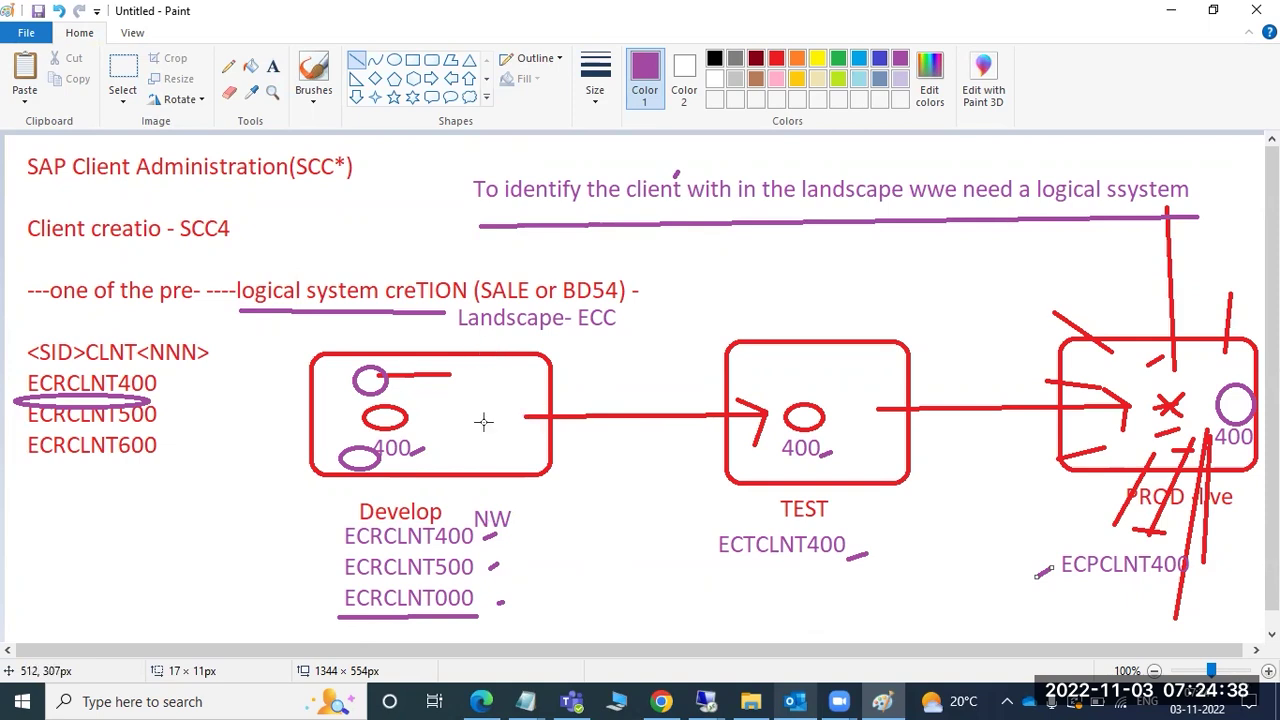
# - Underline SCC4, SALE and BD54 in the red notes and add a short line below the underlined logical system text
pyautogui.moveTo(194, 247); pyautogui.dragTo(228, 247)
pyautogui.moveTo(254, 326); pyautogui.dragTo(293, 327)
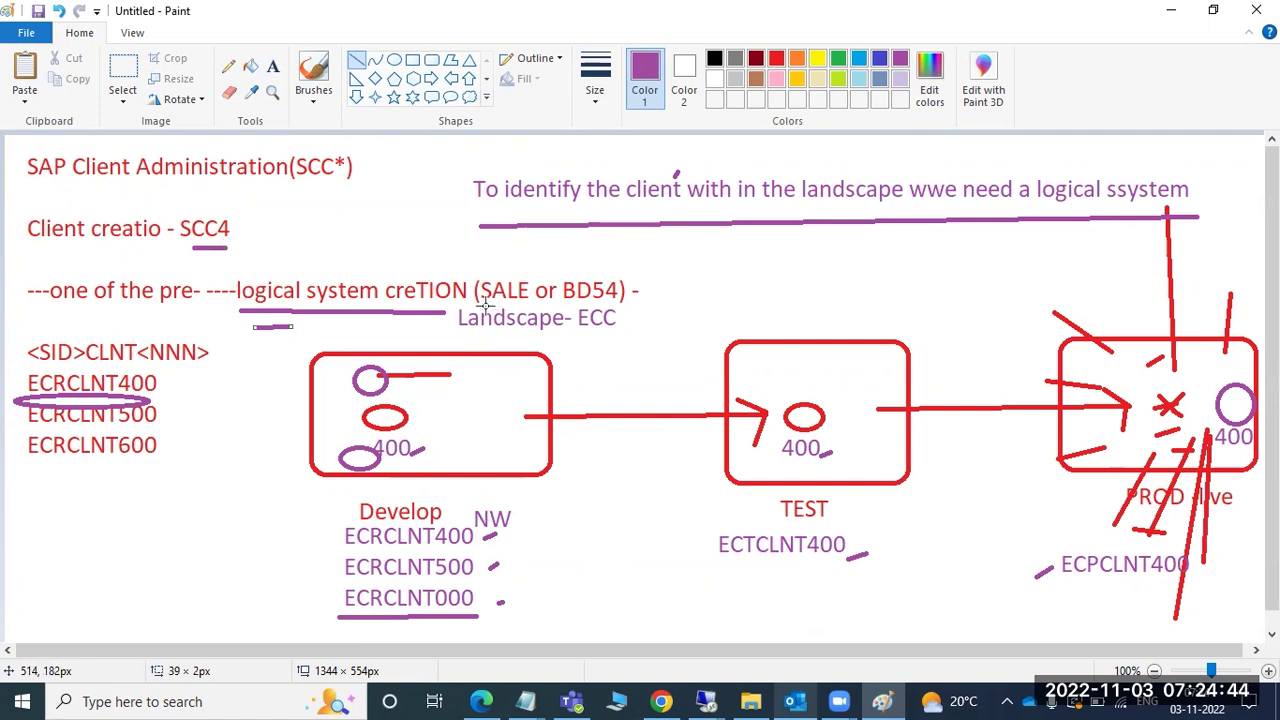
pyautogui.moveTo(480, 306); pyautogui.dragTo(613, 309)
pyautogui.click(575, 310)
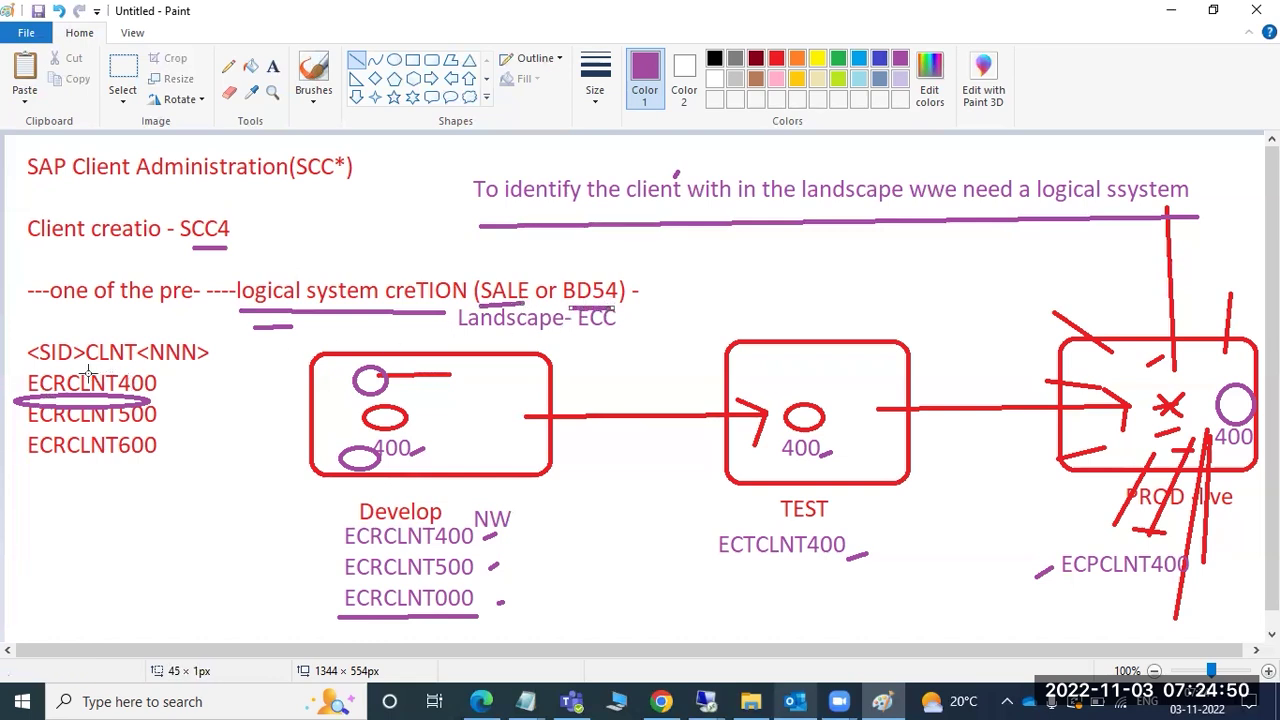
# - Switch to the SAP session in Remote Desktop Connection and leave the new client 400 entry without saving it
pyautogui.click(706, 701)
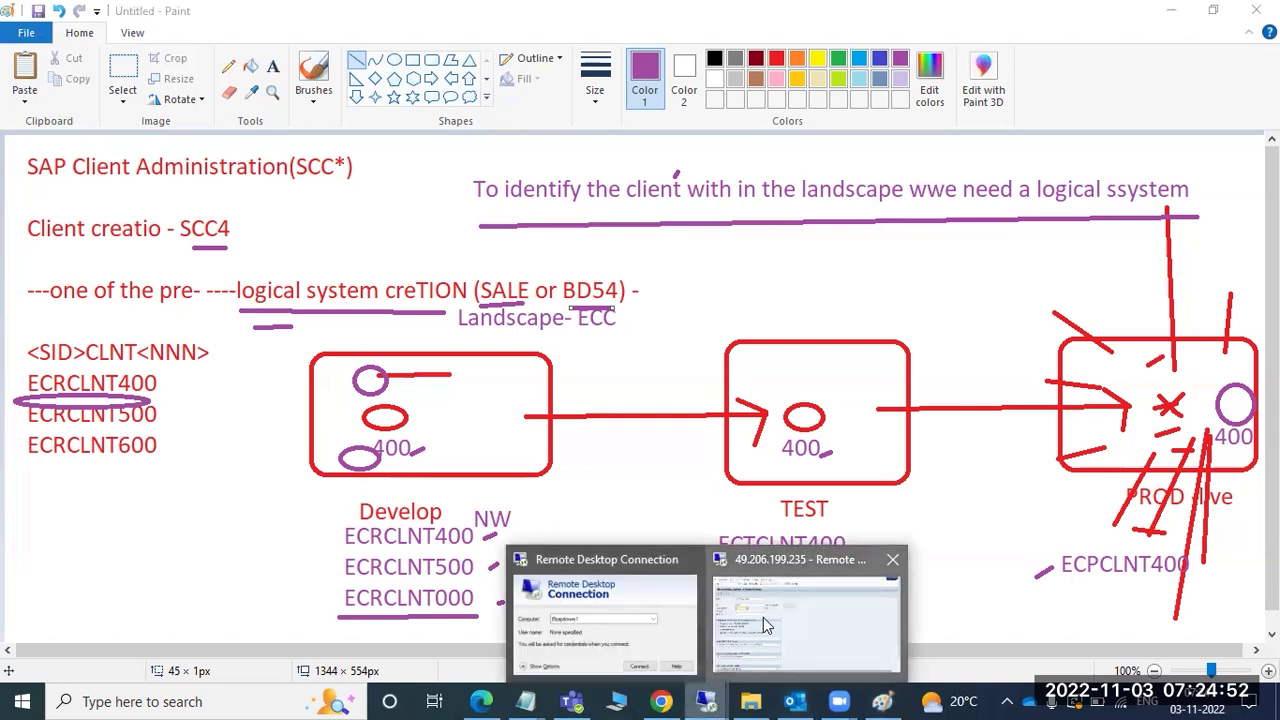
pyautogui.click(765, 625)
pyautogui.click(258, 80)
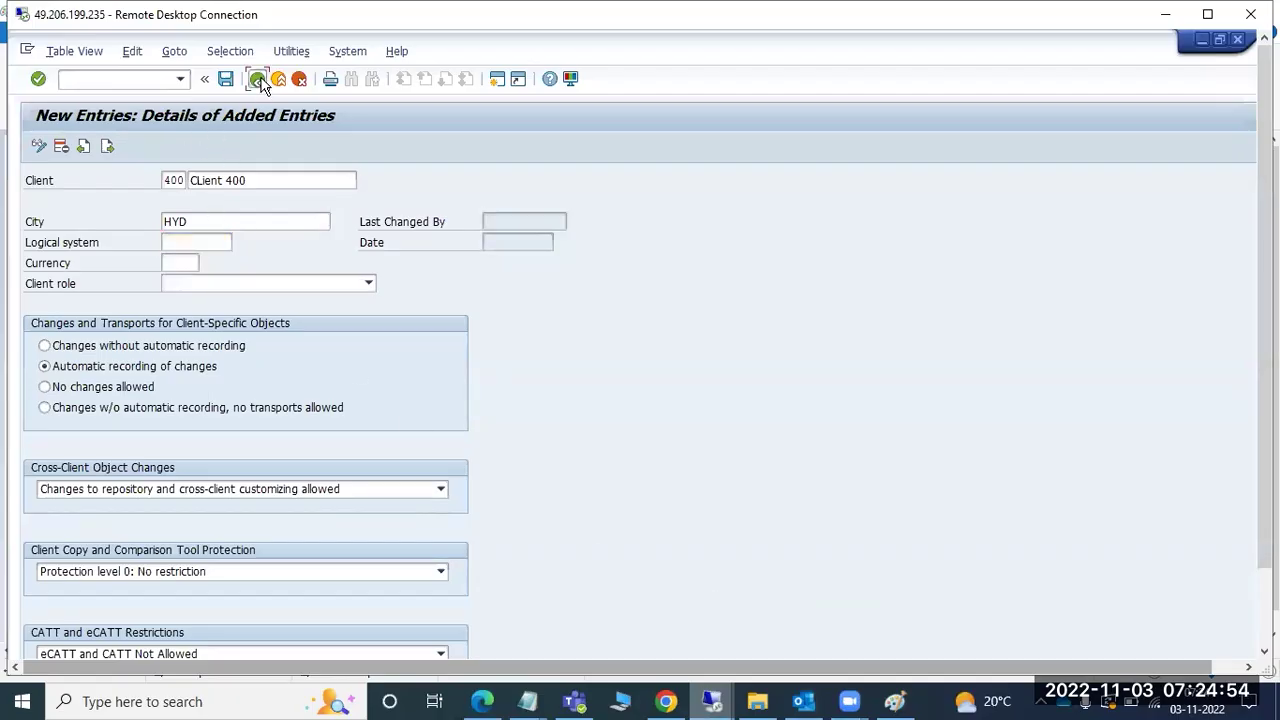
pyautogui.click(260, 80)
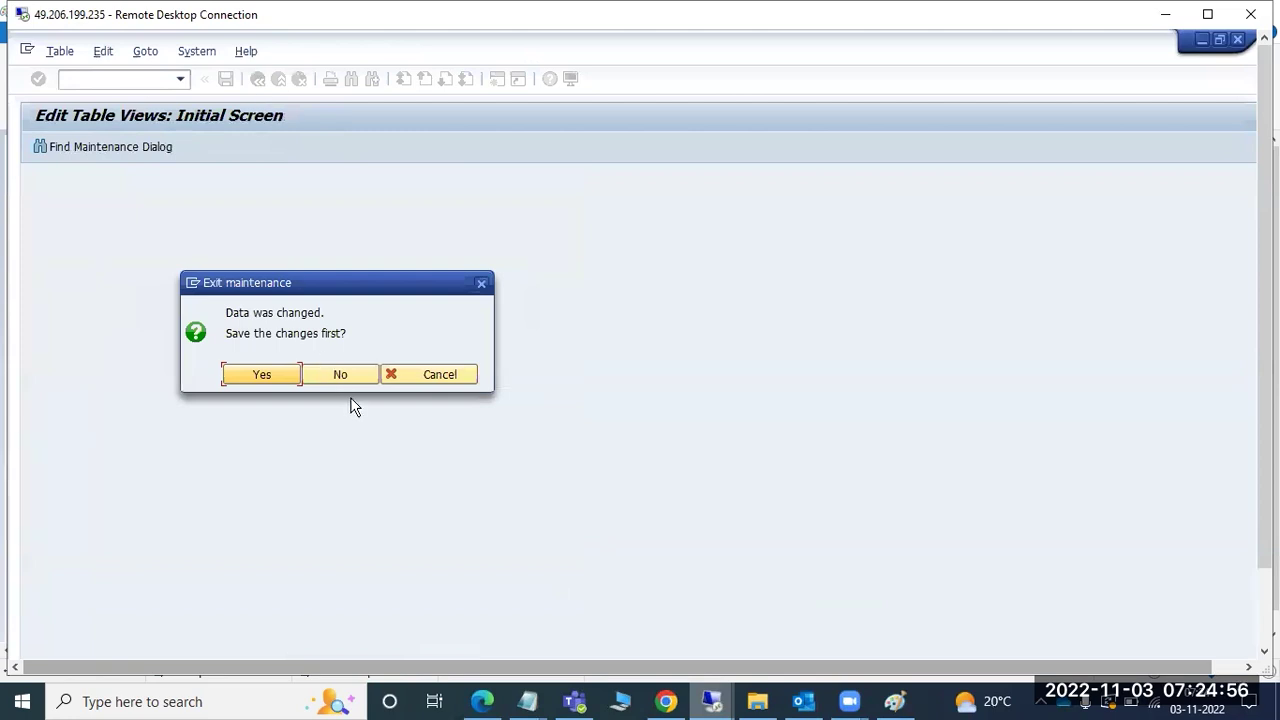
pyautogui.click(355, 372)
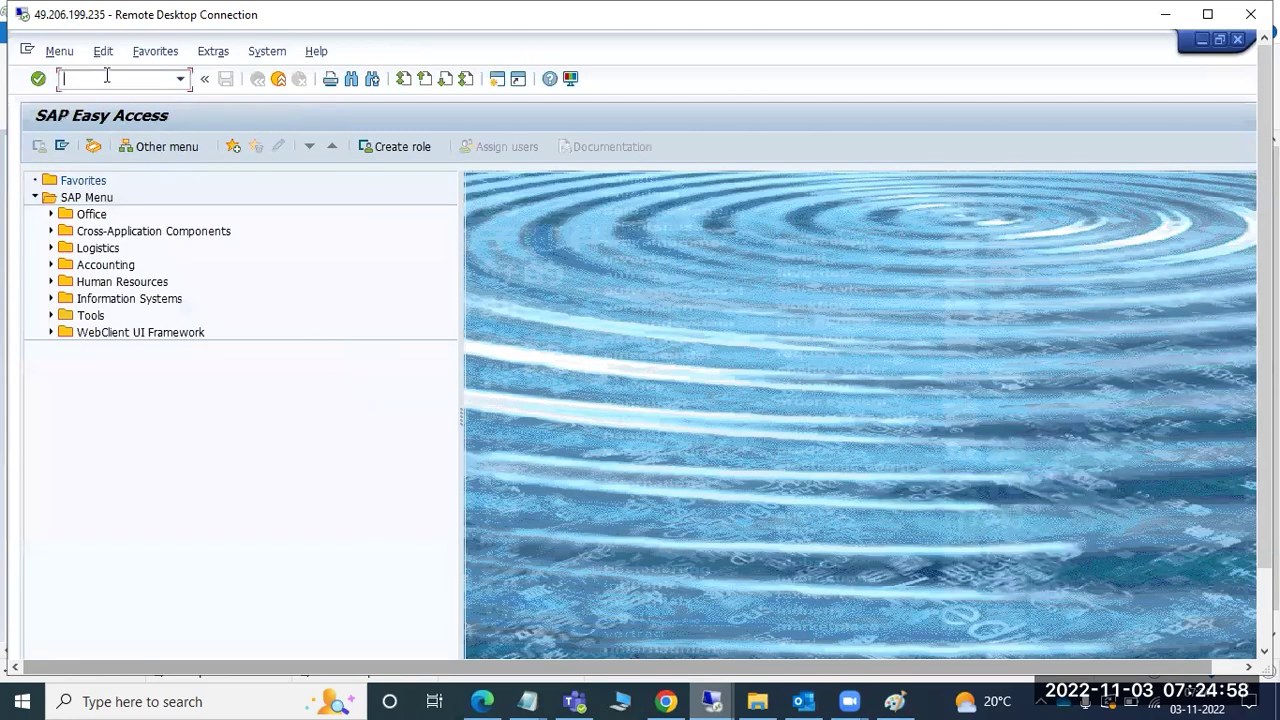
# - Try to open the logical systems table for maintenance with transaction bd54 as user DDIC
pyautogui.write('scc4')
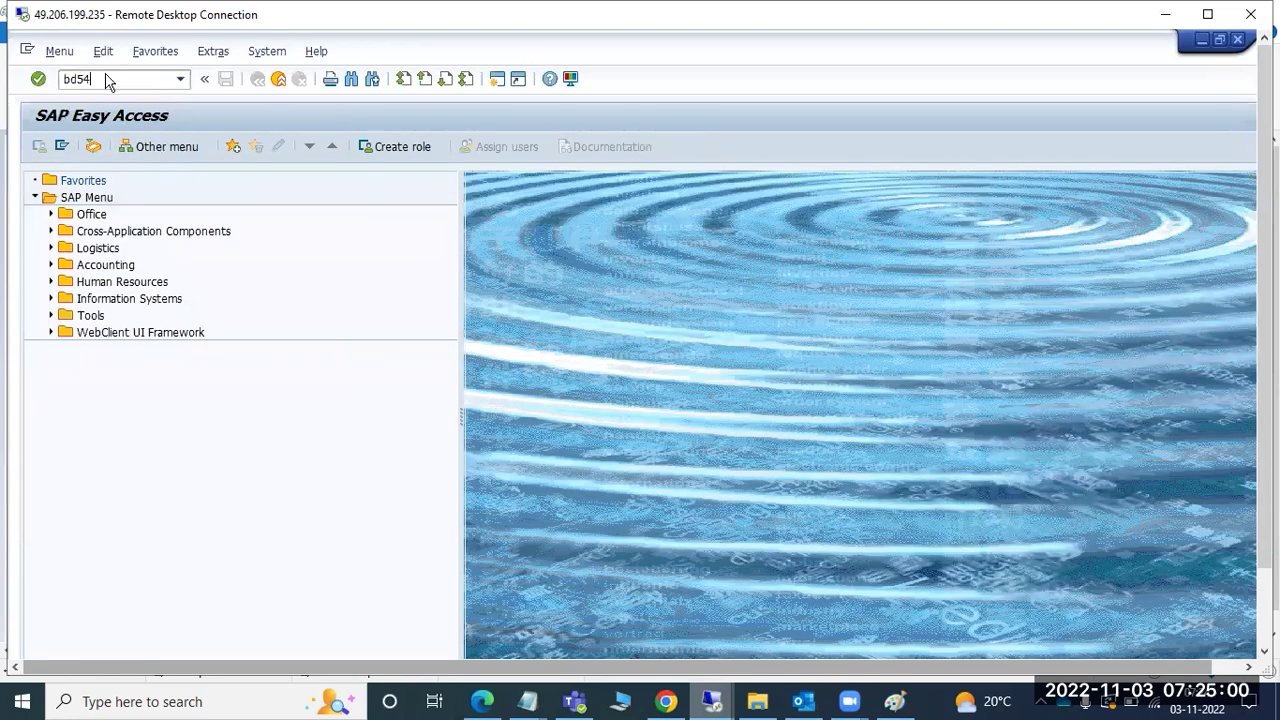
pyautogui.press('Return')
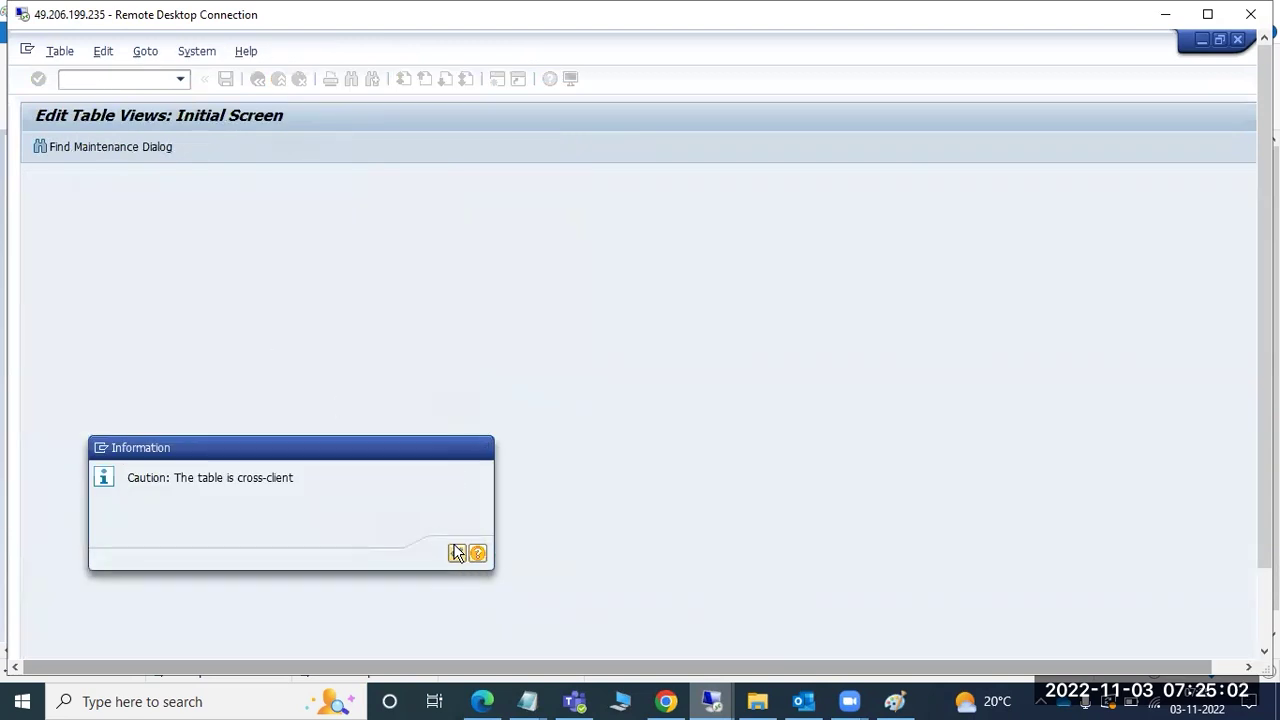
pyautogui.click(456, 553)
pyautogui.click(434, 574)
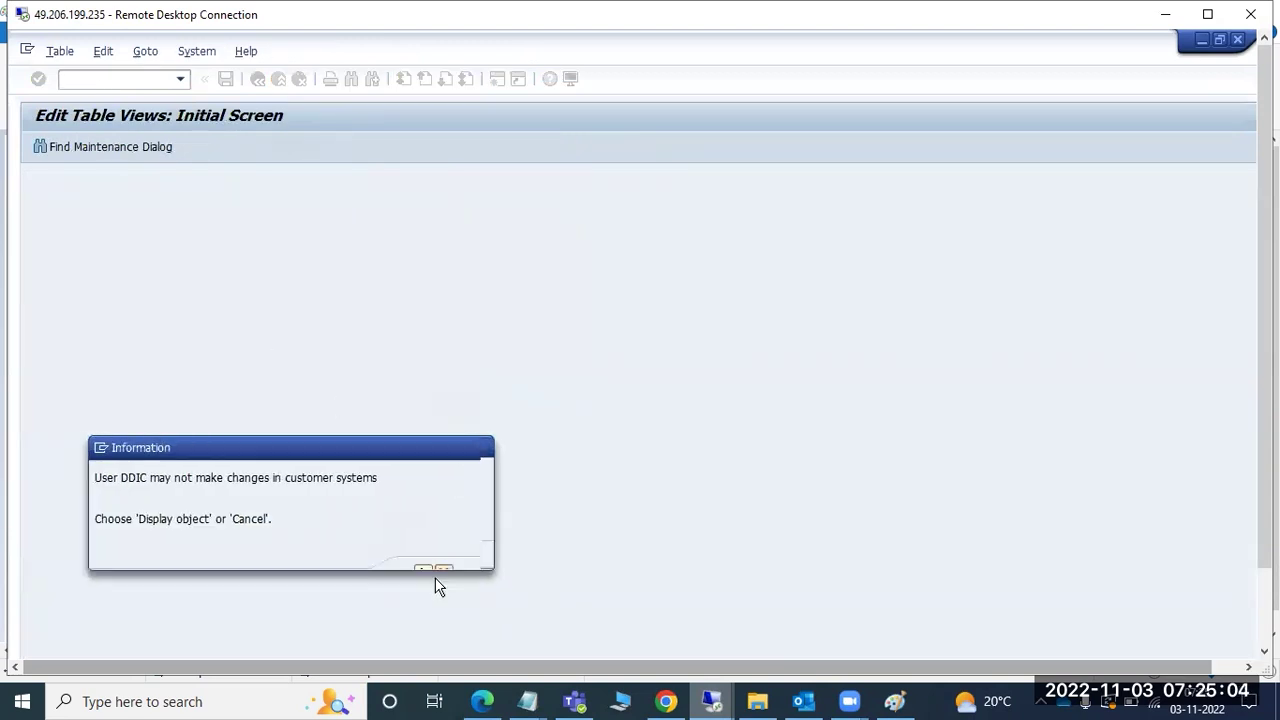
pyautogui.click(457, 558)
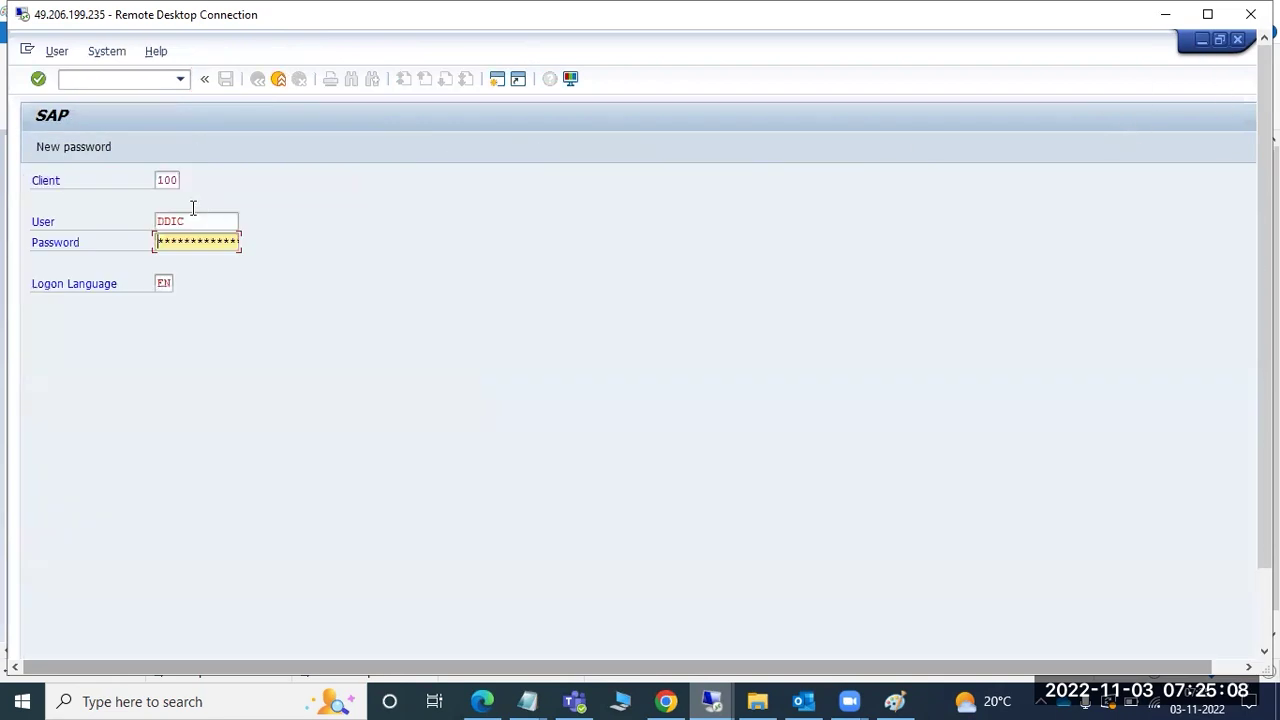
# - Log on to client 001 as user basis with the account password
pyautogui.click(179, 178)
pyautogui.doubleClick(179, 178)
pyautogui.write('001')
pyautogui.press('Tab')
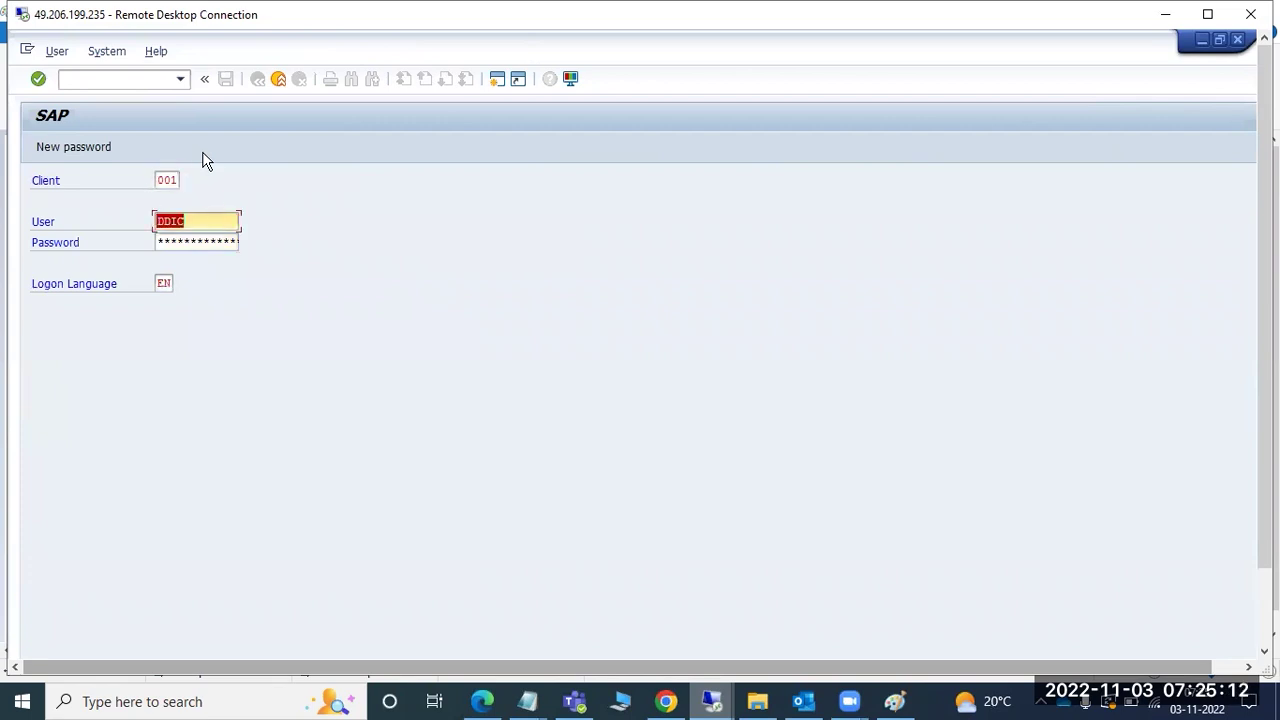
pyautogui.write('basis')
pyautogui.press('Tab')
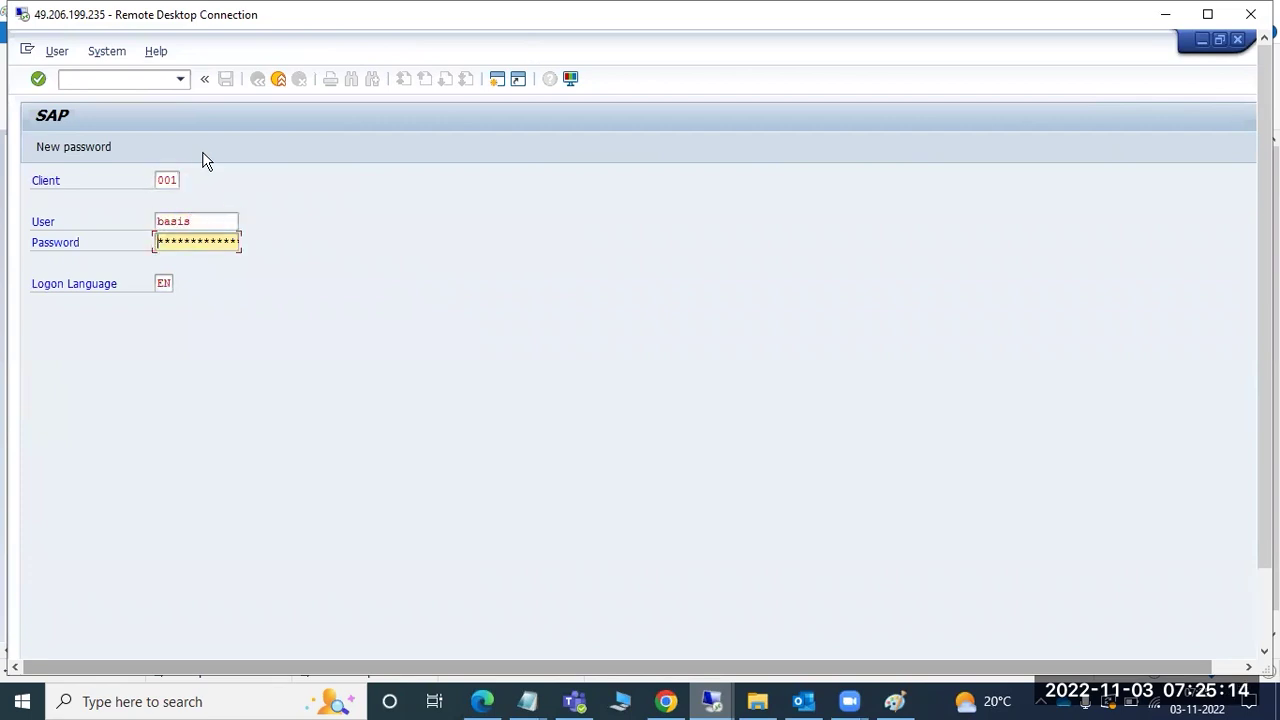
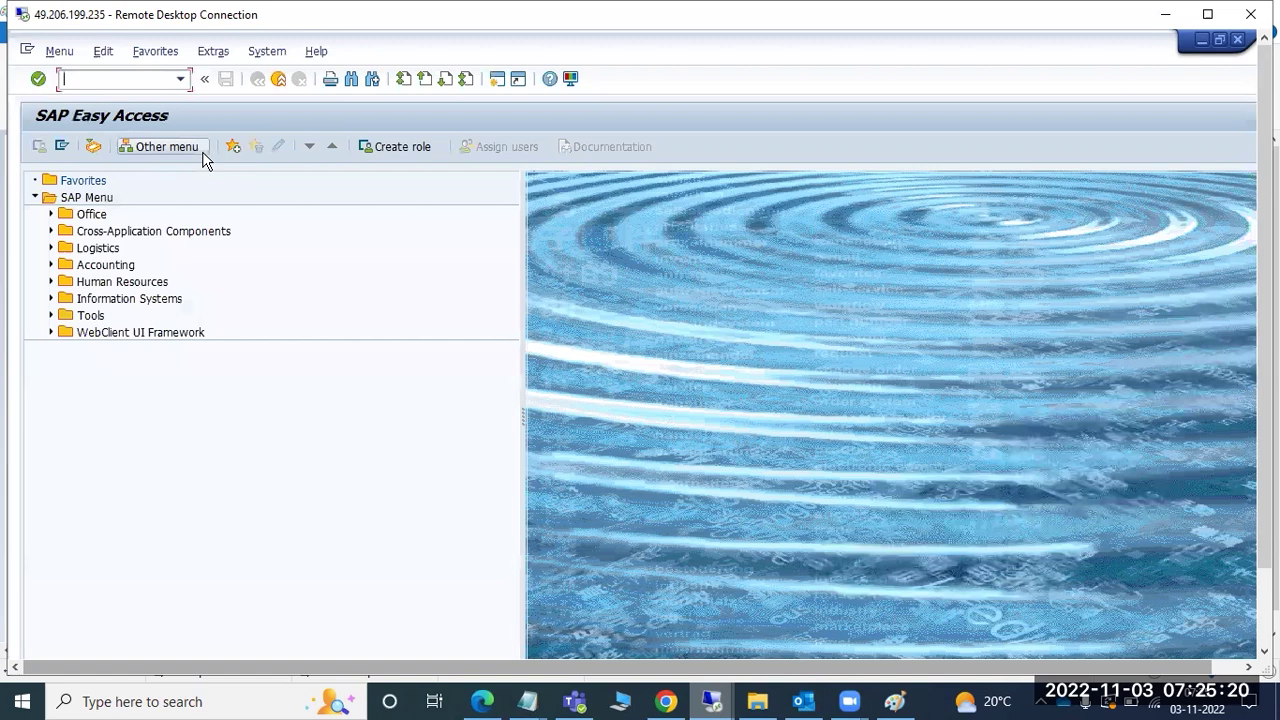
# - Open the logical systems table for maintenance with transaction bd54, accepting the cross-client notice
pyautogui.write('bd54')
pyautogui.press('Return')
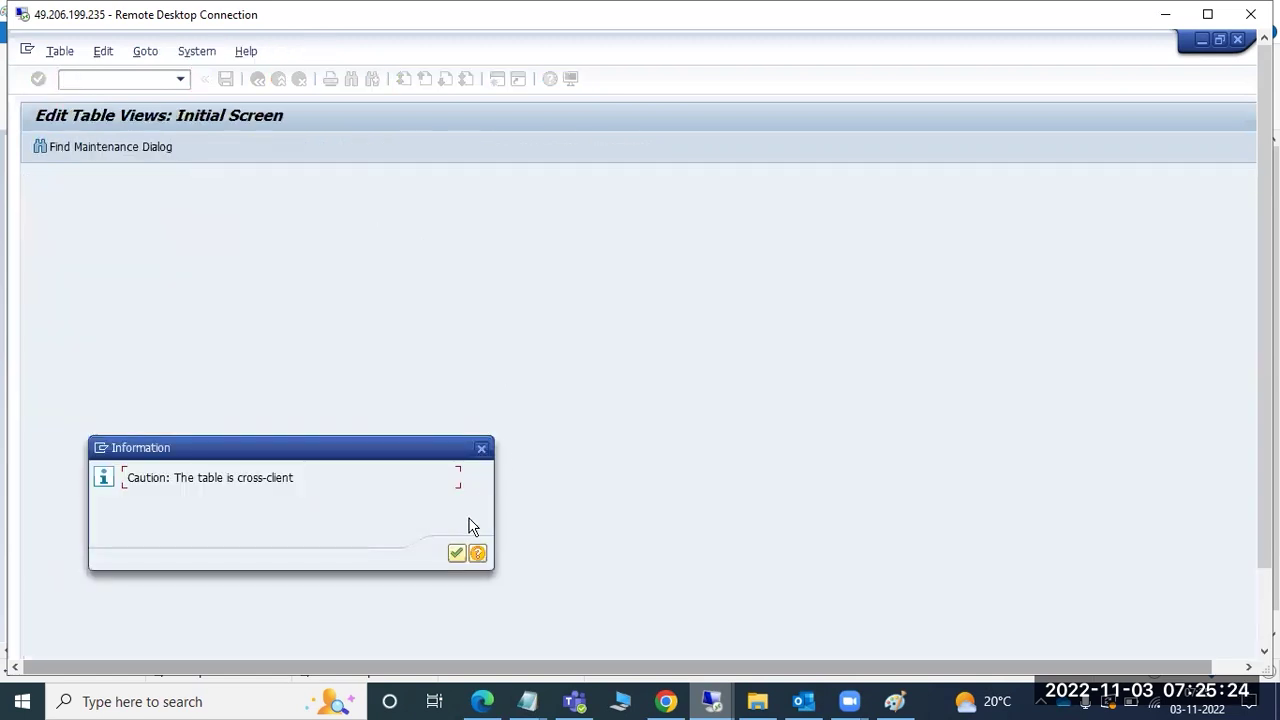
pyautogui.click(456, 554)
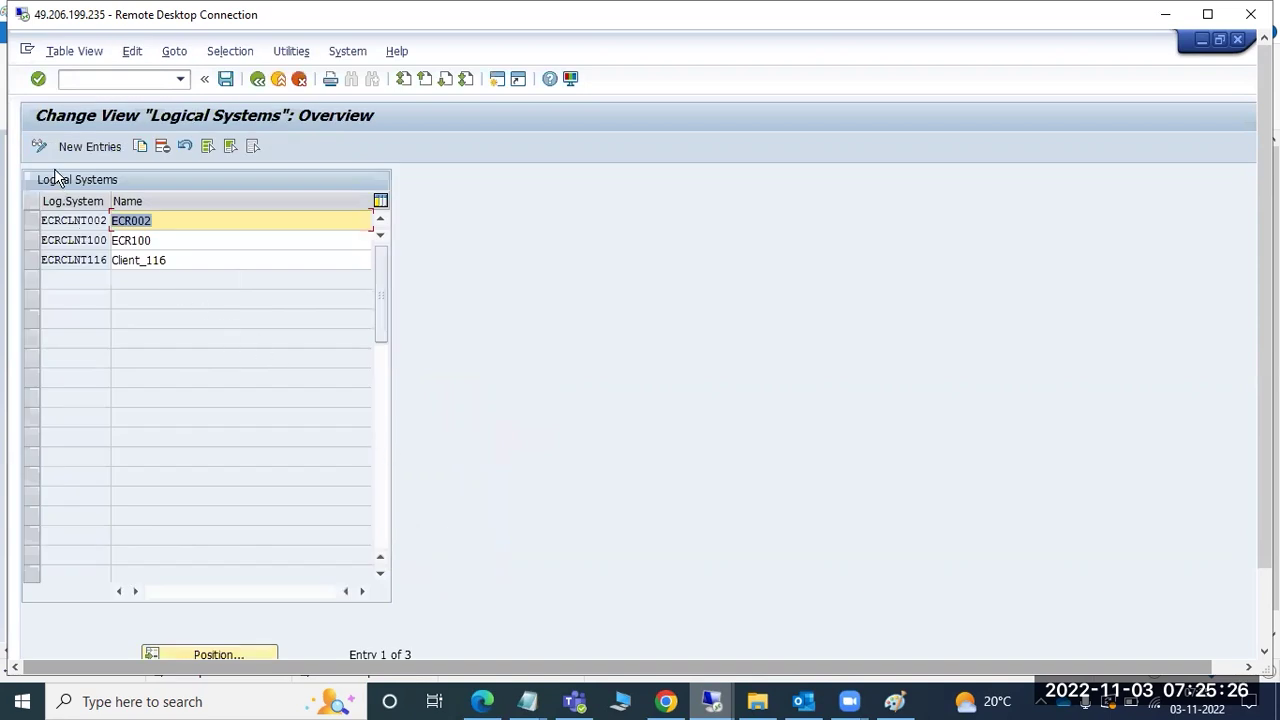
# - Add a logical system ECRCLNT400 named CLIENT 400, save it and return to the logical systems overview
pyautogui.click(72, 146)
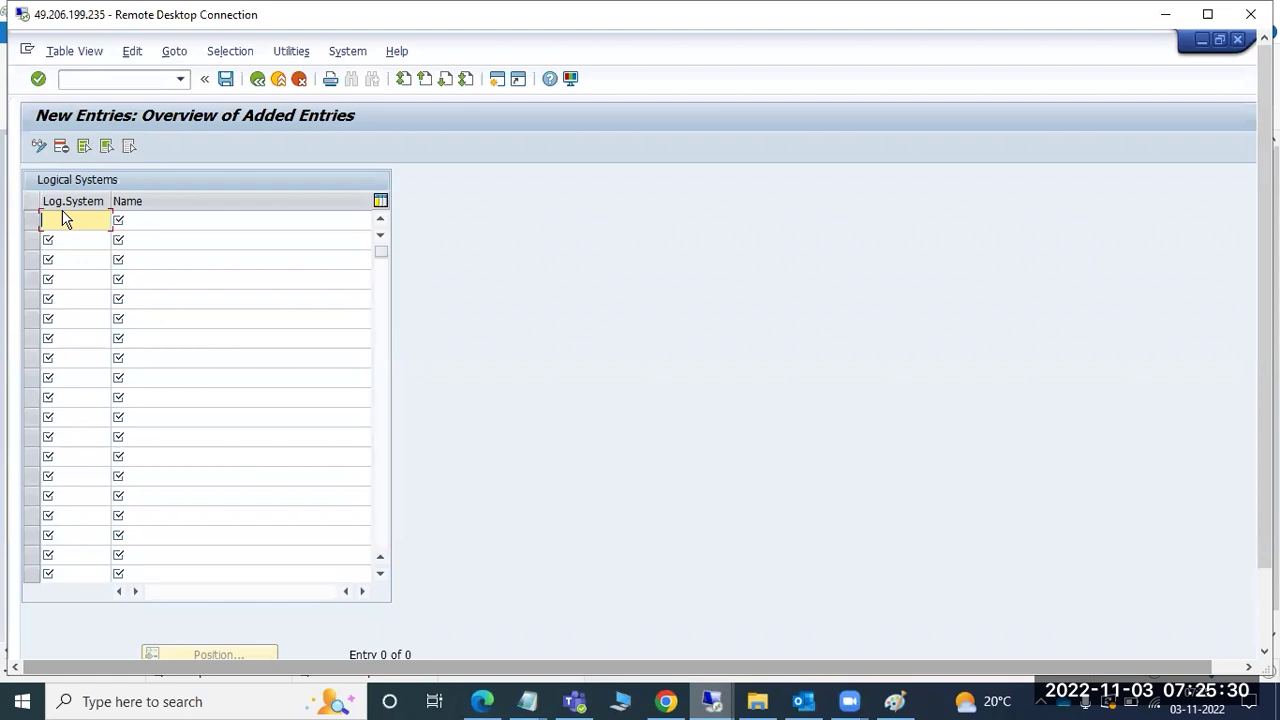
pyautogui.write('ECRCLNT400')
pyautogui.press('Tab')
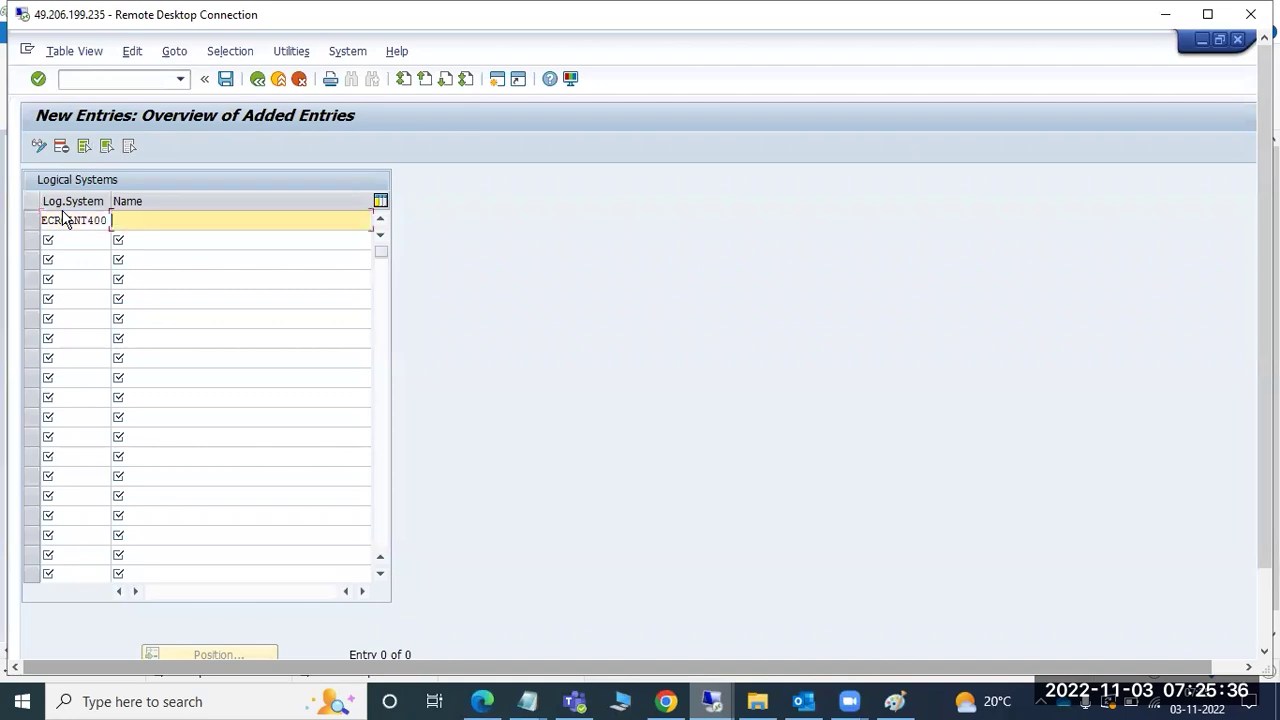
pyautogui.write('CLIENT 400')
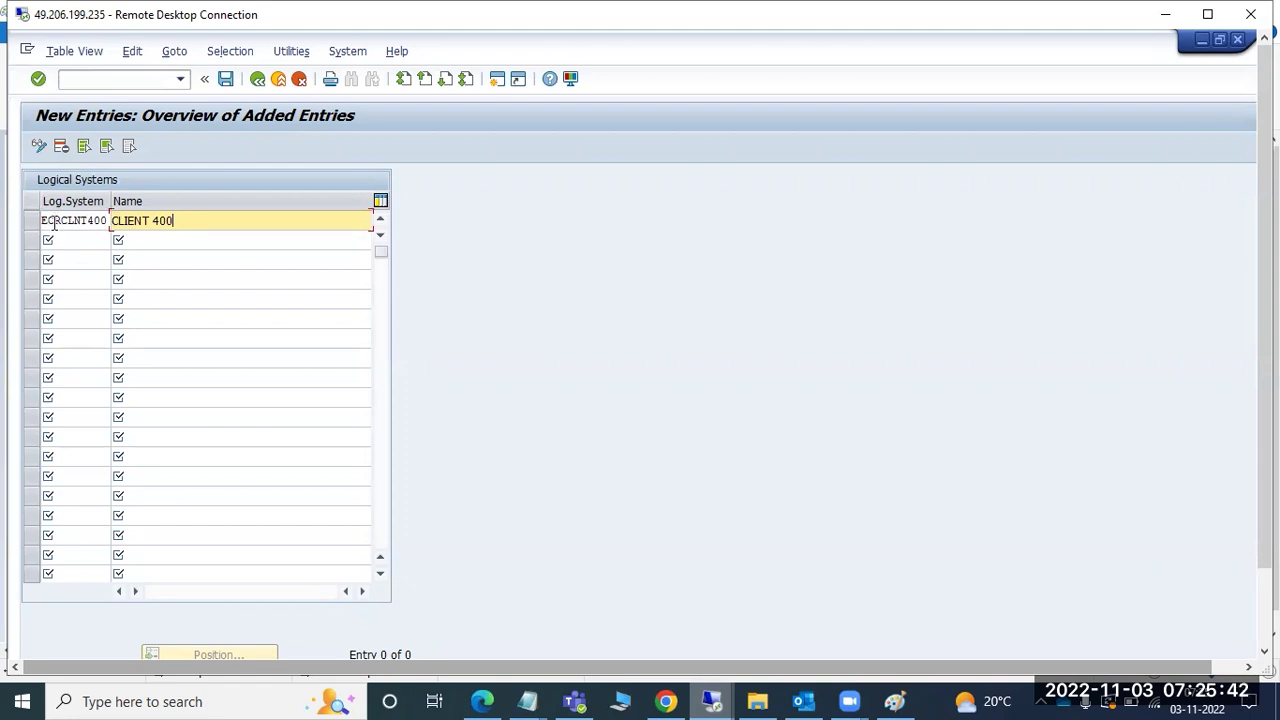
pyautogui.click(226, 79)
pyautogui.click(285, 350)
pyautogui.click(257, 80)
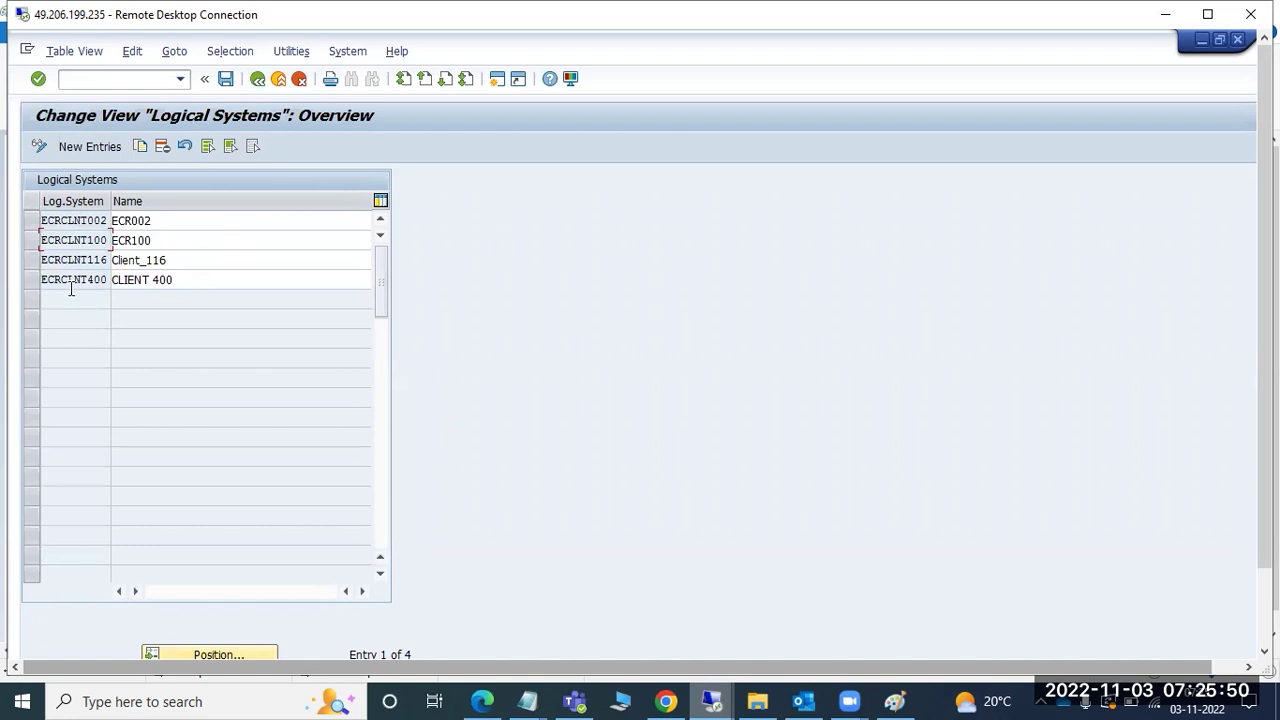
# - Highlight the ECRCLNT400 entry in the logical systems overview to check it
pyautogui.click(100, 220)
pyautogui.click(39, 278)
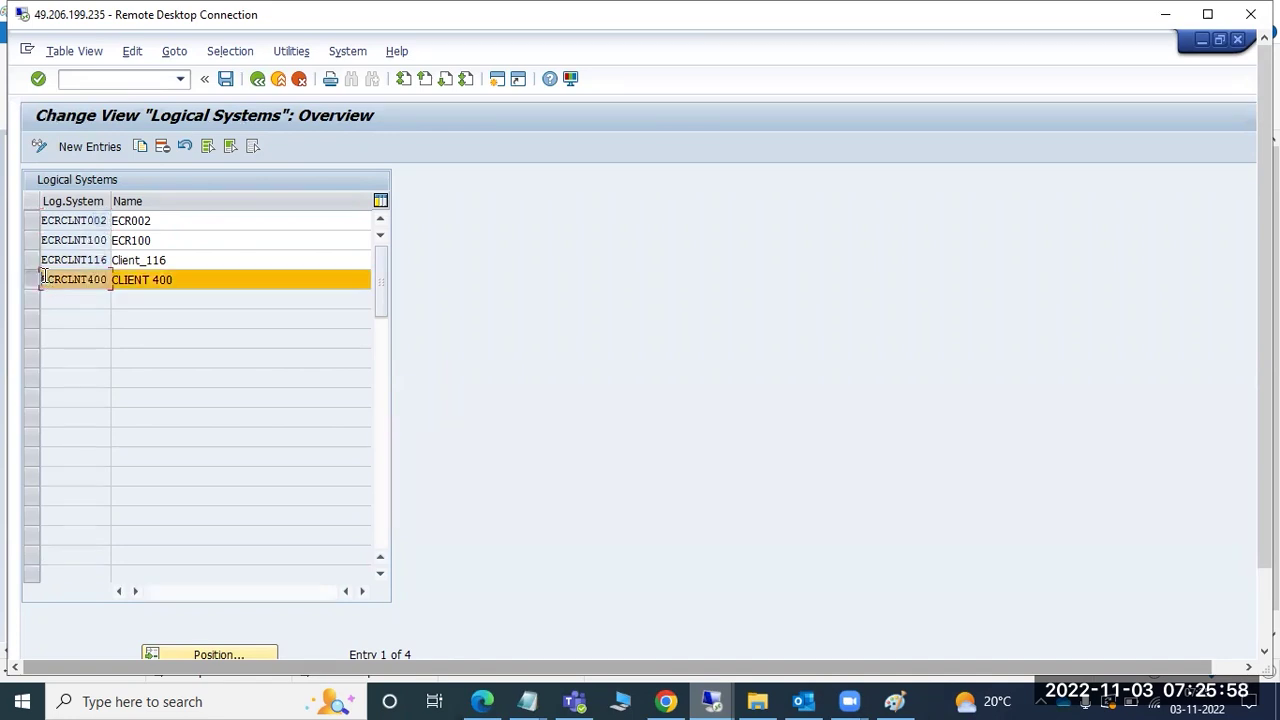
pyautogui.moveTo(46, 278); pyautogui.dragTo(108, 281)
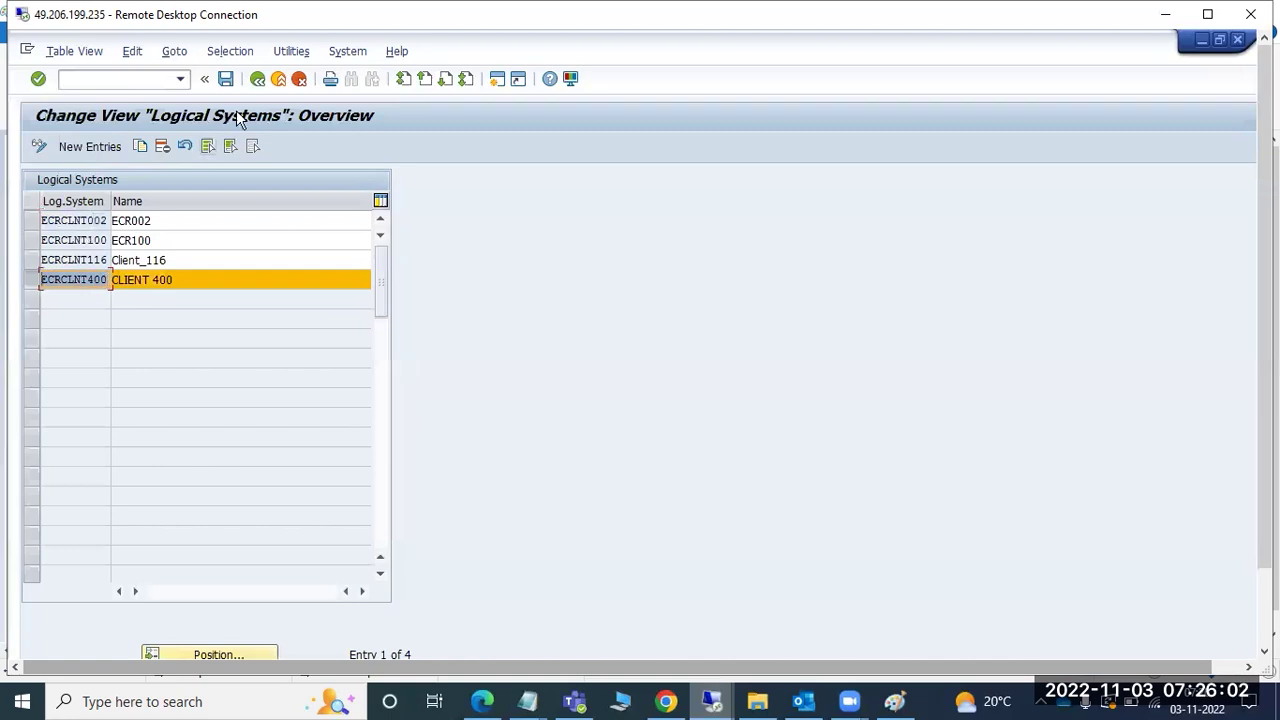
# - Leave the logical systems table and open the clients overview in change mode with transaction scc4
pyautogui.click(257, 80)
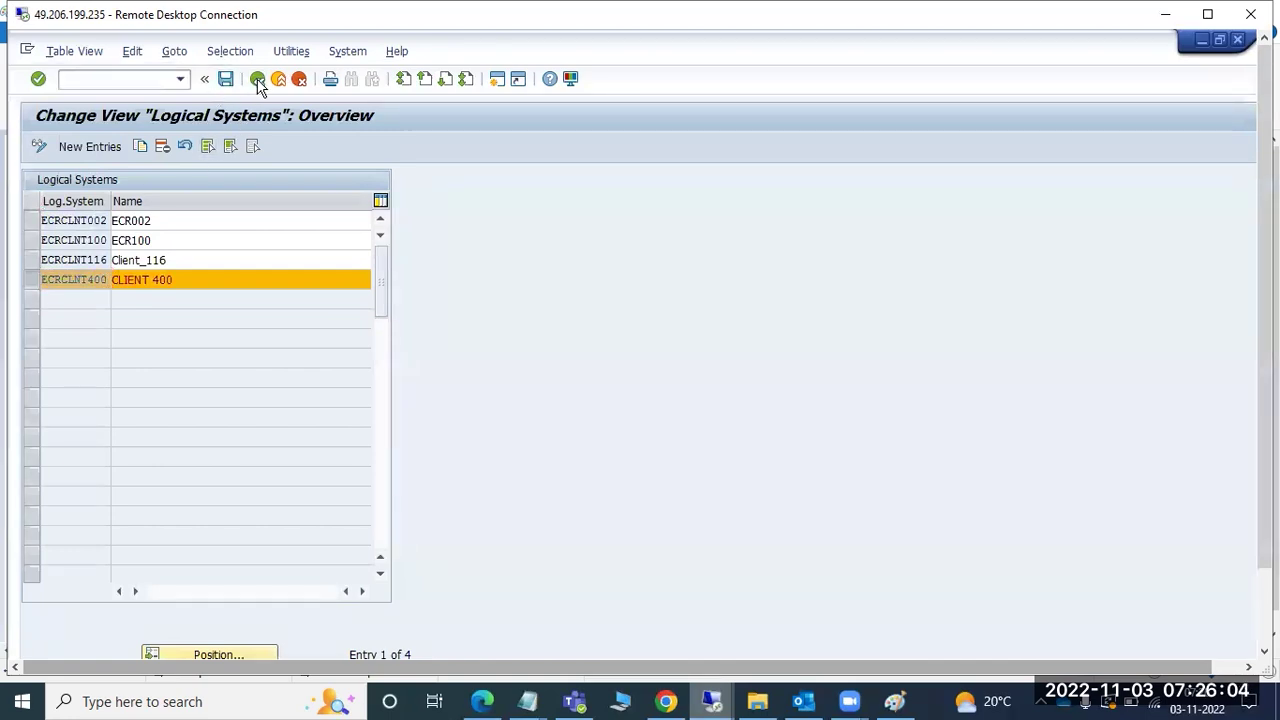
pyautogui.write('scc4')
pyautogui.press('Return')
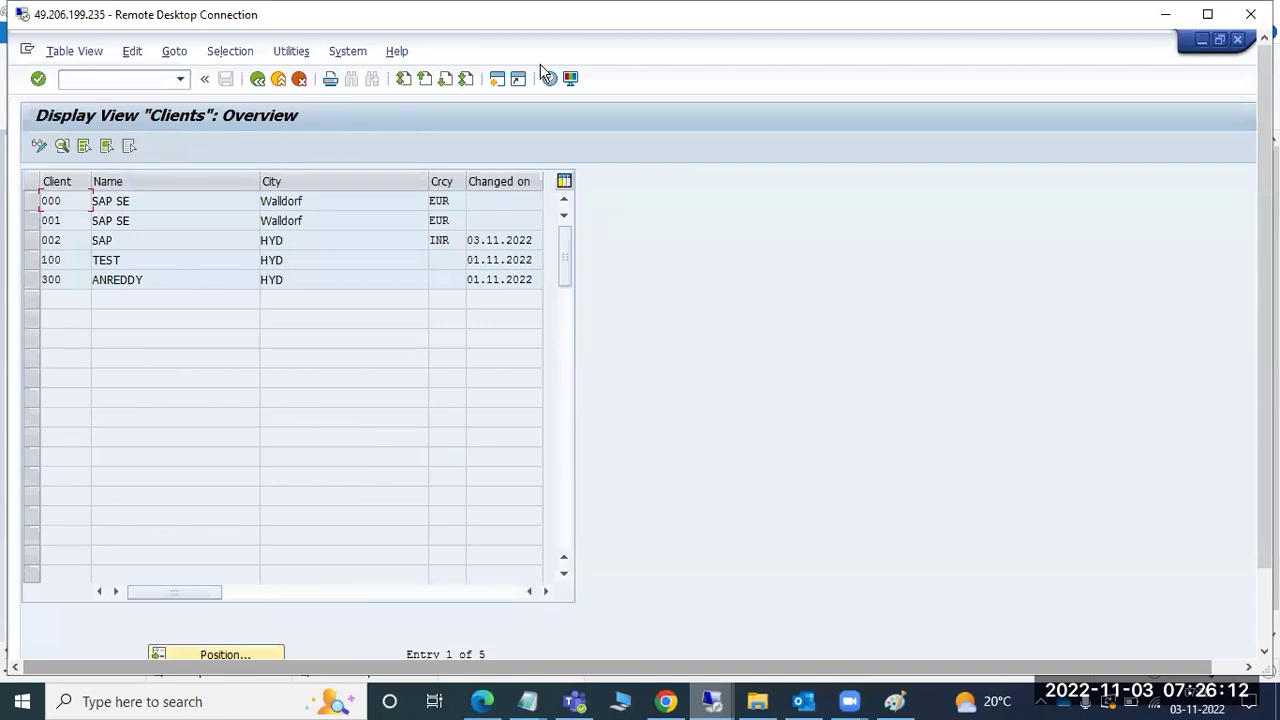
pyautogui.click(39, 148)
pyautogui.click(455, 554)
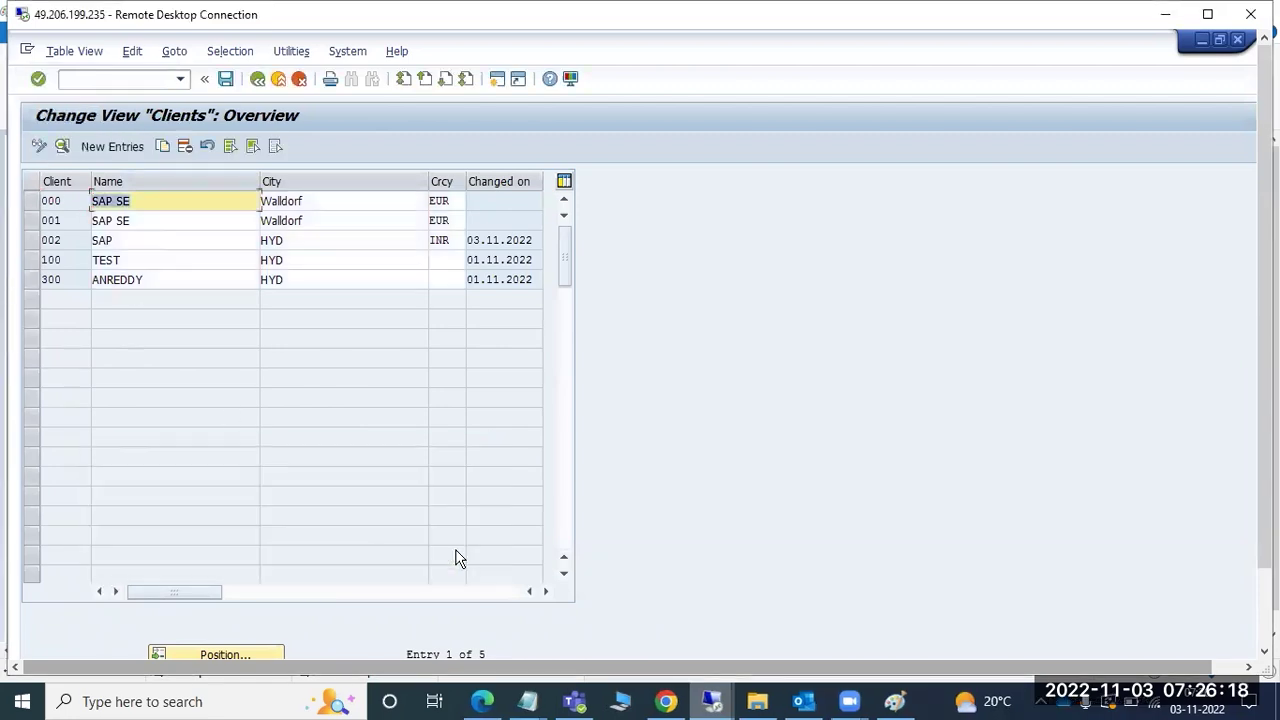
# - Start a new client entry with number 400, name CLient 400 and city HYD
pyautogui.click(112, 147)
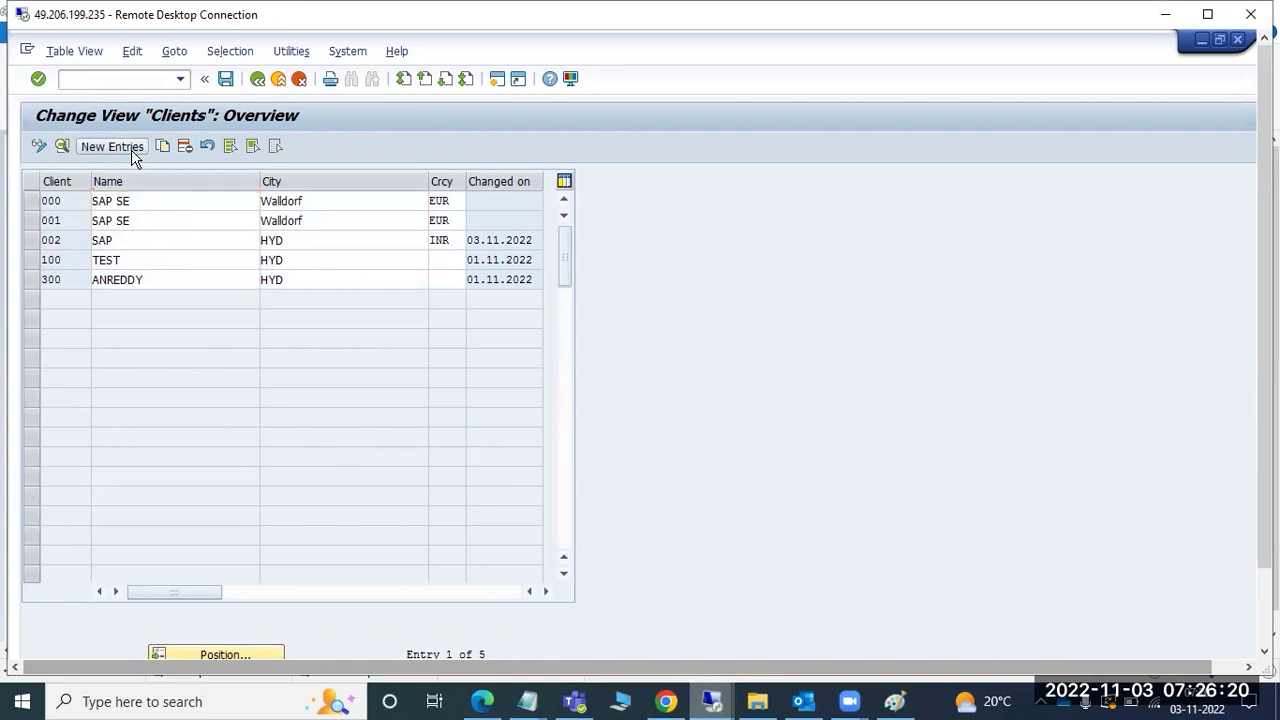
pyautogui.write('400')
pyautogui.press('Tab')
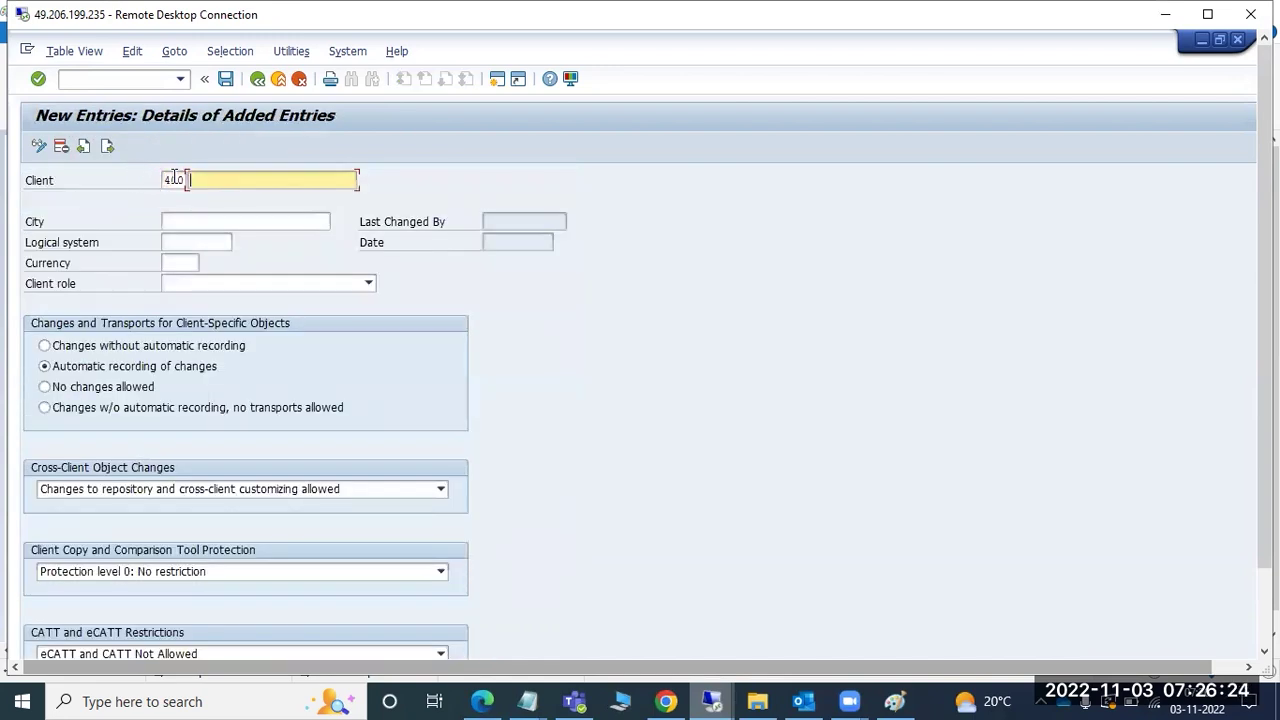
pyautogui.write('CLient 400')
pyautogui.press('Tab')
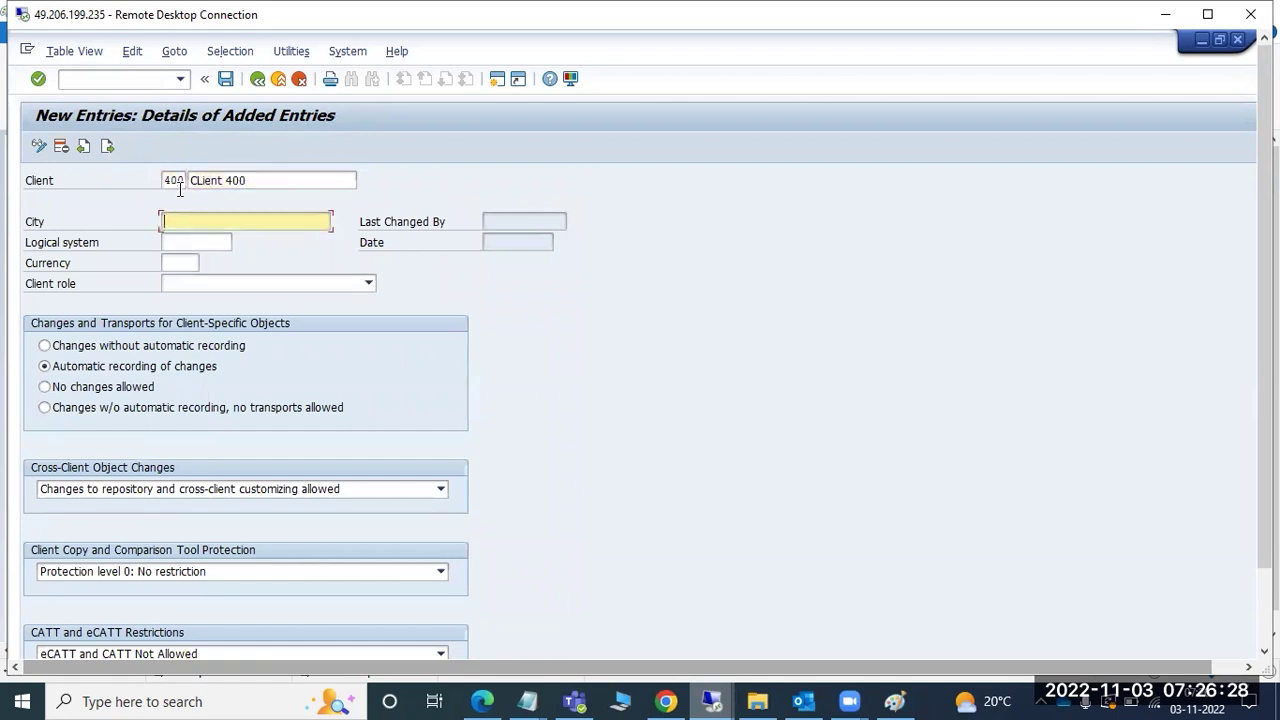
pyautogui.write('HYD')
# - Assign logical system ECRCLNT400 to the new client from the value list, and reopen that list
pyautogui.click(190, 246)
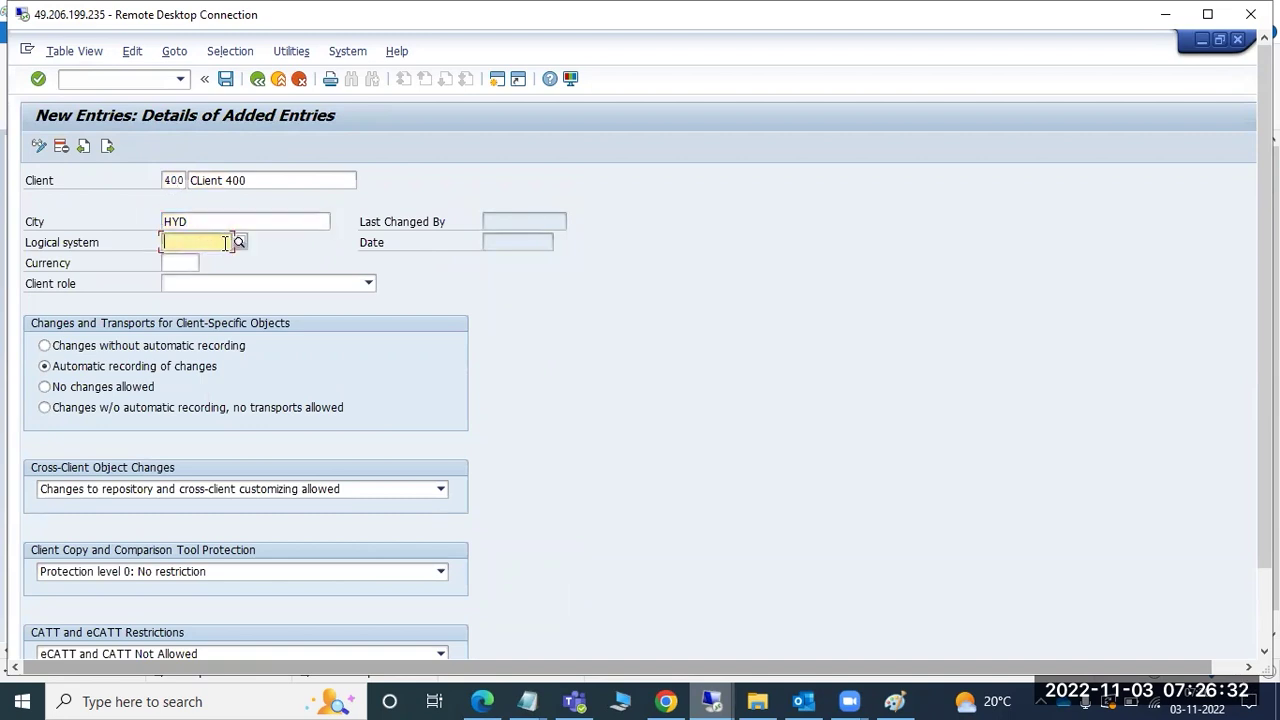
pyautogui.click(239, 242)
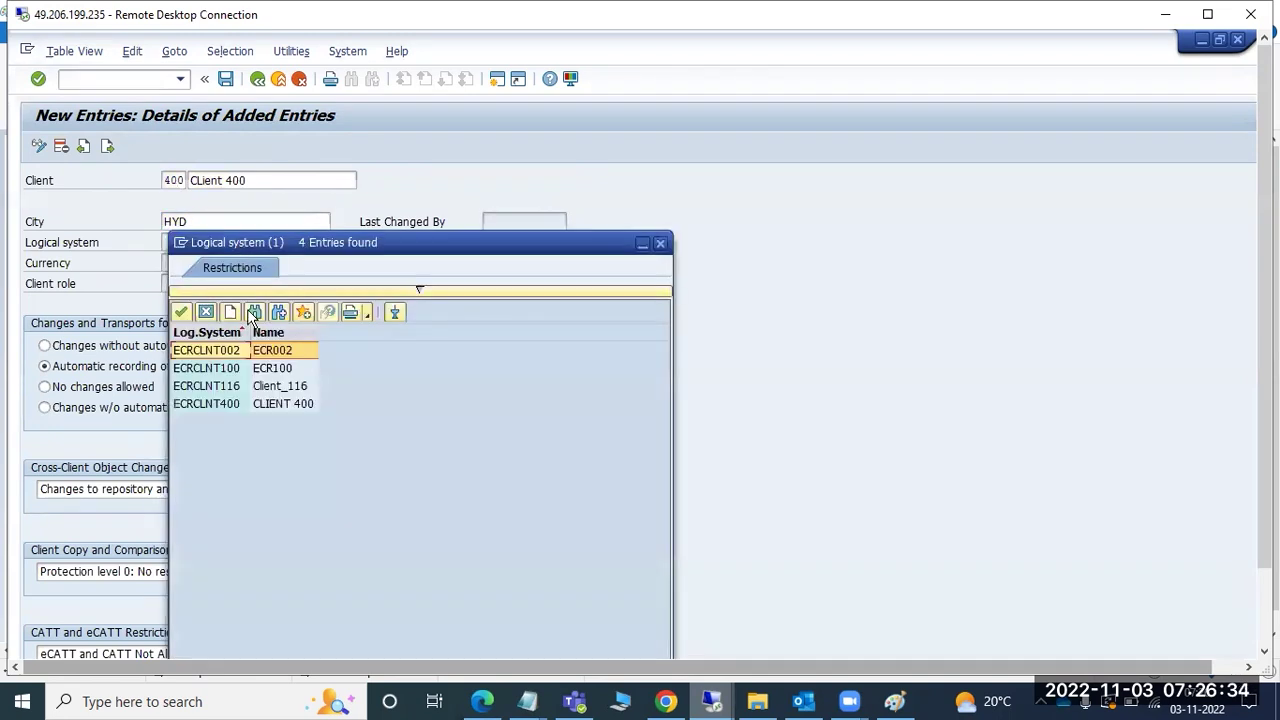
pyautogui.doubleClick(206, 406)
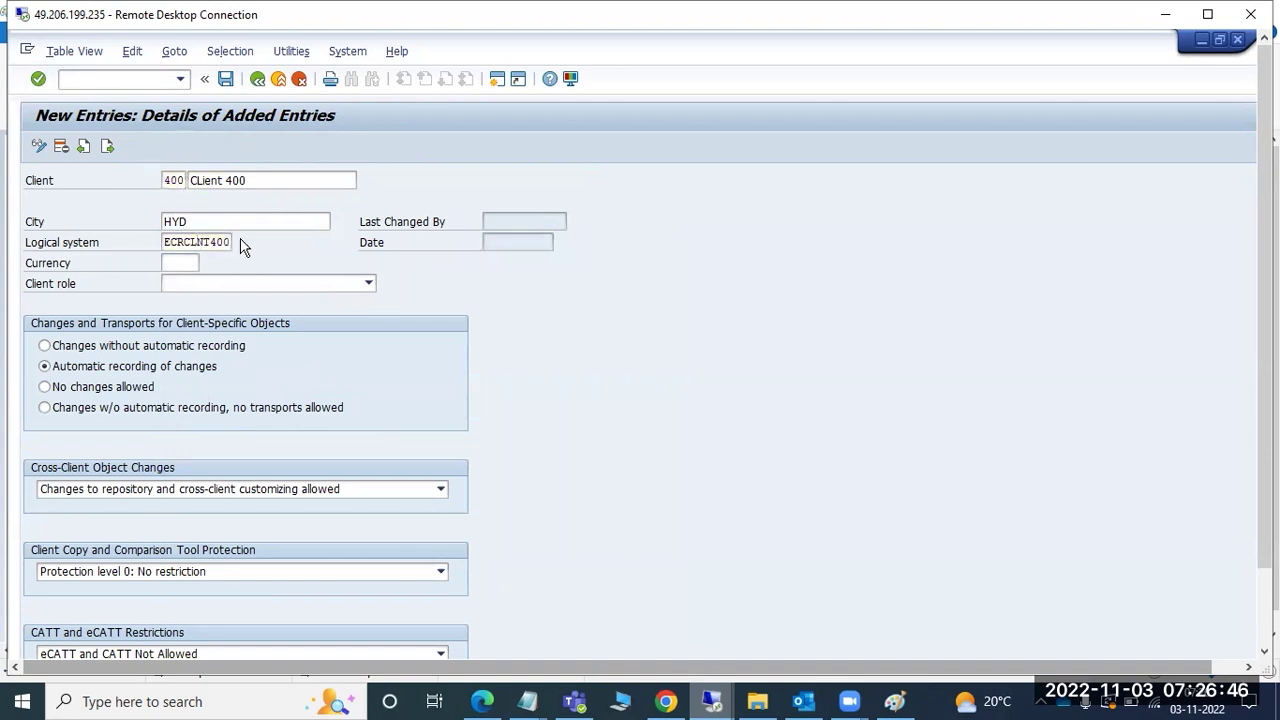
pyautogui.click(241, 243)
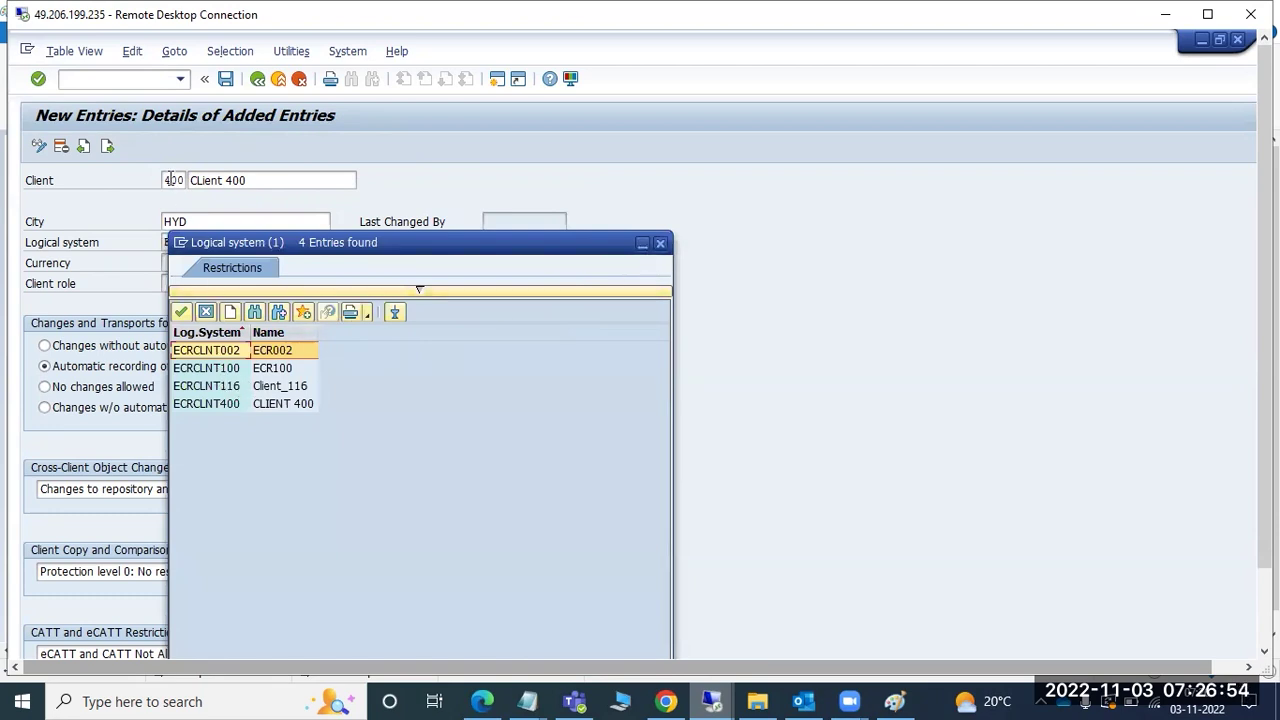
# - Close the logical system value list and compare the client number with the number in the assigned logical system name
pyautogui.click(661, 242)
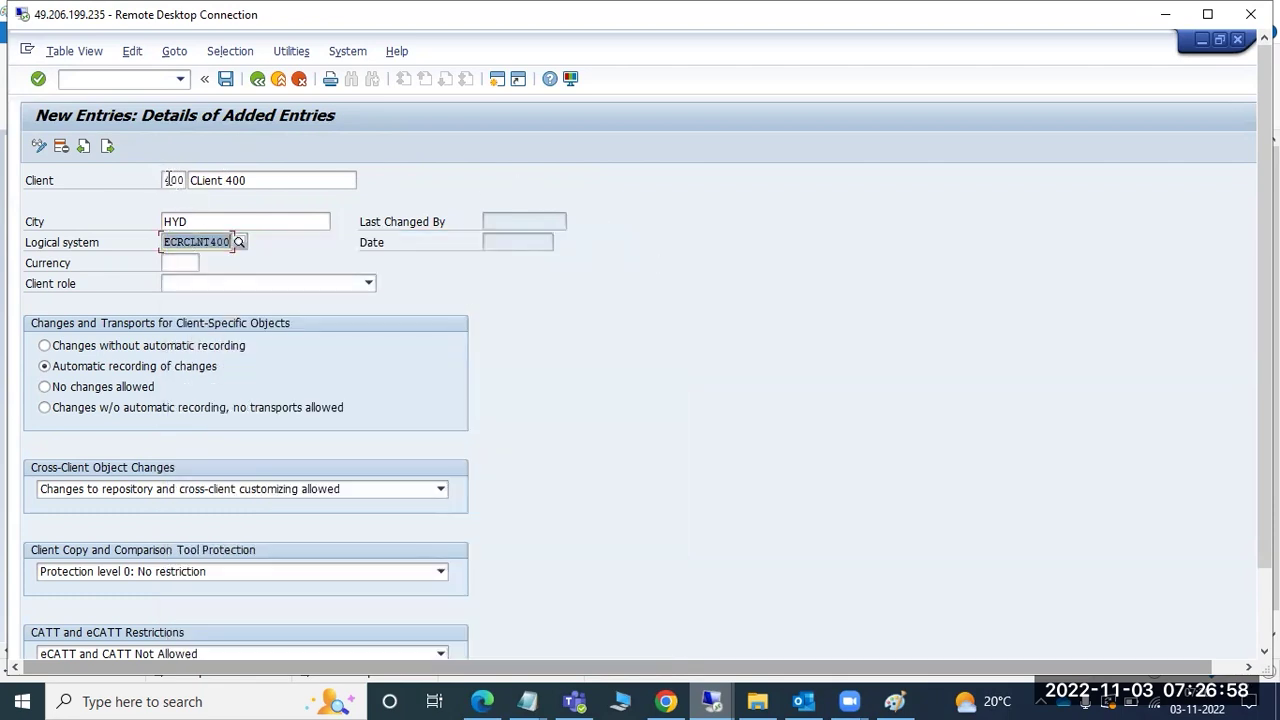
pyautogui.click(170, 180)
pyautogui.click(208, 242)
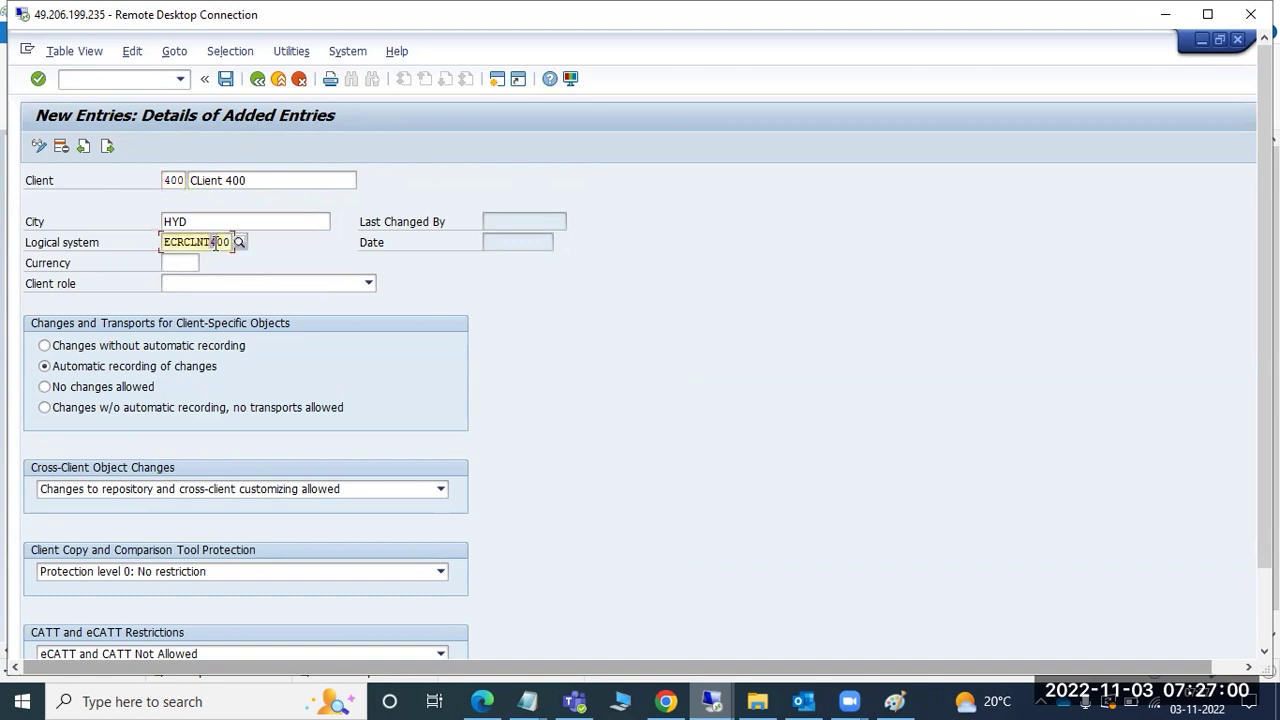
pyautogui.click(180, 261)
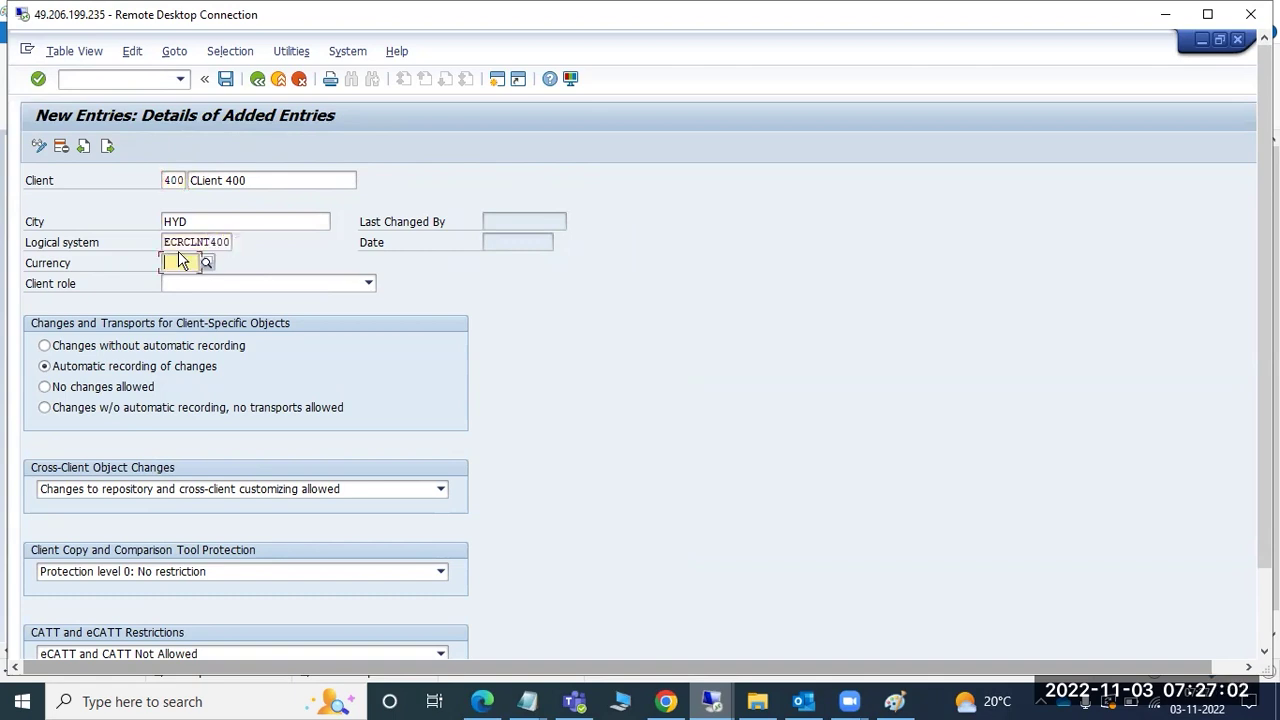
pyautogui.write('INR')
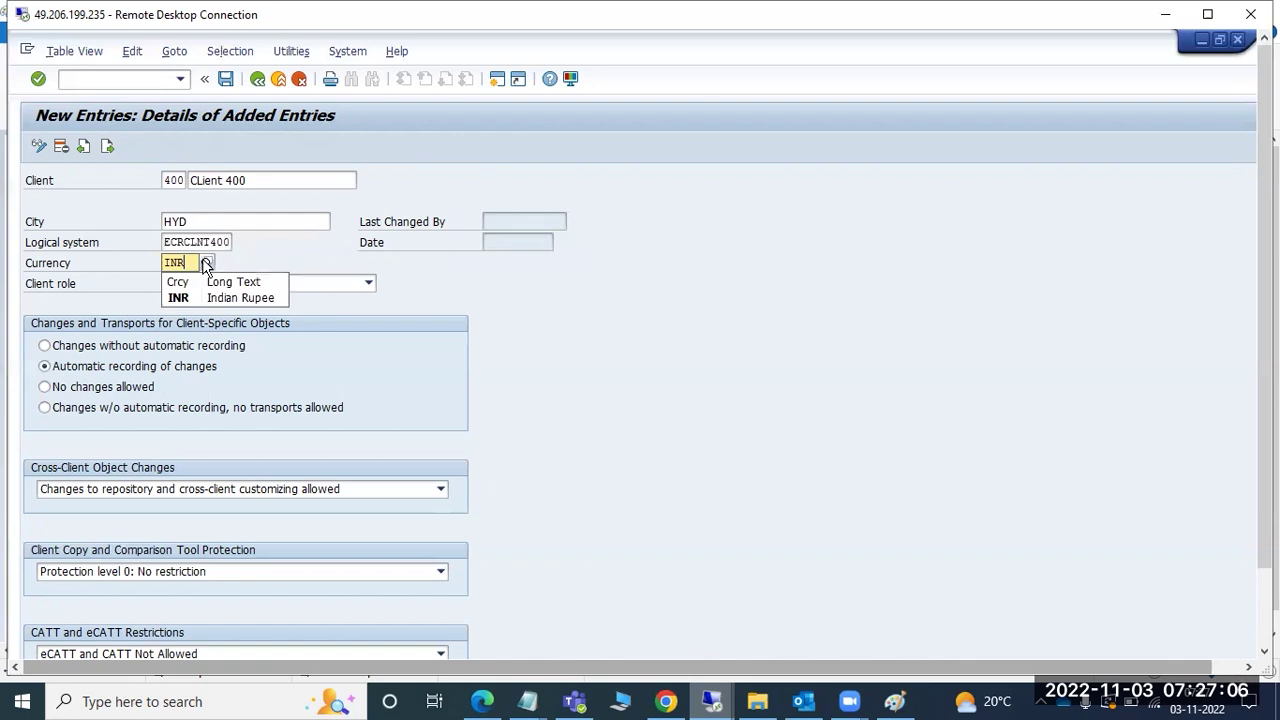
pyautogui.press('BackSpace')
pyautogui.press('BackSpace')
pyautogui.press('BackSpace')
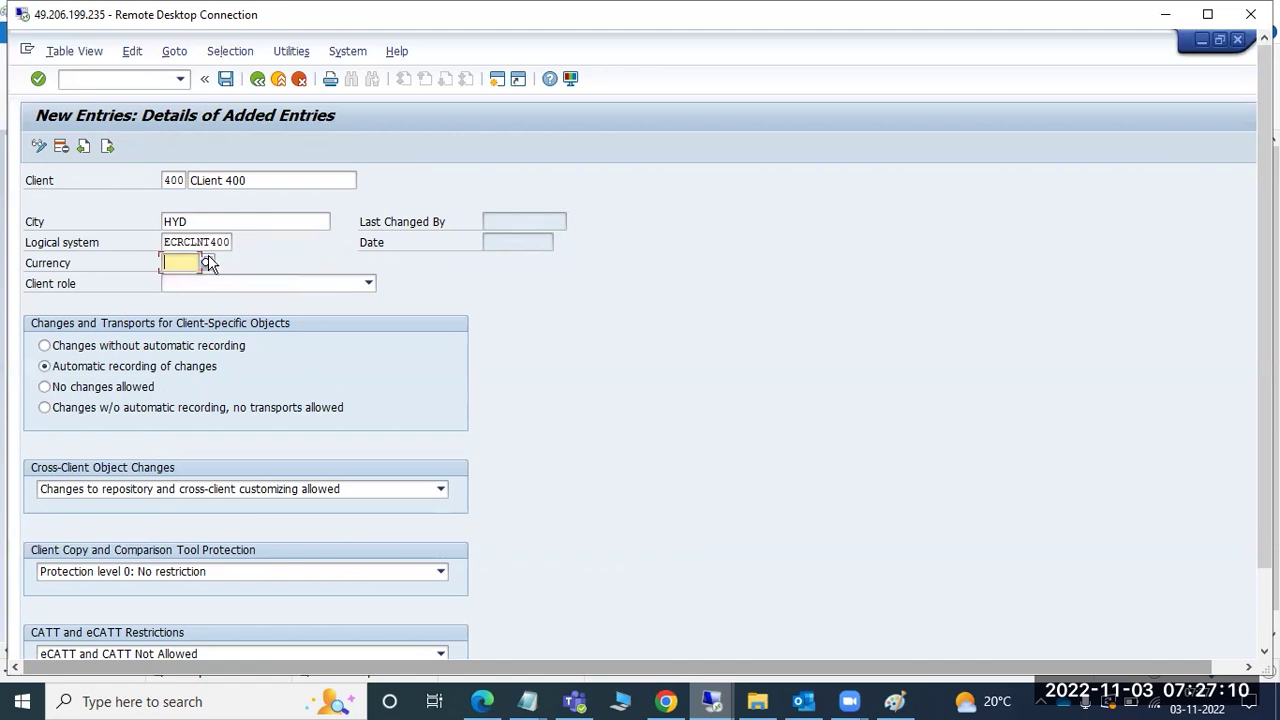
# - Set the new client's standard currency to IDR (Indonesian Rupiah) from the currency value list
pyautogui.click(206, 262)
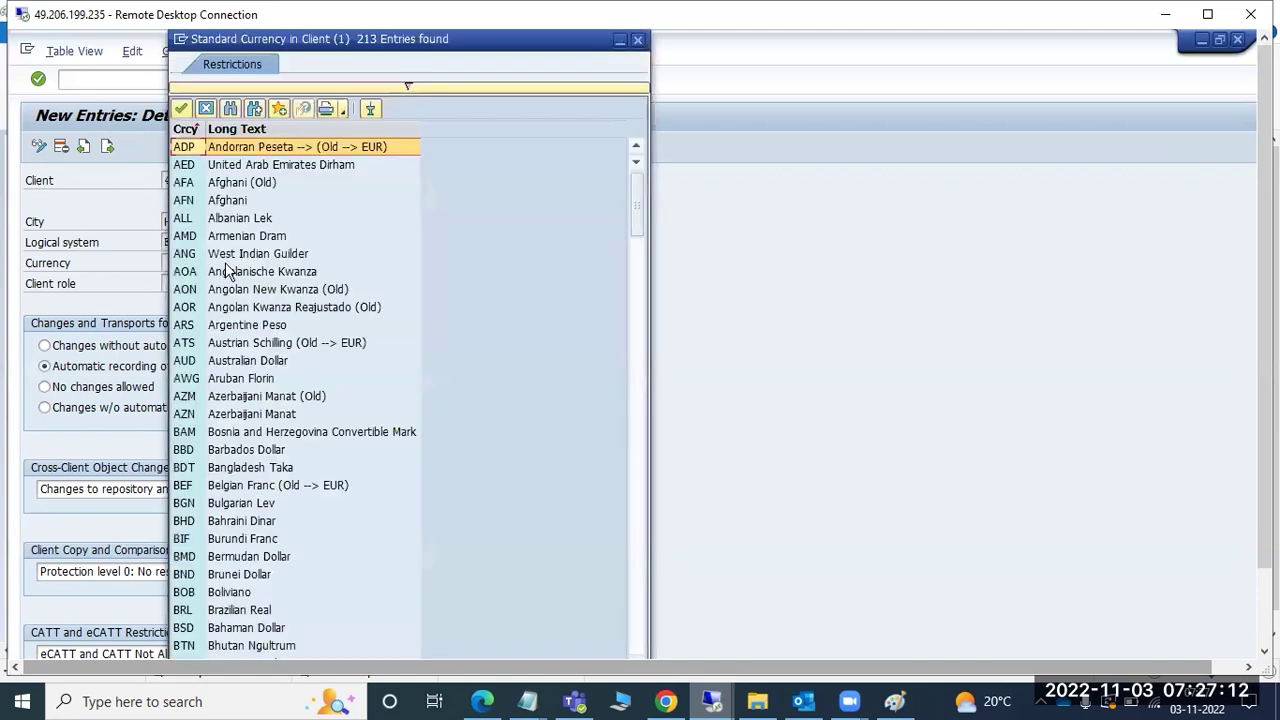
pyautogui.scroll(-5, 222, 323)
pyautogui.scroll(-3, 222, 325)
pyautogui.scroll(-6, 222, 330)
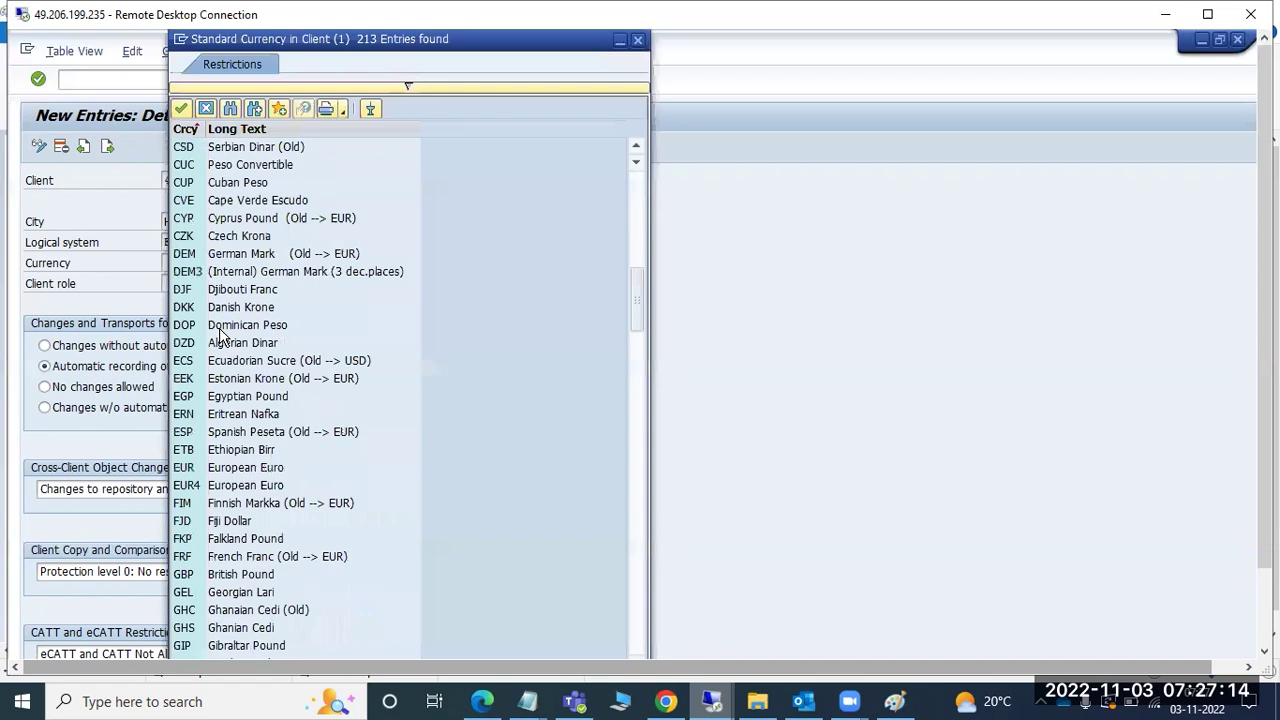
pyautogui.scroll(-1, 222, 335)
pyautogui.scroll(3, 222, 338)
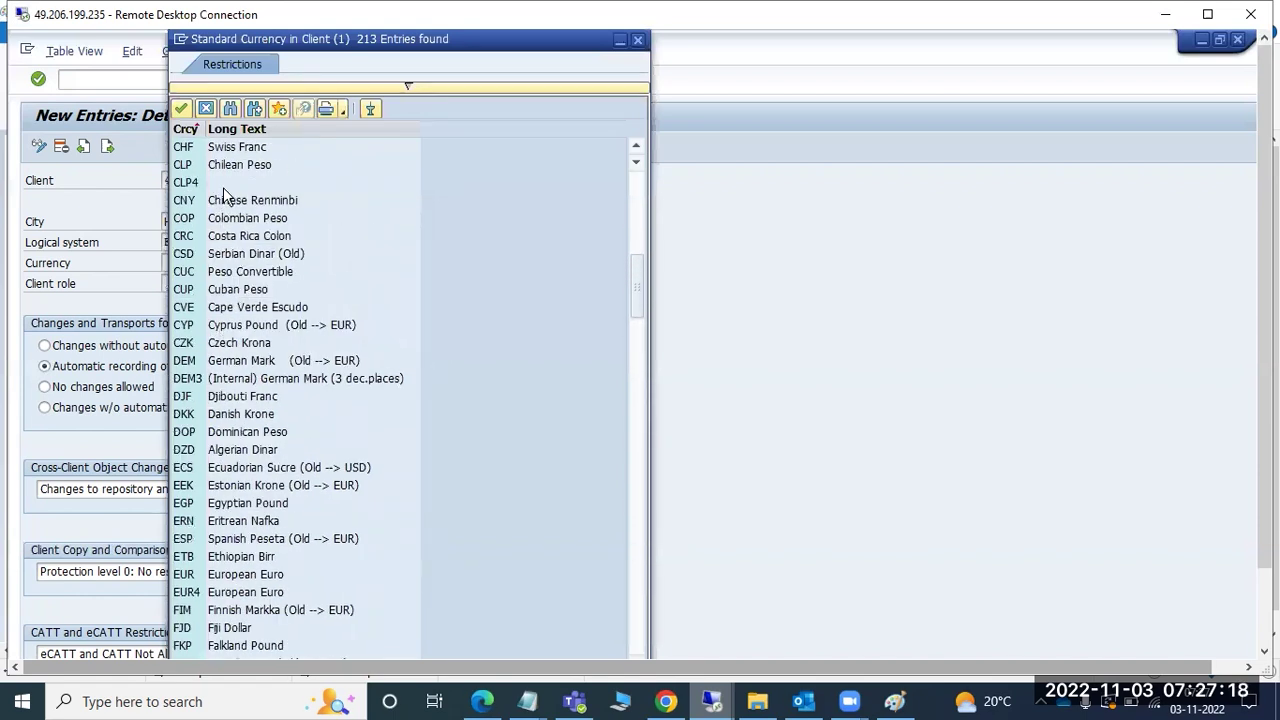
pyautogui.scroll(-2, 225, 200)
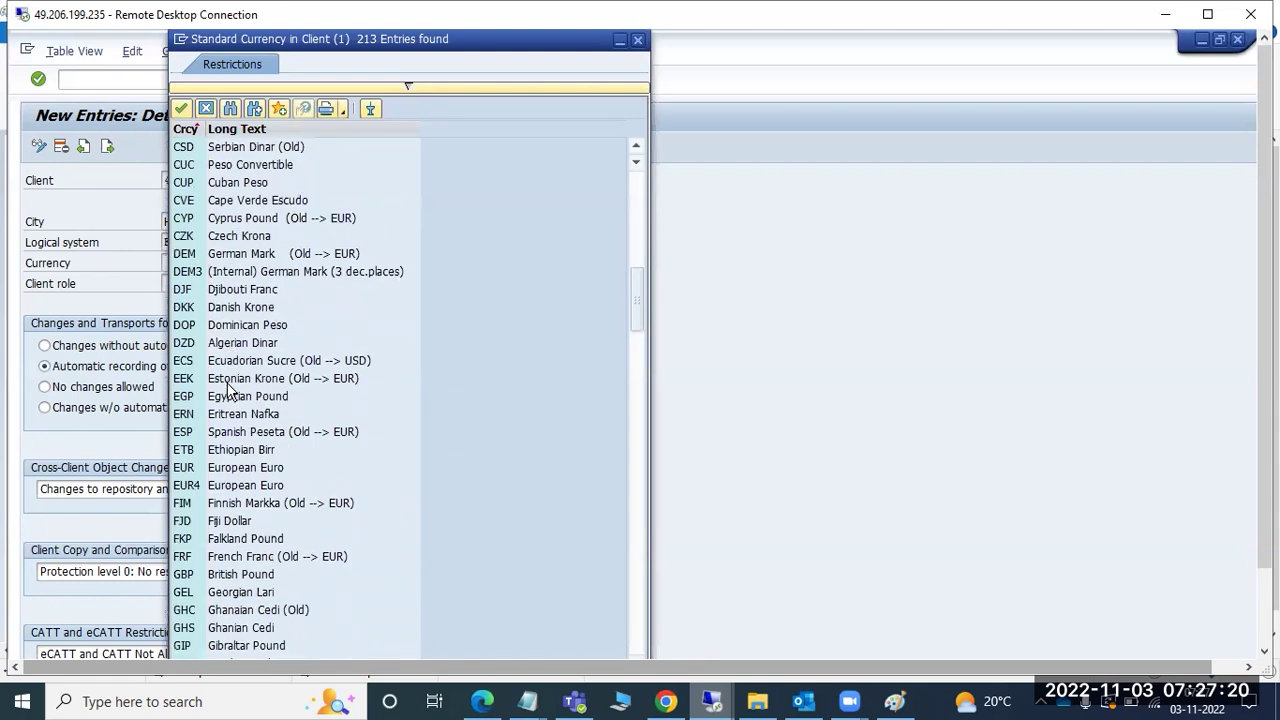
pyautogui.scroll(-9, 230, 392)
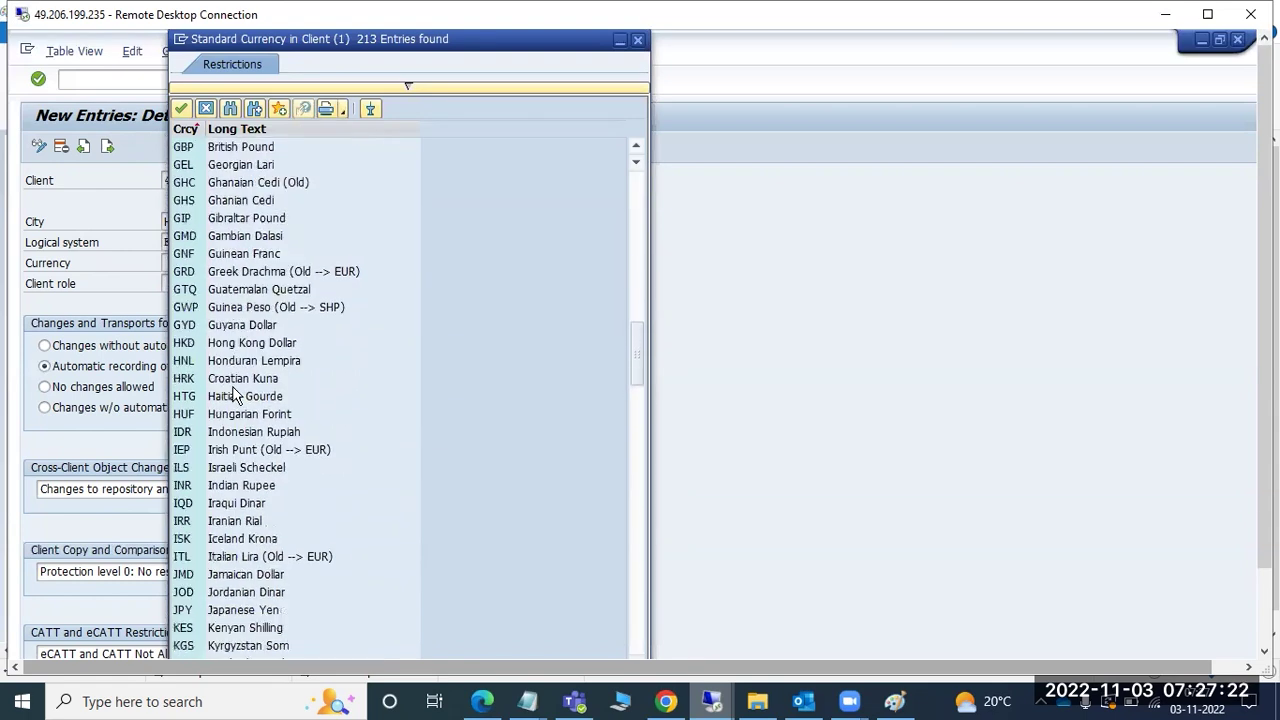
pyautogui.scroll(-3, 237, 395)
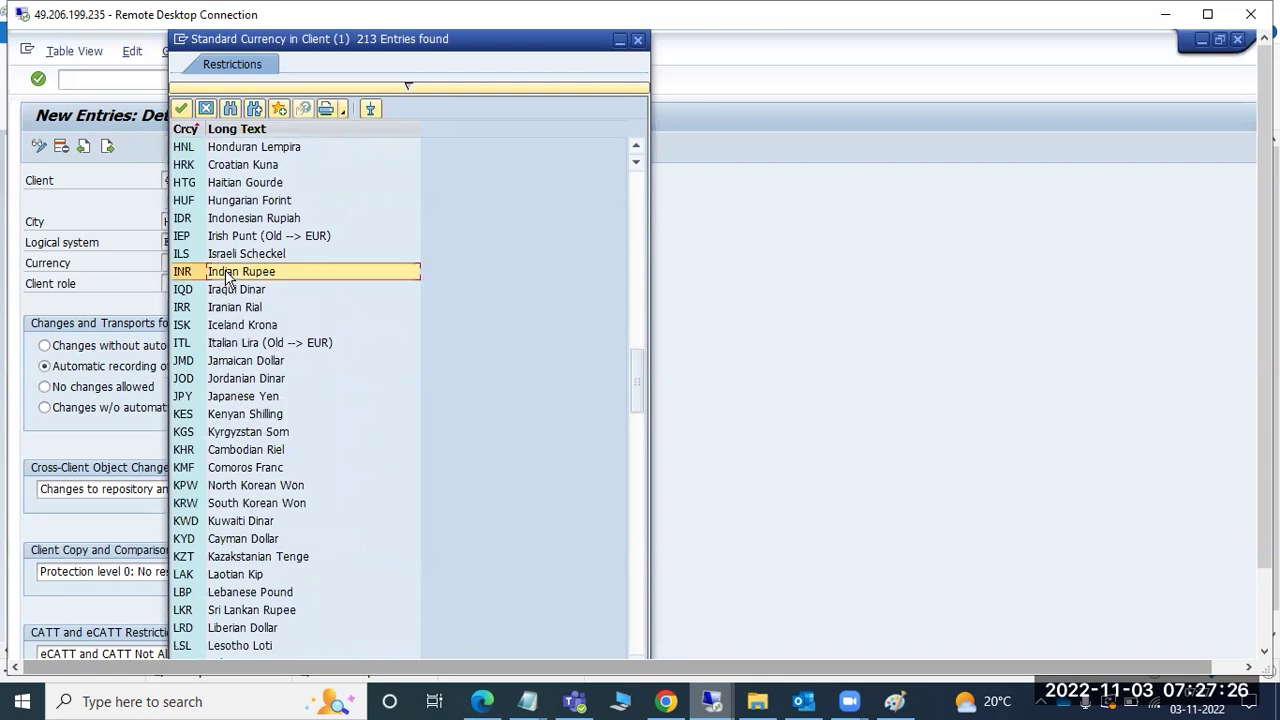
pyautogui.doubleClick(255, 217)
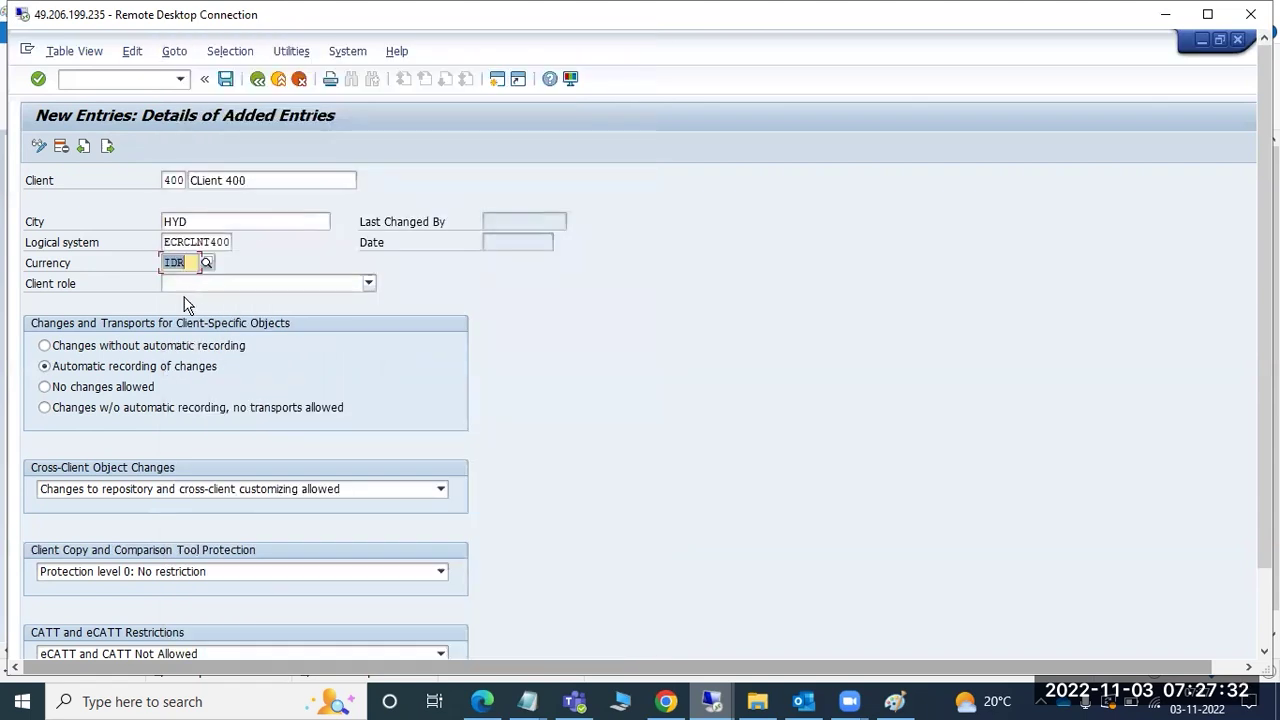
# - Switch to the Paint landscape diagram, add short purple marks in the Develop, TEST and PROD boxes, and return to the SAP session
pyautogui.click(893, 701)
pyautogui.moveTo(446, 452); pyautogui.dragTo(466, 448)
pyautogui.moveTo(863, 462); pyautogui.dragTo(884, 457)
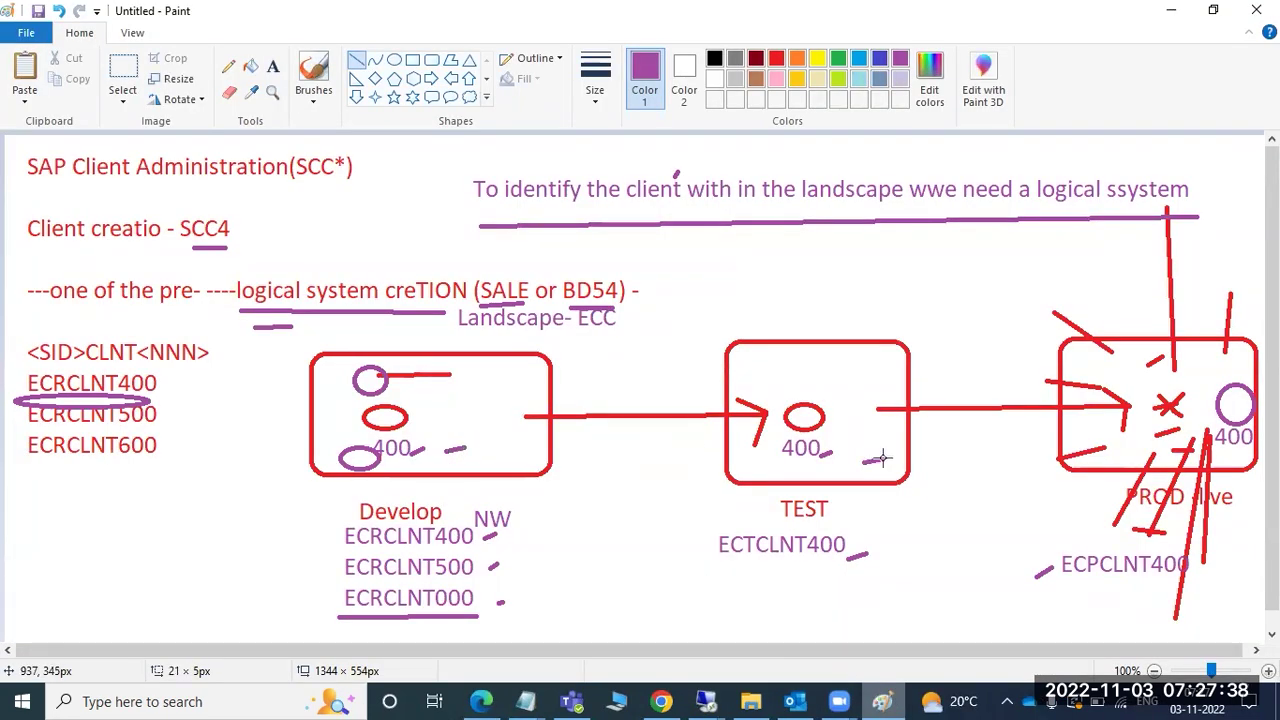
pyautogui.moveTo(1087, 433); pyautogui.dragTo(1105, 426)
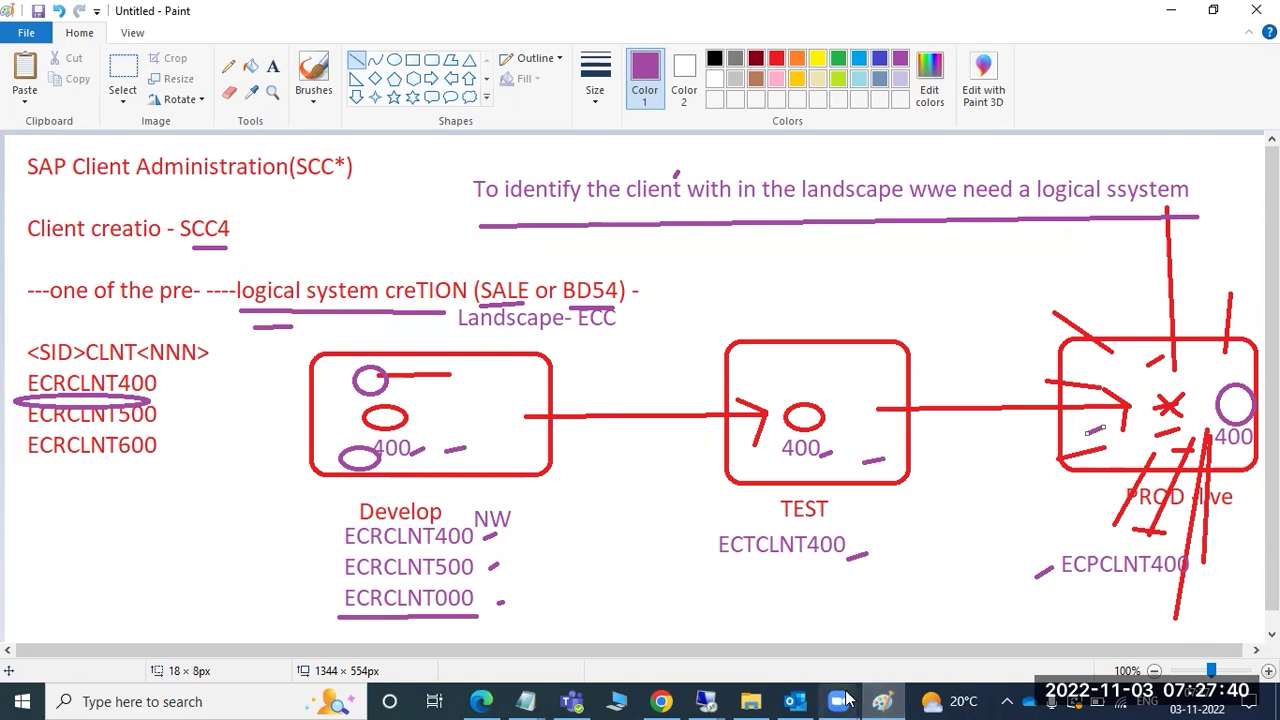
pyautogui.click(880, 701)
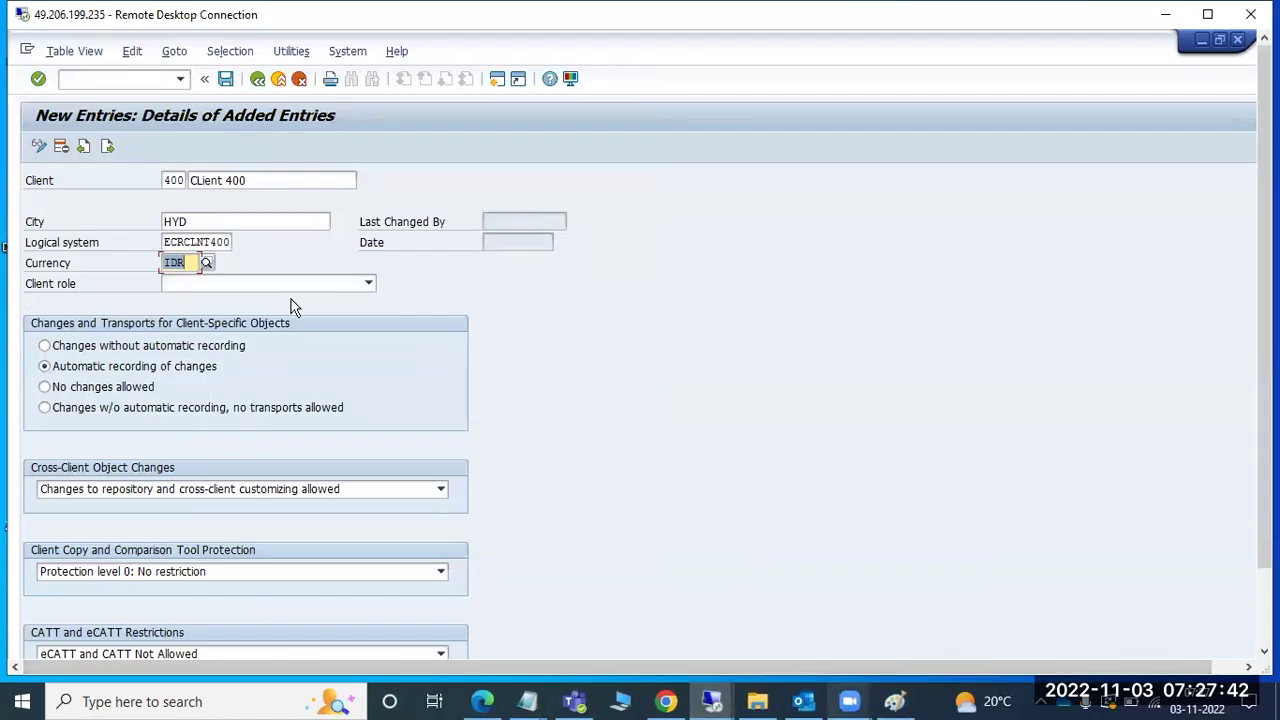
# - Set the client role to Training/Education and choose Automatic recording of changes for client-specific objects
pyautogui.click(368, 285)
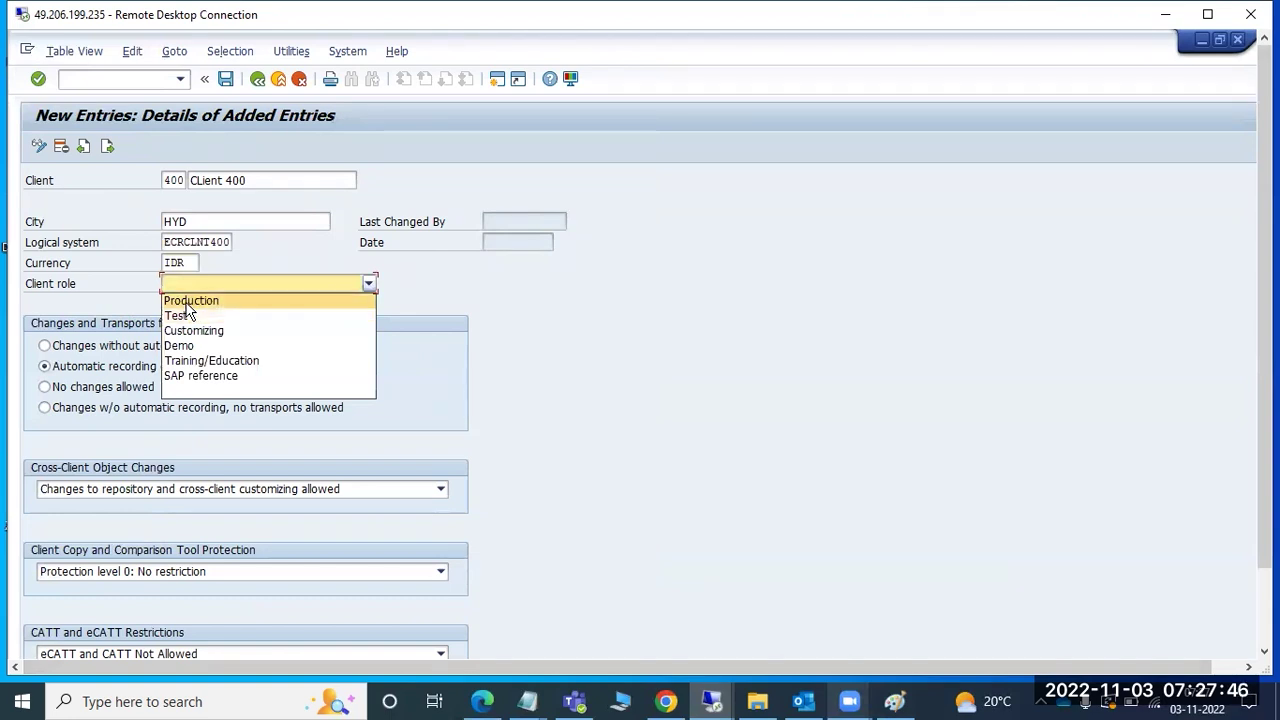
pyautogui.click(193, 362)
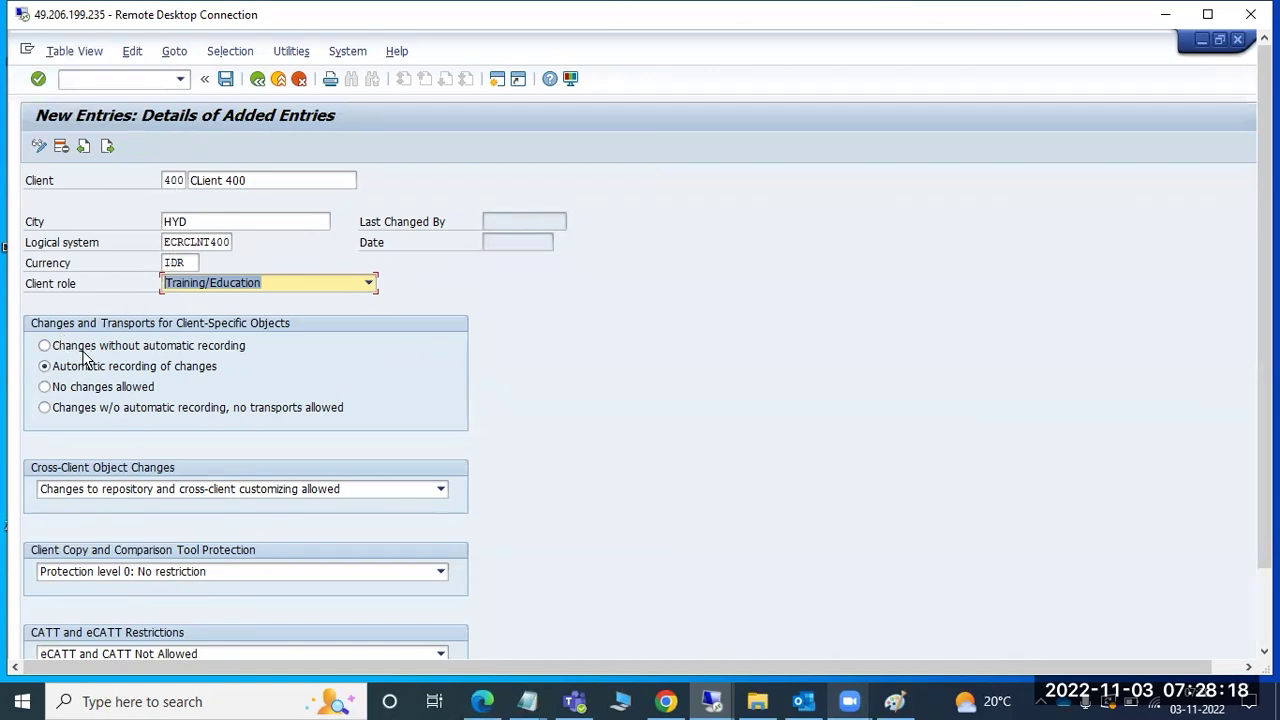
pyautogui.click(75, 387)
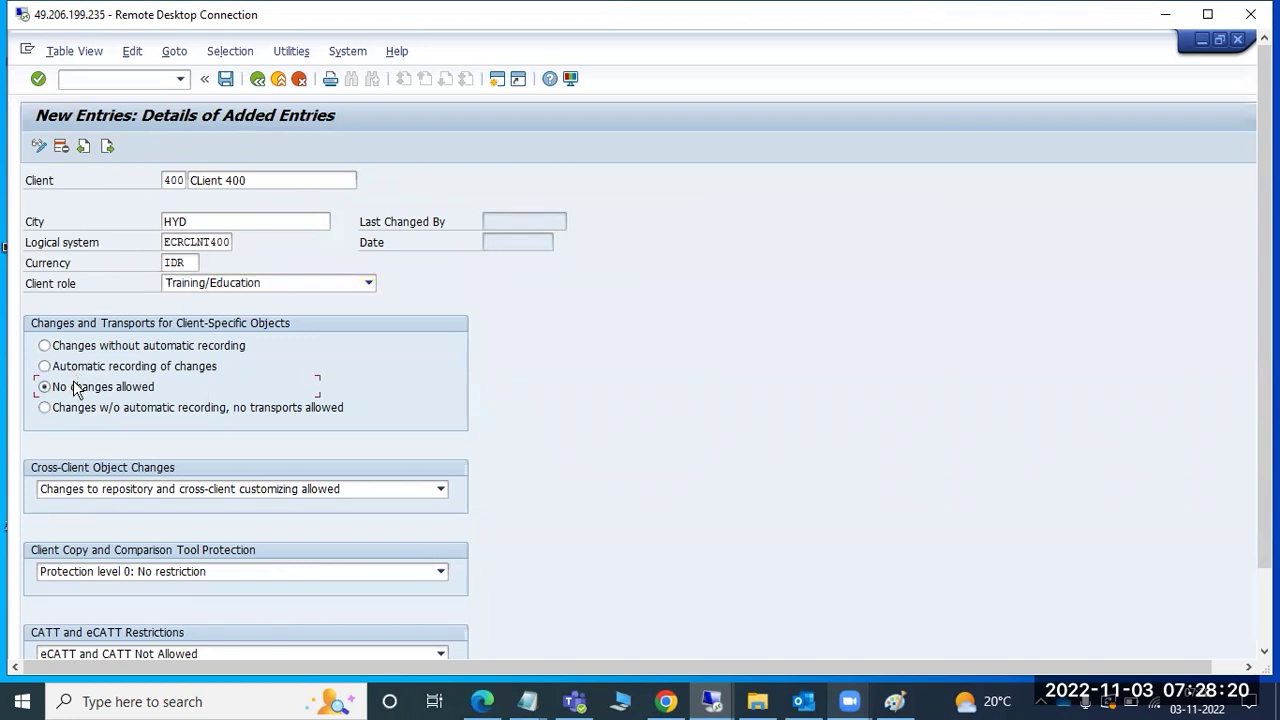
pyautogui.click(112, 366)
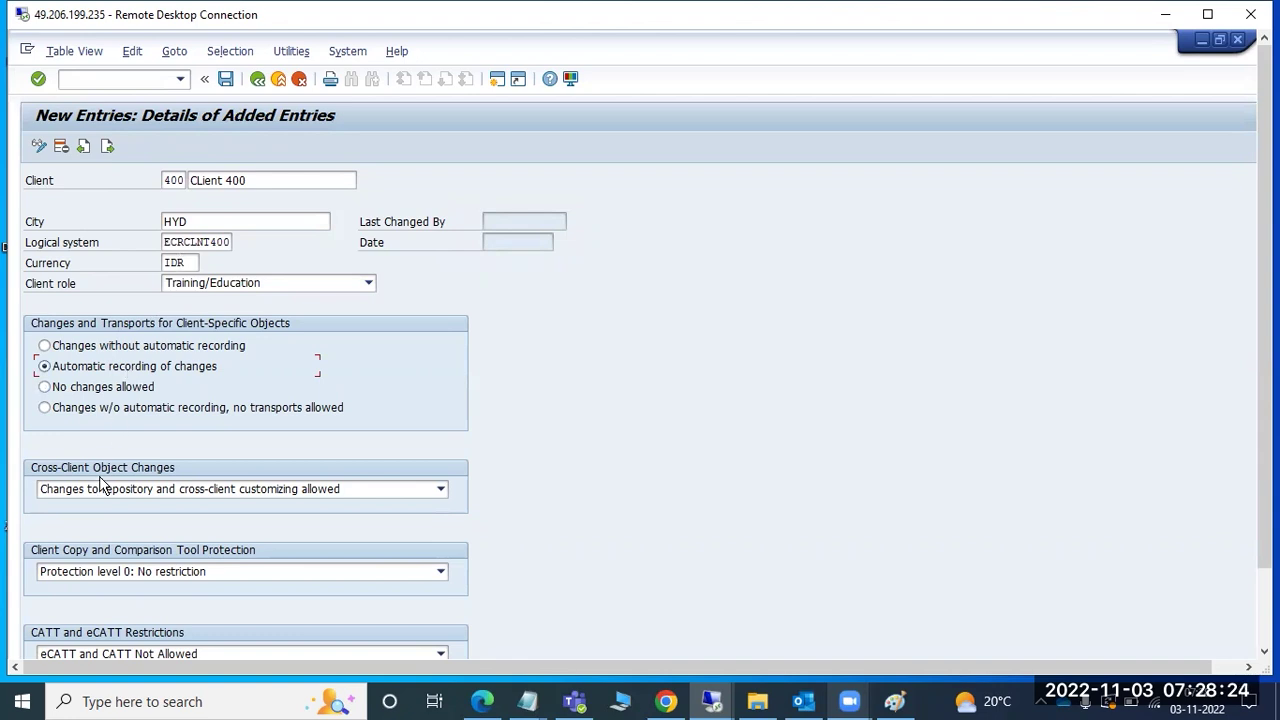
# - Save the new client 400 entry, accept the logical system notice, and return to the clients overview
pyautogui.click(225, 80)
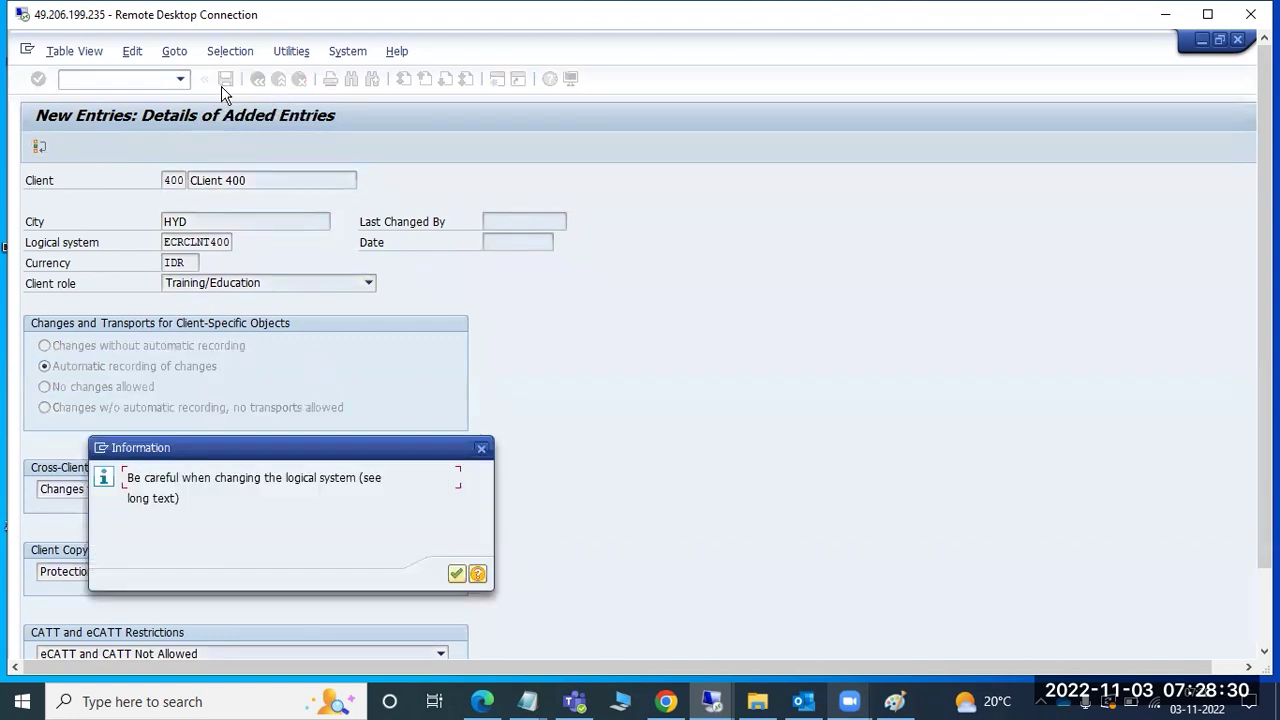
pyautogui.click(457, 574)
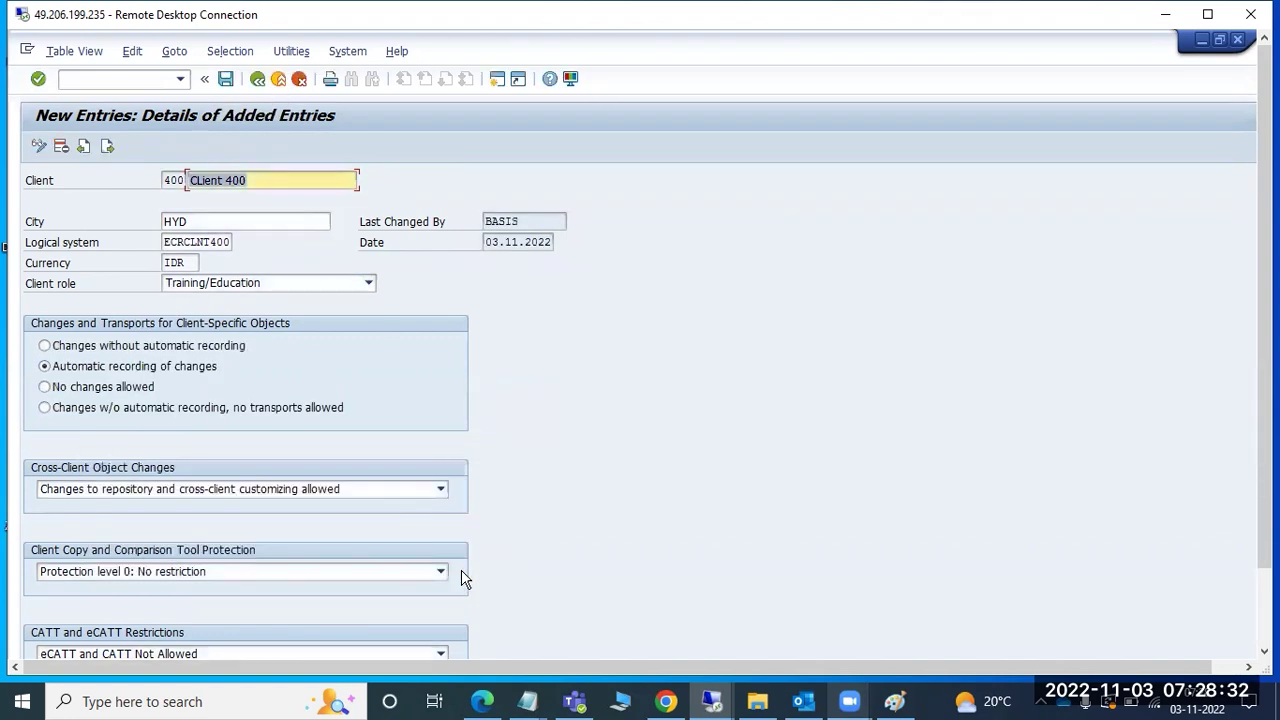
pyautogui.click(257, 80)
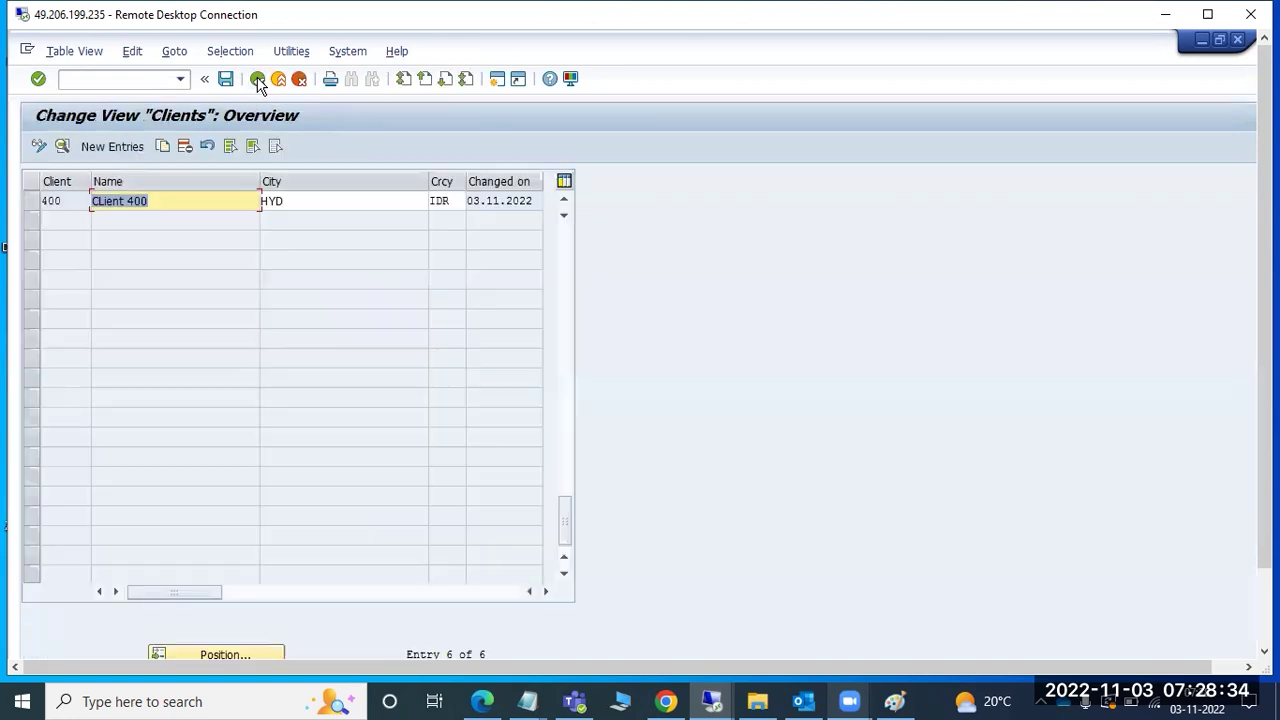
# - Reopen the clients overview with transaction scc4, inspect the details of client 400, and return to the overview
pyautogui.click(257, 80)
pyautogui.write('scc4')
pyautogui.press('Return')
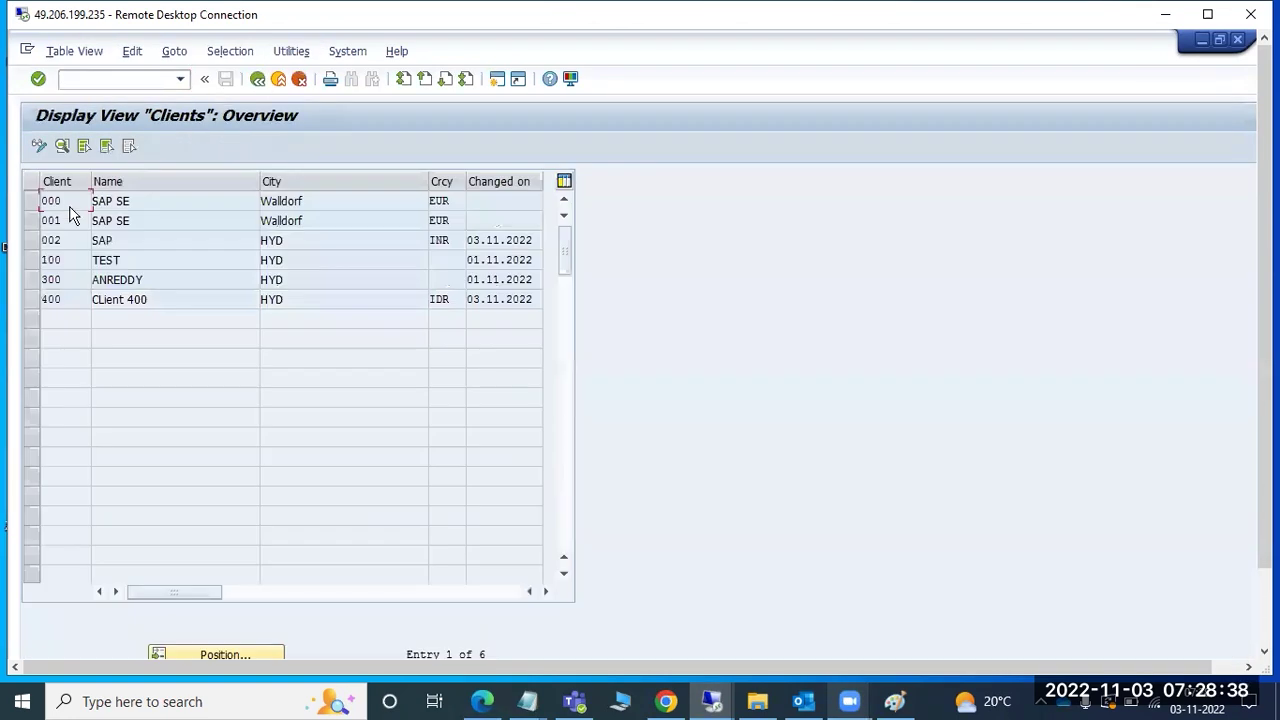
pyautogui.doubleClick(62, 300)
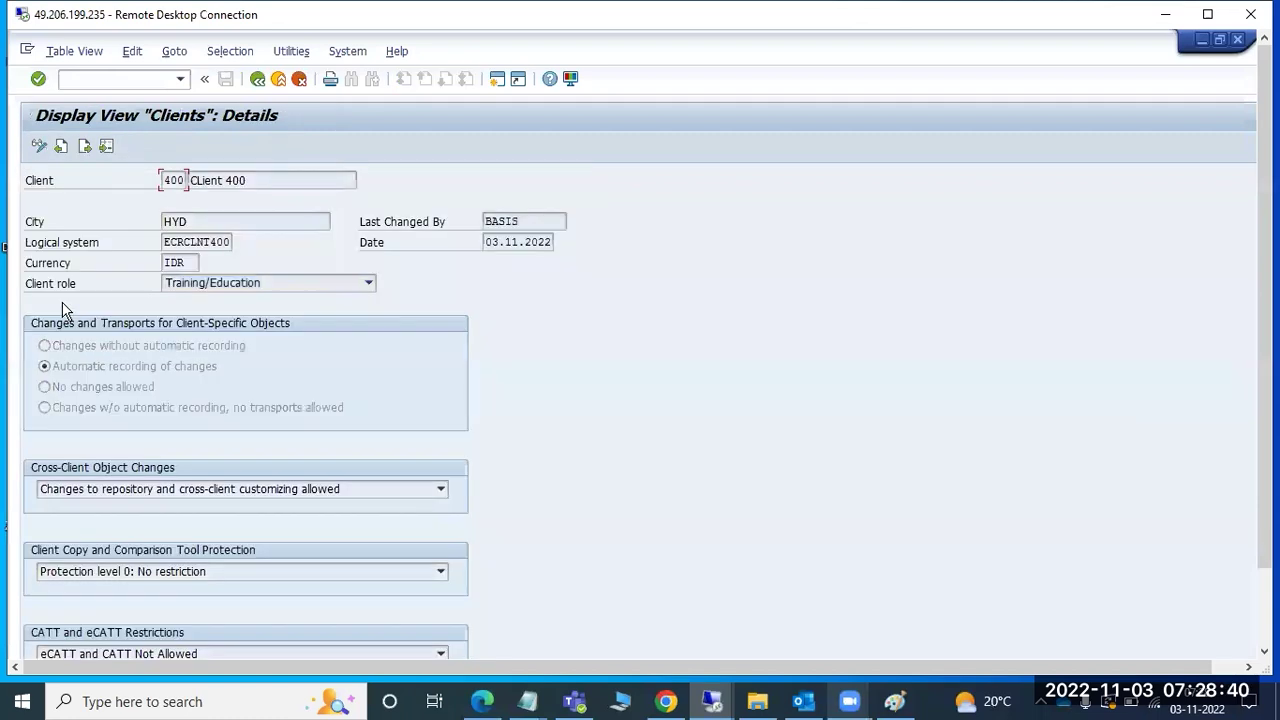
pyautogui.click(257, 79)
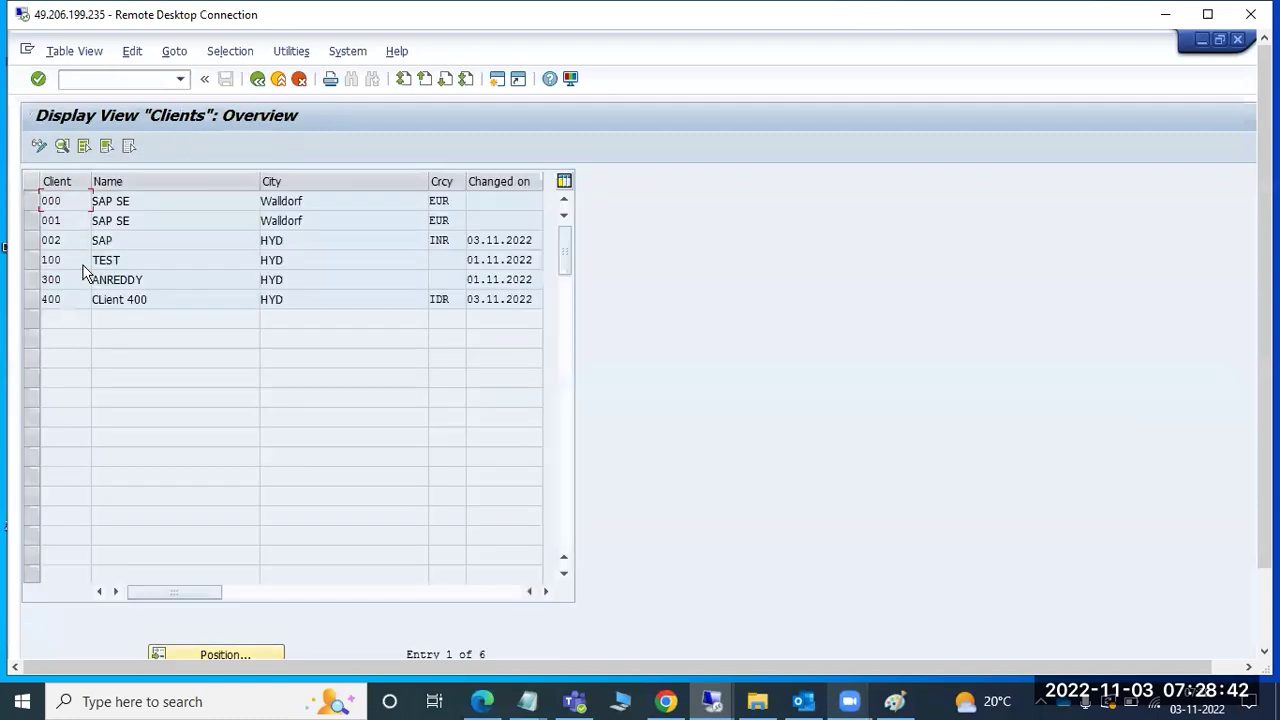
# - Leave the clients overview for the SAP logon screen and set the logon client to 400
pyautogui.click(1201, 42)
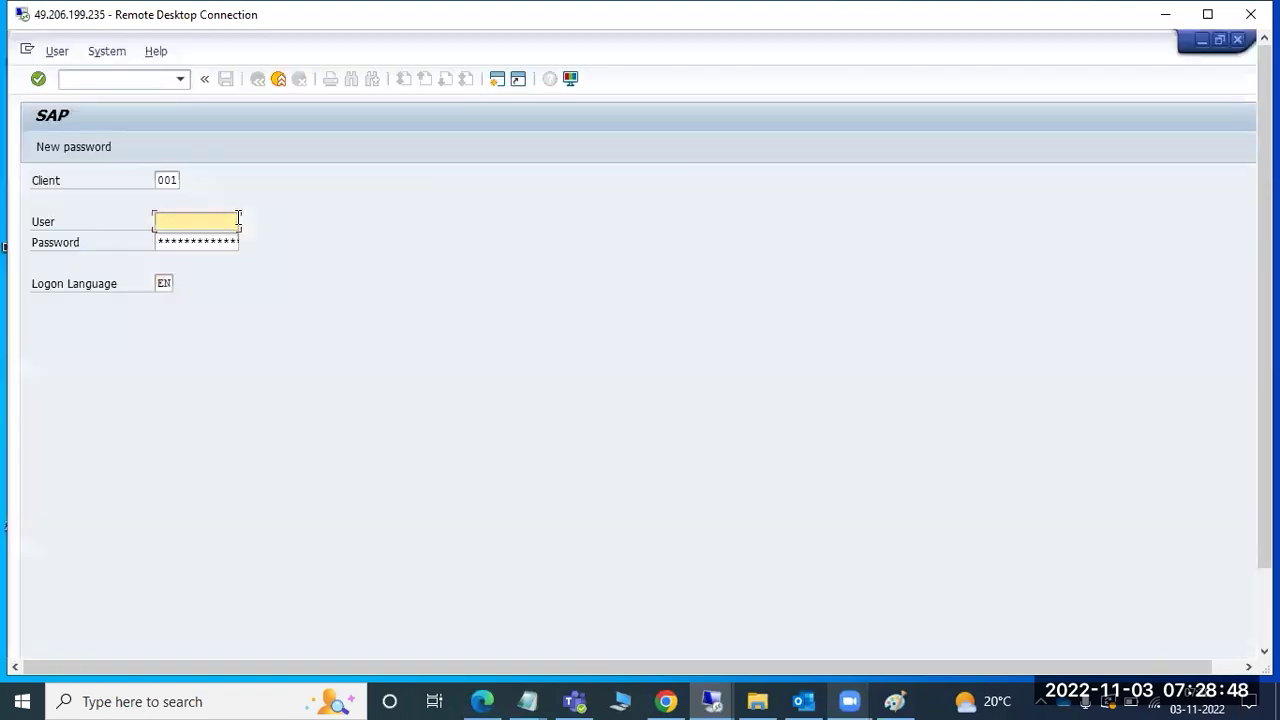
pyautogui.click(172, 179)
pyautogui.write('003')
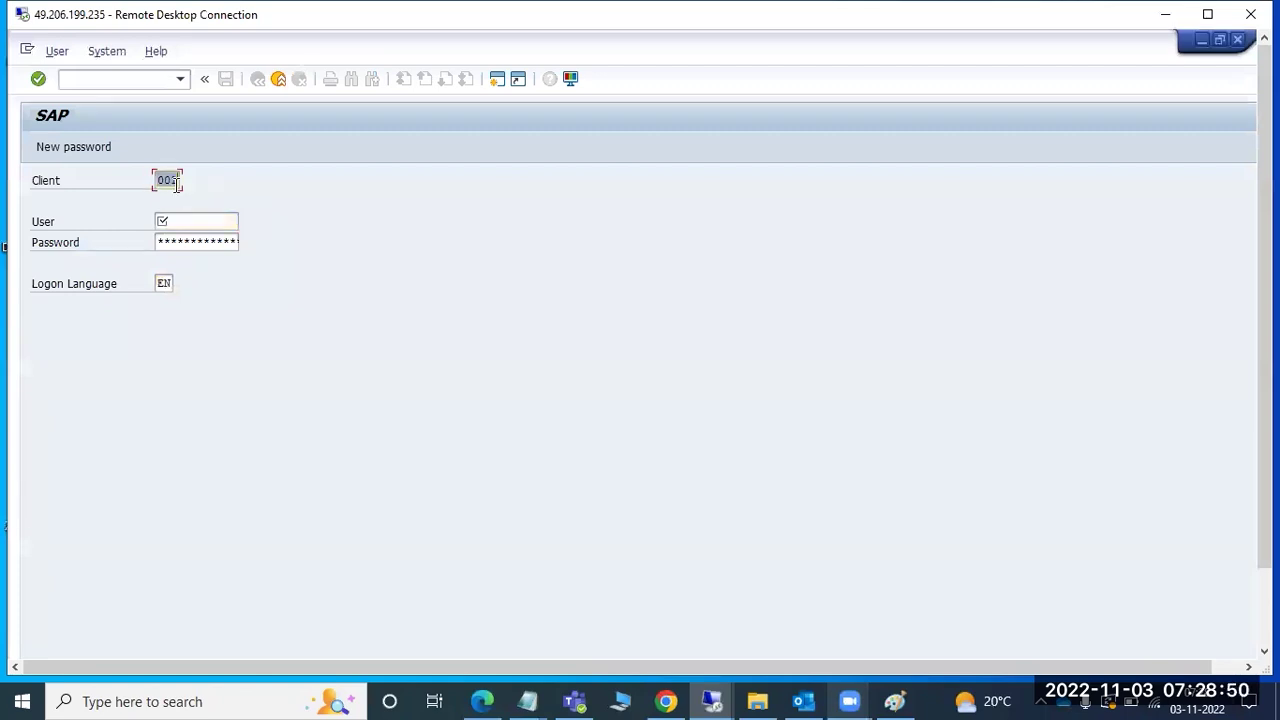
pyautogui.press('BackSpace')
pyautogui.press('BackSpace')
pyautogui.press('BackSpace')
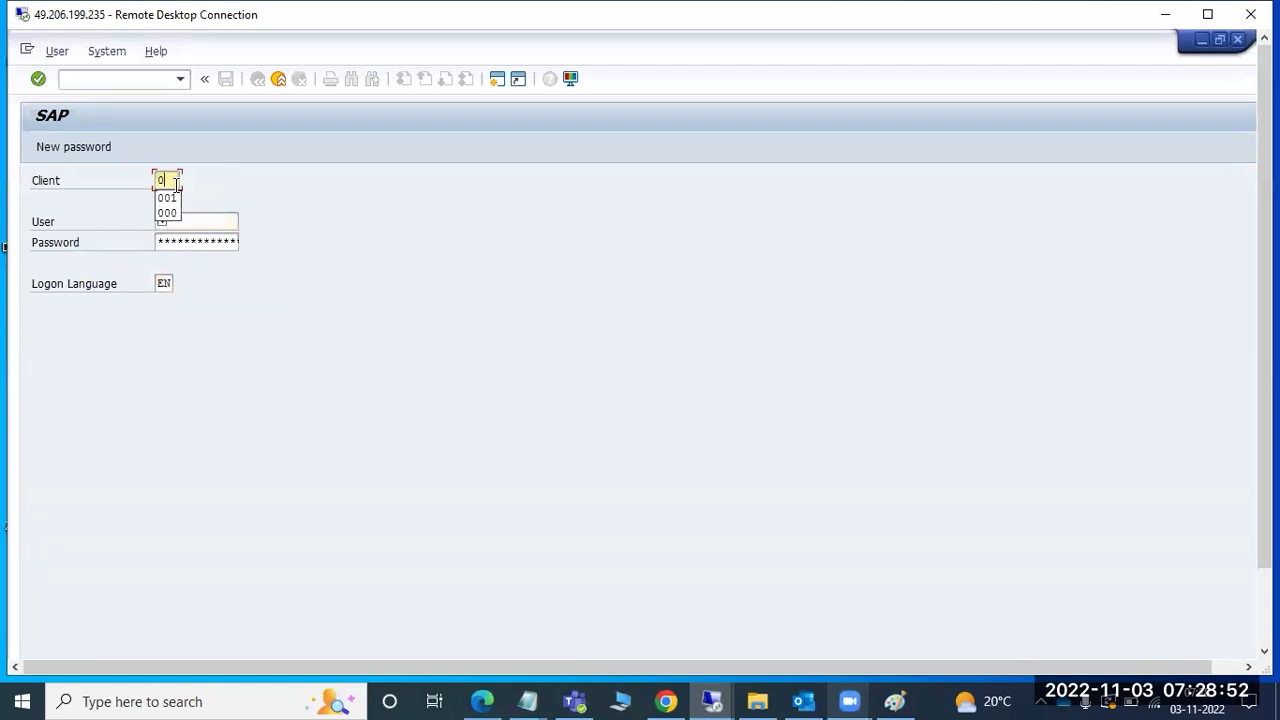
pyautogui.write('400')
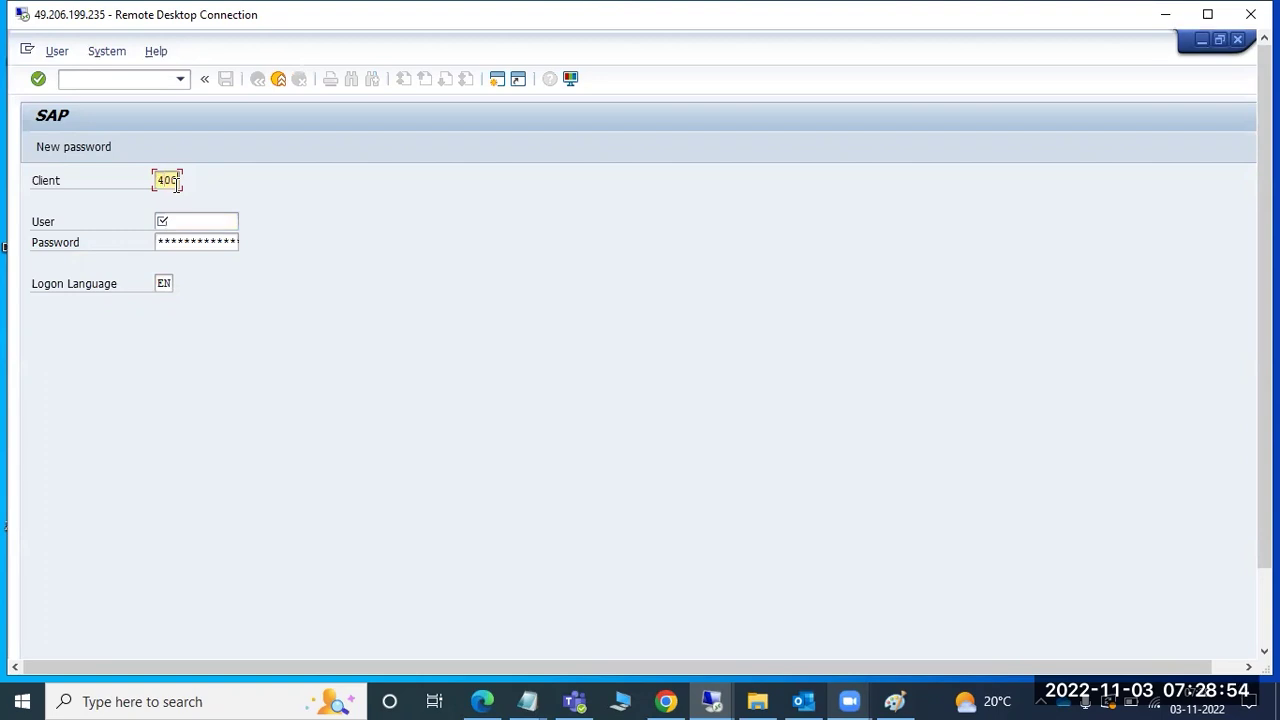
pyautogui.press('Tab')
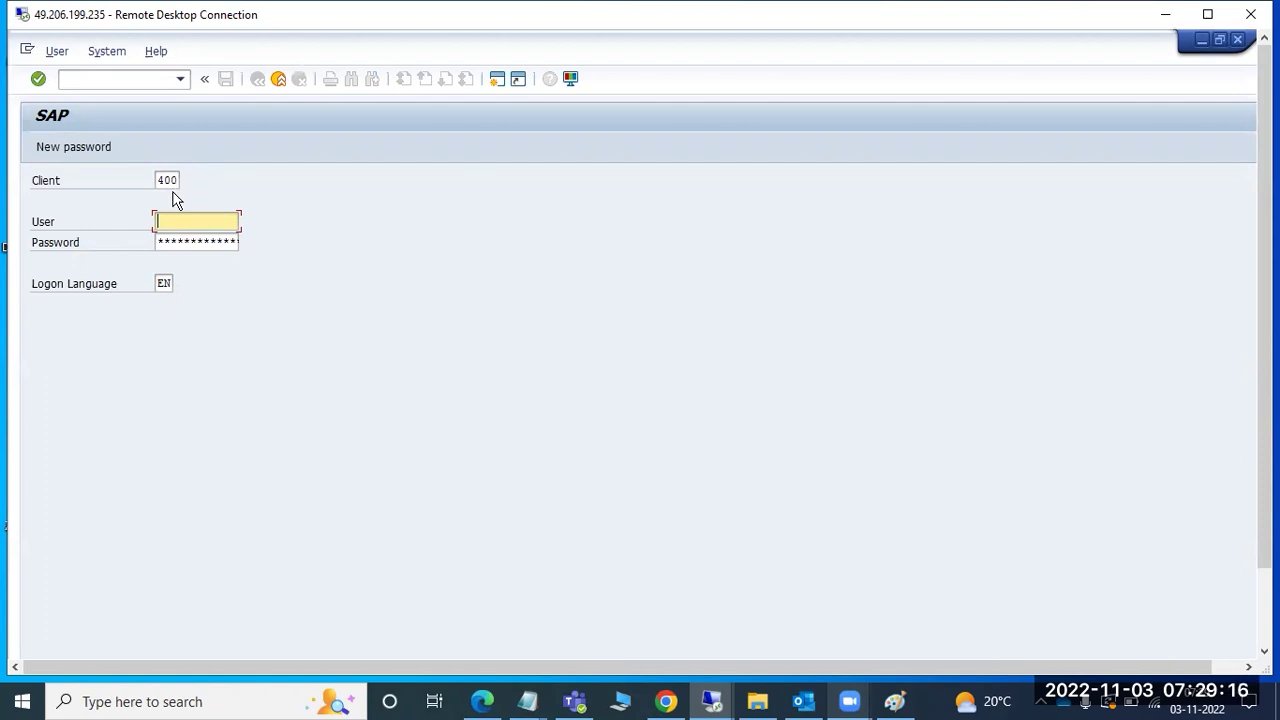
# - Try to log on to client 400 as user sap*
pyautogui.write('sa')
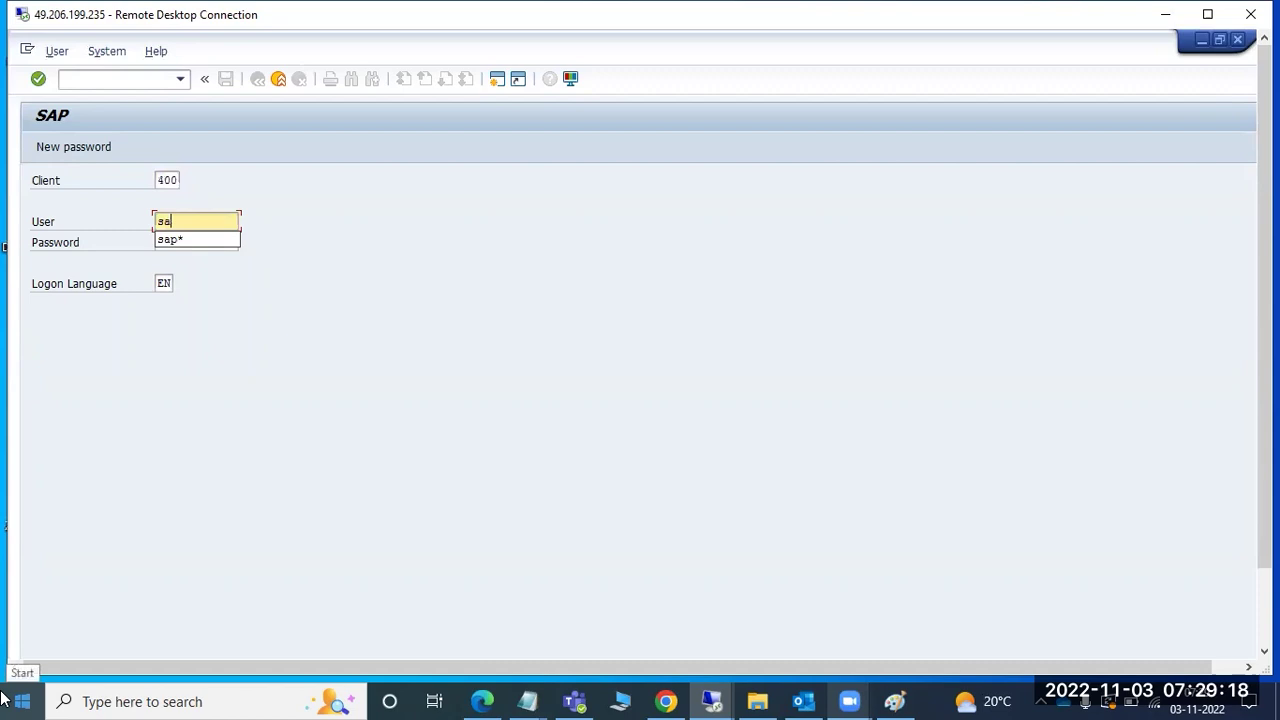
pyautogui.write('p*')
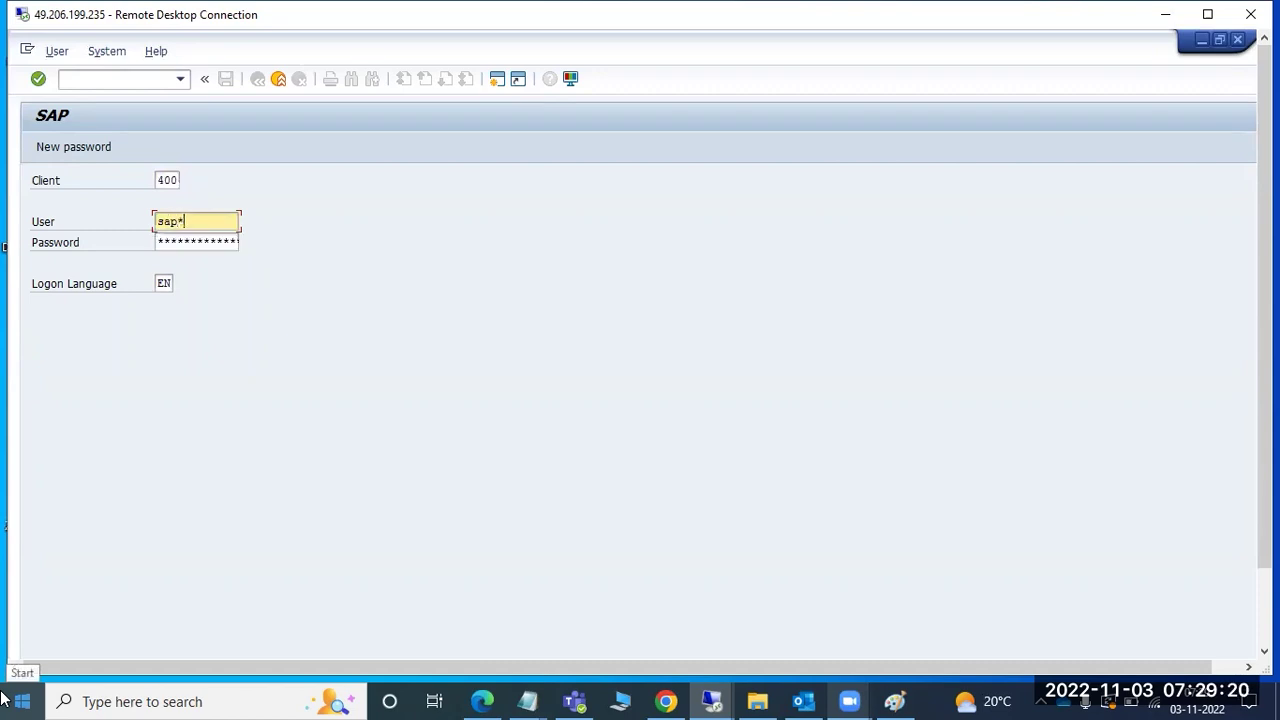
pyautogui.press('Tab')
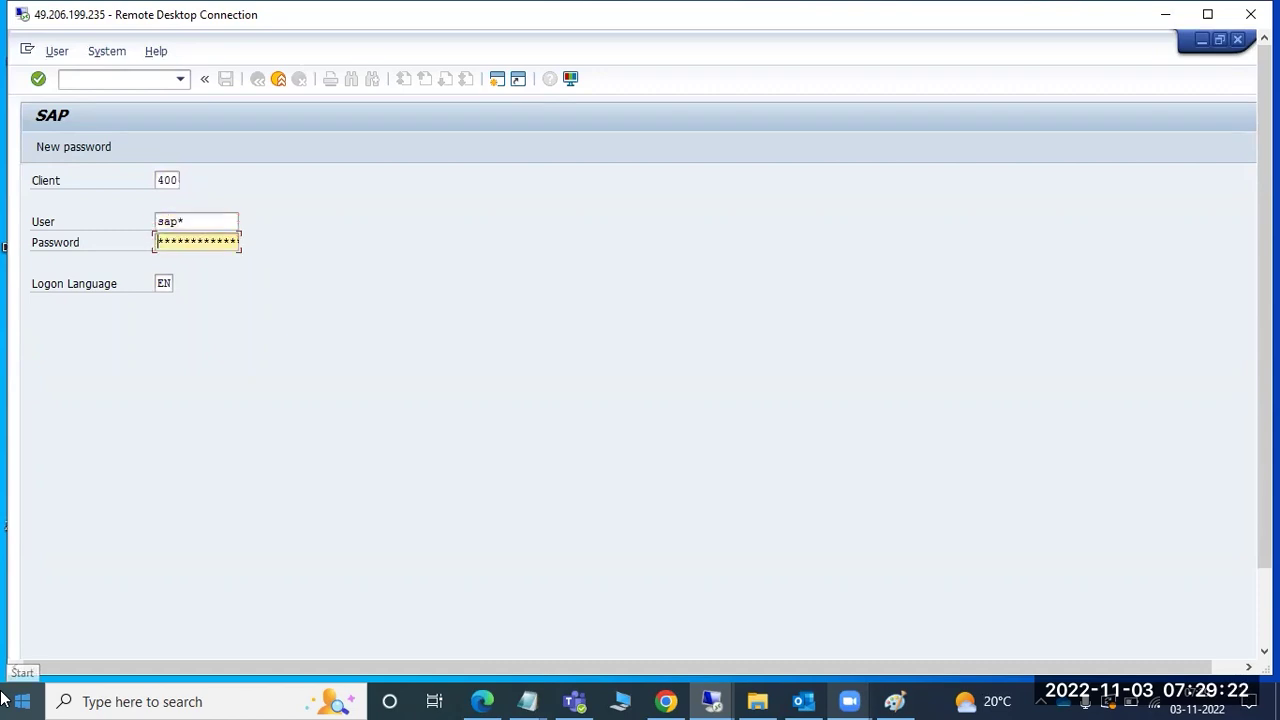
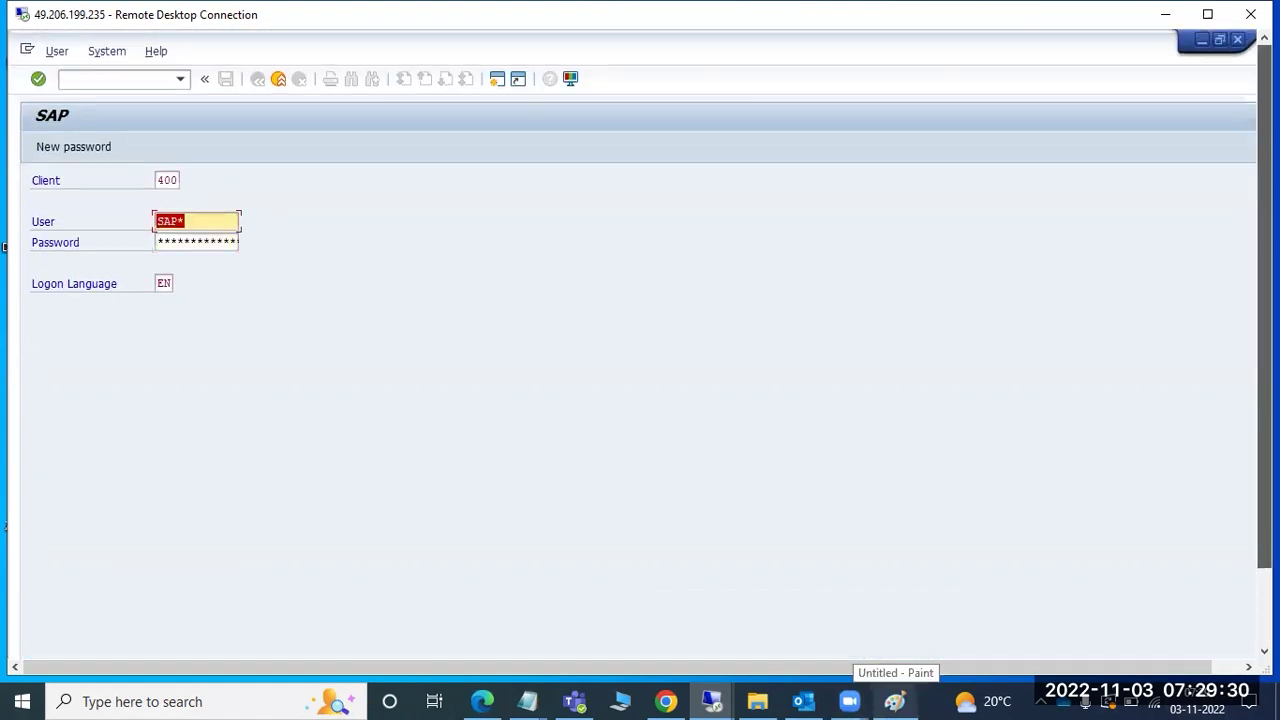
# - Try to log on to client 400 as user ddic with the account password
pyautogui.write('ddic')
pyautogui.press('Tab')
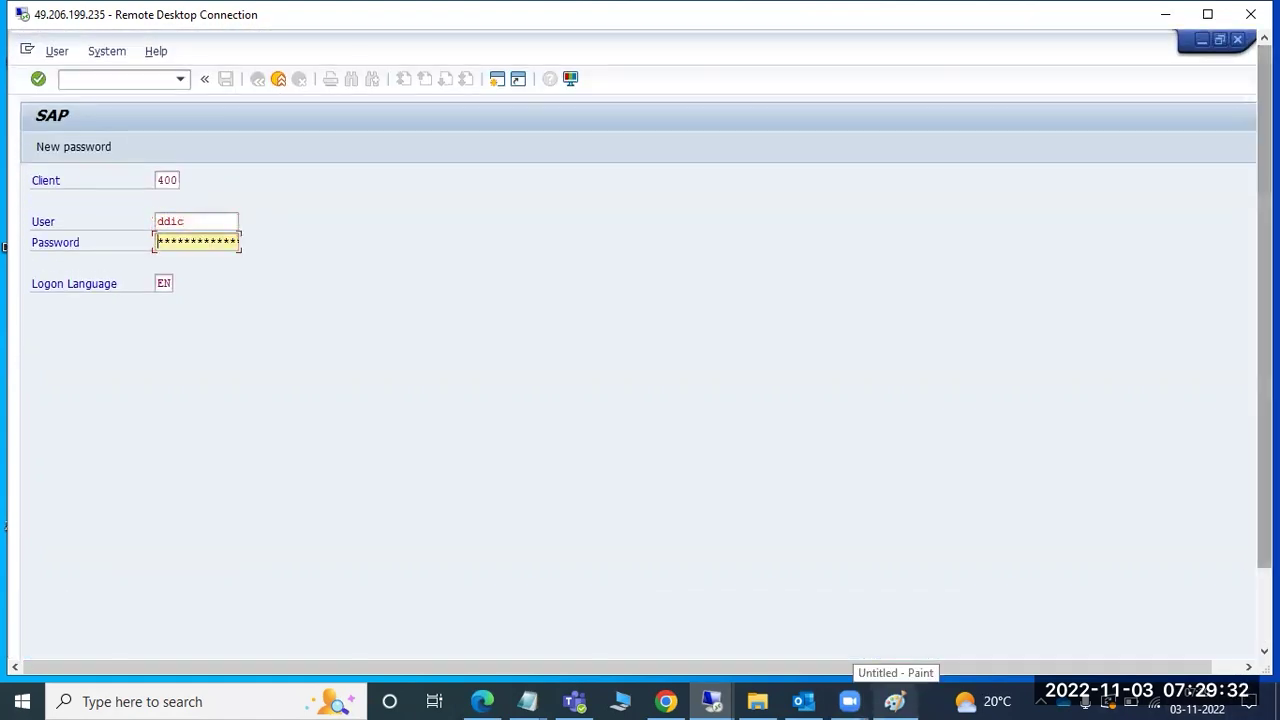
pyautogui.write('**')
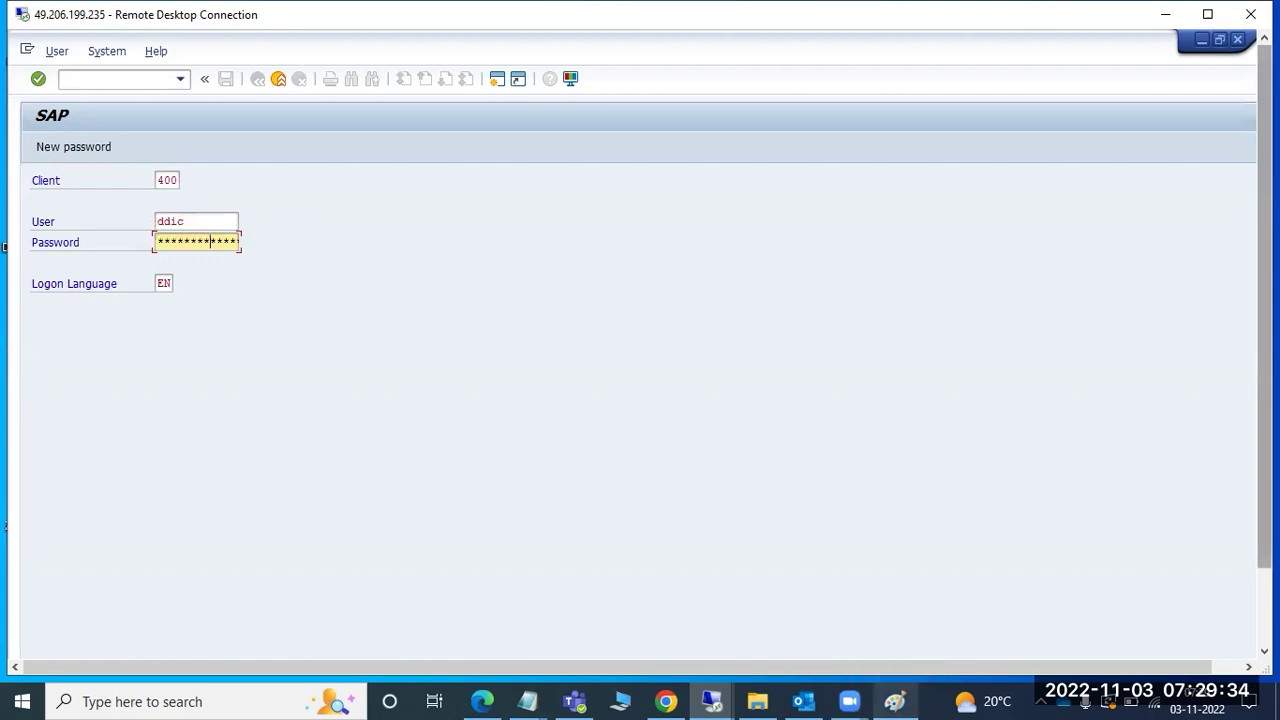
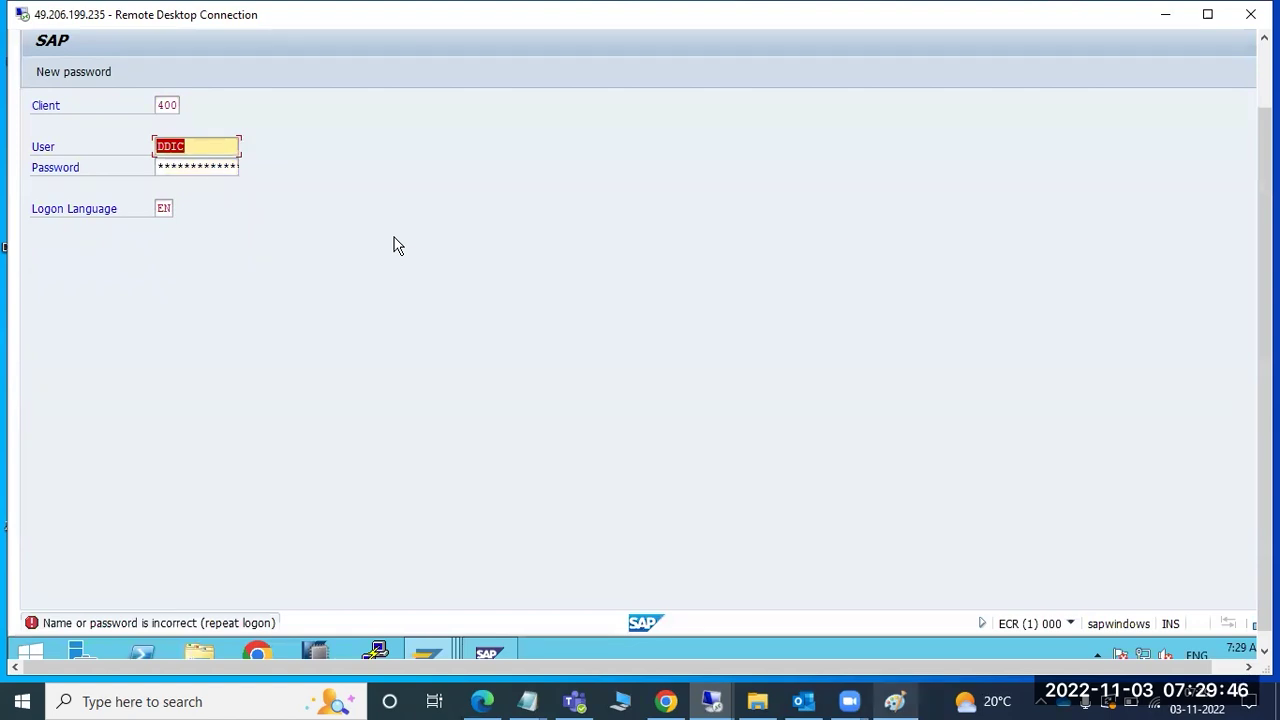
# - Log on to client 400 as user sap* with the account password and accept the copyright notice
pyautogui.write('sap*')
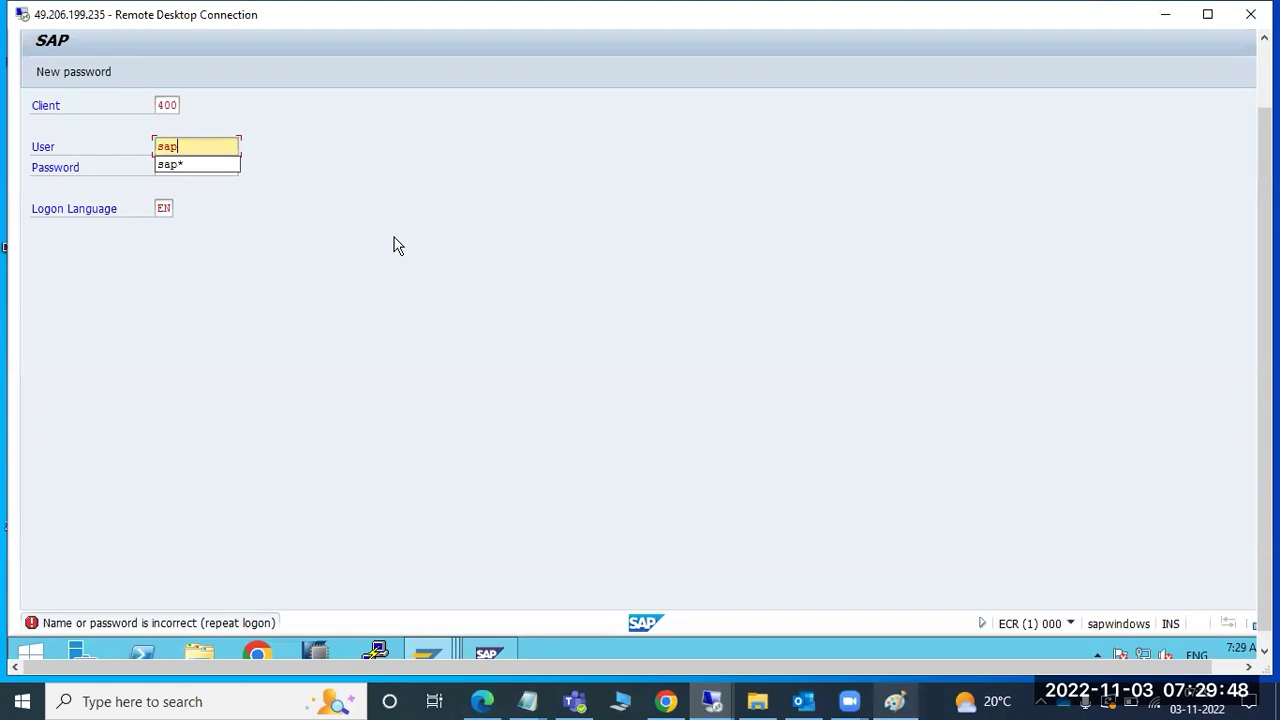
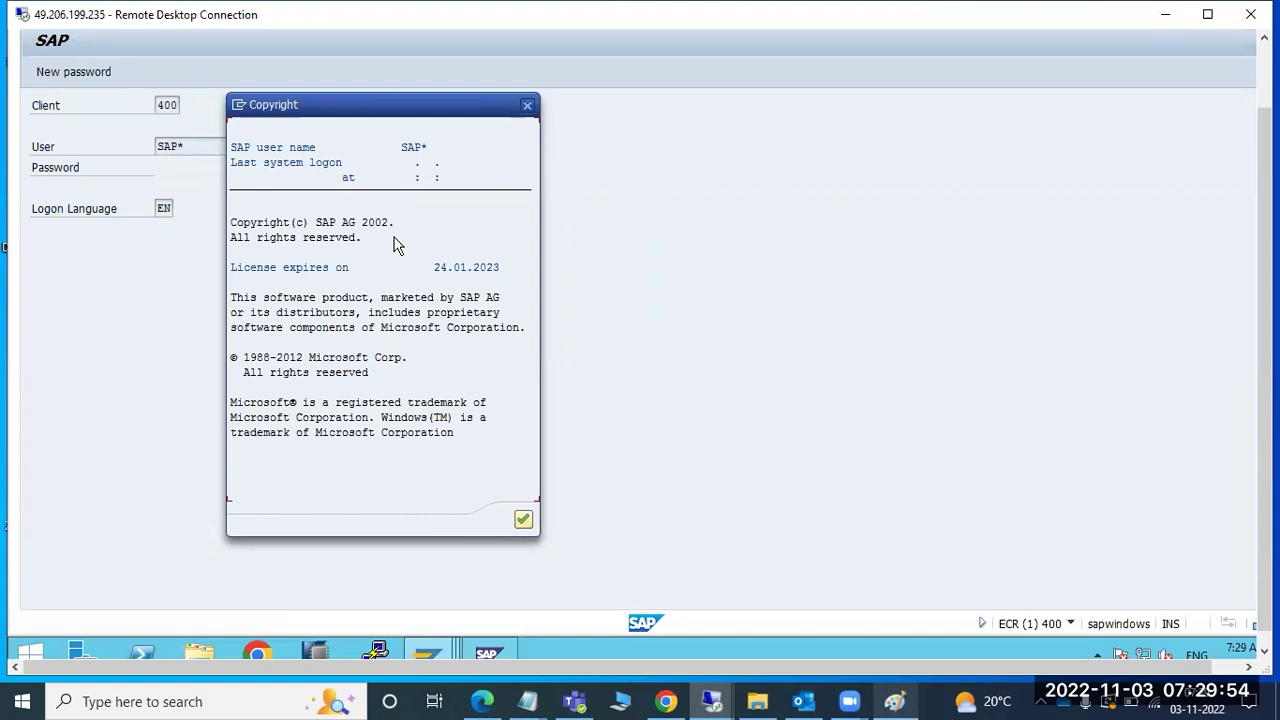
pyautogui.click(523, 519)
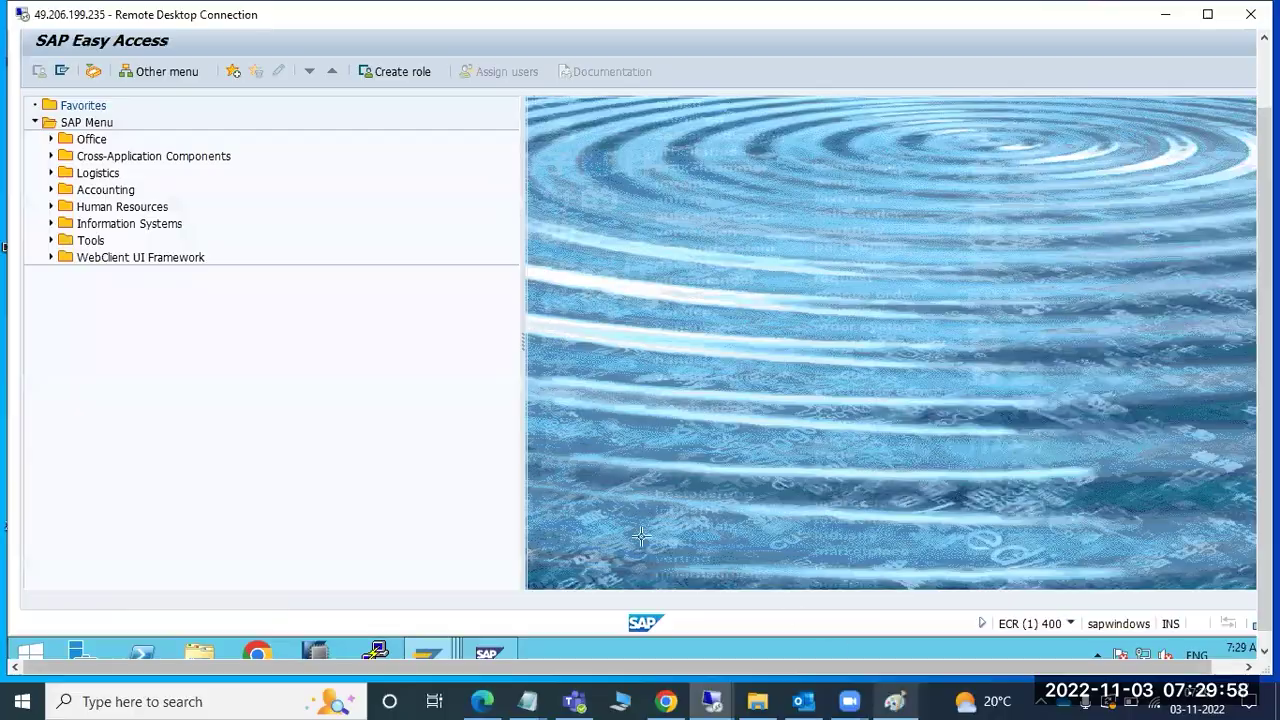
# - Switch to the Paint notes and mark SCC4 and the logical system creation line with short purple strokes
pyautogui.click(895, 700)
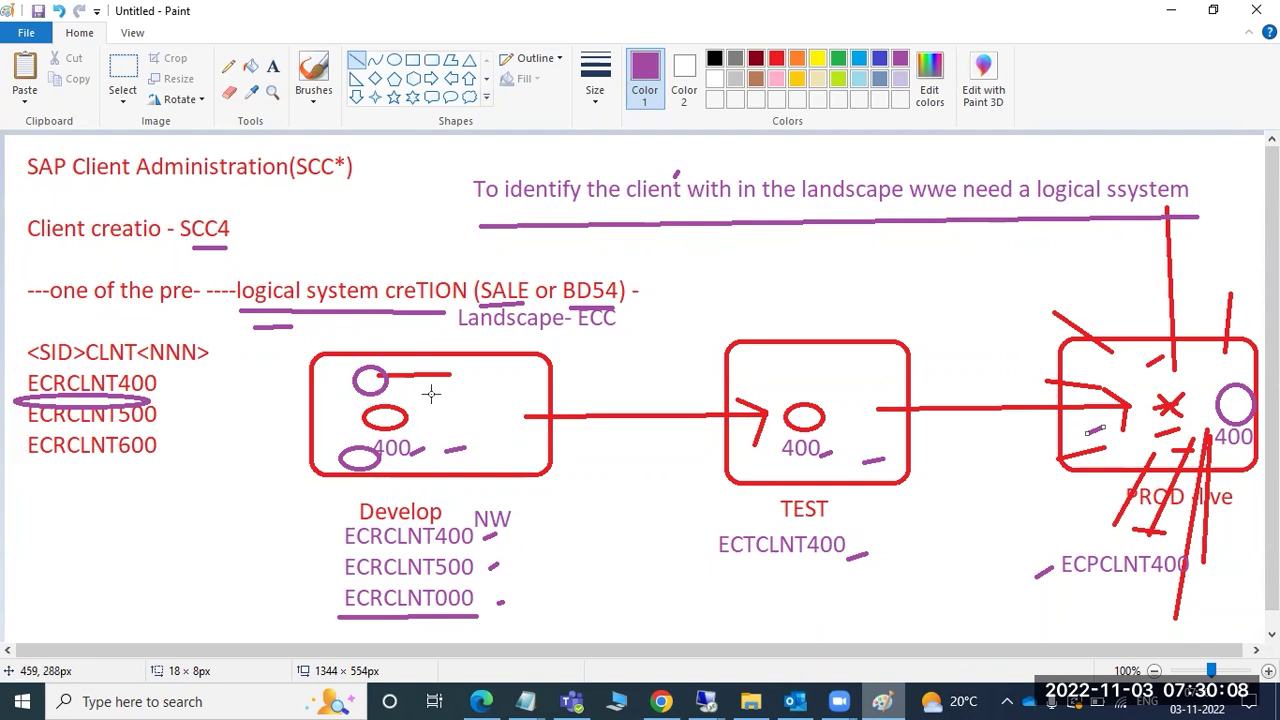
pyautogui.moveTo(197, 266); pyautogui.dragTo(243, 234)
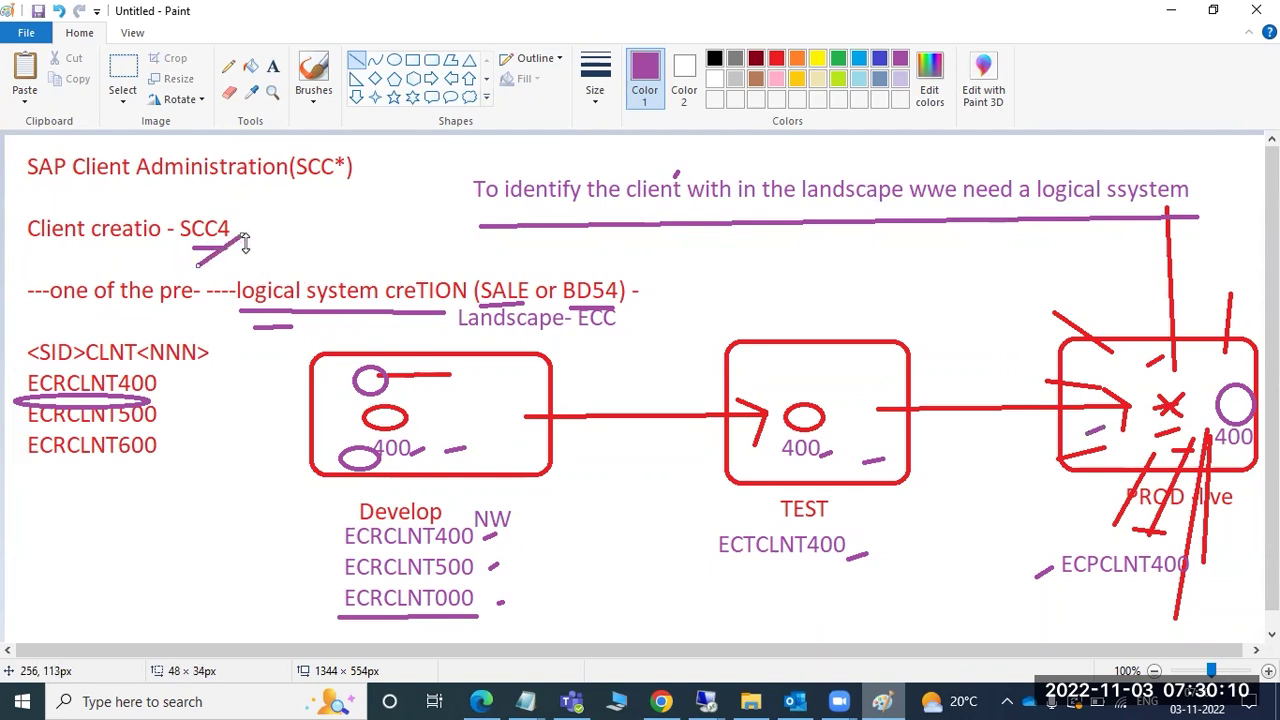
pyautogui.moveTo(305, 330); pyautogui.dragTo(363, 318)
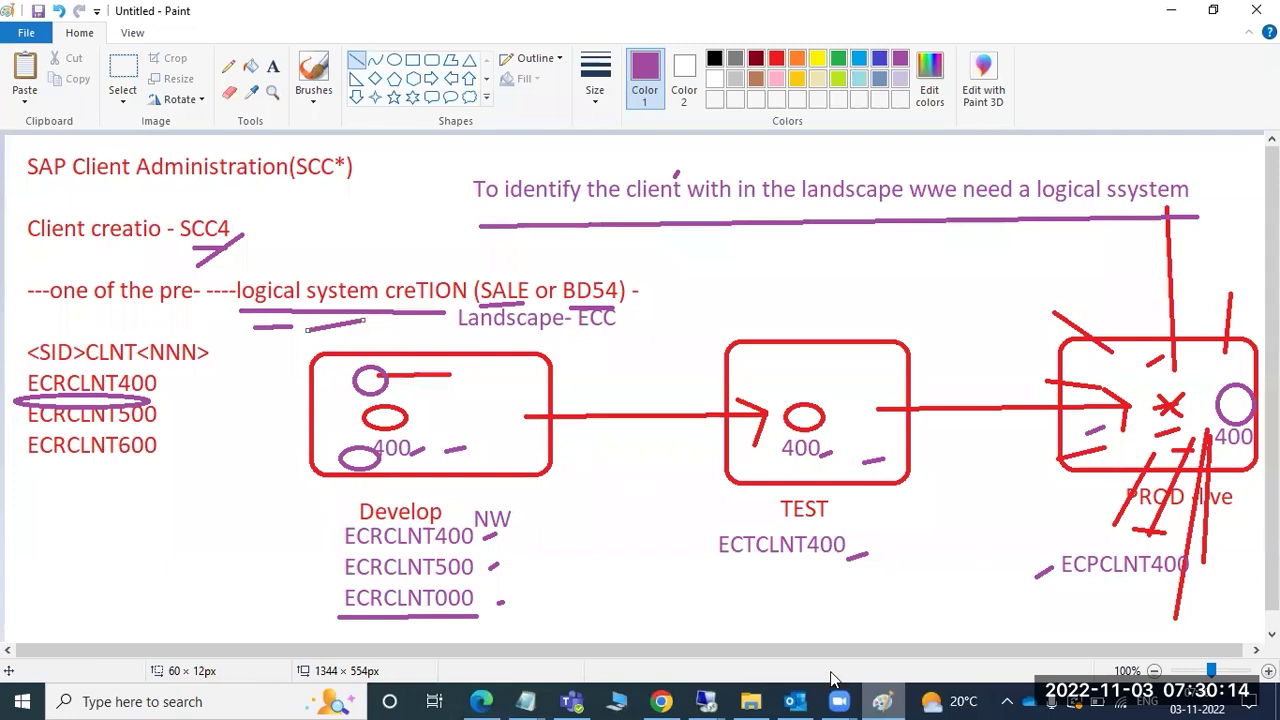
# - Return to the SAP remote session, open transaction scc4 in client 400, and put the clients overview into change mode
pyautogui.moveTo(707, 700)
pyautogui.click(803, 615)
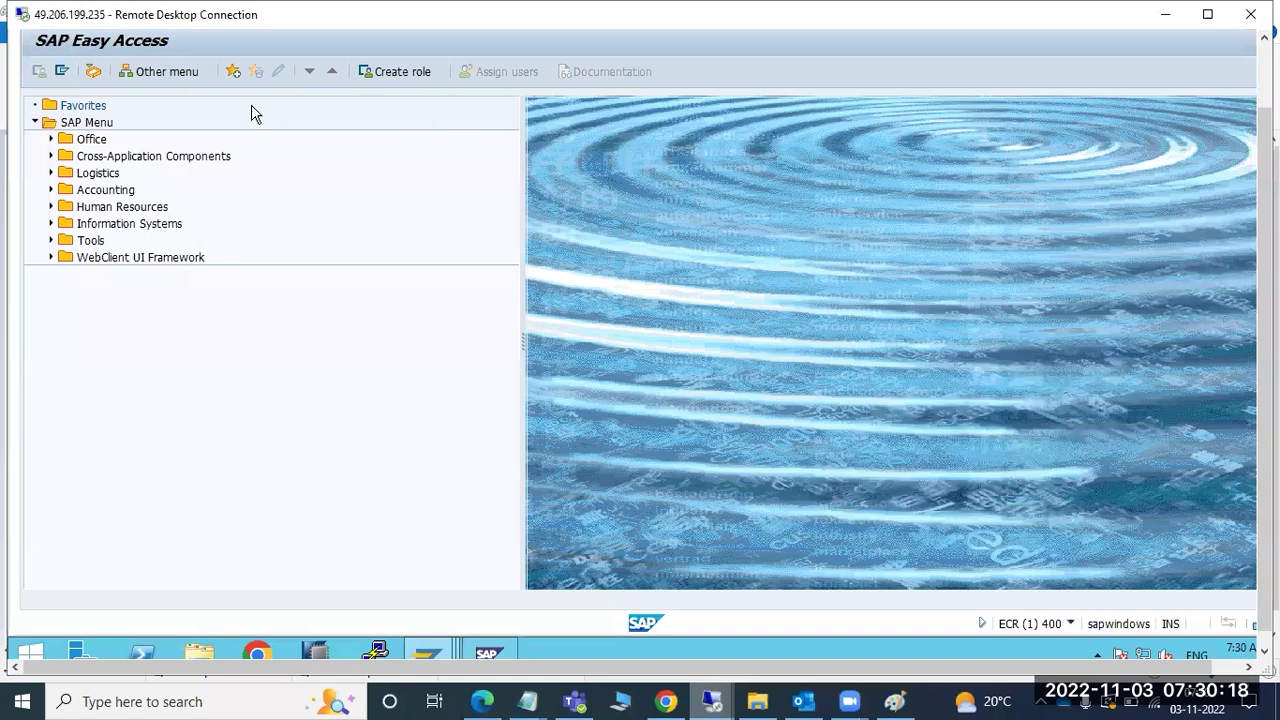
pyautogui.write('scc4')
pyautogui.press('Return')
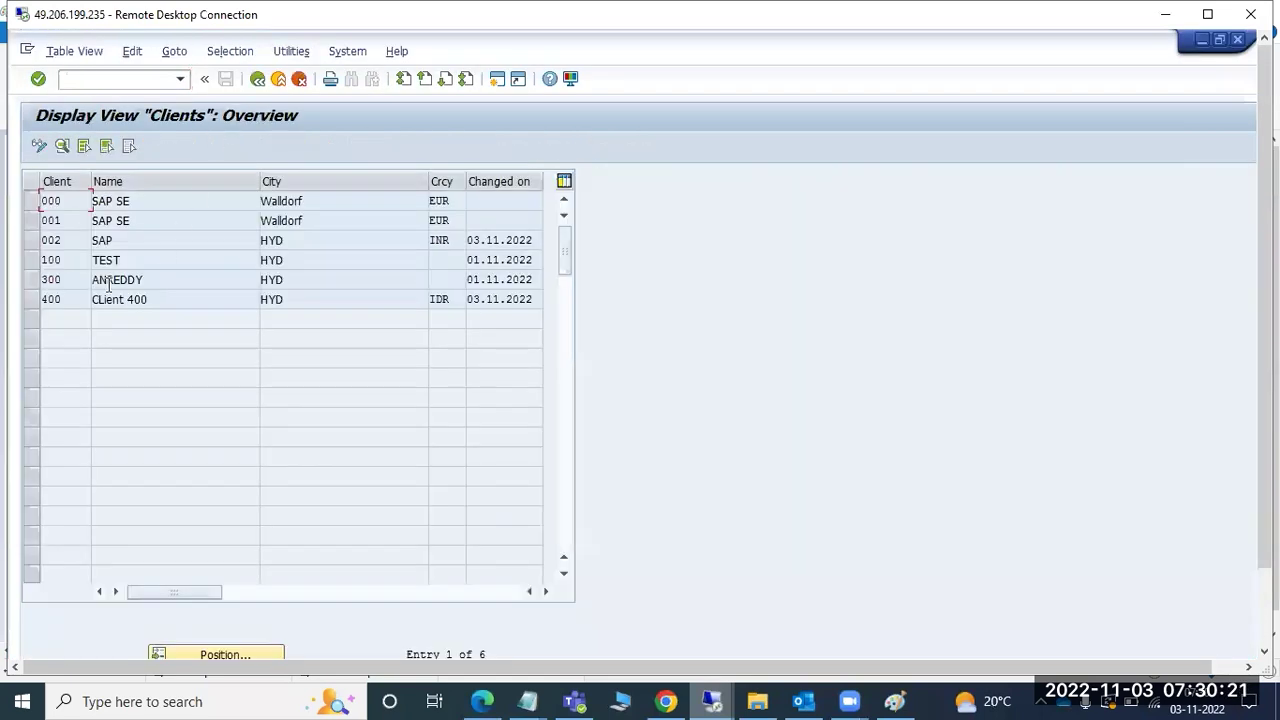
pyautogui.click(40, 145)
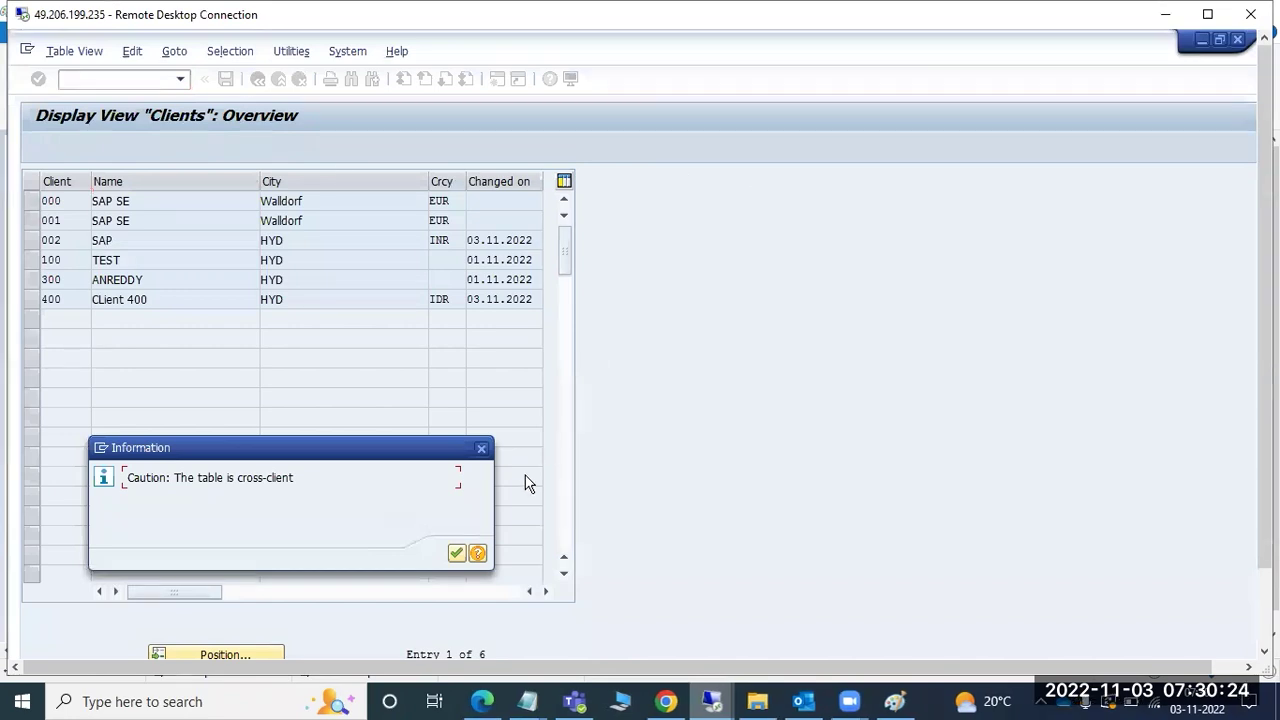
pyautogui.click(456, 553)
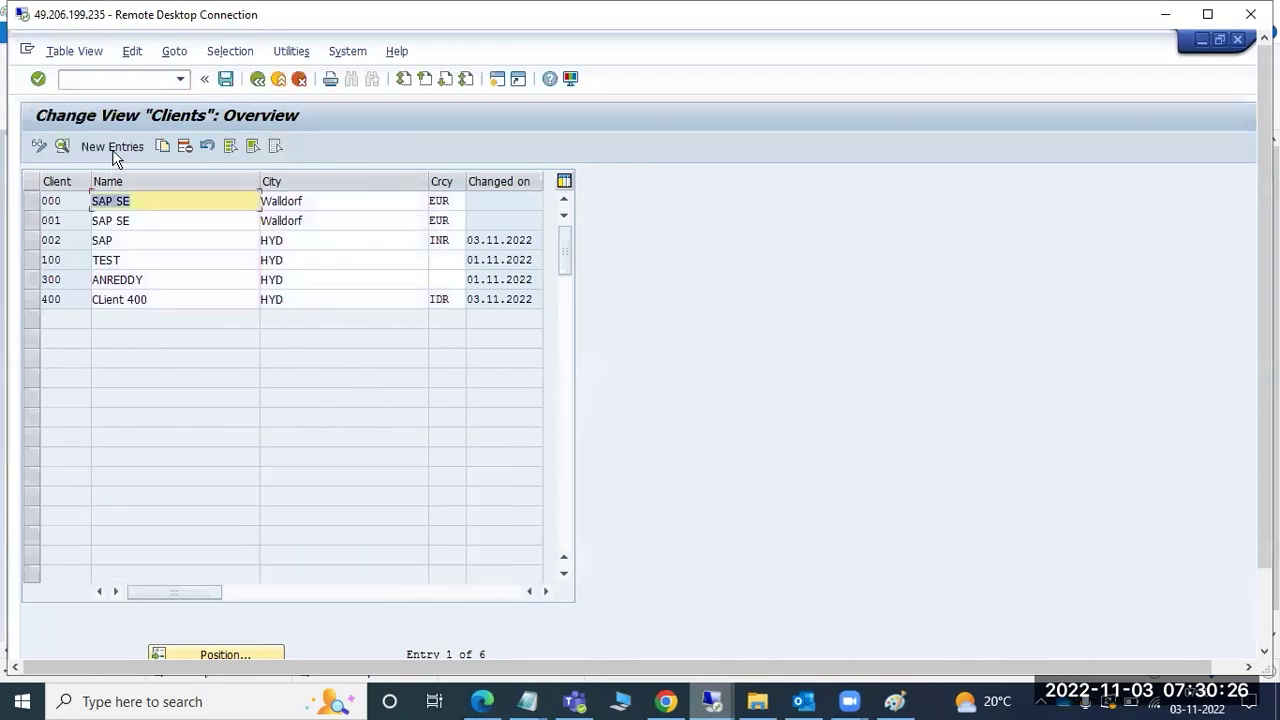
# - Start a new client entry with number 999, description dsds and city sd, leaving the logical system empty
pyautogui.click(115, 148)
pyautogui.write('999')
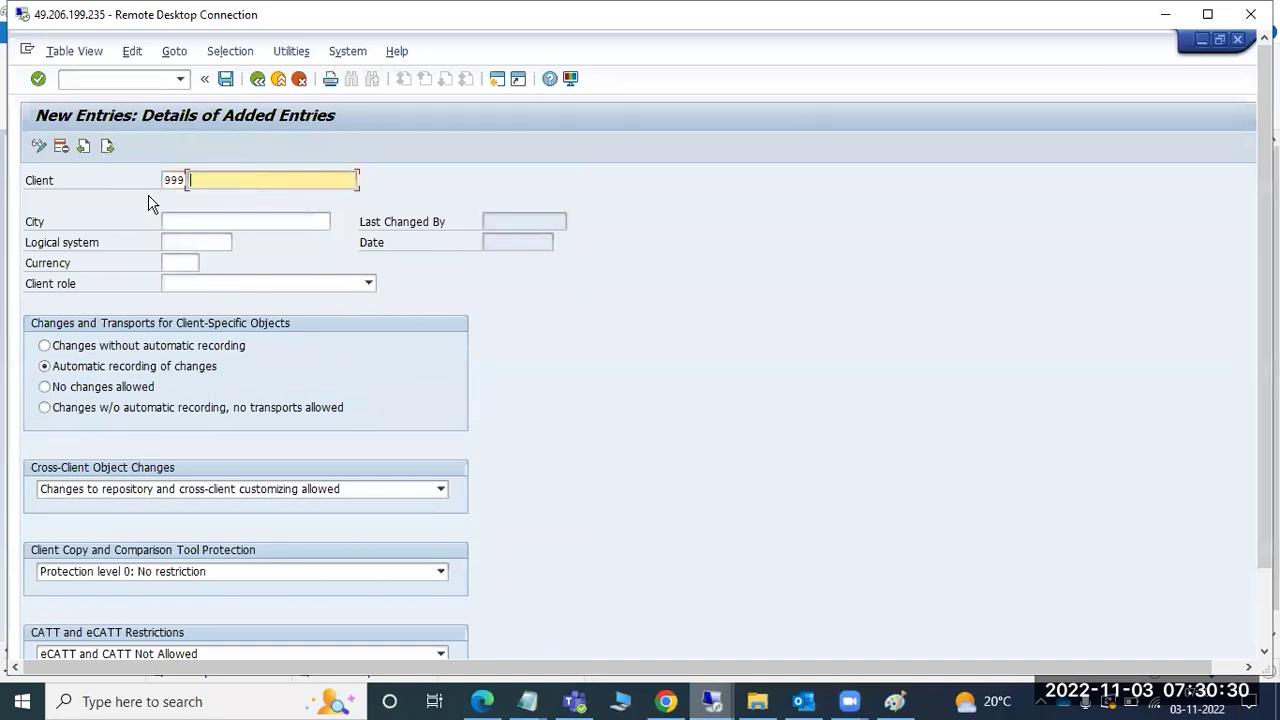
pyautogui.write('dsds')
pyautogui.click(189, 224)
pyautogui.write('sd')
pyautogui.click(176, 244)
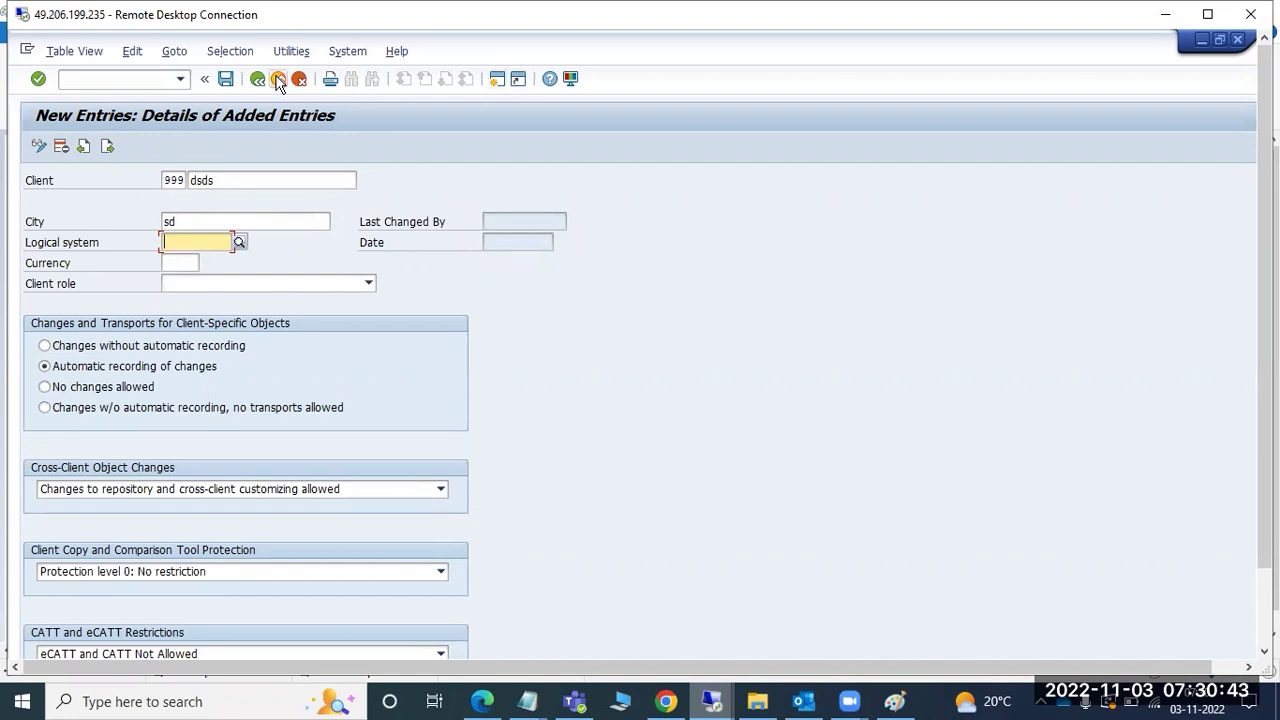
# - Open an additional SAP session, try to maintain the logical systems with transaction bd54, and cancel the edit
pyautogui.click(494, 80)
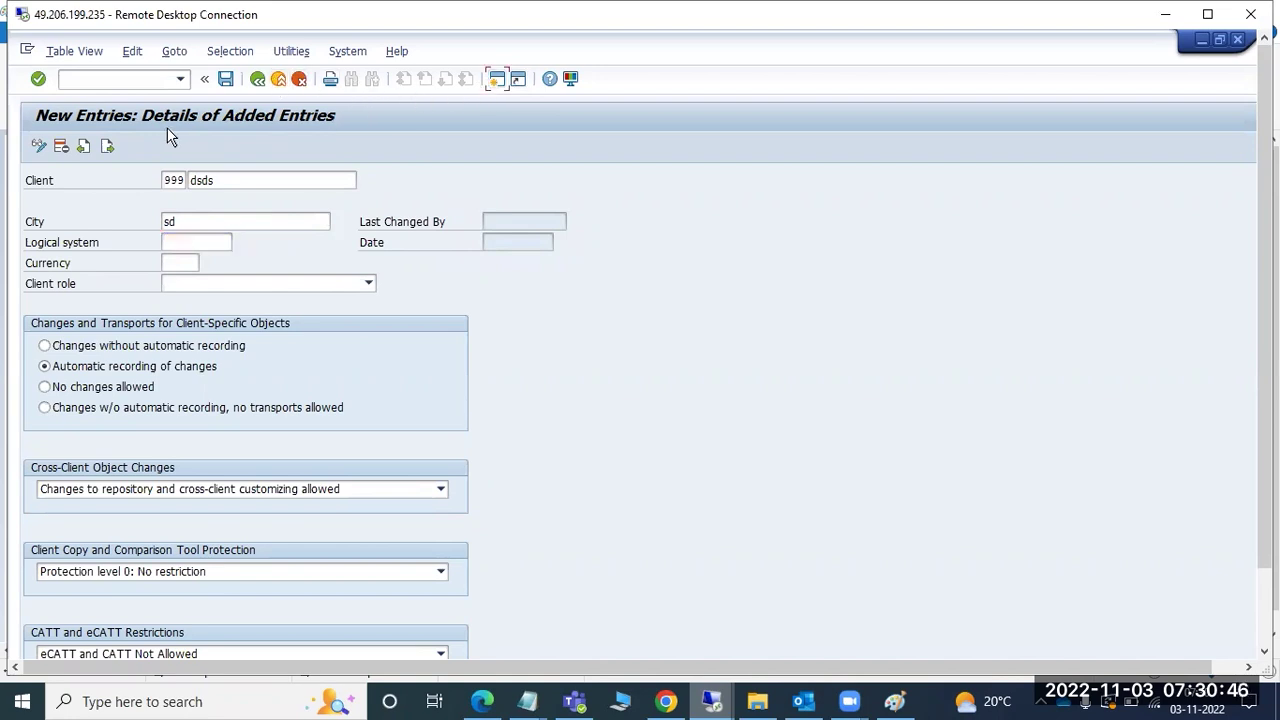
pyautogui.hotkey('shift', 'F3')
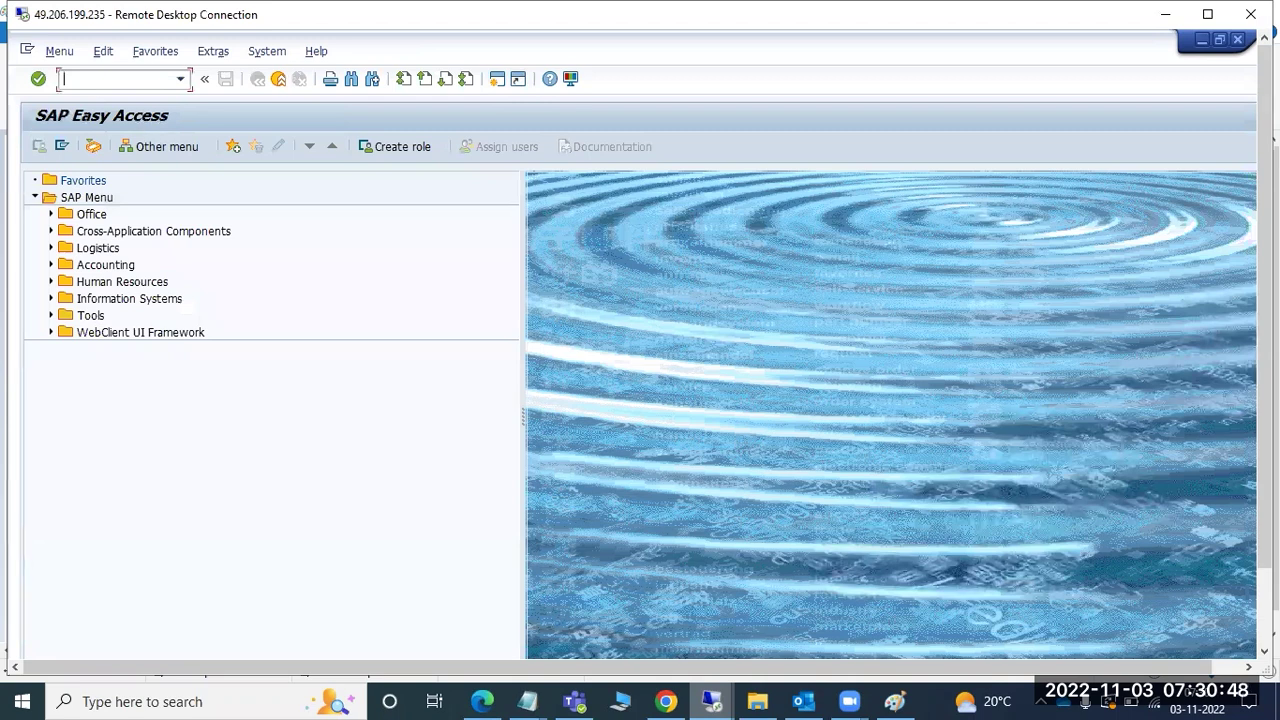
pyautogui.write('sm30')
pyautogui.press('Return')
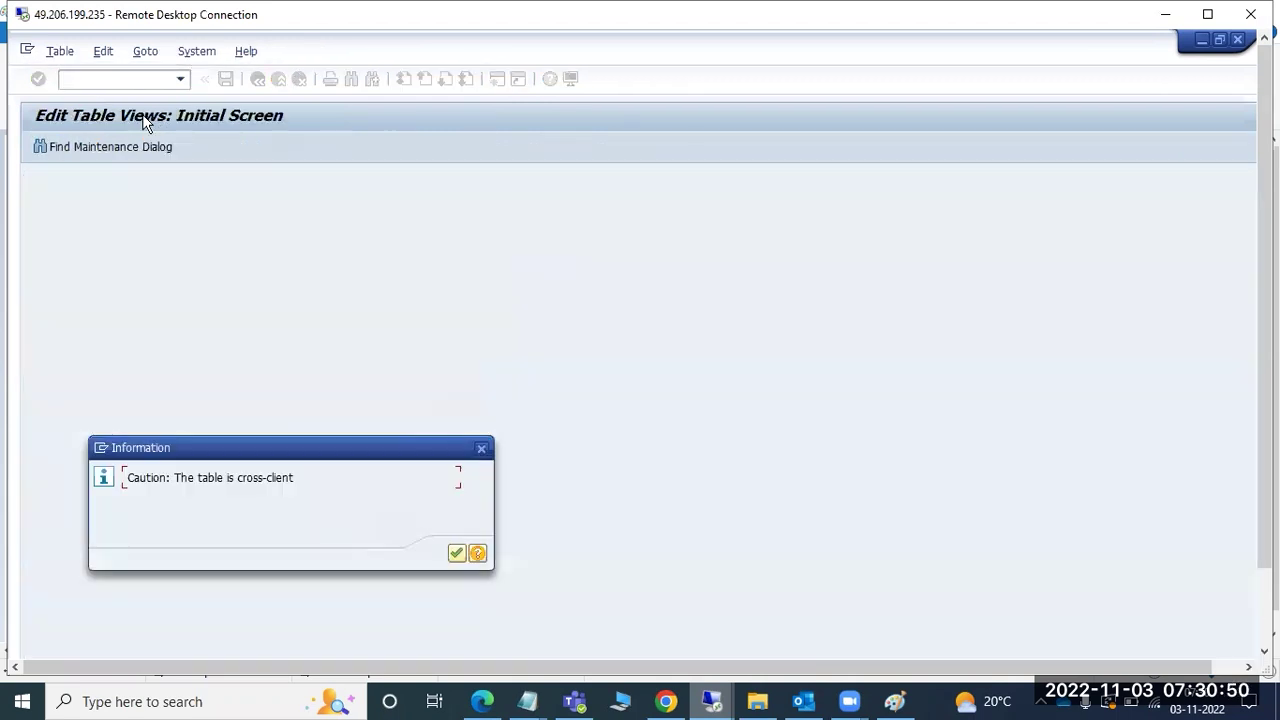
pyautogui.press('Return')
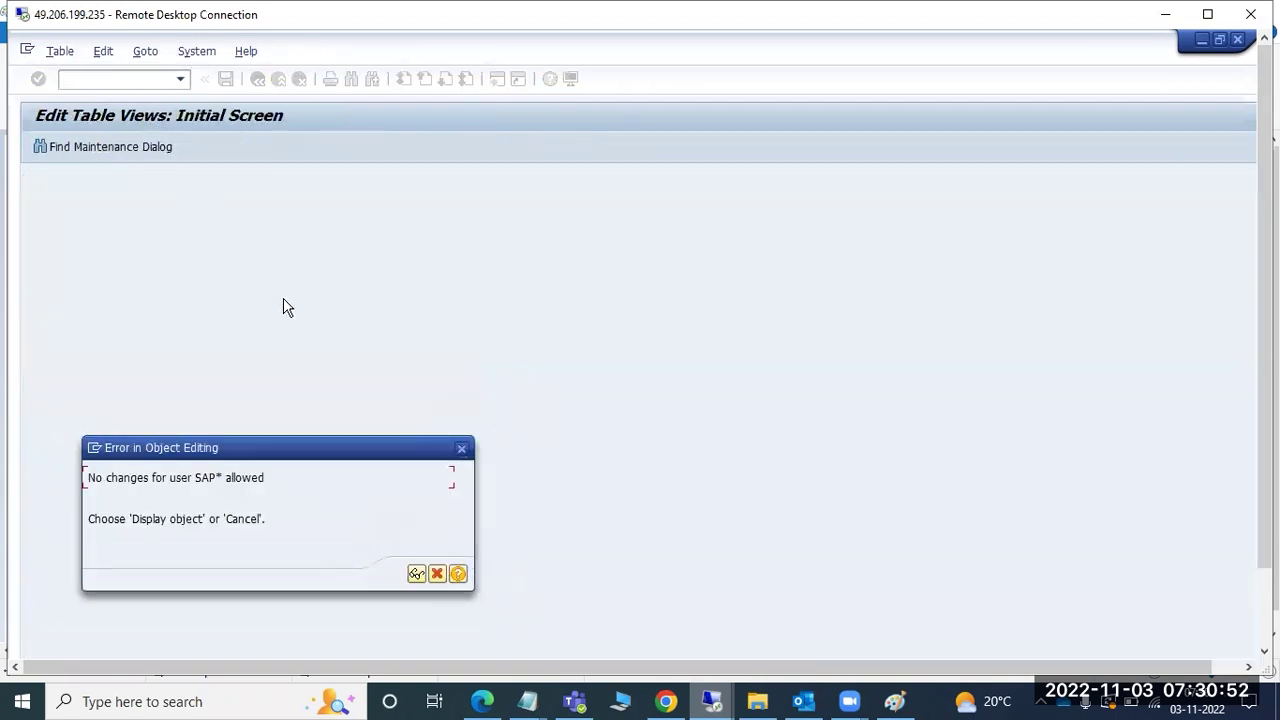
pyautogui.click(434, 576)
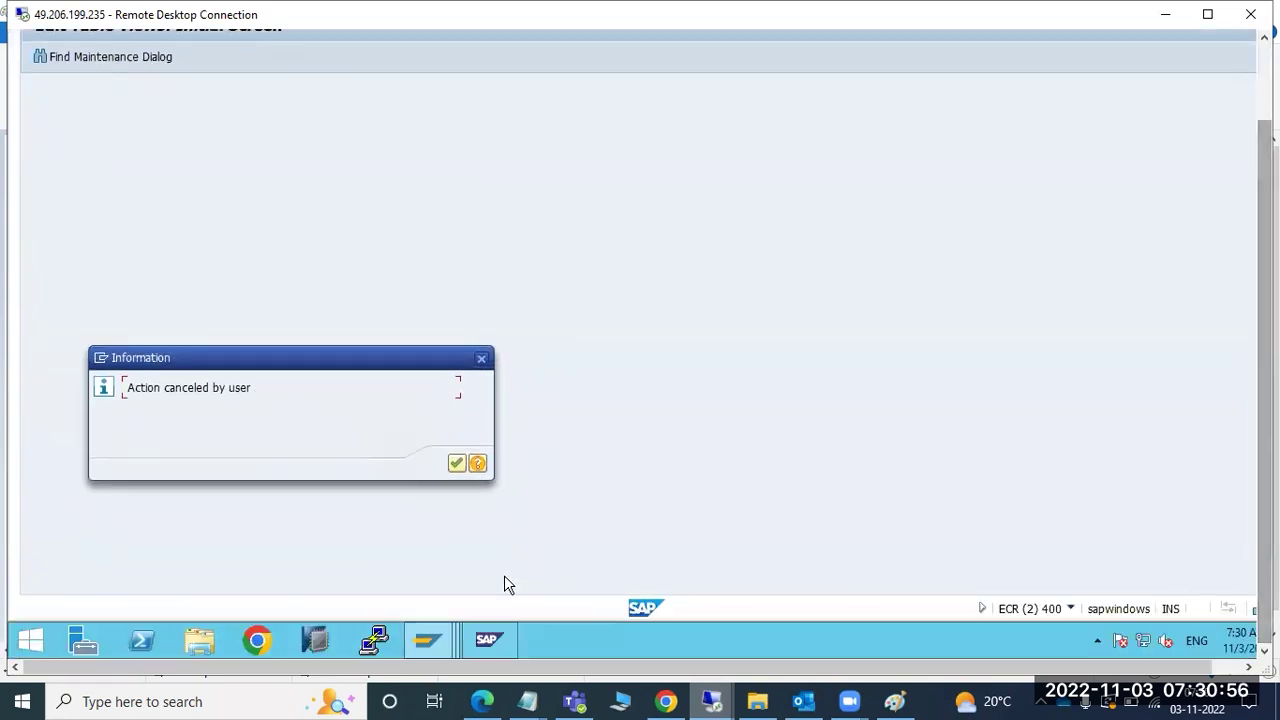
# - Examine the system, client and user details of the new client entry, SAP Easy Access and clients overview sessions
pyautogui.moveTo(422, 641)
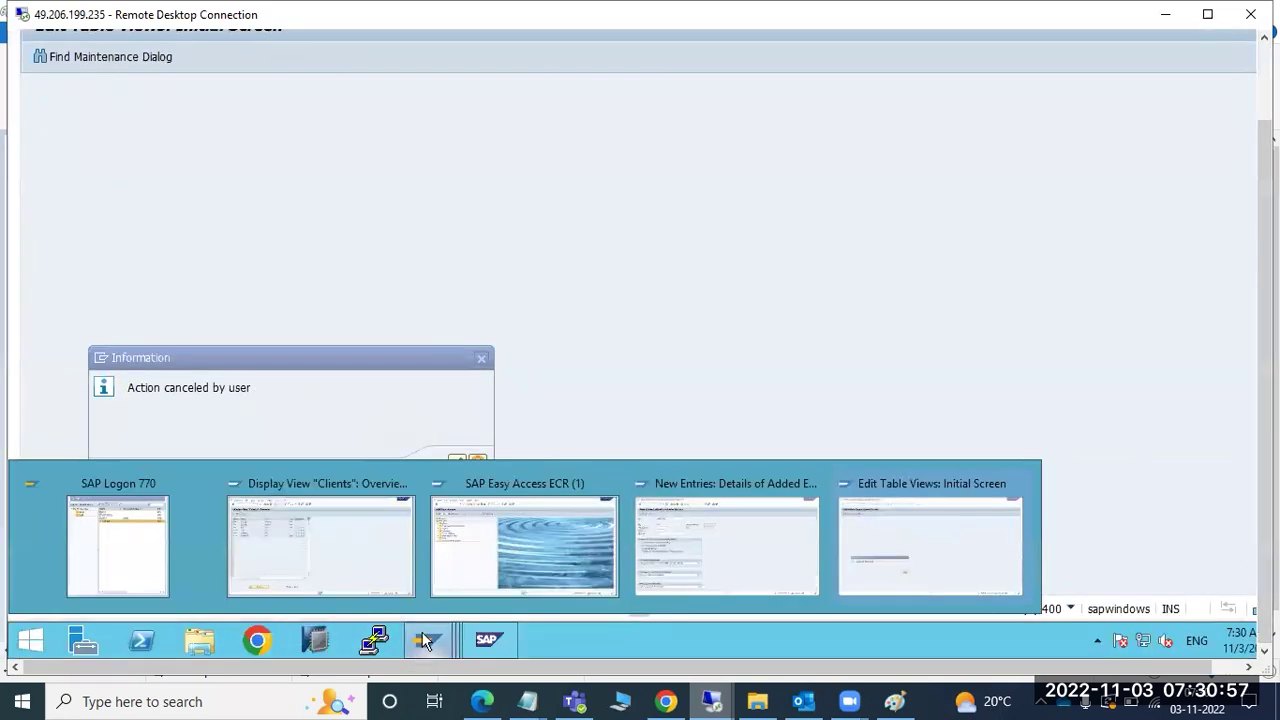
pyautogui.click(700, 535)
pyautogui.click(1070, 608)
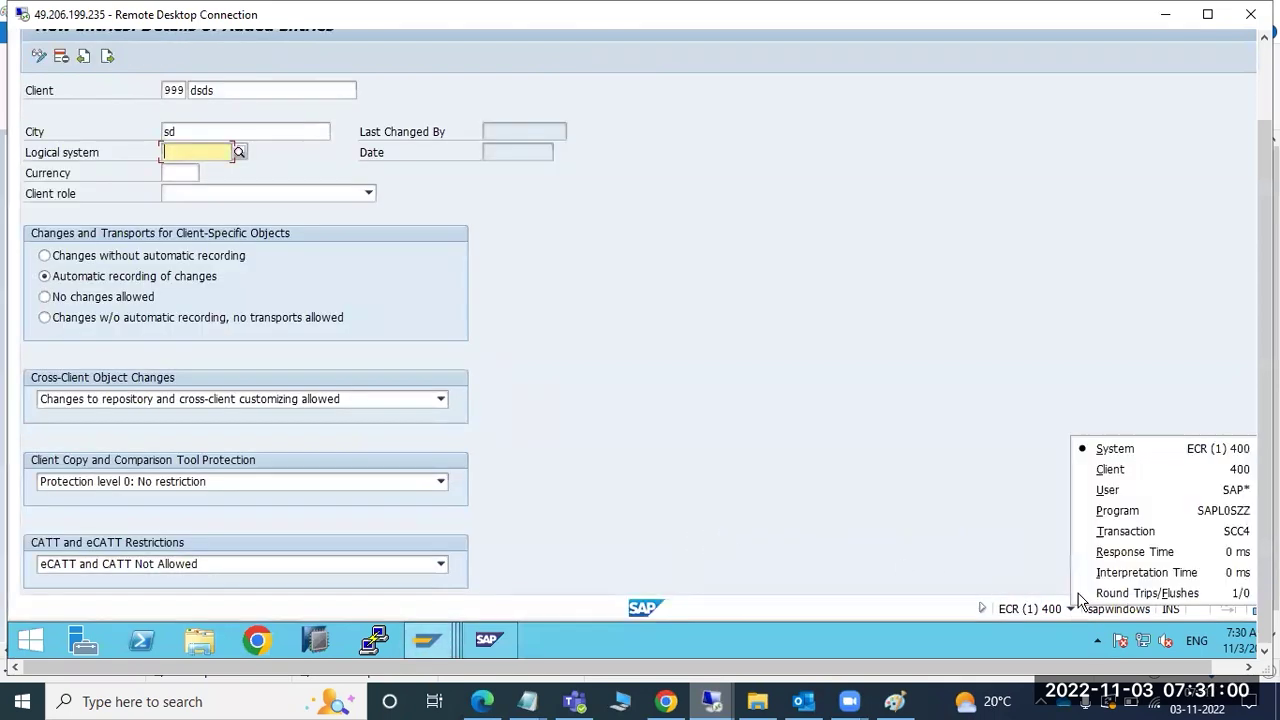
pyautogui.click(422, 641)
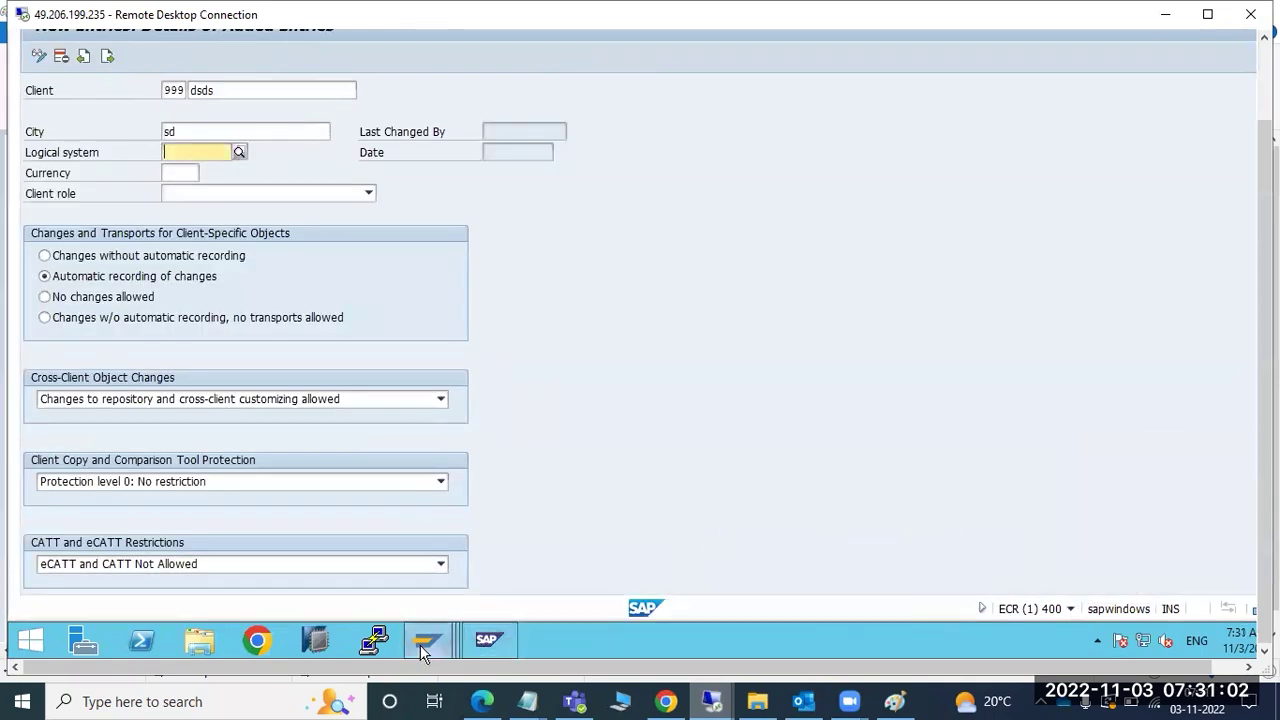
pyautogui.click(502, 579)
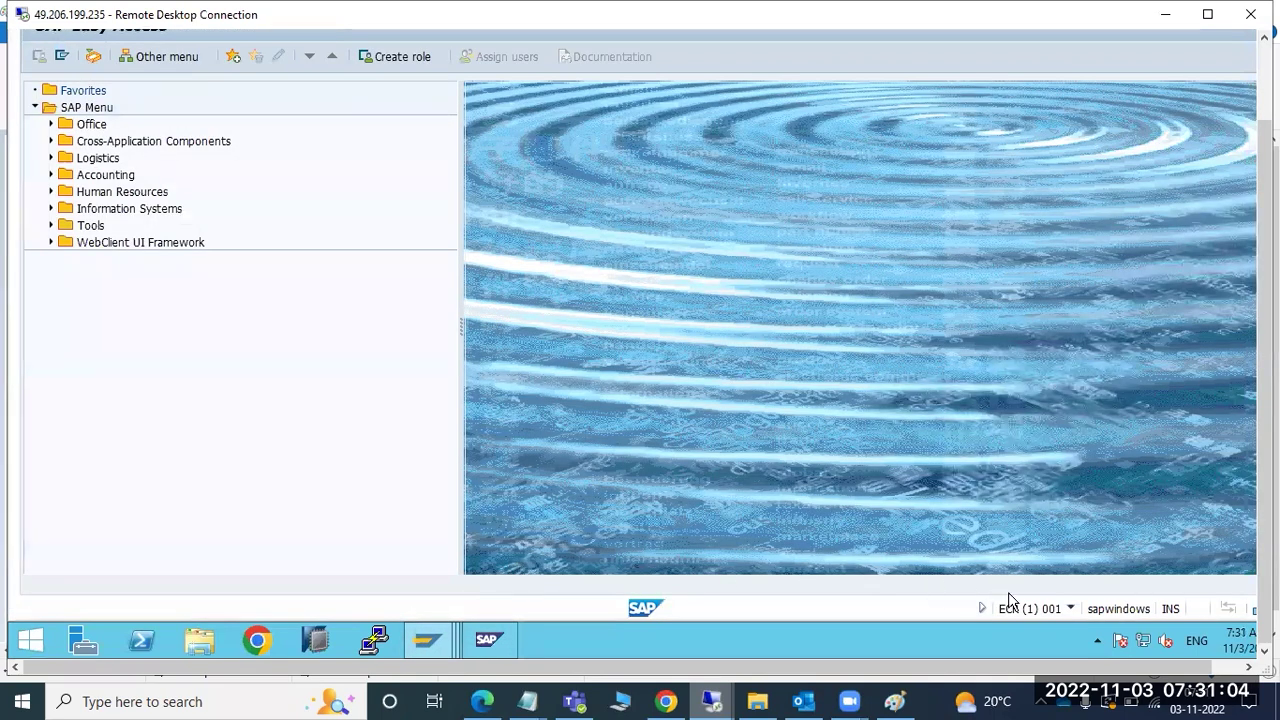
pyautogui.click(1066, 608)
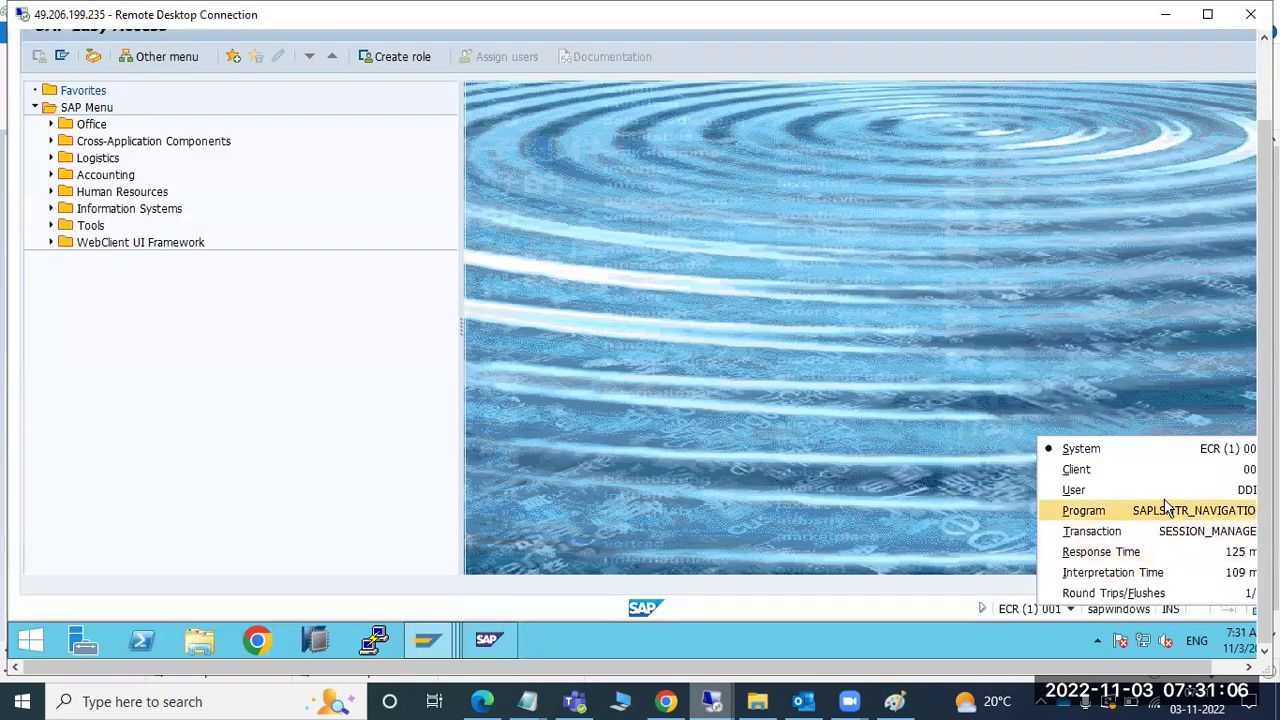
pyautogui.click(433, 643)
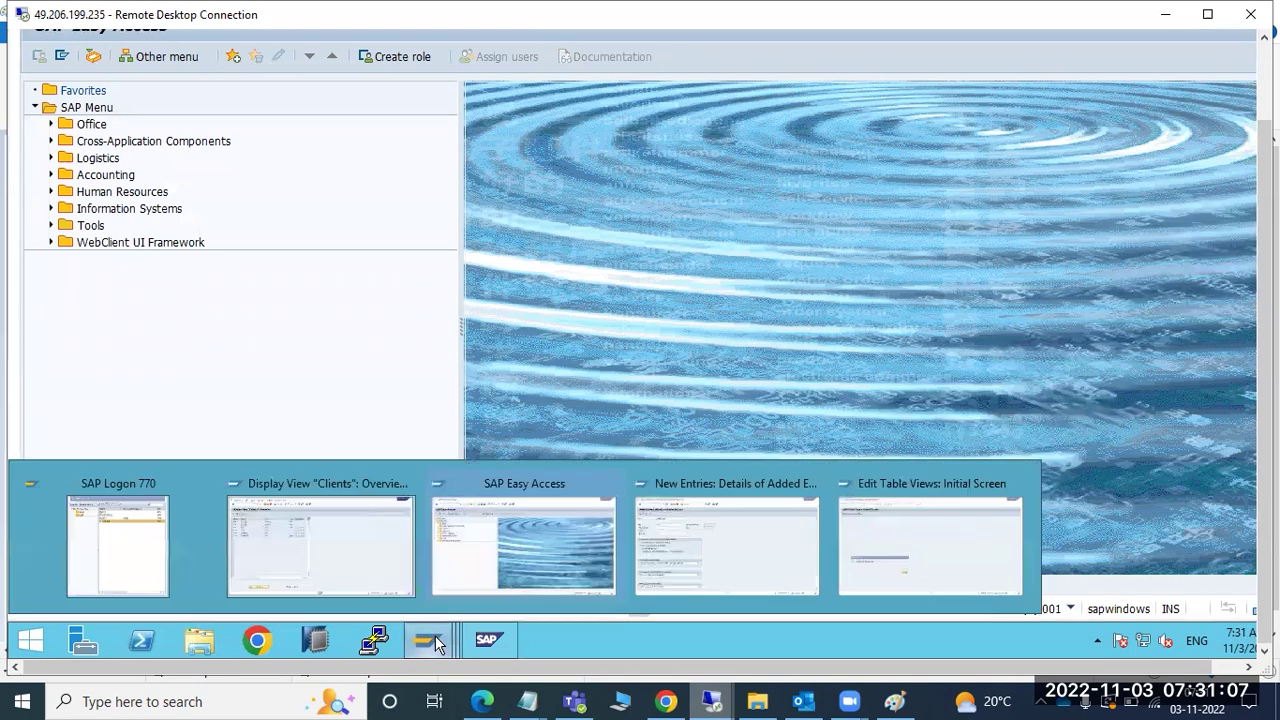
pyautogui.click(357, 557)
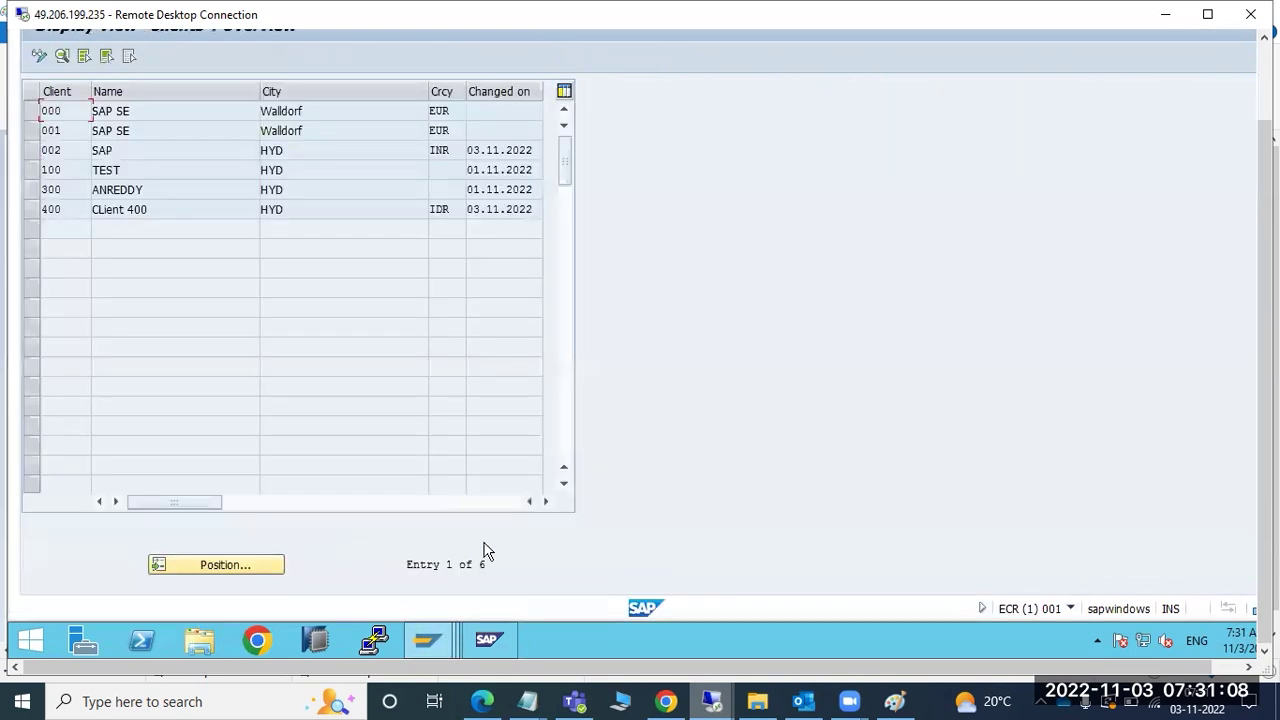
pyautogui.click(1070, 608)
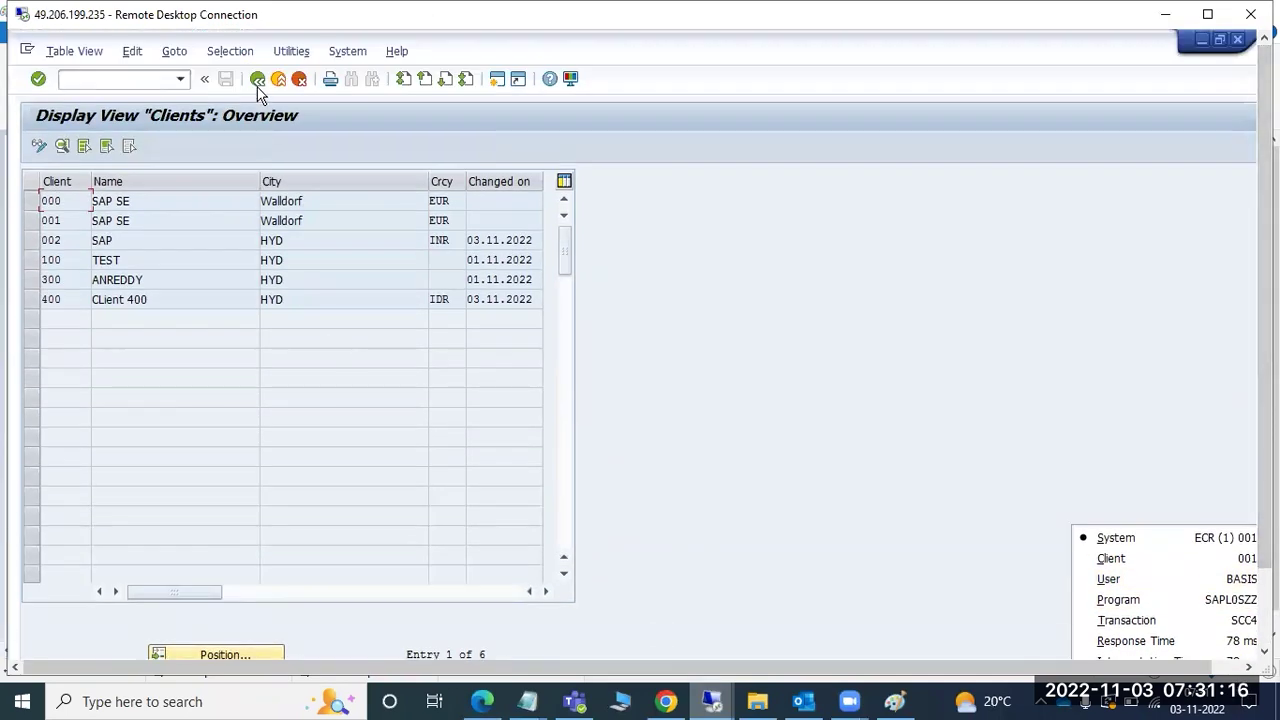
# - Leave the clients overview in client 001, try to edit the logical systems with transaction bd54, and highlight the lock message
pyautogui.click(258, 84)
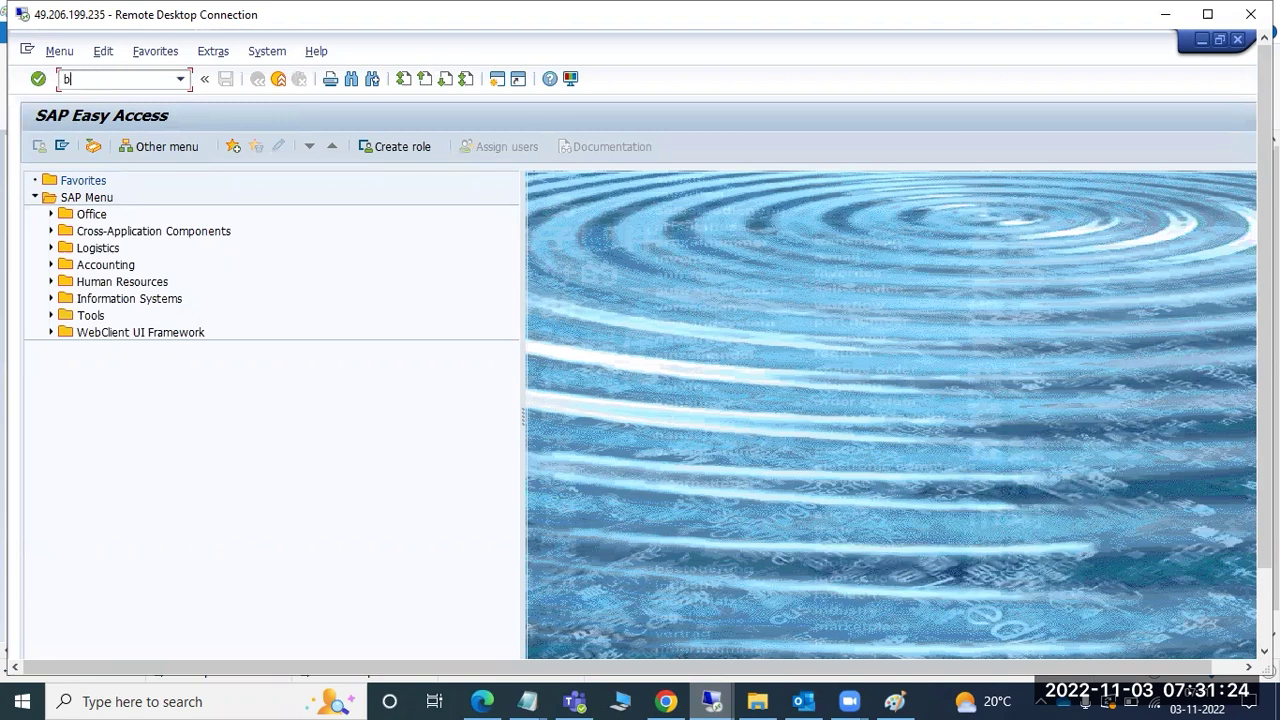
pyautogui.write('4')
pyautogui.press('Return')
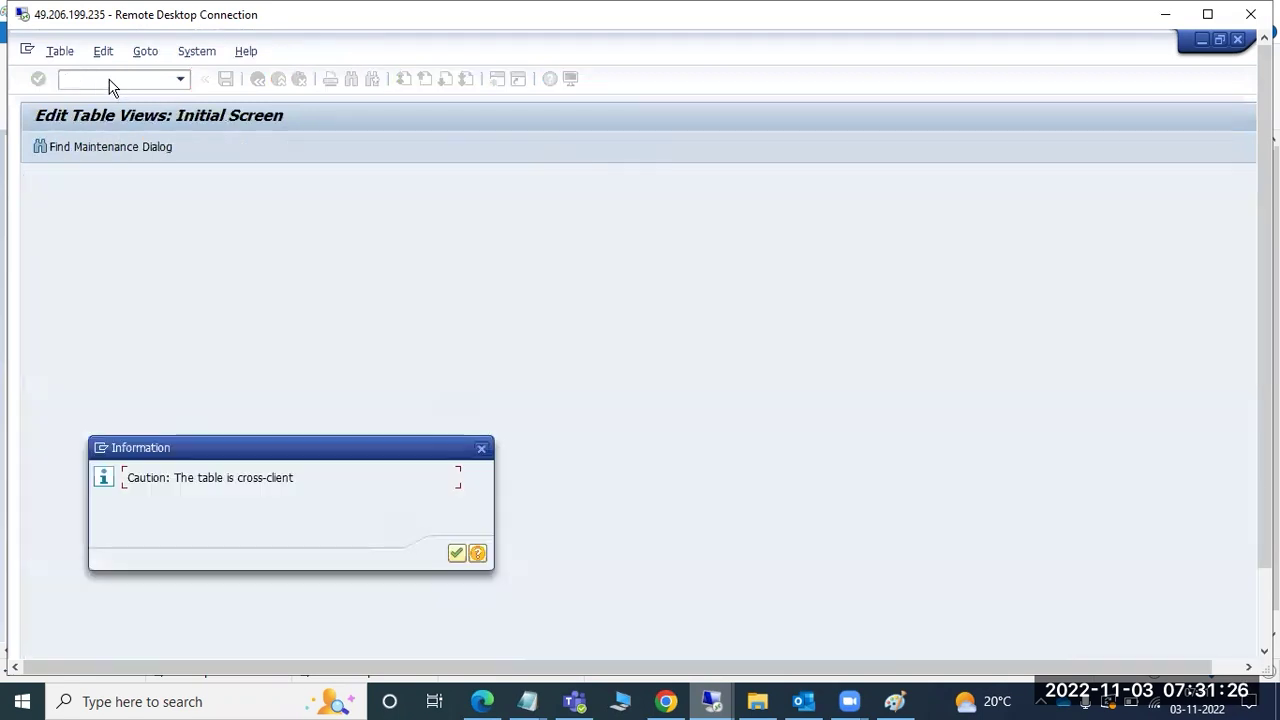
pyautogui.click(457, 555)
pyautogui.click(169, 519)
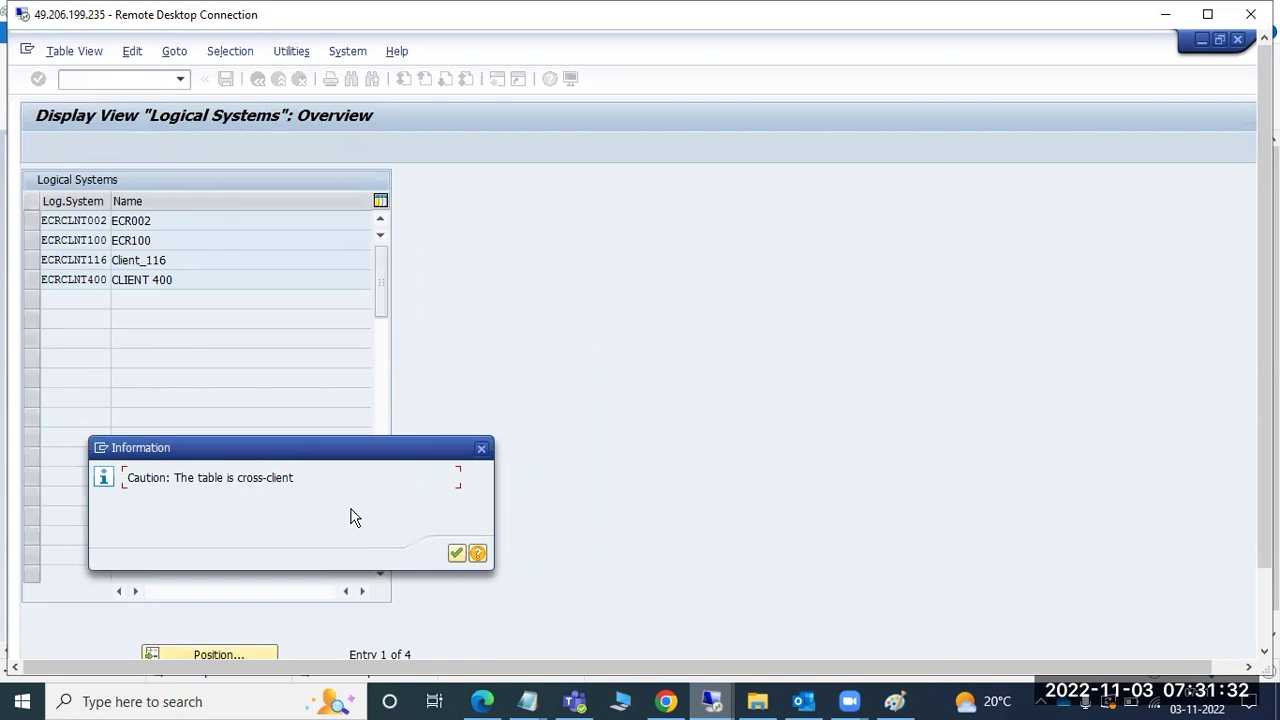
pyautogui.click(457, 554)
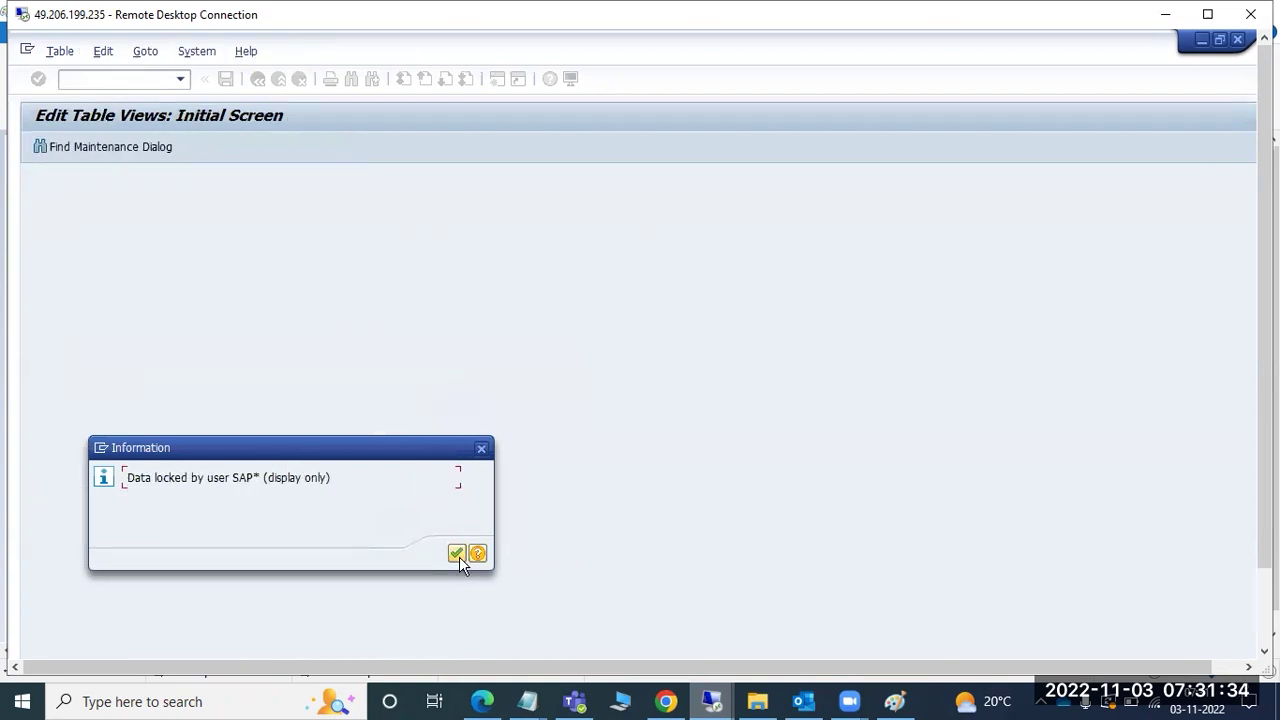
pyautogui.moveTo(181, 477); pyautogui.dragTo(292, 478)
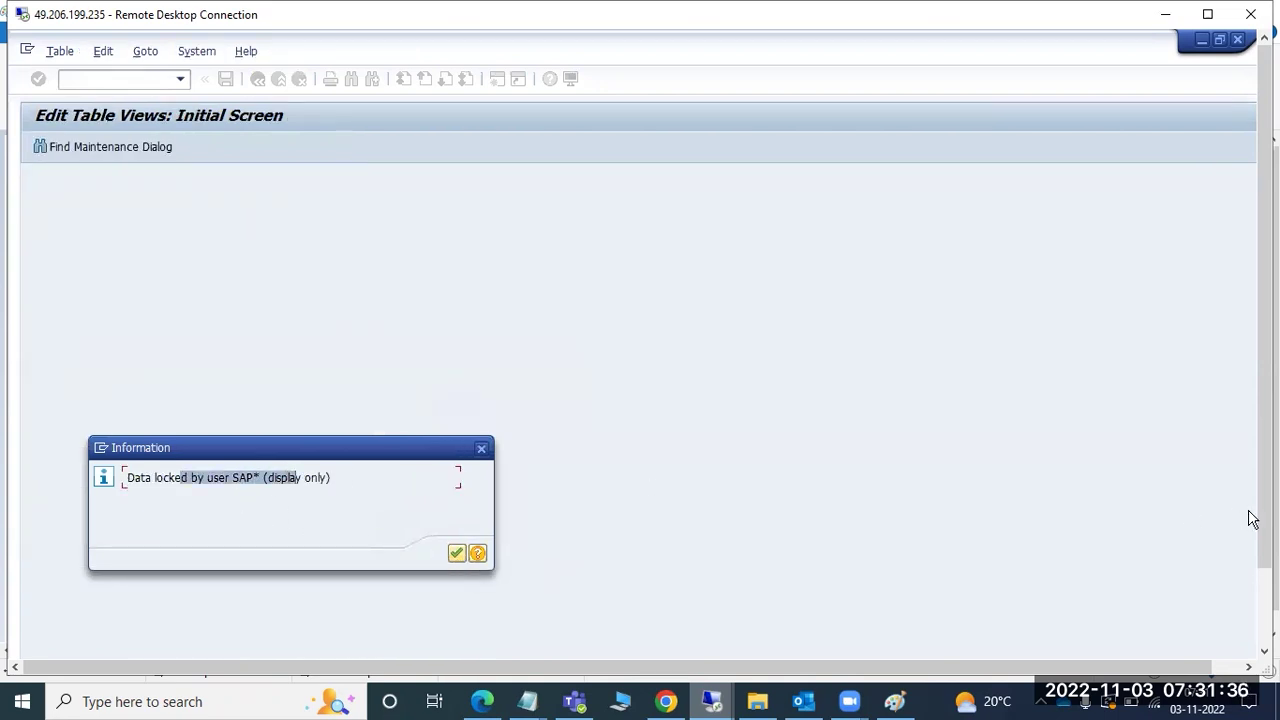
# - Dismiss the cancelled-action message in the second client 400 session and the lock message in the client 001 session
pyautogui.moveTo(1264, 512); pyautogui.dragTo(727, 658)
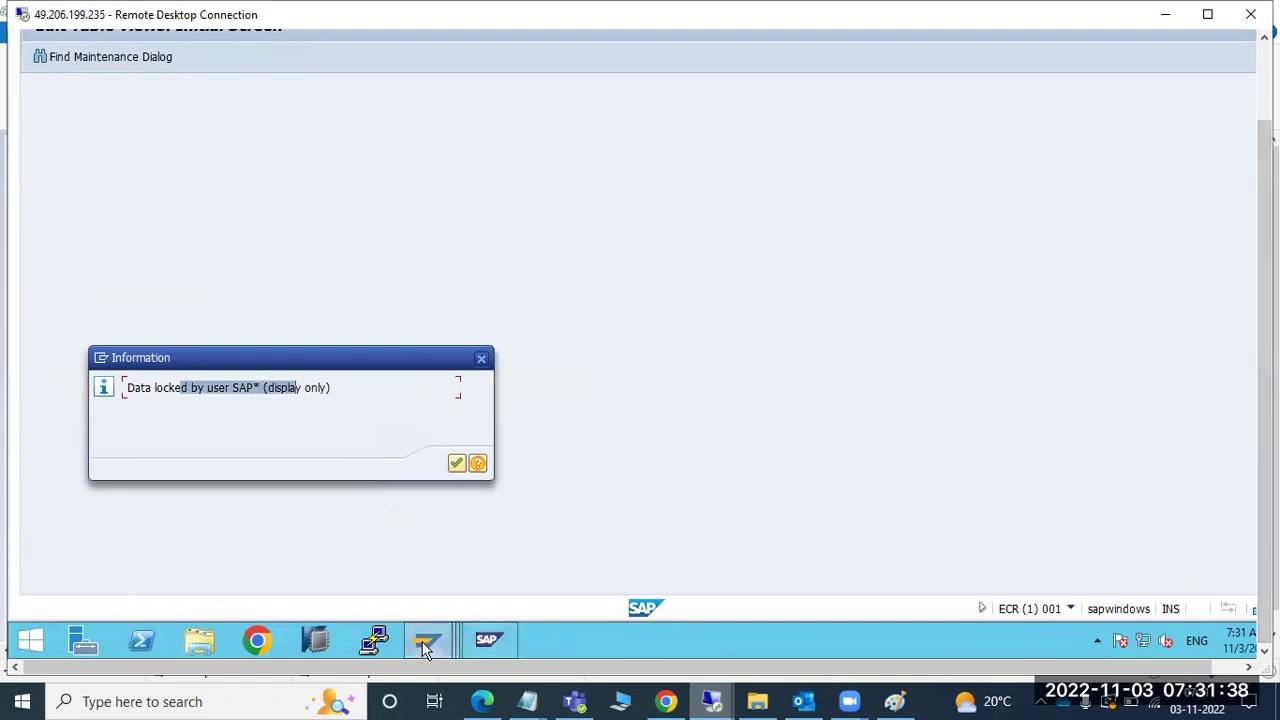
pyautogui.moveTo(508, 611)
pyautogui.click(909, 549)
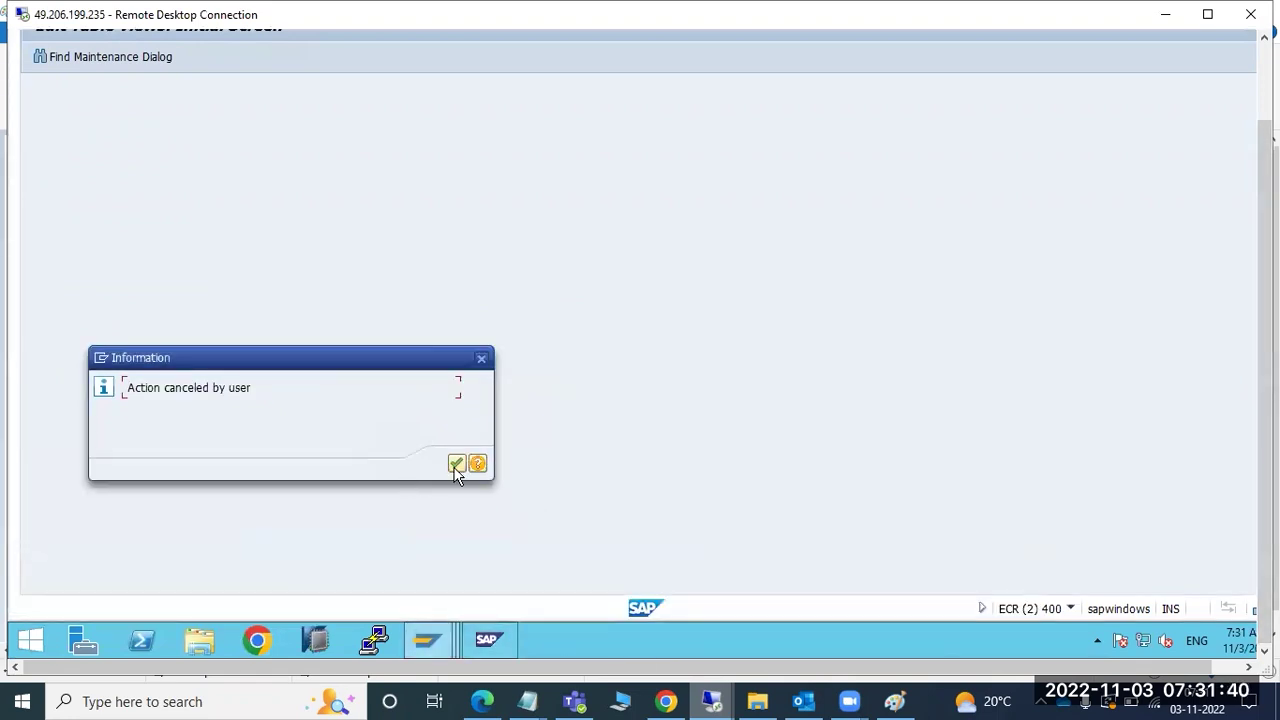
pyautogui.click(456, 463)
pyautogui.moveTo(427, 633)
pyautogui.click(380, 565)
pyautogui.click(456, 465)
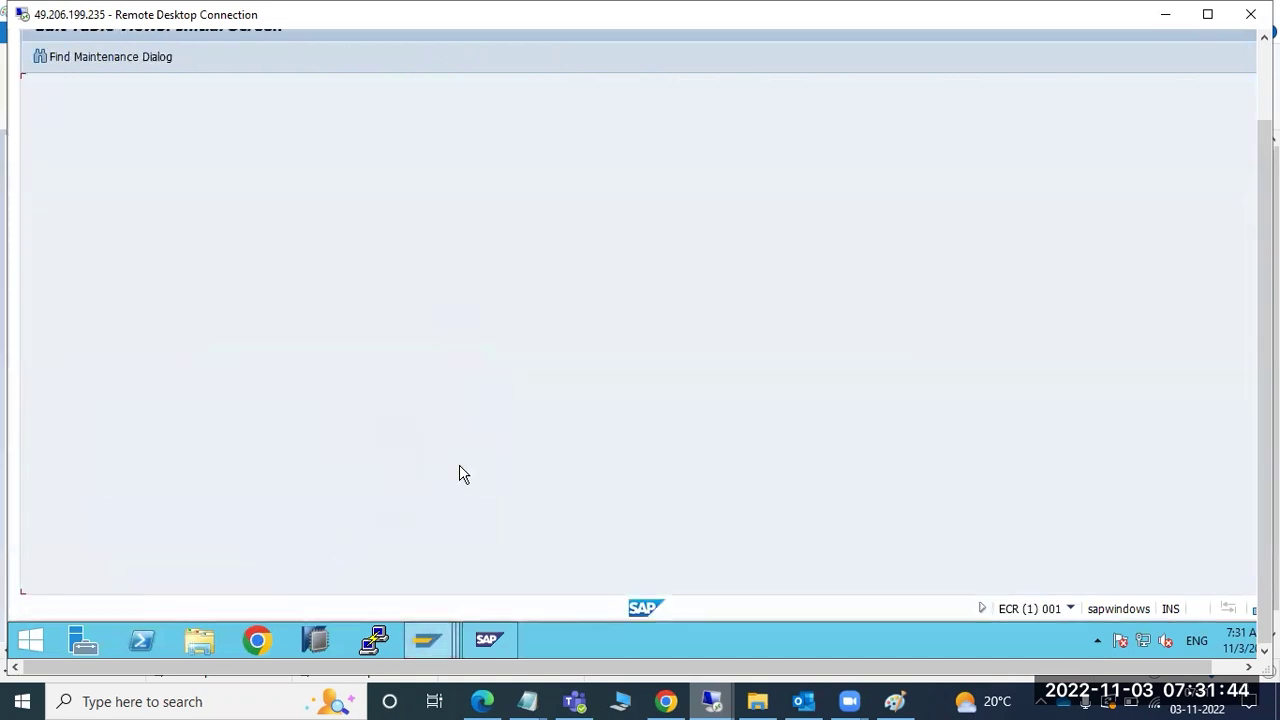
# - Open the logical systems for maintenance in client 001 and save a new entry ECRCLNT999 named 999
pyautogui.click(40, 56)
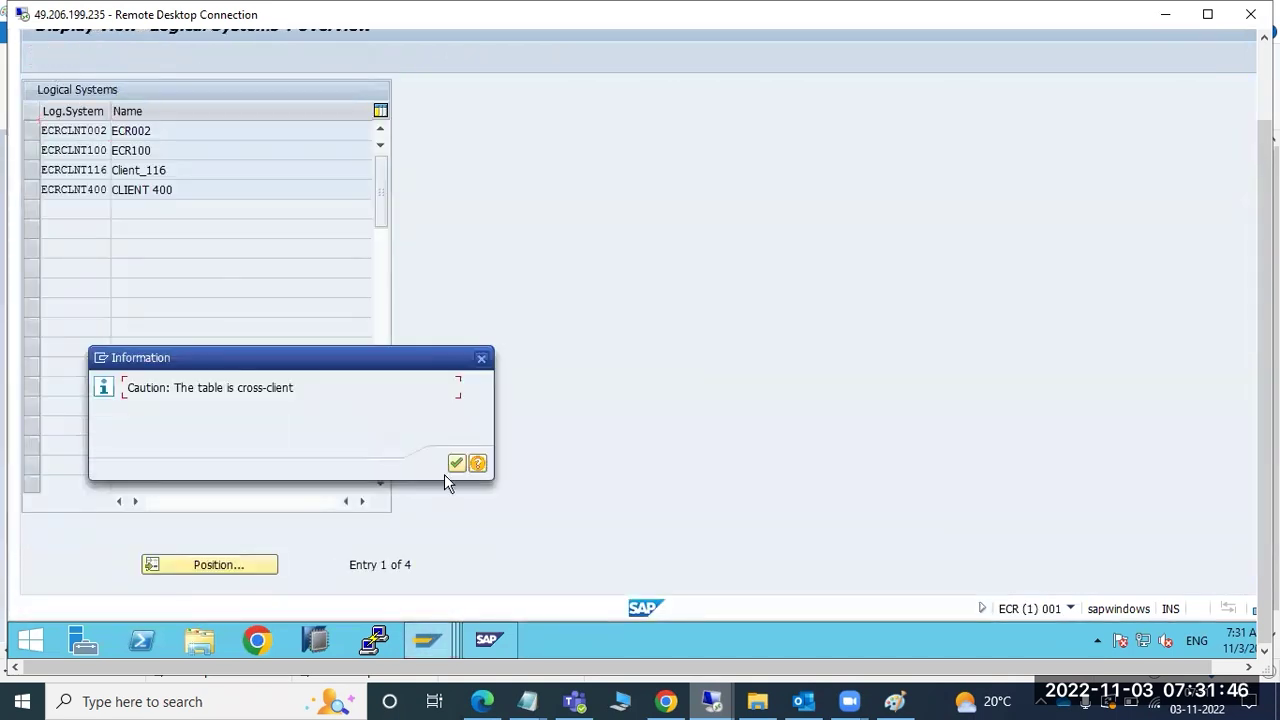
pyautogui.click(460, 464)
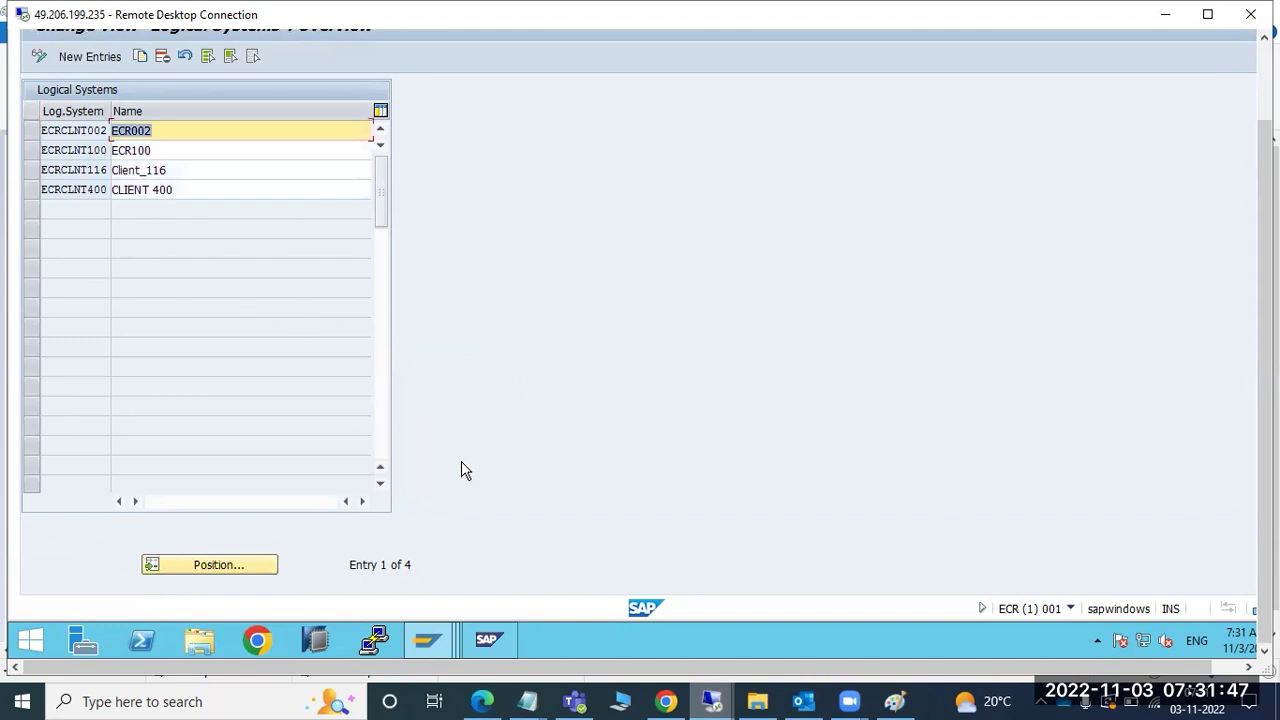
pyautogui.click(75, 58)
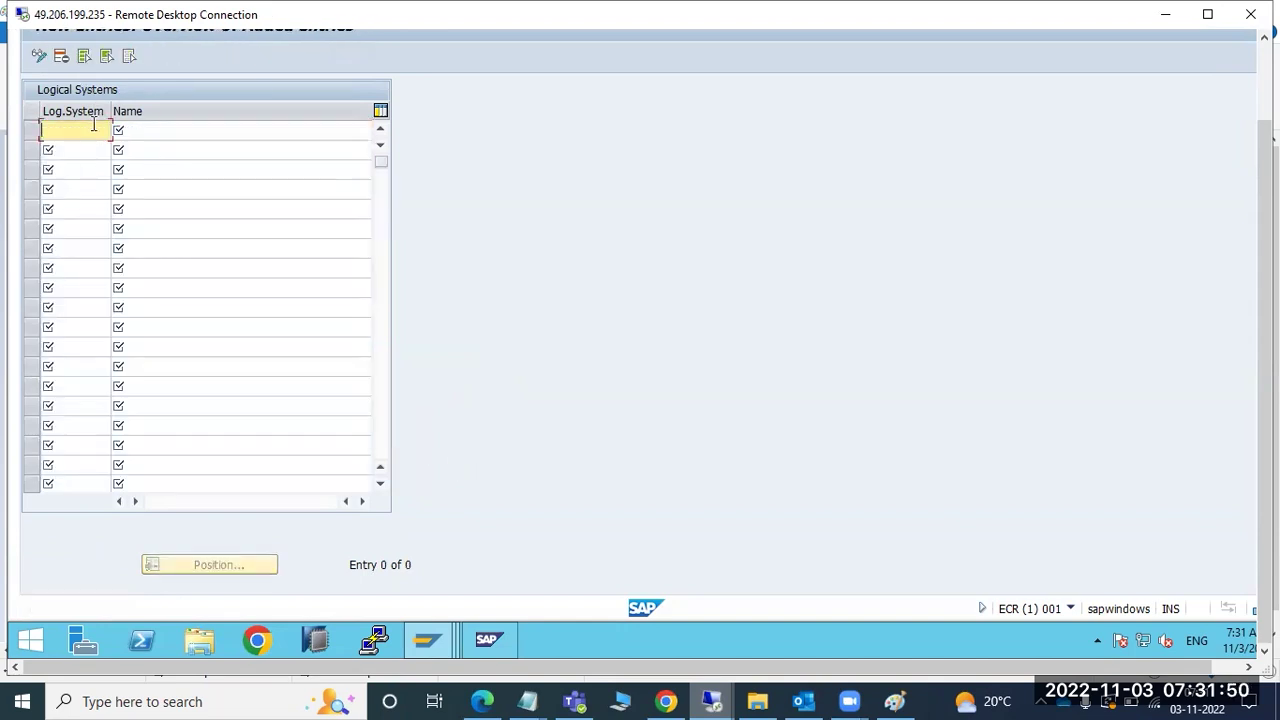
pyautogui.write('ECRCLNT')
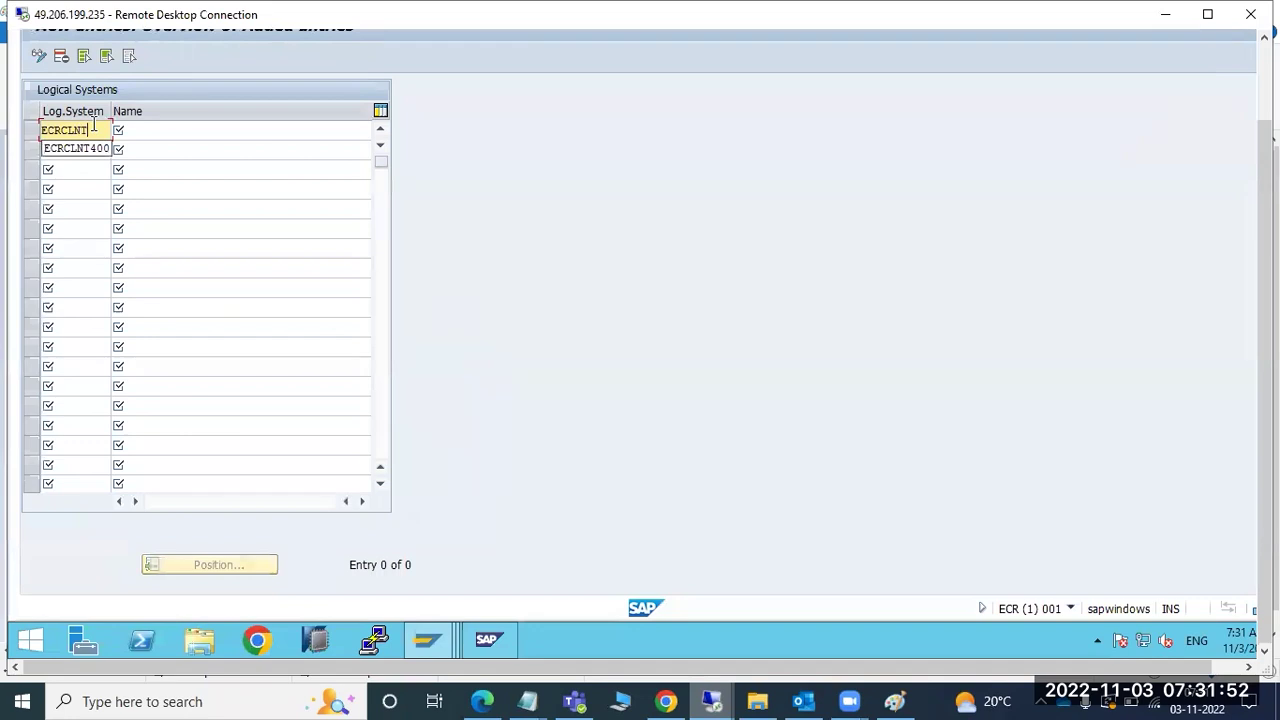
pyautogui.write('99')
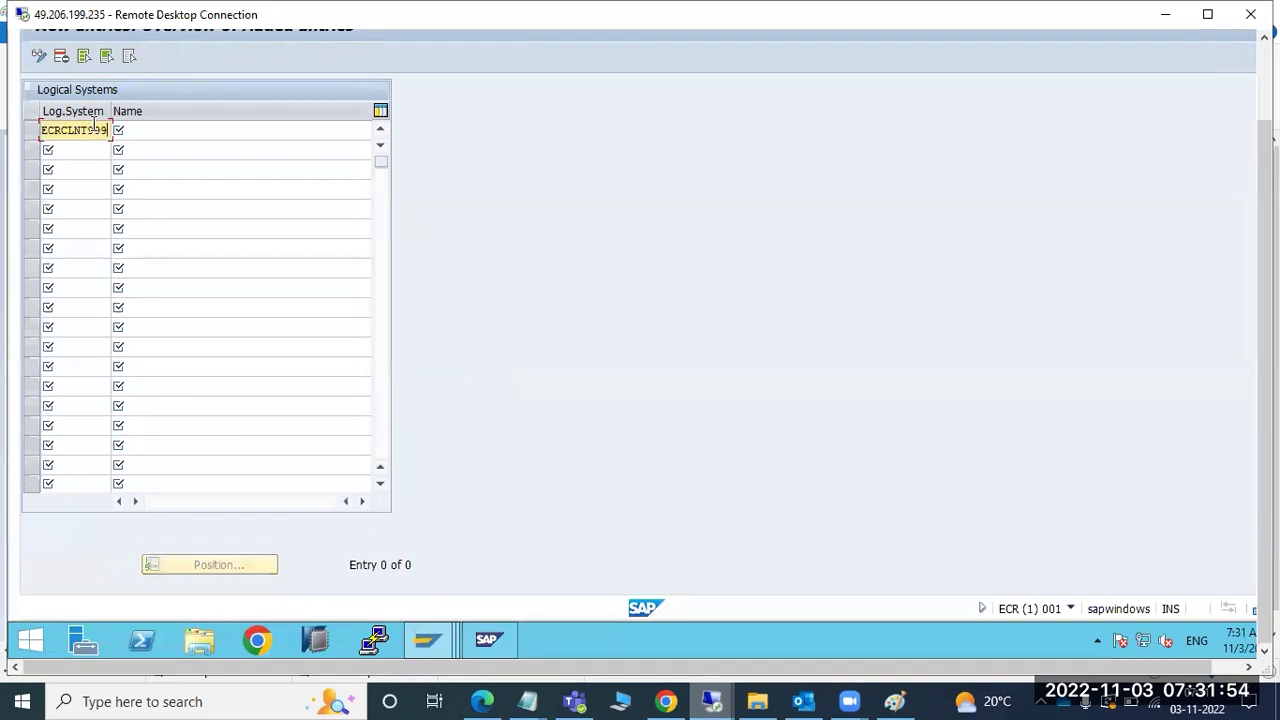
pyautogui.write('9')
pyautogui.click(208, 128)
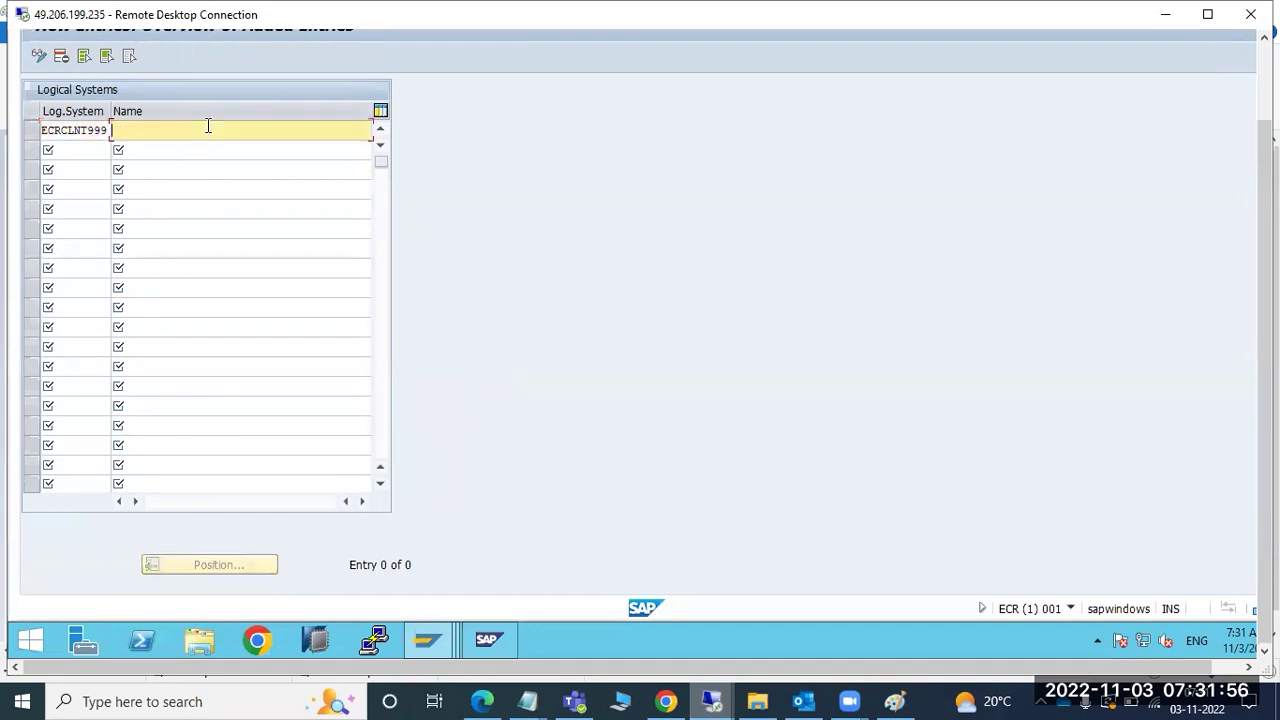
pyautogui.write('999')
pyautogui.press('Return')
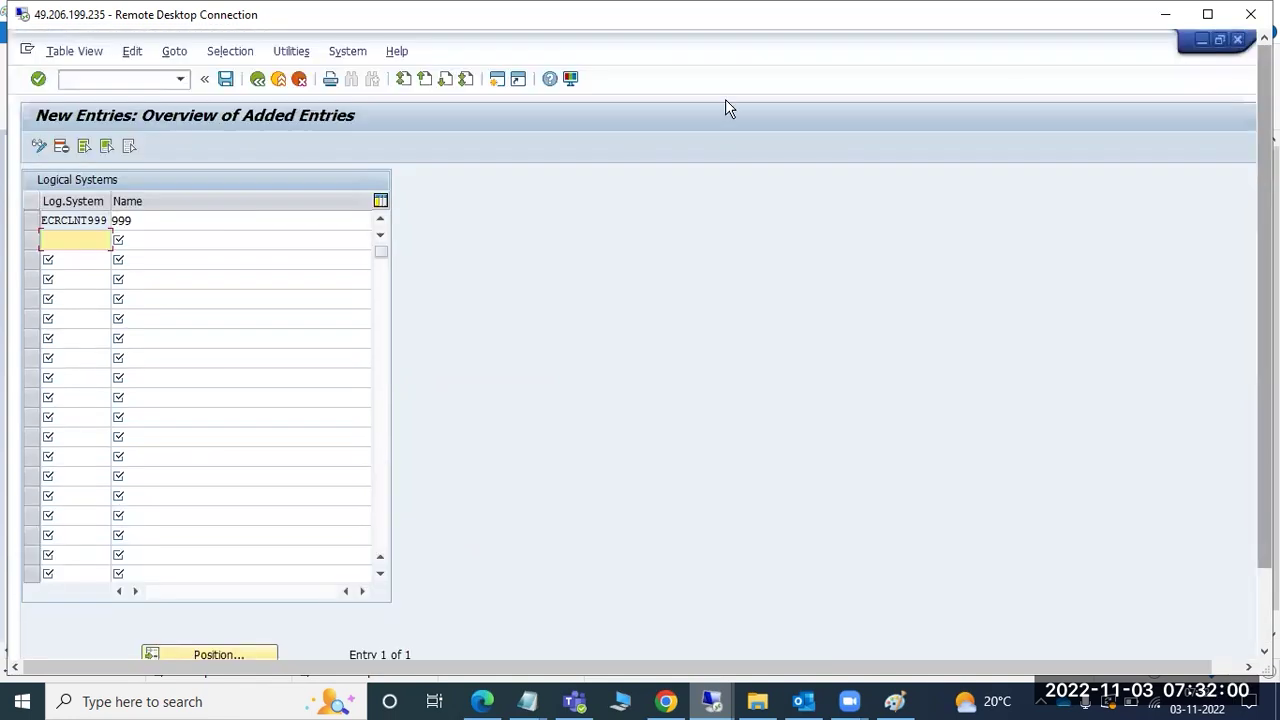
pyautogui.click(225, 80)
pyautogui.click(283, 347)
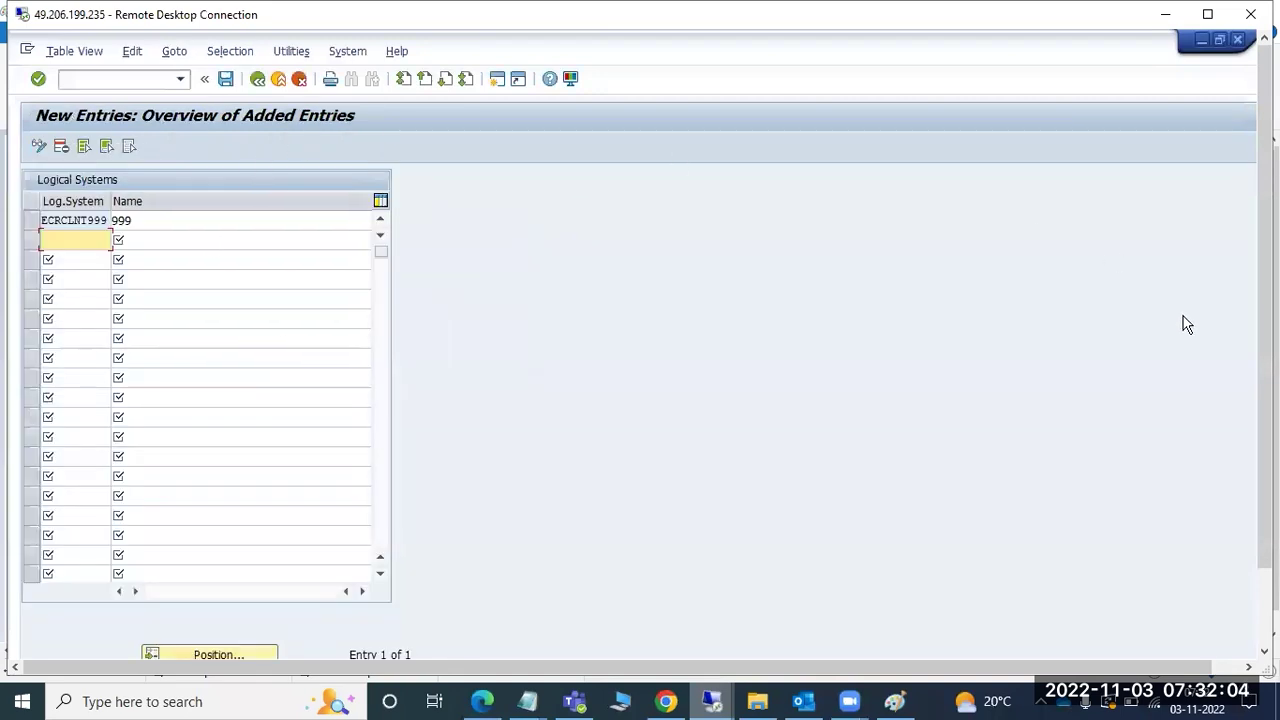
# - Return to the logical systems overview, highlight the ECRCLNT999 entry, and leave to SAP Easy Access
pyautogui.moveTo(1264, 470); pyautogui.dragTo(1264, 545)
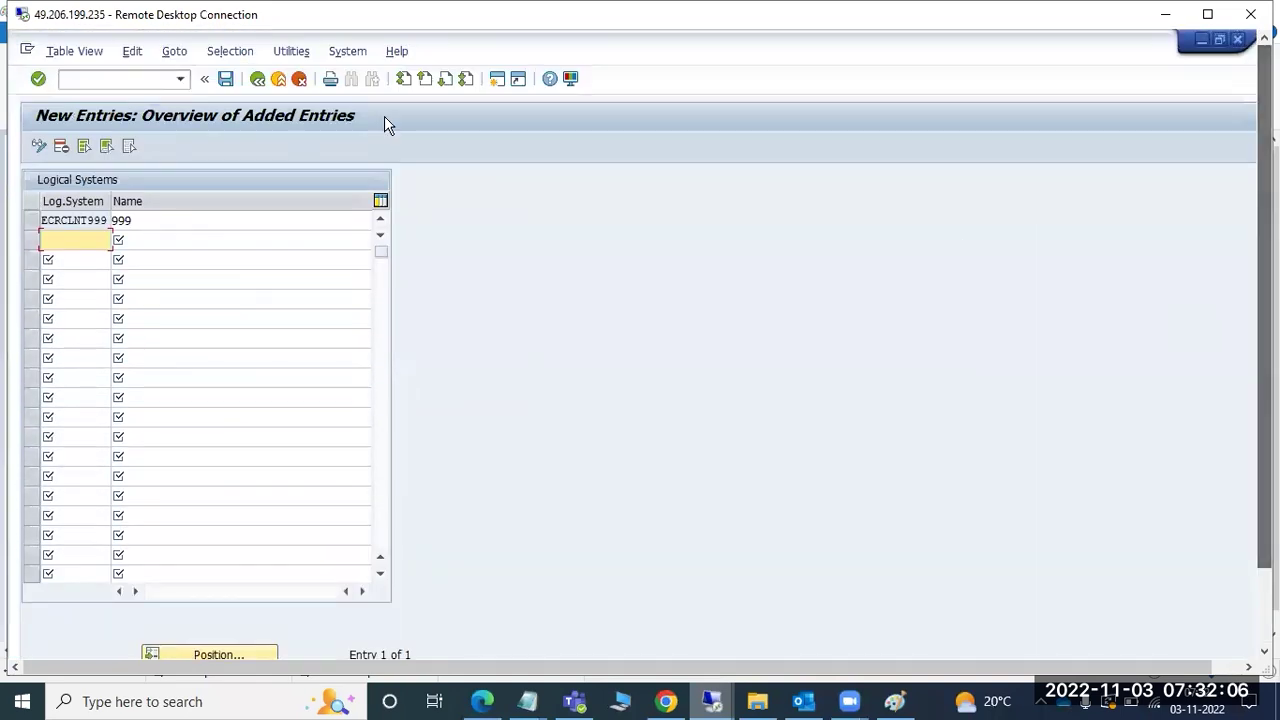
pyautogui.click(257, 79)
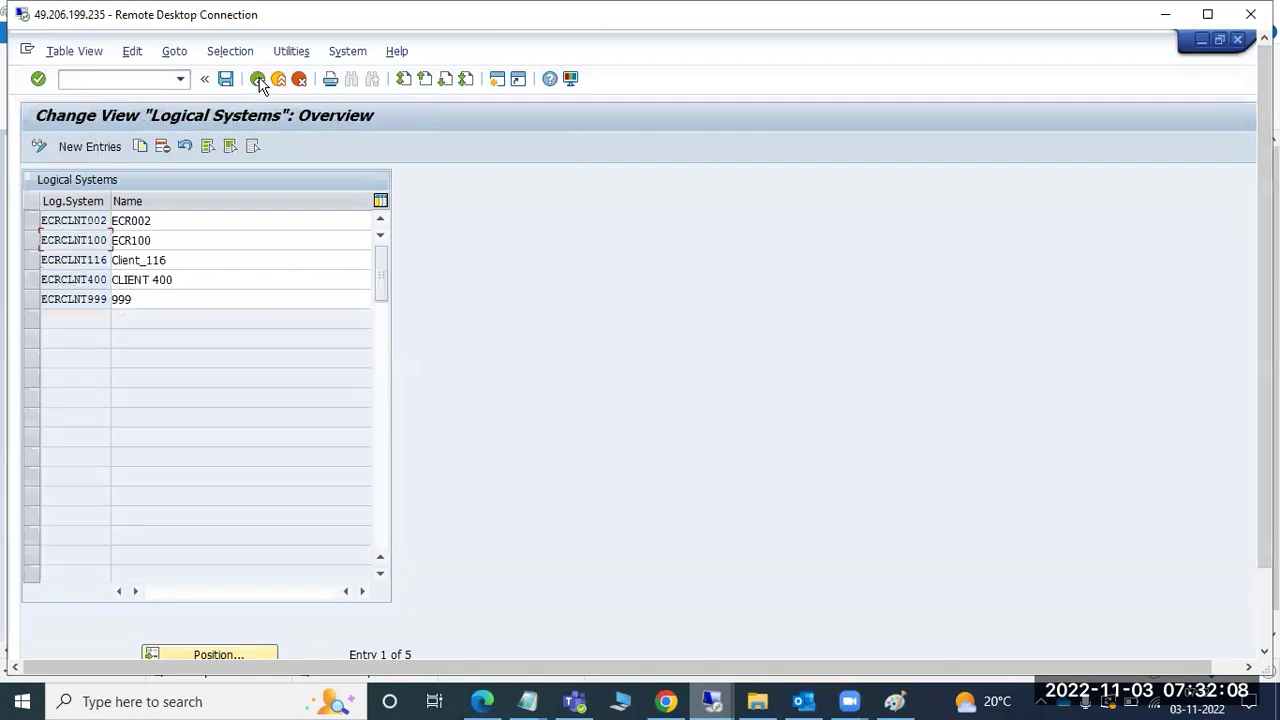
pyautogui.moveTo(57, 298); pyautogui.dragTo(100, 299)
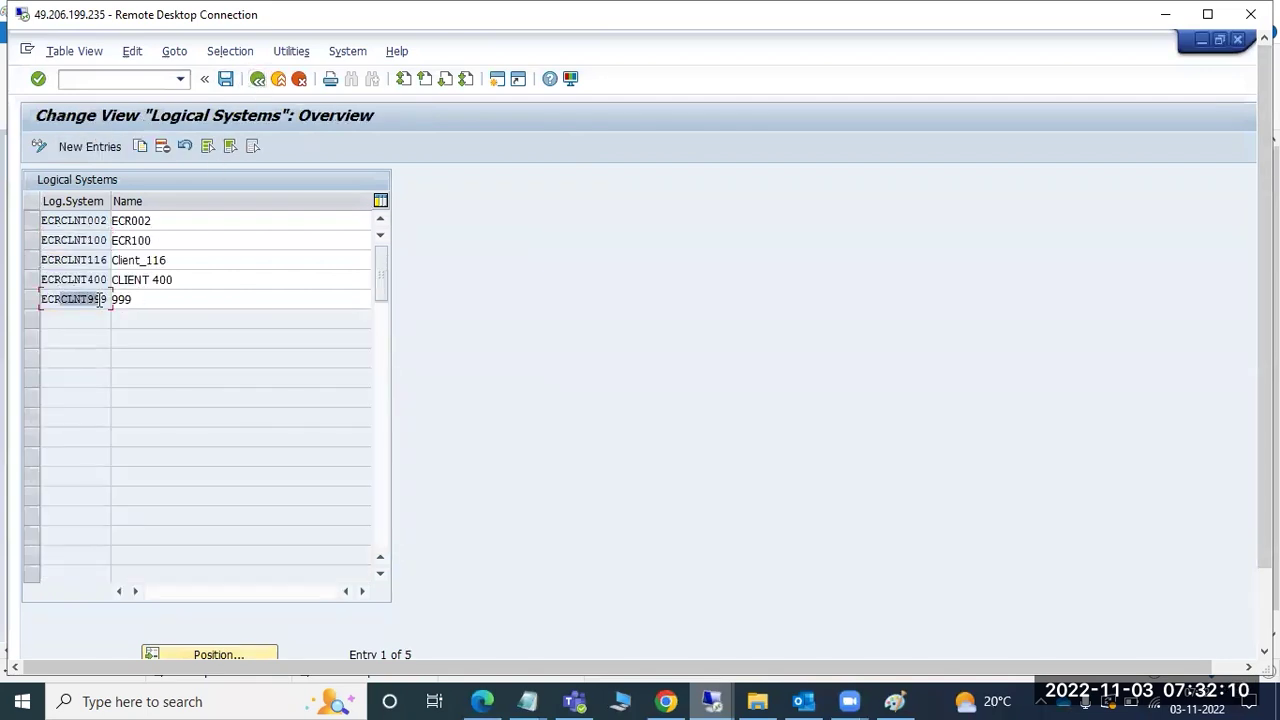
pyautogui.click(257, 79)
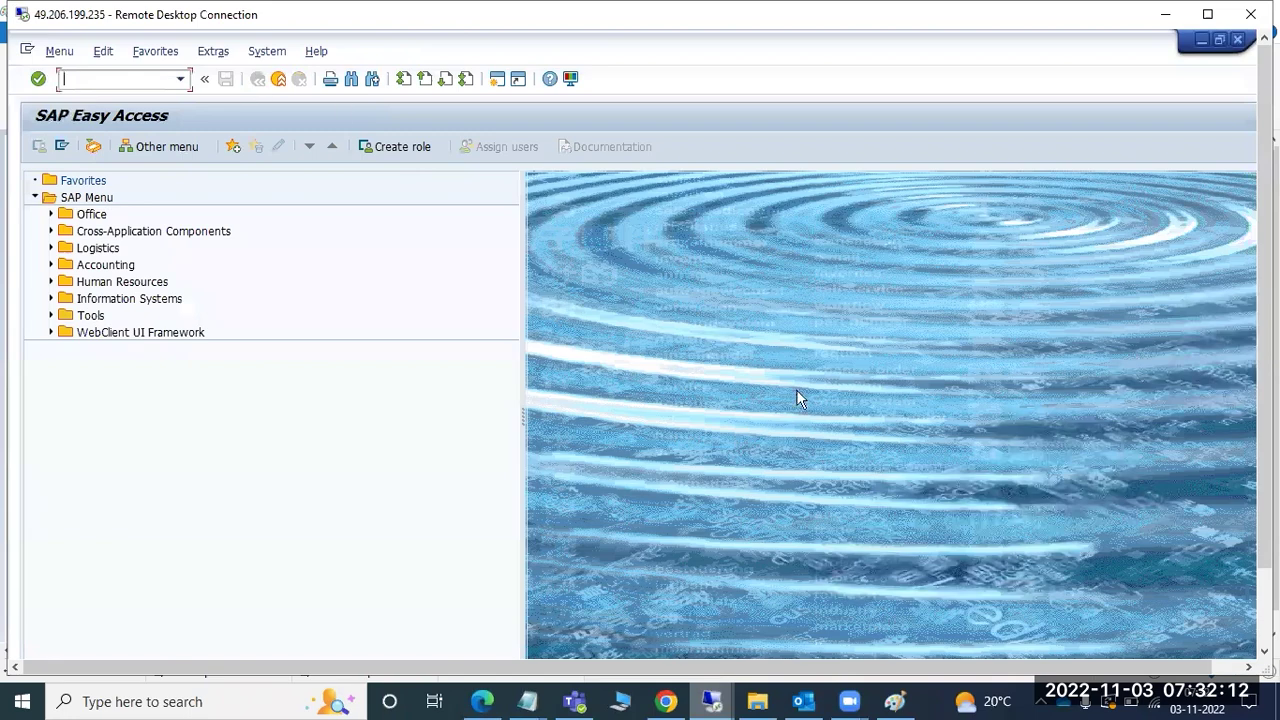
# - Switch to the new client entry in the client 400 session and assign it logical system ECRCLNT999
pyautogui.moveTo(1264, 455); pyautogui.dragTo(1264, 531)
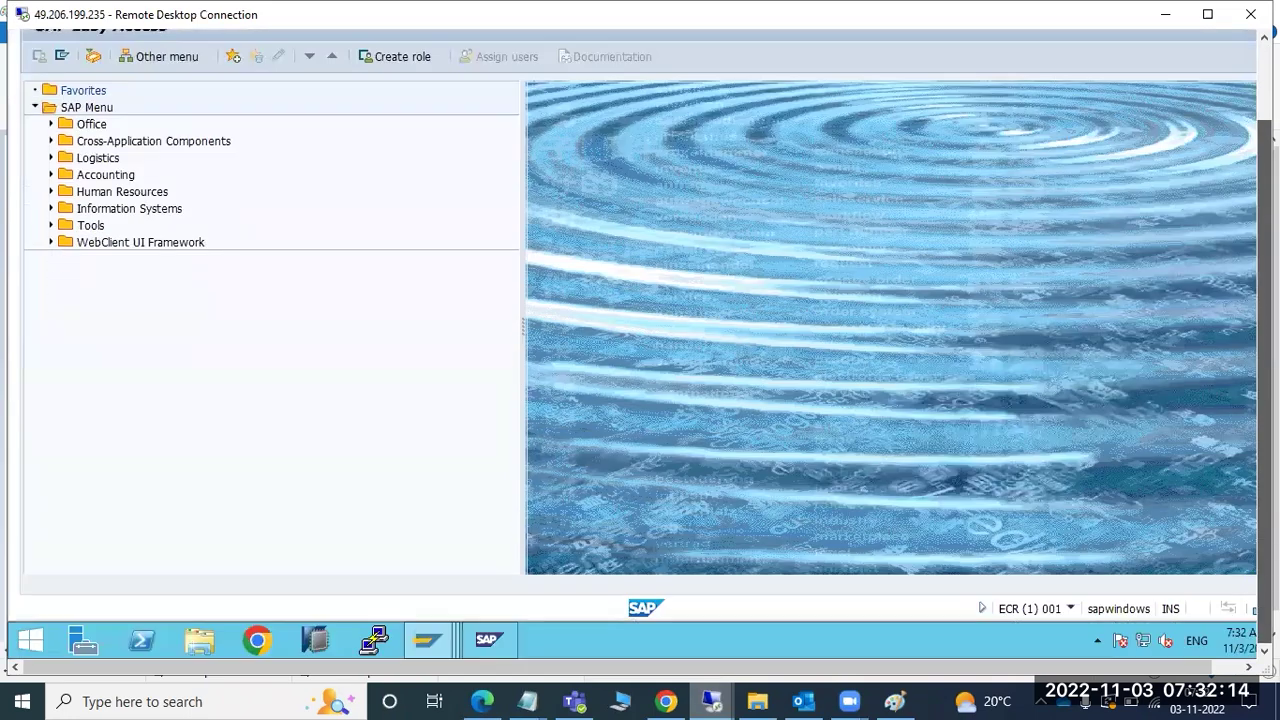
pyautogui.moveTo(435, 630)
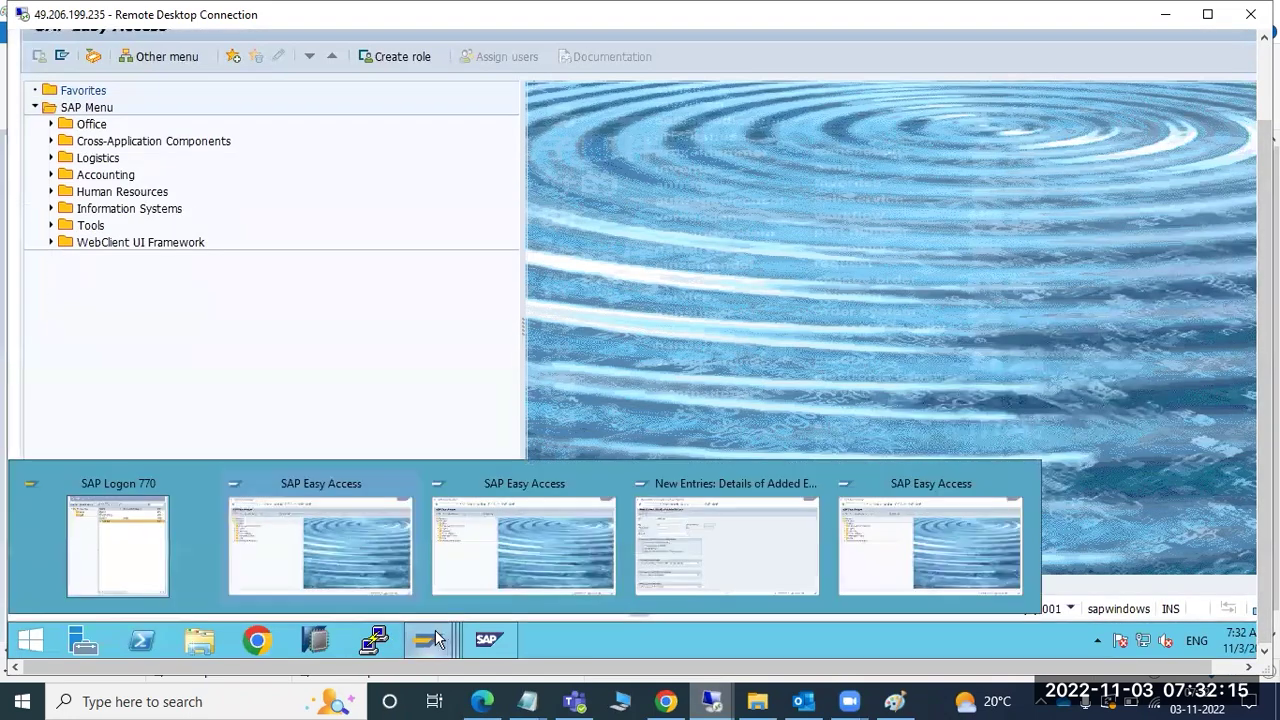
pyautogui.click(656, 528)
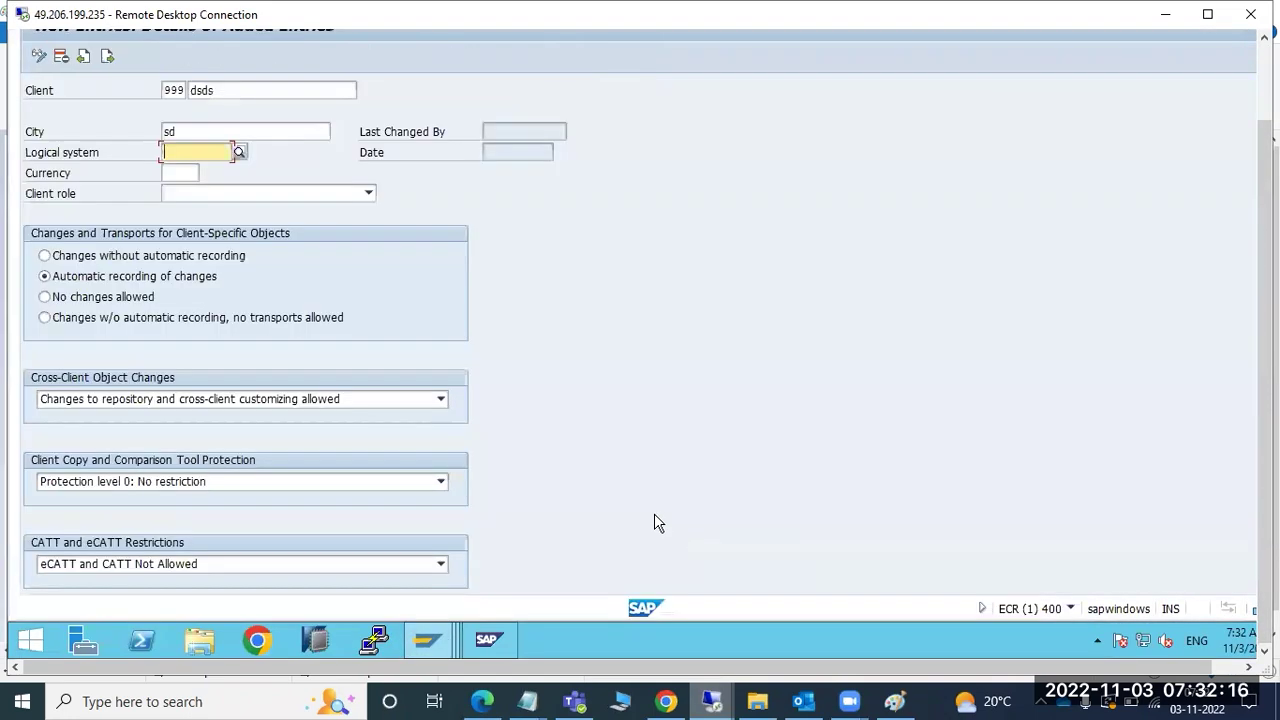
pyautogui.click(239, 153)
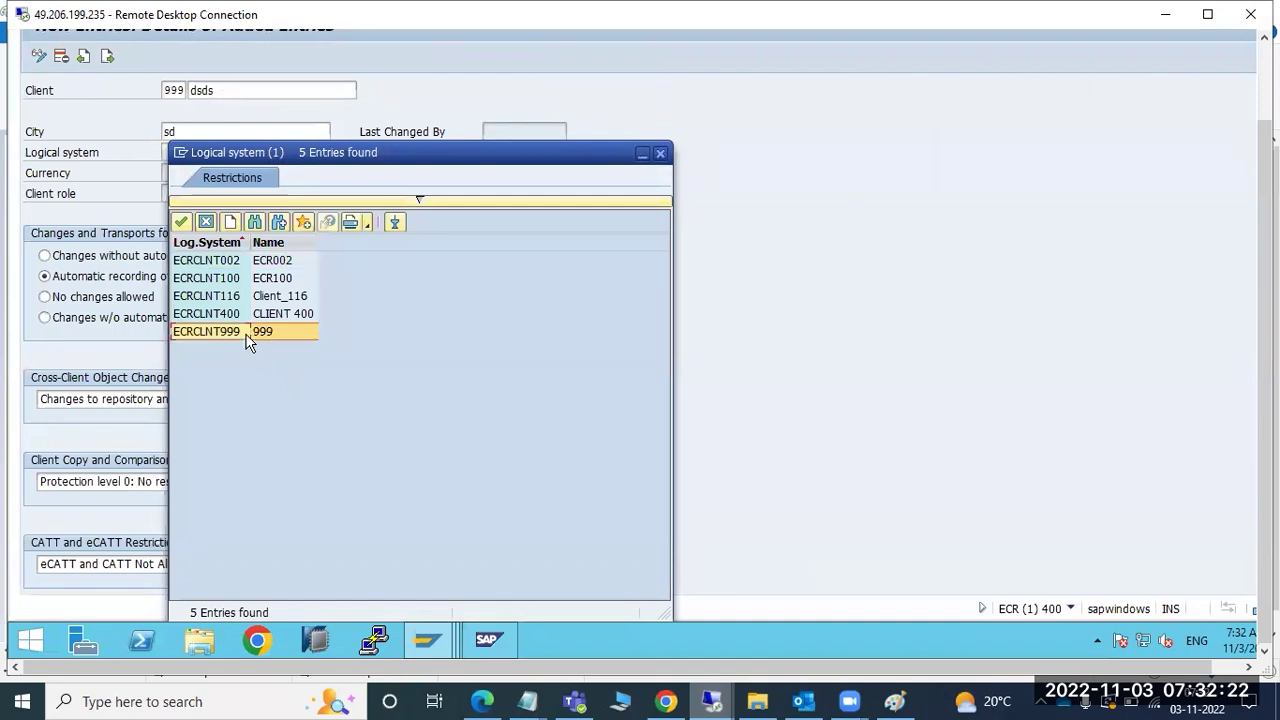
pyautogui.doubleClick(240, 333)
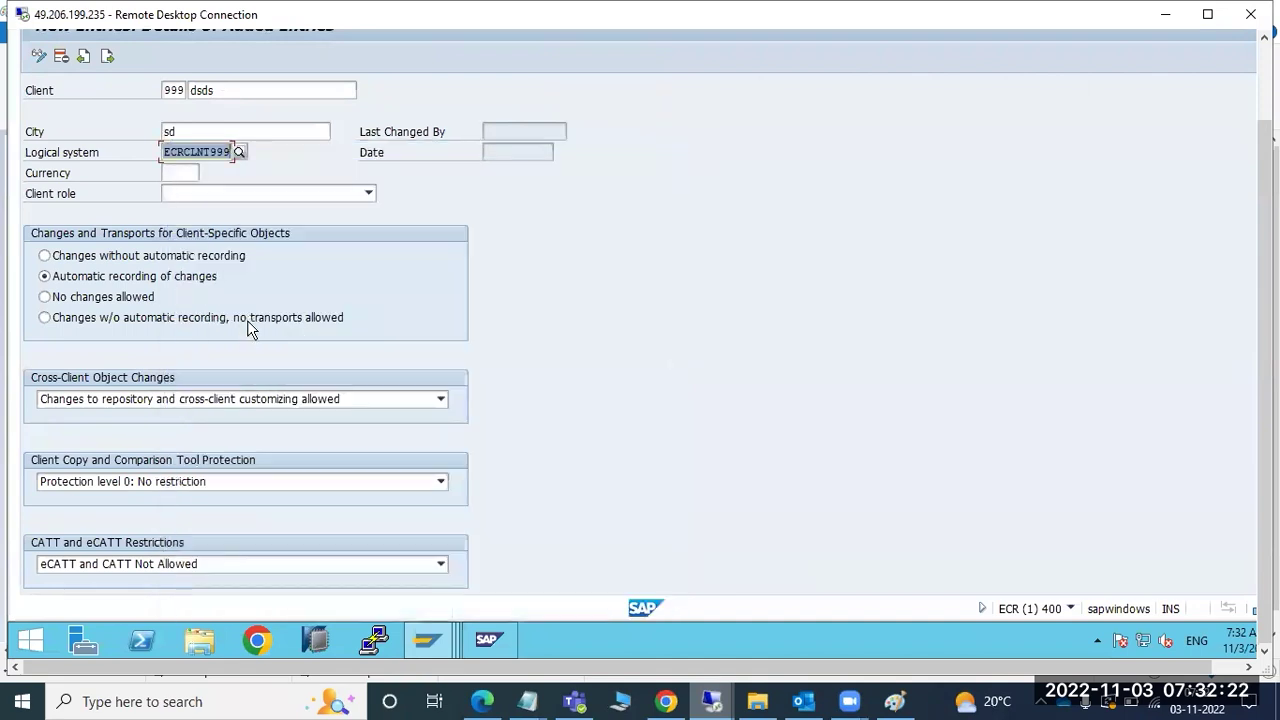
# - Highlight the client number and logical system of entry 999, and return to the clients overview, accepting the logical system caution
pyautogui.doubleClick(174, 95)
pyautogui.doubleClick(199, 152)
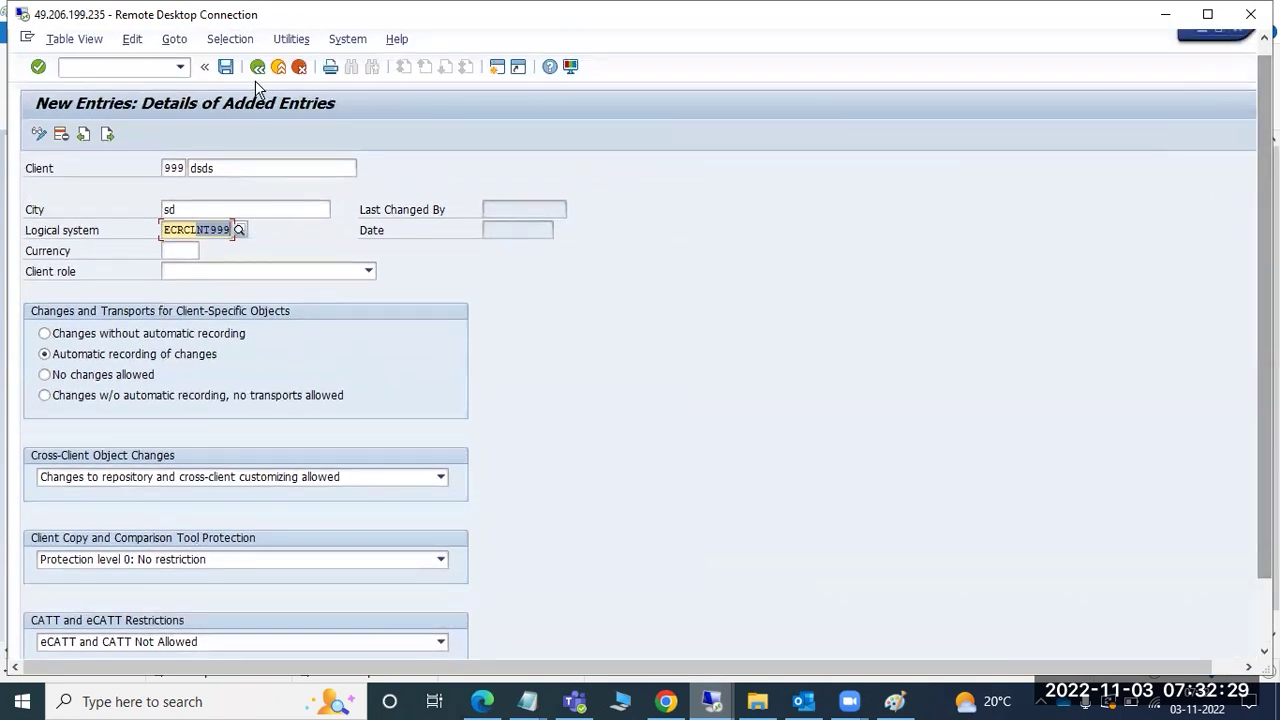
pyautogui.click(256, 67)
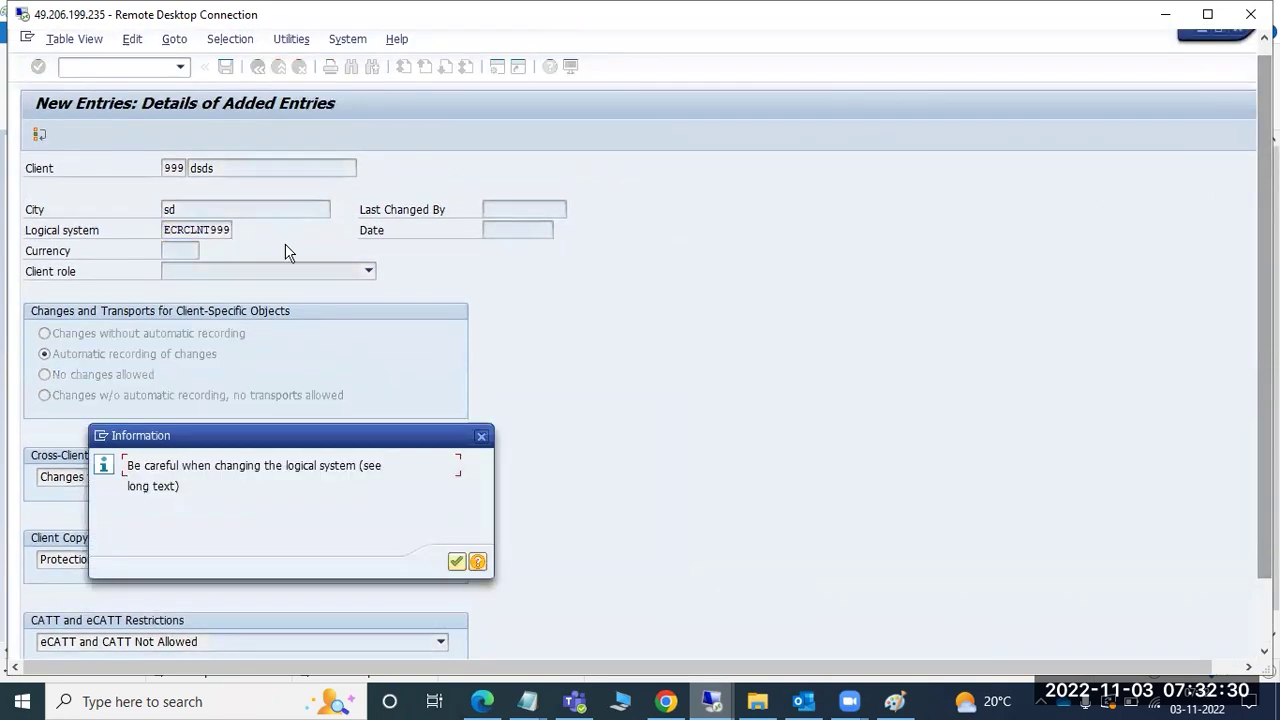
pyautogui.click(456, 559)
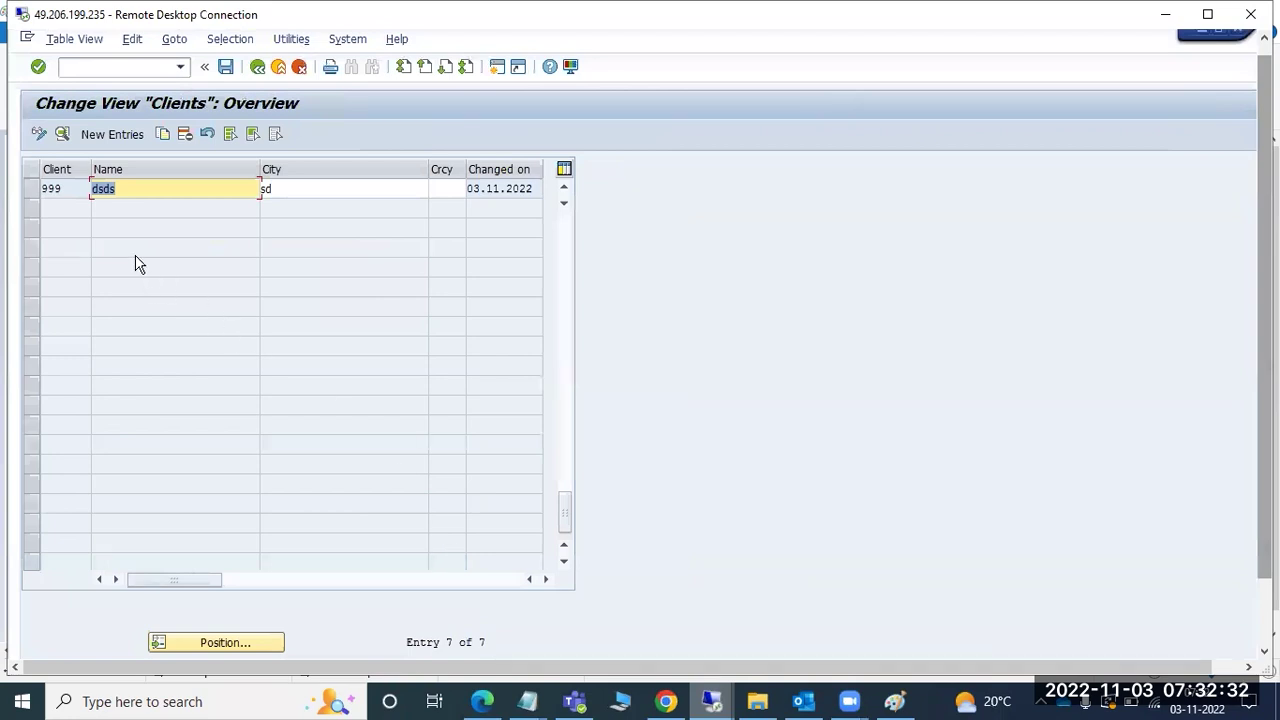
# - Delete clients 999, 002, 300 and 100 from the clients overview
pyautogui.scroll(2, 168, 283)
pyautogui.click(31, 309)
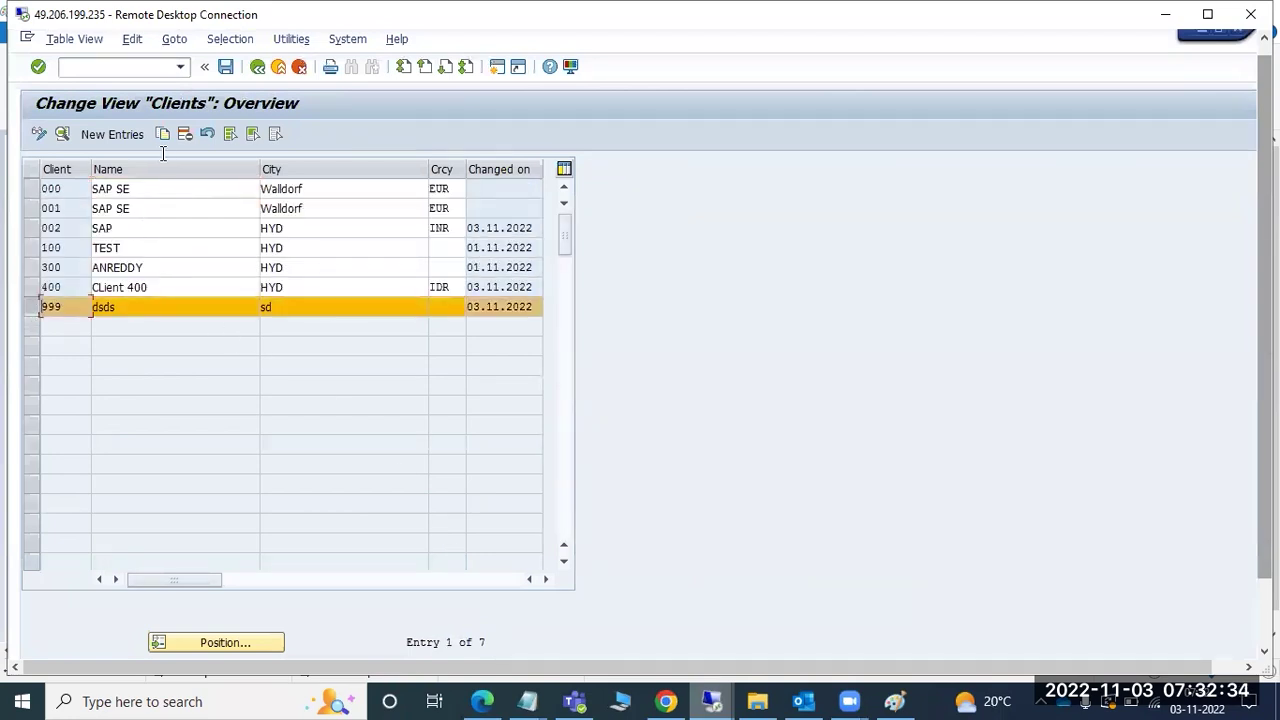
pyautogui.click(190, 137)
pyautogui.click(32, 228)
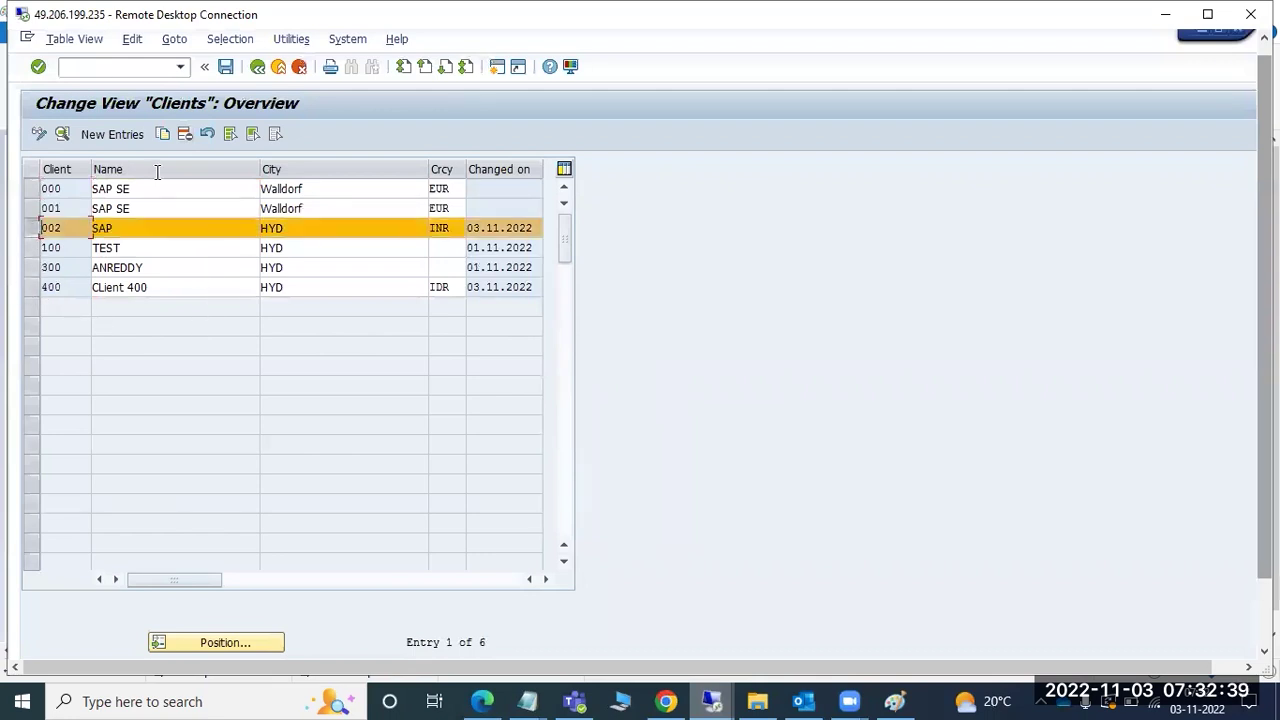
pyautogui.click(194, 138)
pyautogui.click(32, 248)
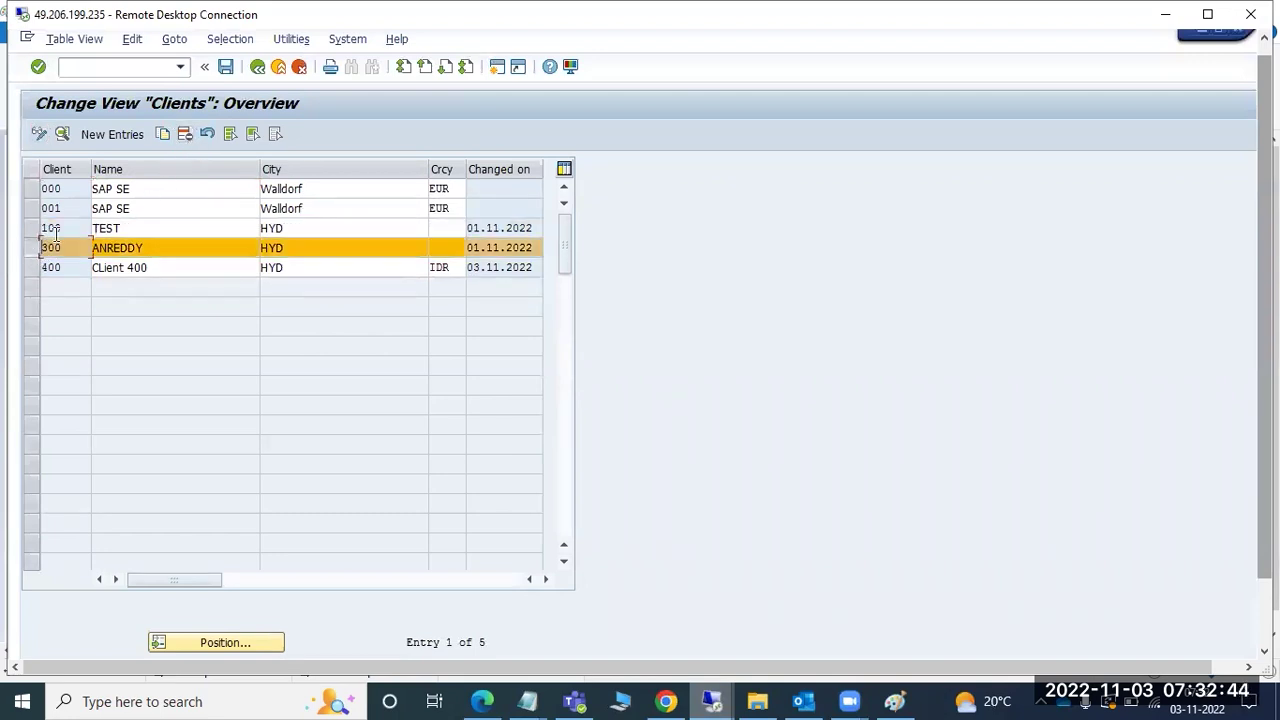
pyautogui.click(186, 138)
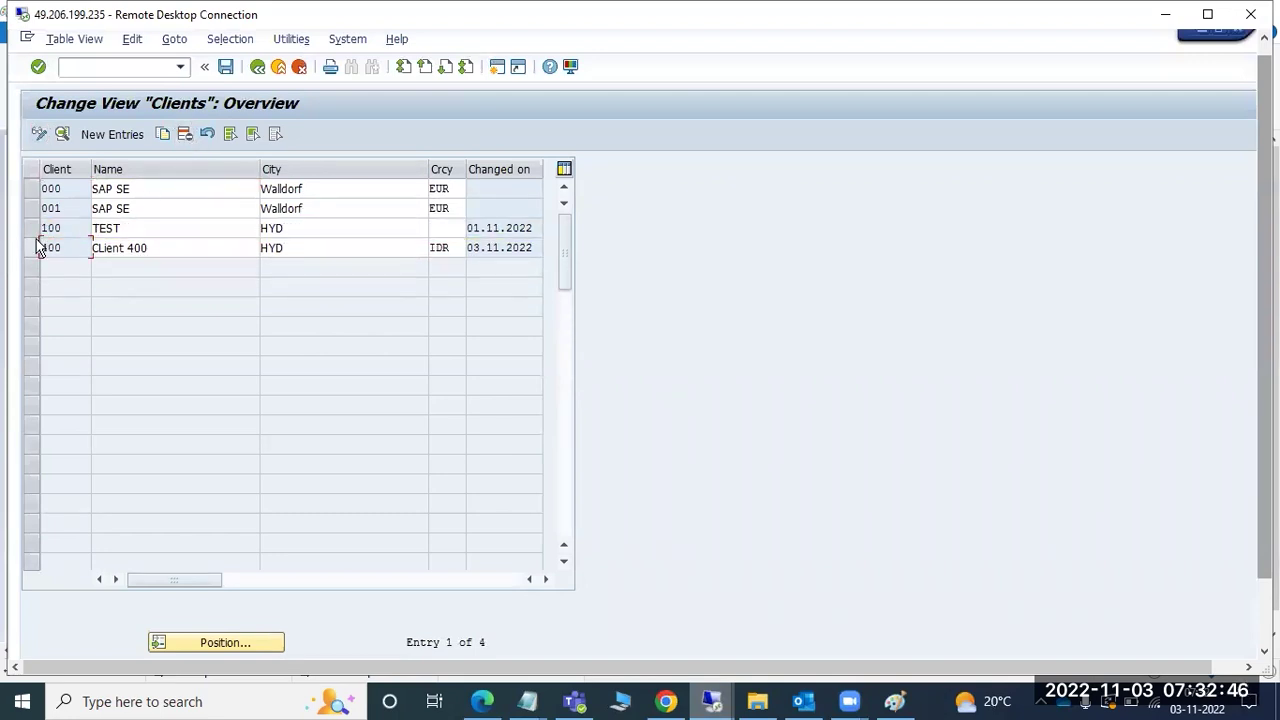
pyautogui.click(32, 230)
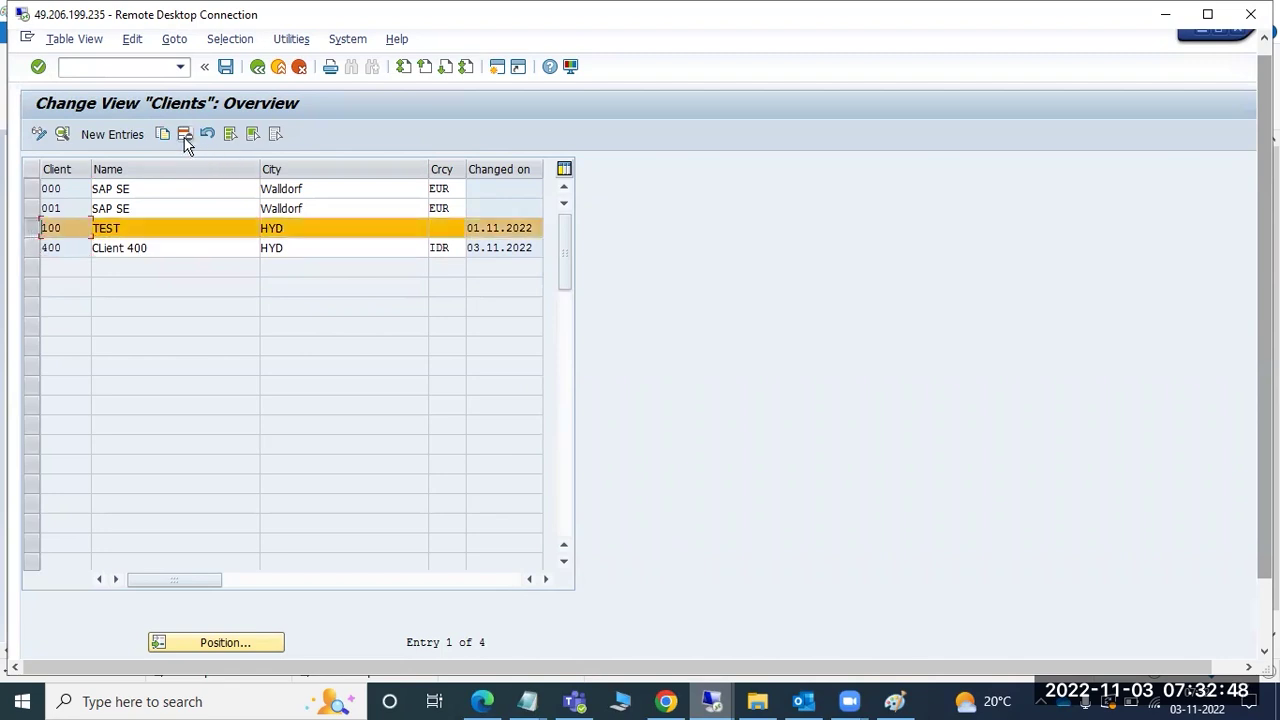
pyautogui.click(186, 140)
# - Select client 400, save the clients overview, and return to SAP Easy Access
pyautogui.click(33, 230)
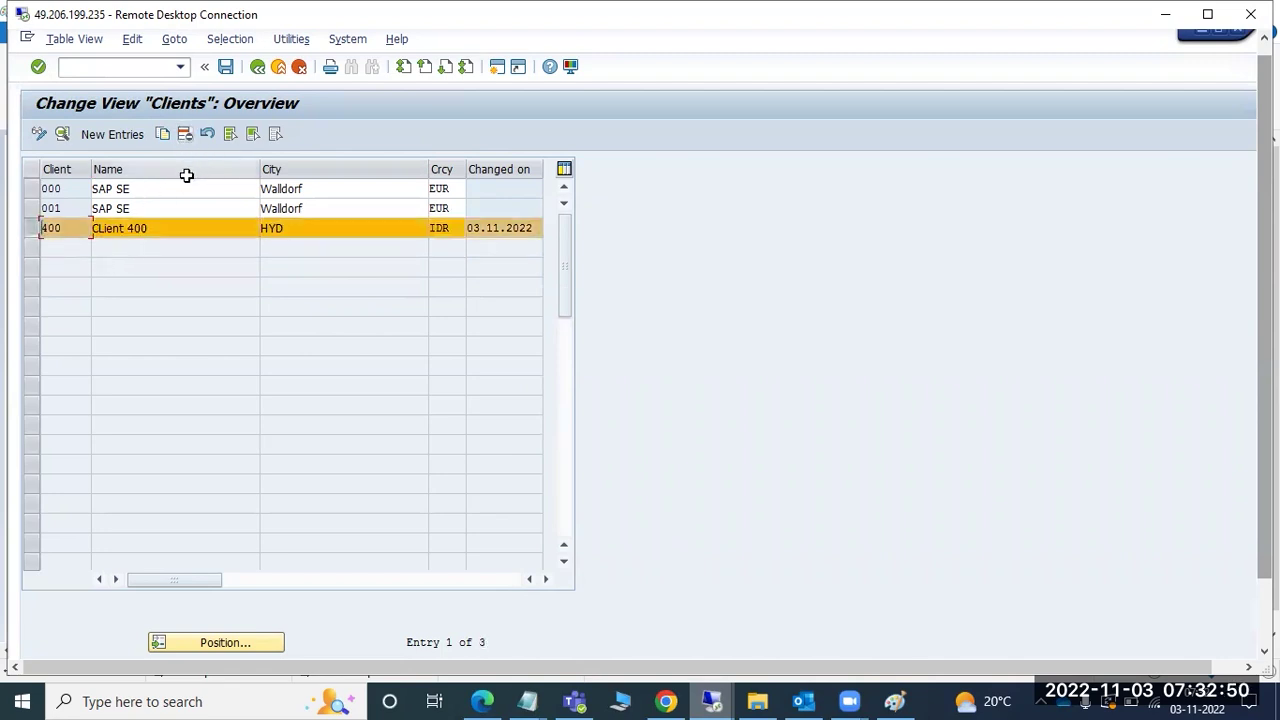
pyautogui.click(226, 67)
pyautogui.click(257, 66)
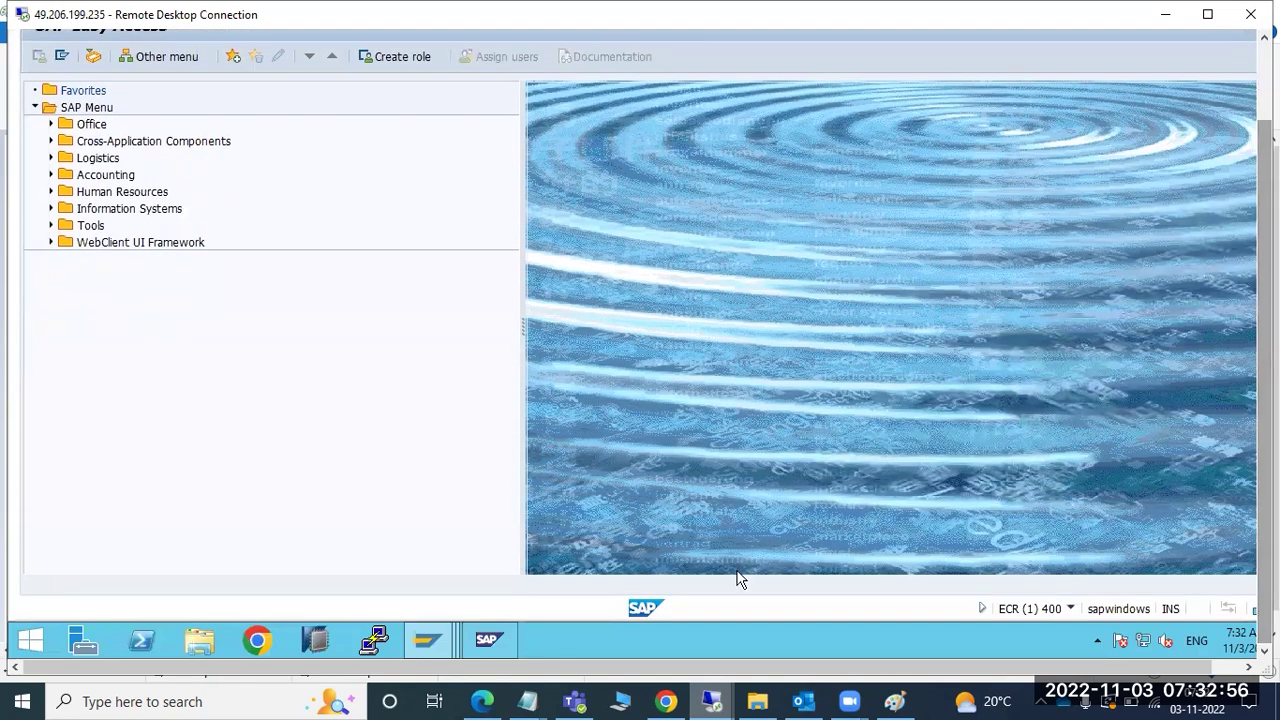
# - Examine the system, client and user details of the client 400 and client 001 SAP Easy Access sessions
pyautogui.click(1070, 607)
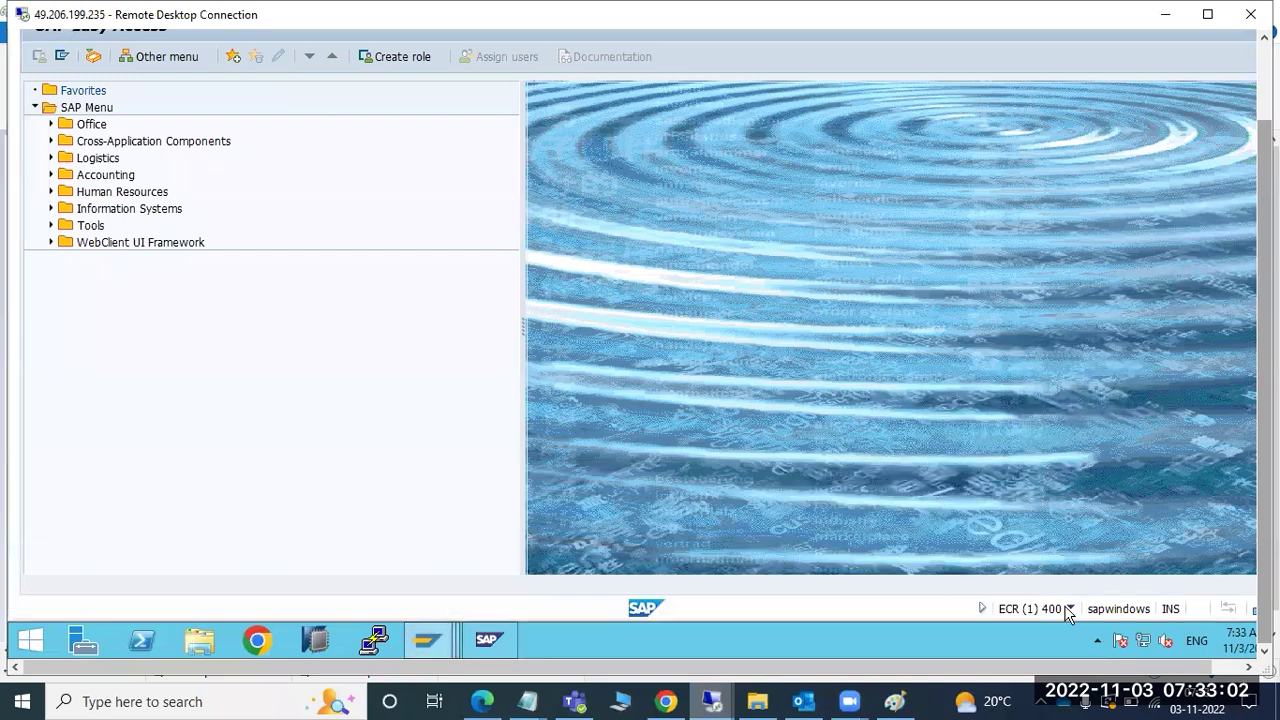
pyautogui.click(1068, 607)
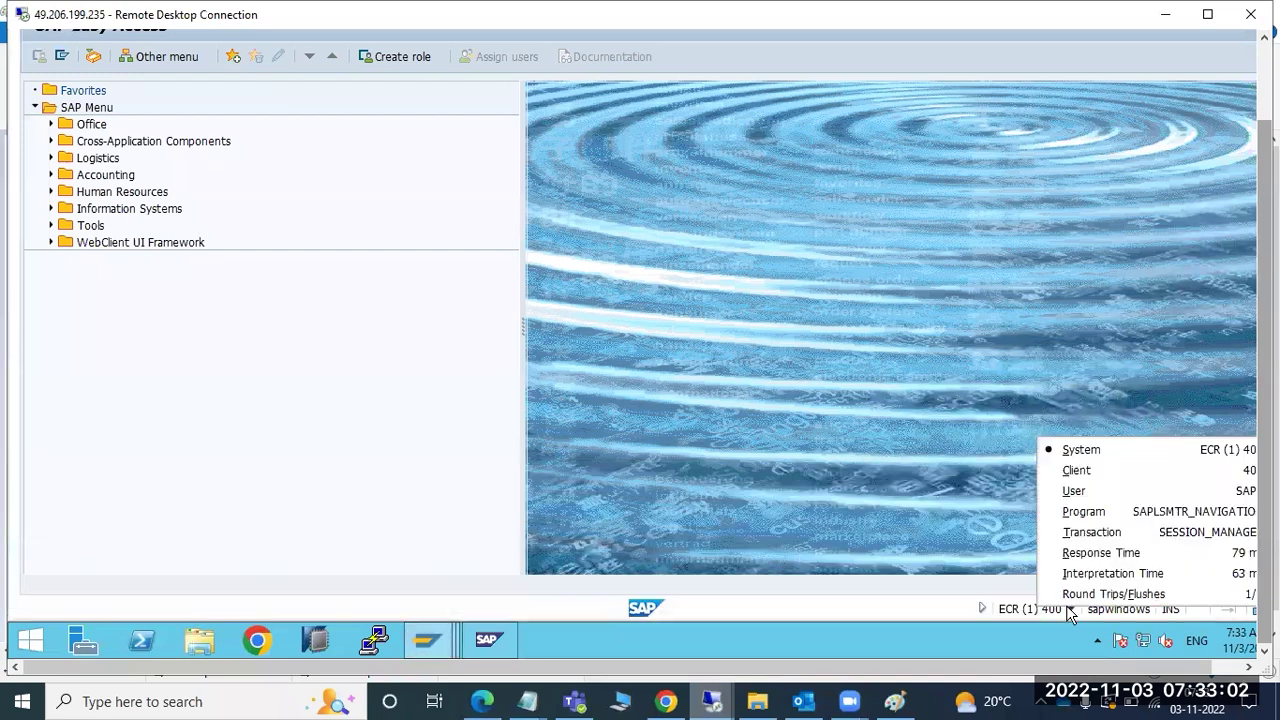
pyautogui.click(425, 641)
pyautogui.click(348, 585)
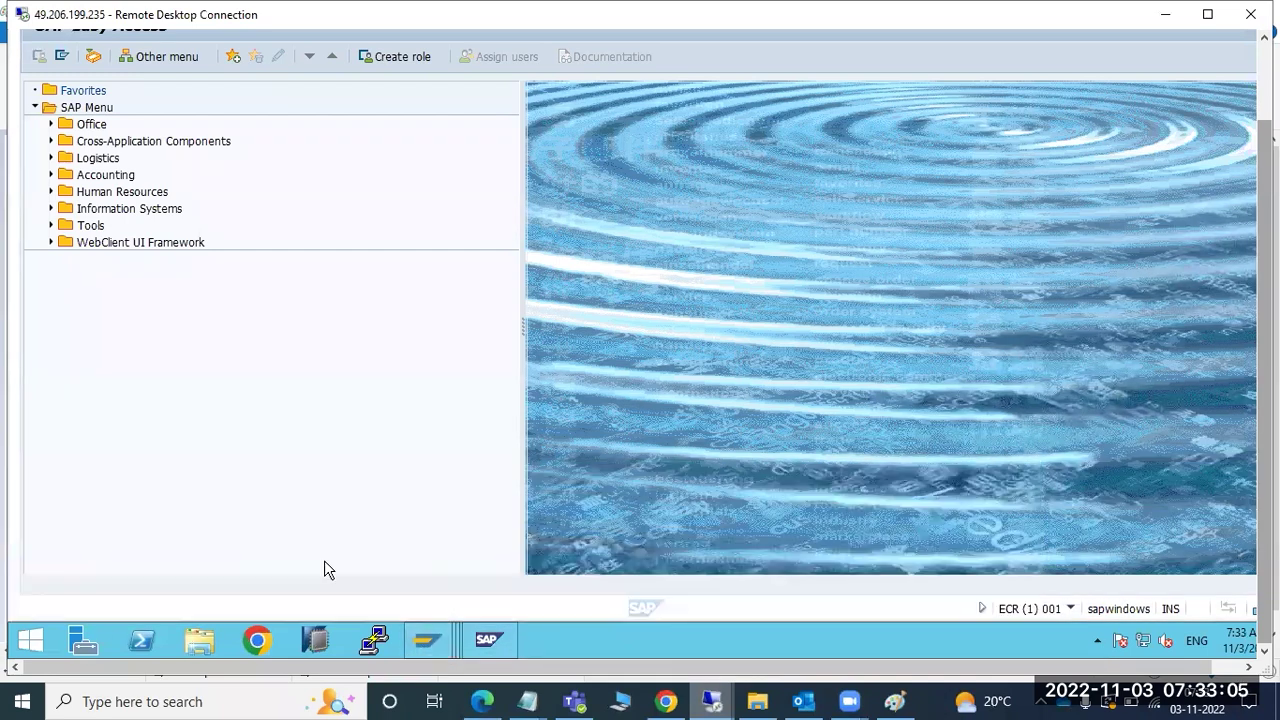
pyautogui.click(1071, 608)
pyautogui.click(888, 414)
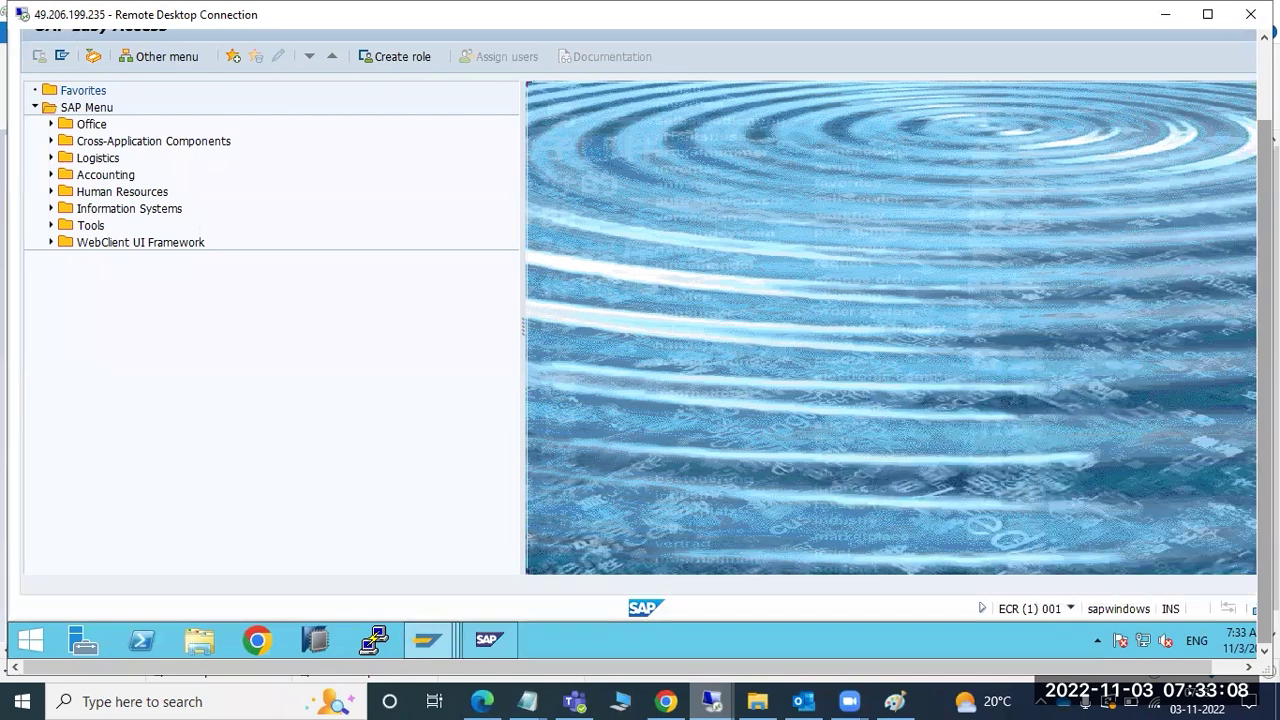
pyautogui.click(80, 79)
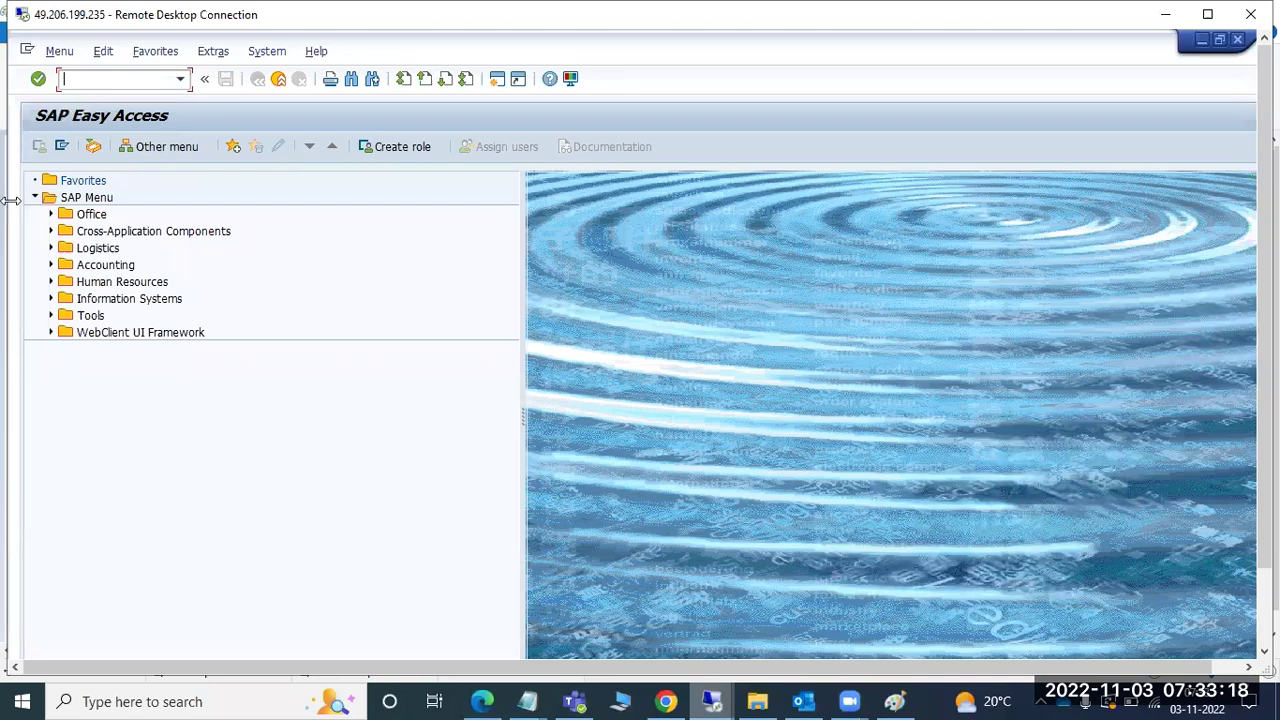
# - Open the clients overview and display the details of client 400
pyautogui.write('4')
pyautogui.press('Return')
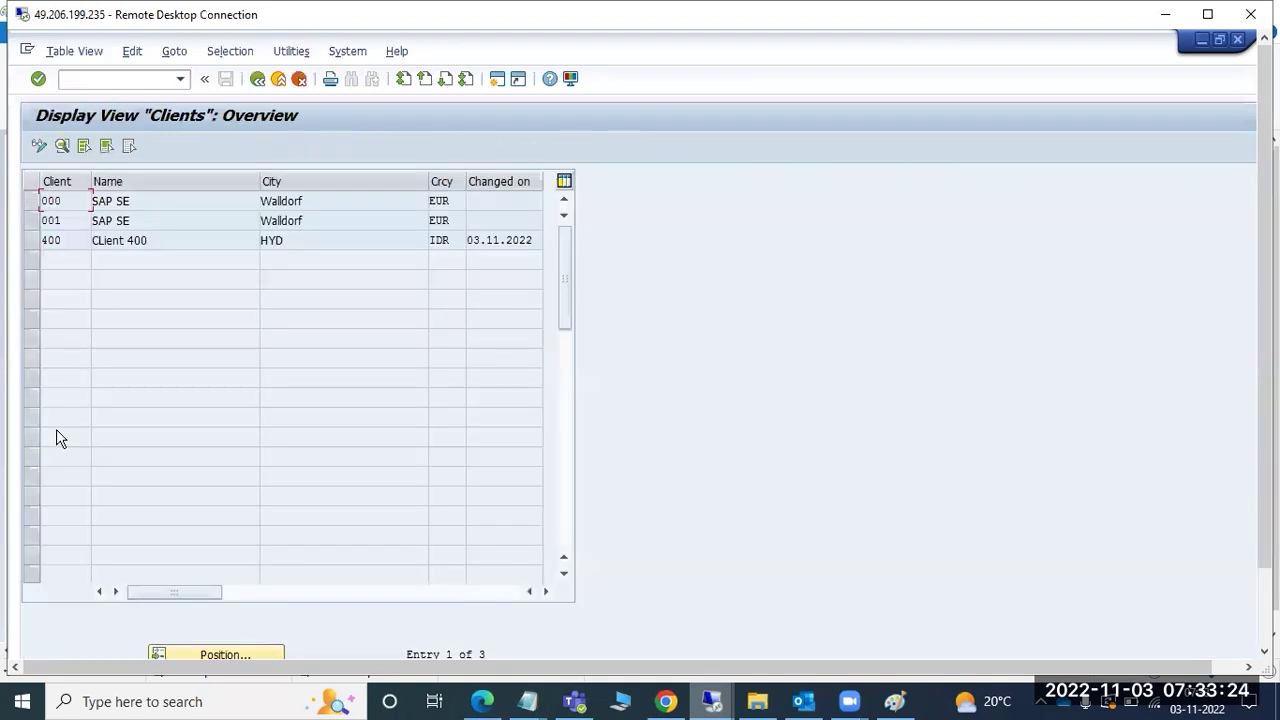
pyautogui.doubleClick(59, 241)
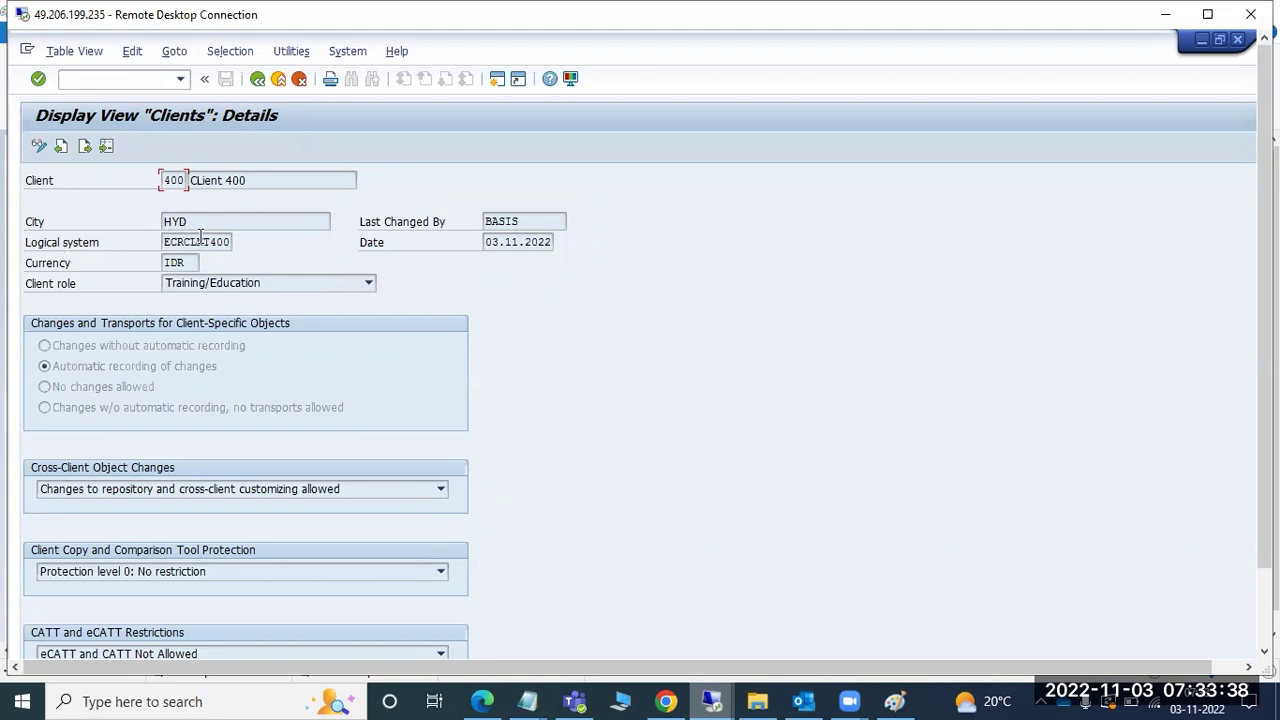
# - Examine the list of available logical systems for client 400, close it, and highlight the client number
pyautogui.moveTo(208, 242); pyautogui.dragTo(238, 247)
pyautogui.press('F4')
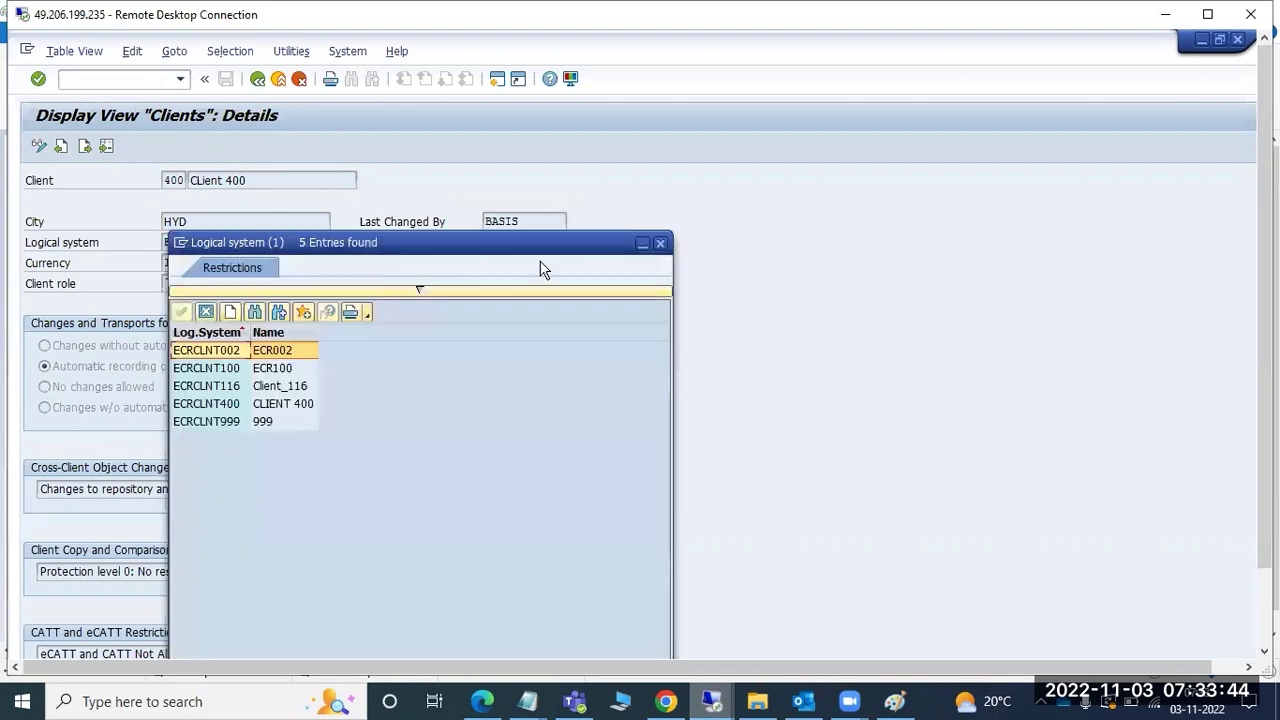
pyautogui.click(659, 243)
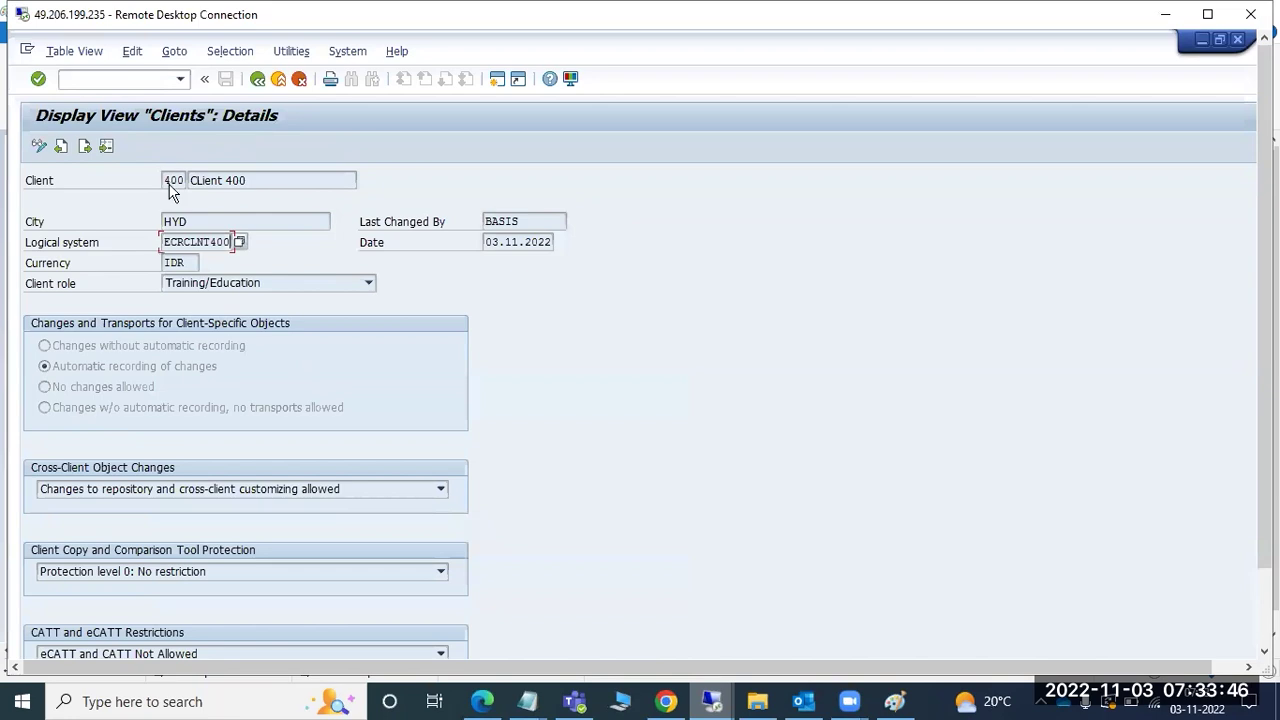
pyautogui.moveTo(171, 176); pyautogui.dragTo(185, 177)
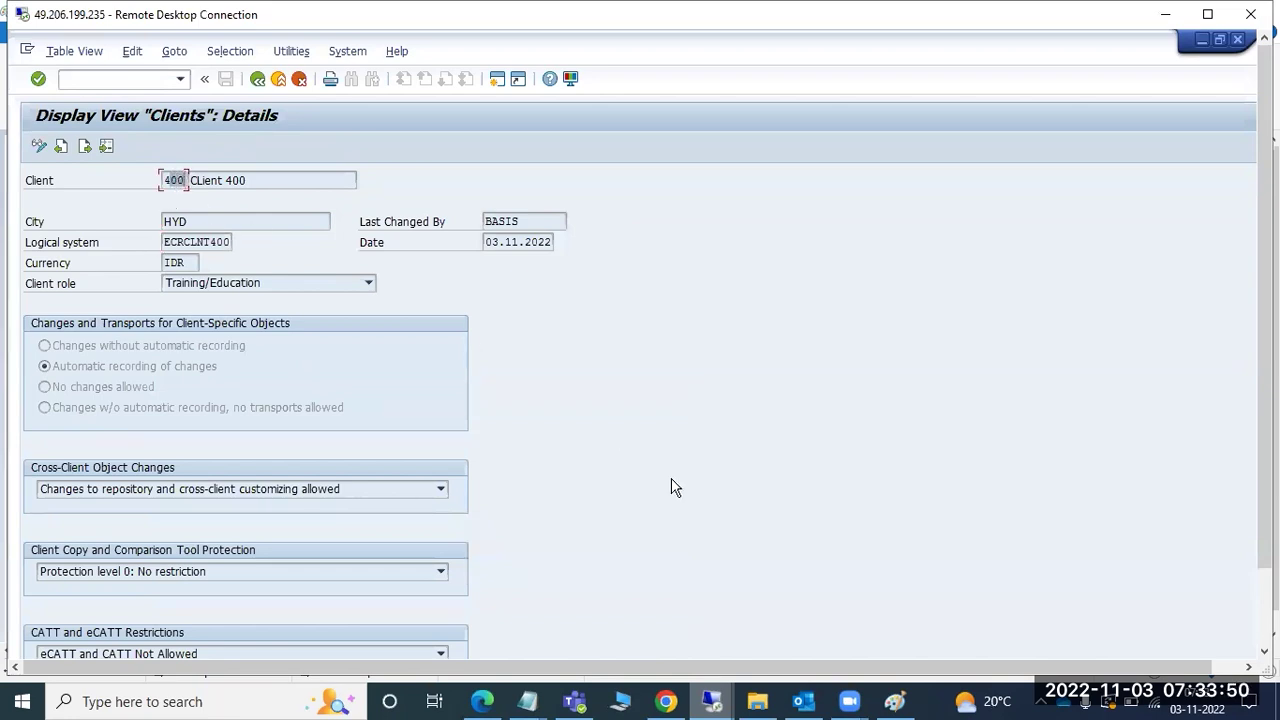
# - In Paint, draw a vertical line beside the Develop logical system list and underline ECRCLNT400
pyautogui.click(893, 701)
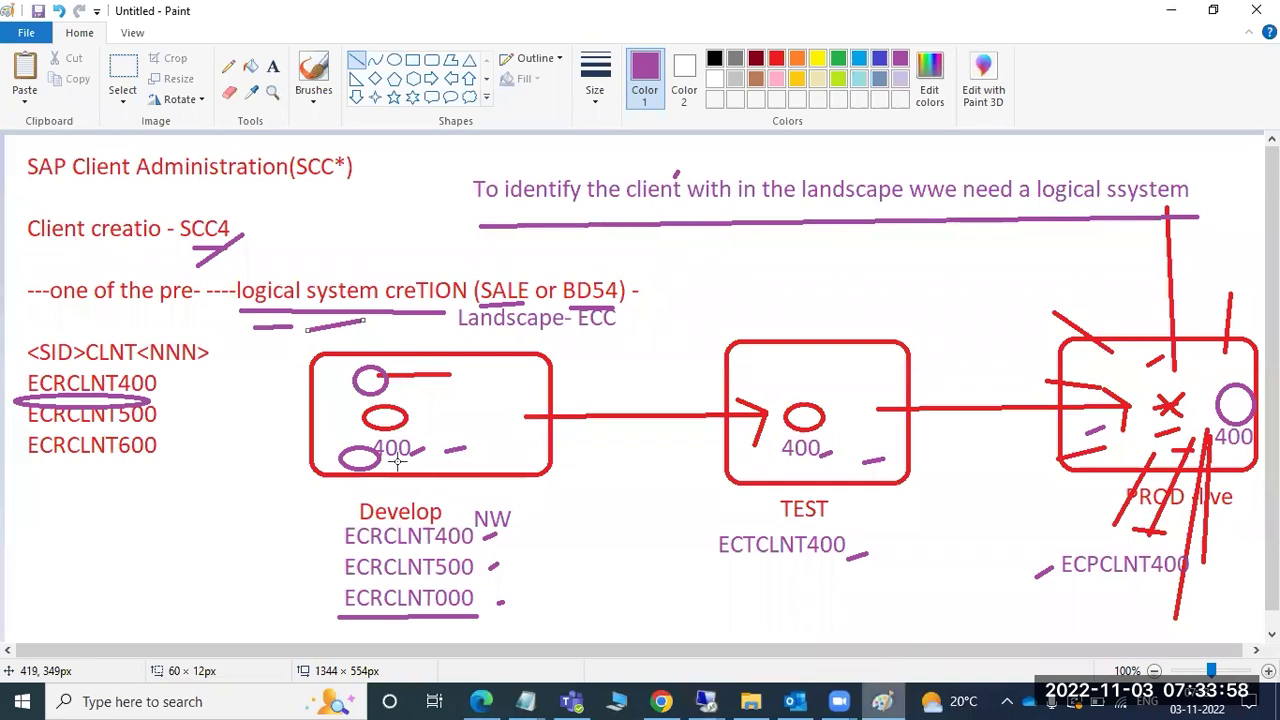
pyautogui.moveTo(331, 520); pyautogui.dragTo(330, 618)
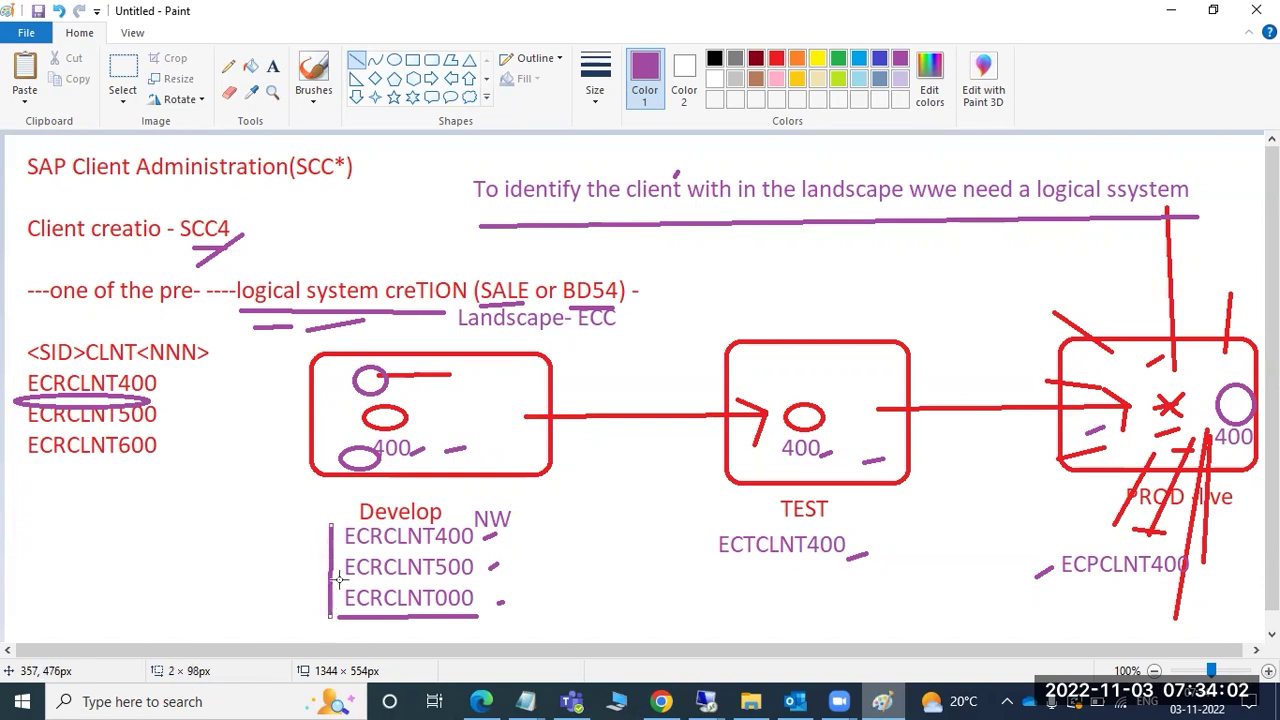
pyautogui.moveTo(347, 543); pyautogui.dragTo(487, 553)
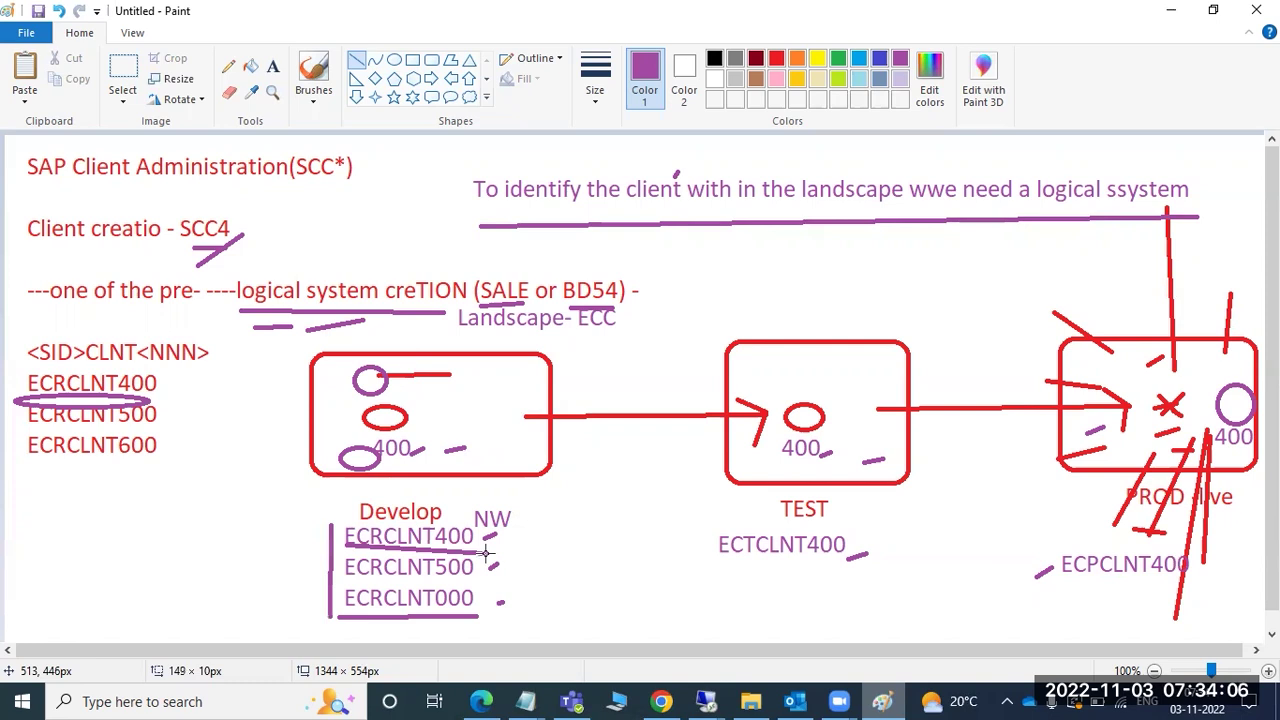
# - Switch back to the SAP client 400 details and highlight the client number and its logical system name
pyautogui.click(893, 700)
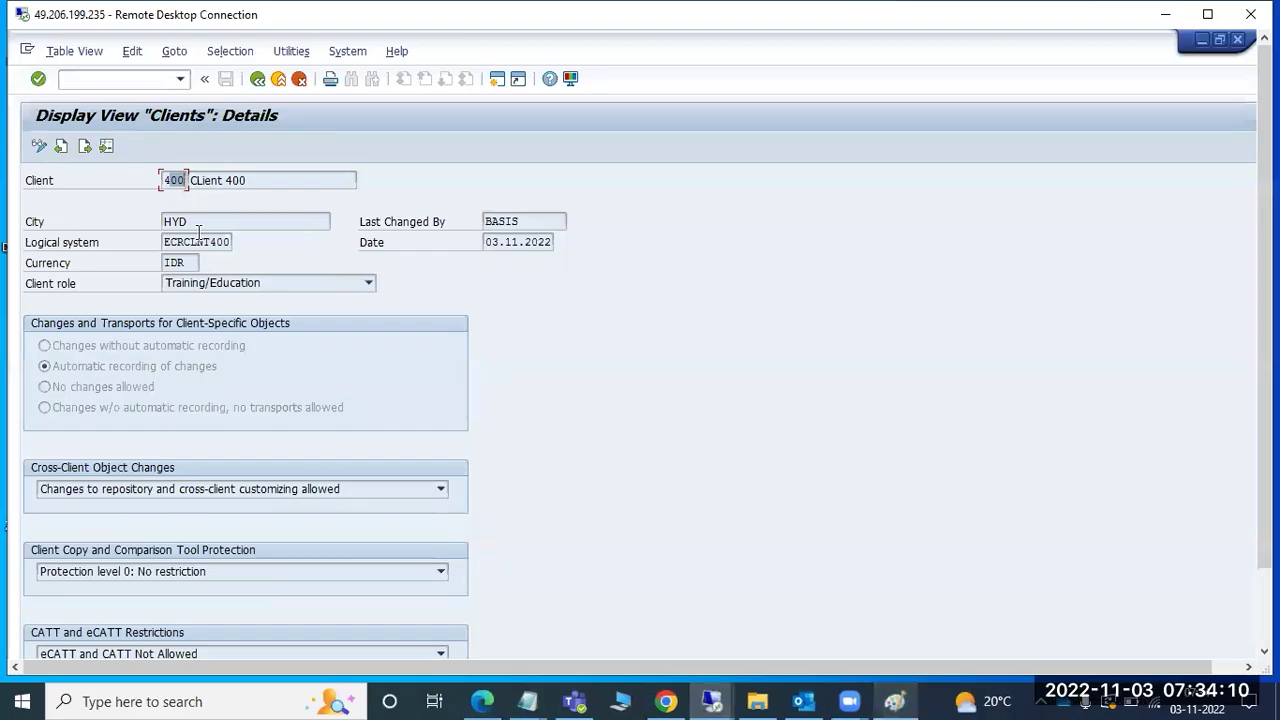
pyautogui.moveTo(209, 242); pyautogui.dragTo(233, 242)
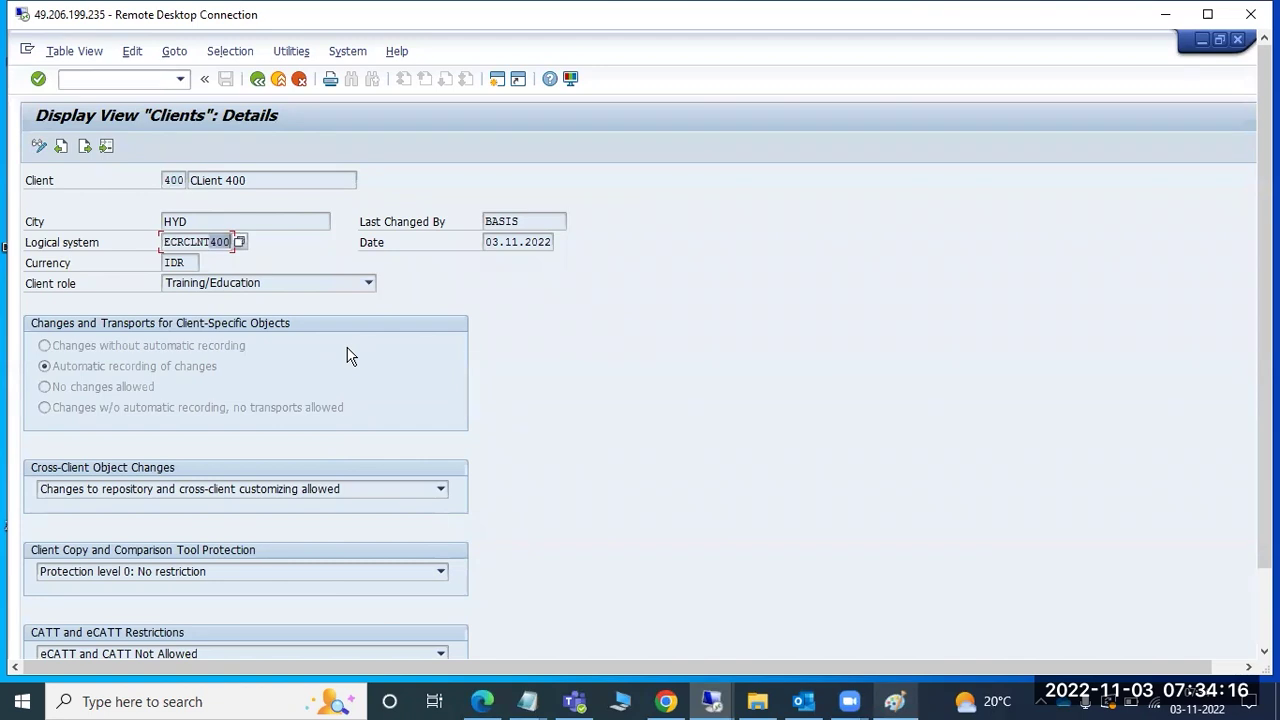
pyautogui.doubleClick(166, 179)
pyautogui.moveTo(208, 242); pyautogui.dragTo(232, 243)
pyautogui.moveTo(172, 242); pyautogui.dragTo(228, 250)
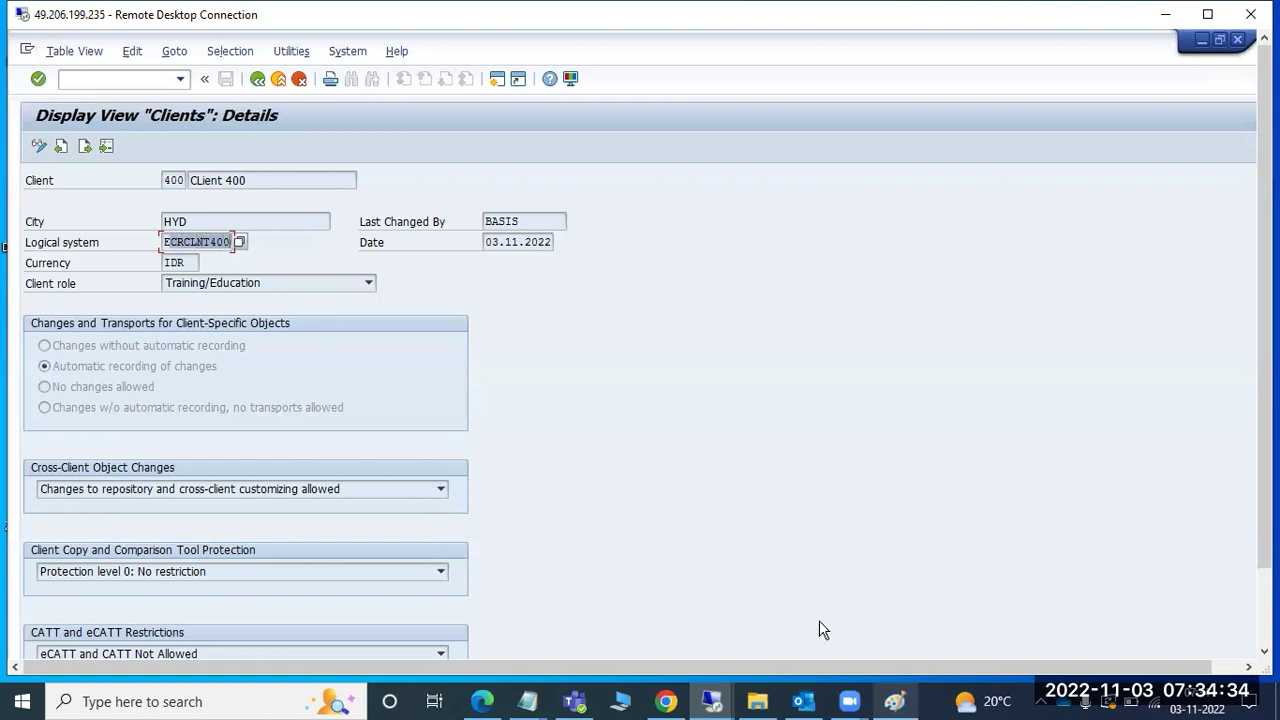
# - In Paint, add a text block below ECRCLNT600 listing NWDCLNT100, NWQCLNT100 and NWPCLNT100
pyautogui.click(894, 701)
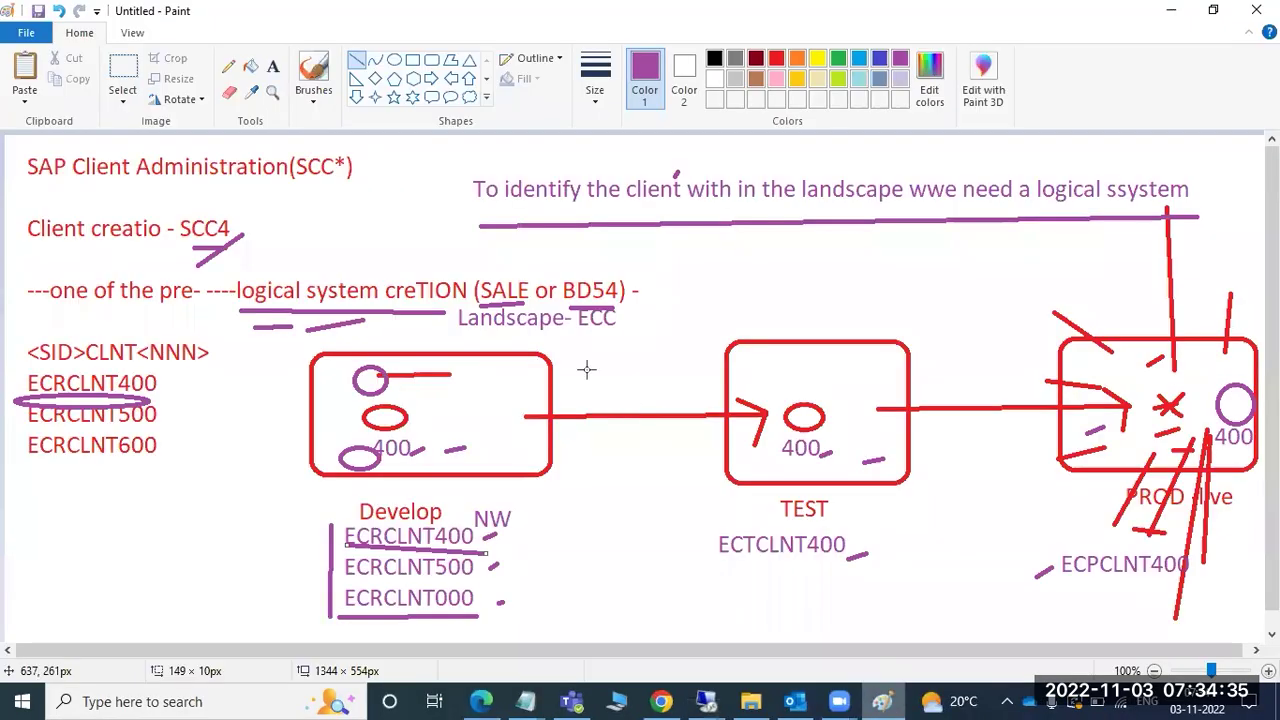
pyautogui.click(272, 66)
pyautogui.moveTo(12, 504); pyautogui.dragTo(287, 574)
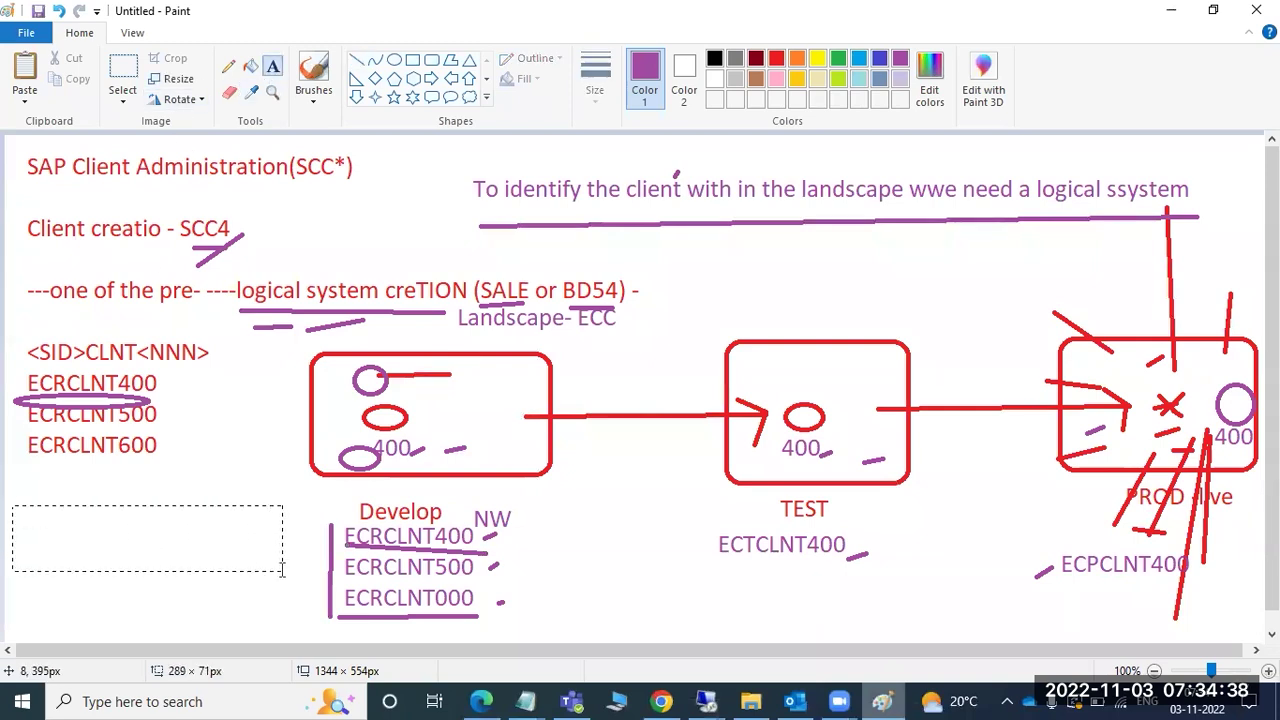
pyautogui.write('NWD')
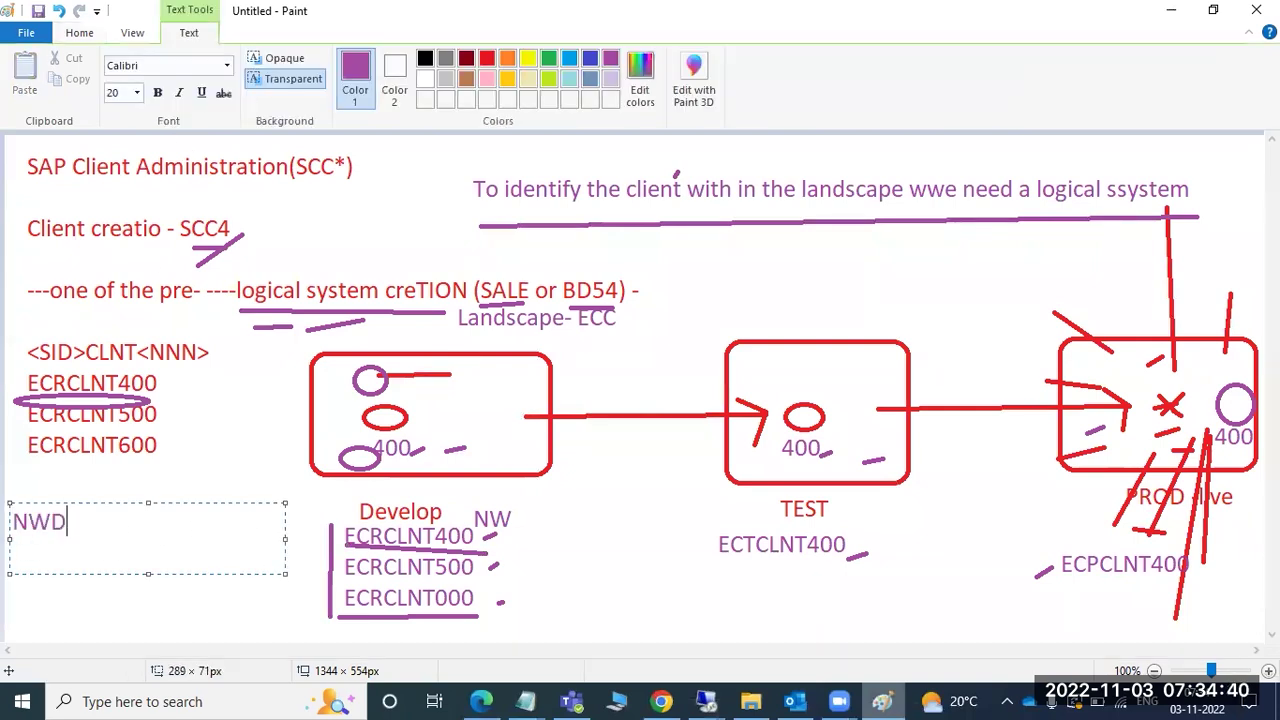
pyautogui.write('CLNT100')
pyautogui.press('Return')
pyautogui.write('NWQCLNT100')
pyautogui.press('Return')
pyautogui.write('NWPC')
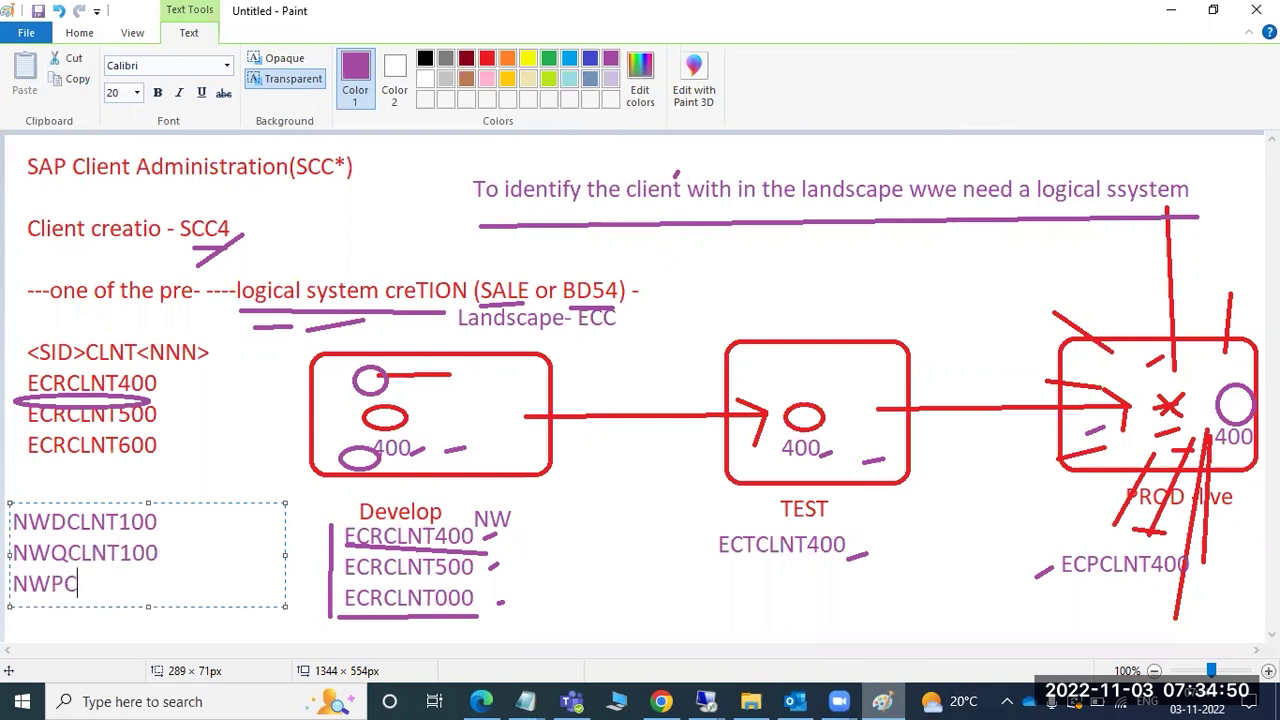
pyautogui.write('LNT100')
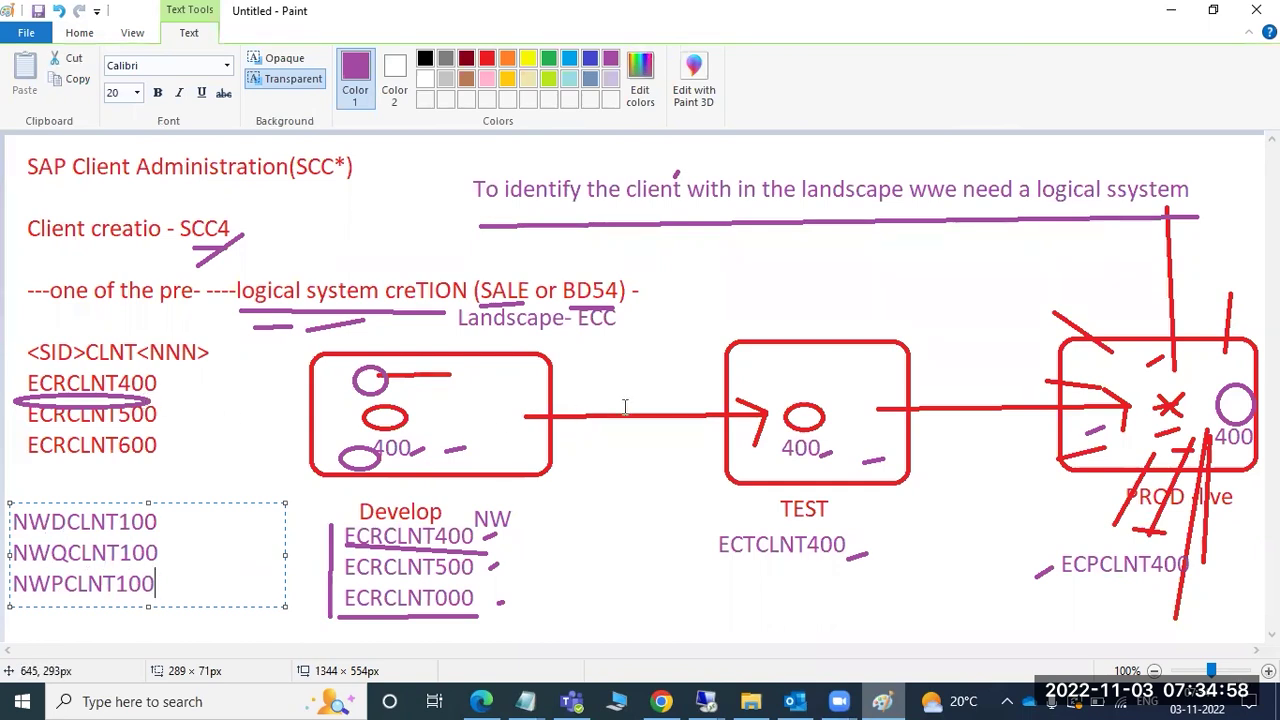
# - Return from the client 400 details to SAP Easy Access and examine the session's system, client and user details
pyautogui.click(1171, 10)
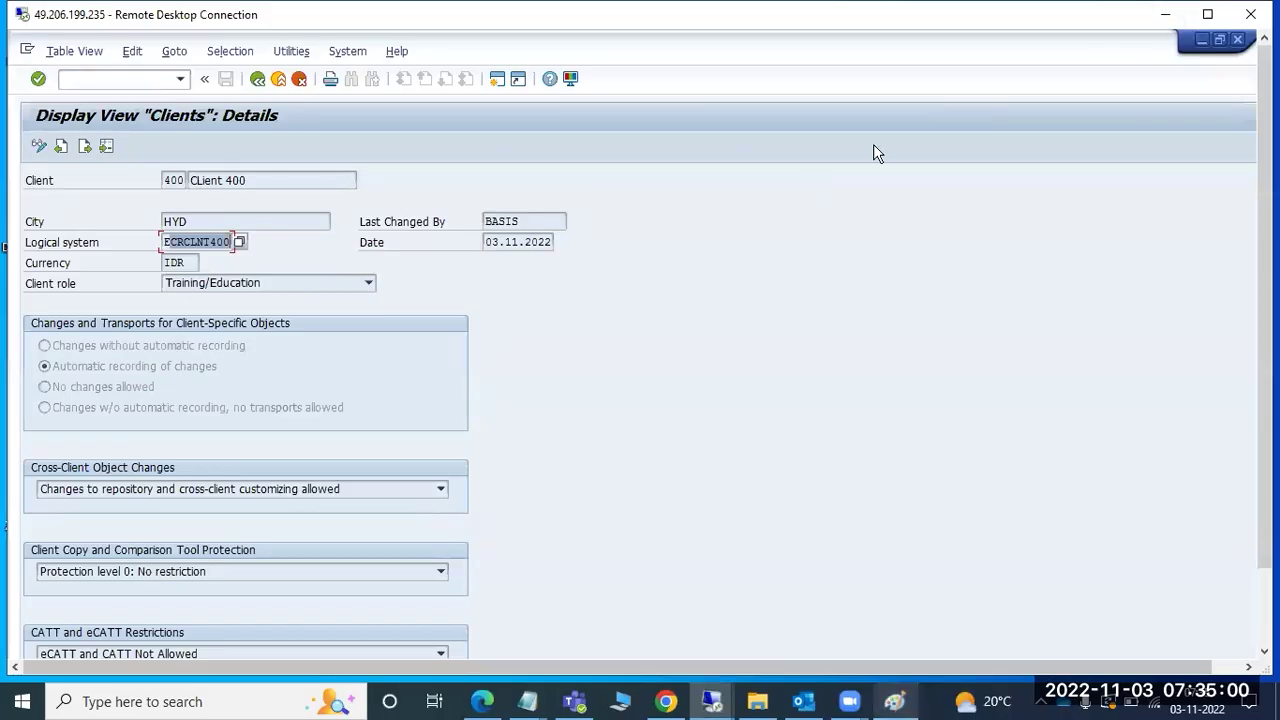
pyautogui.moveTo(1264, 340)
pyautogui.mouseDown()
pyautogui.moveTo(1264, 420)
pyautogui.moveTo(1264, 330)
pyautogui.mouseUp()
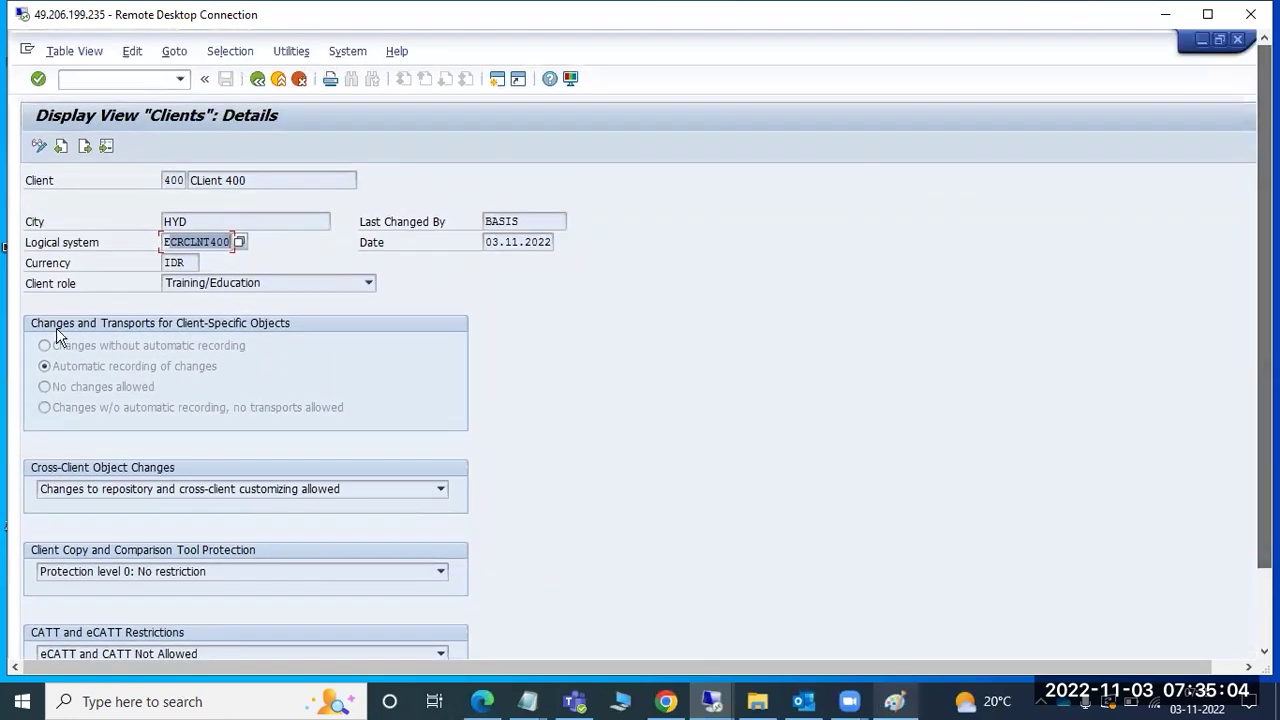
pyautogui.click(257, 80)
pyautogui.click(257, 80)
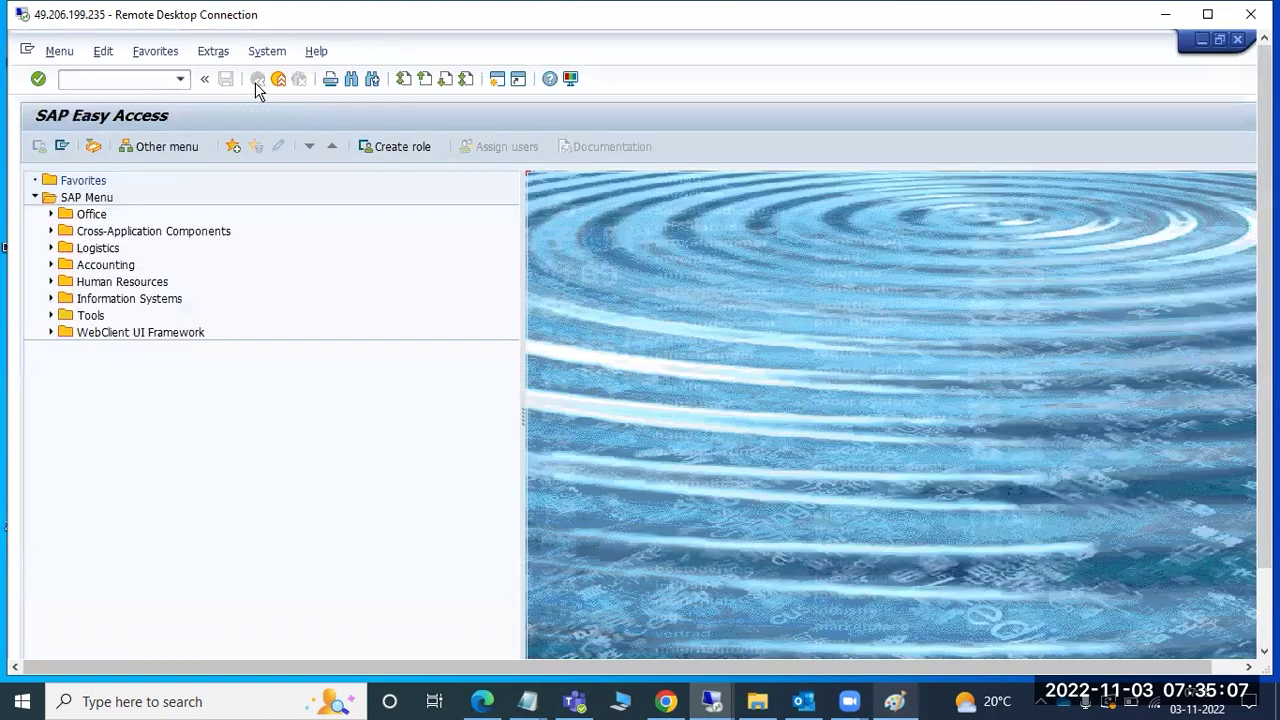
pyautogui.click(150, 80)
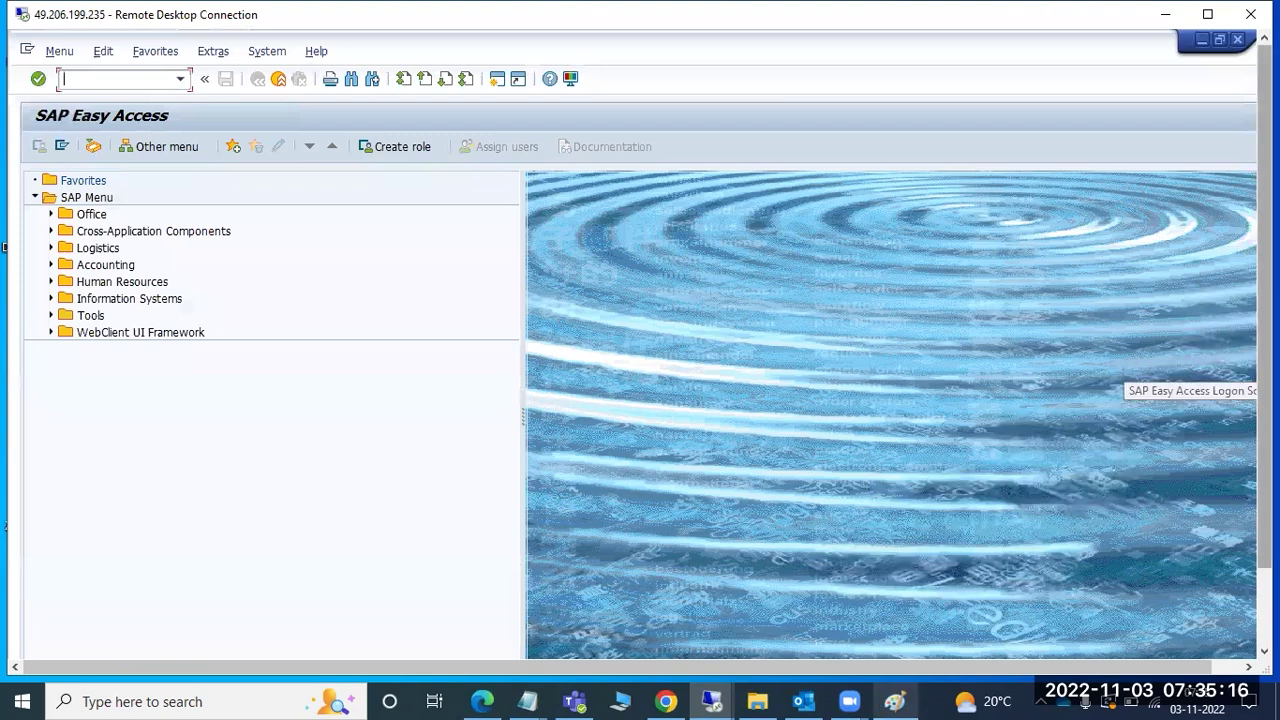
pyautogui.click(1264, 400)
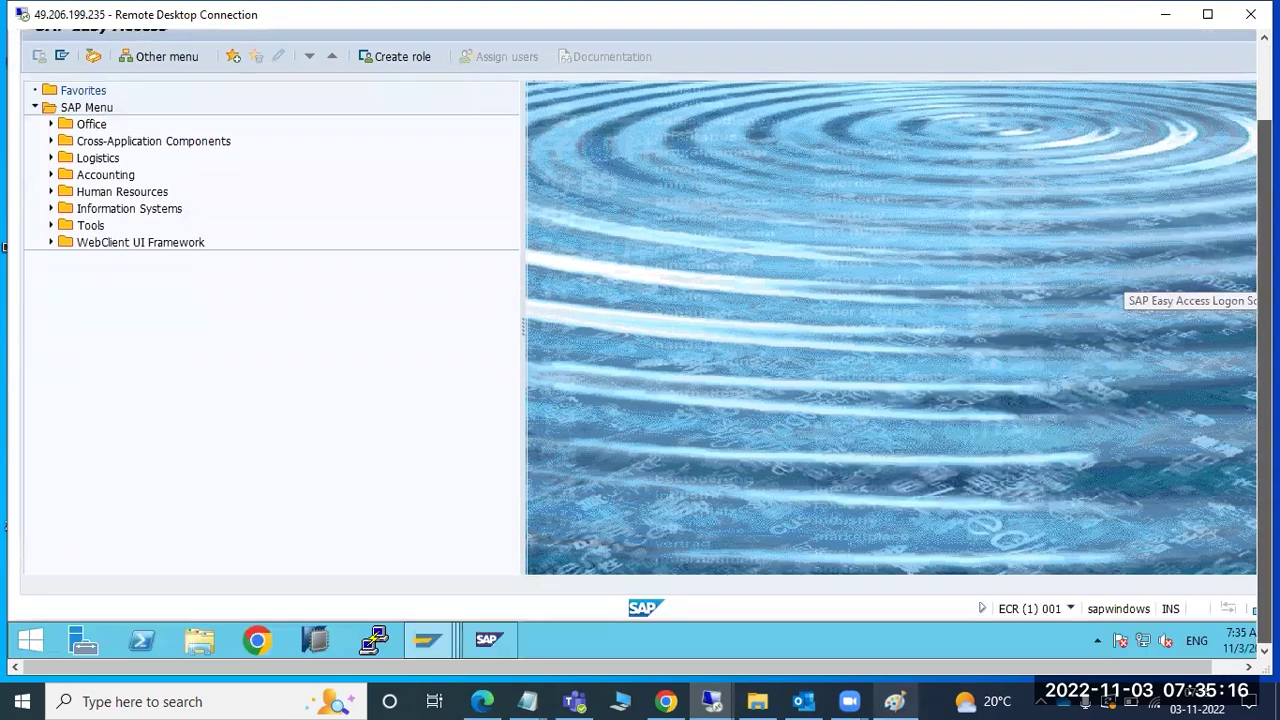
pyautogui.click(1069, 609)
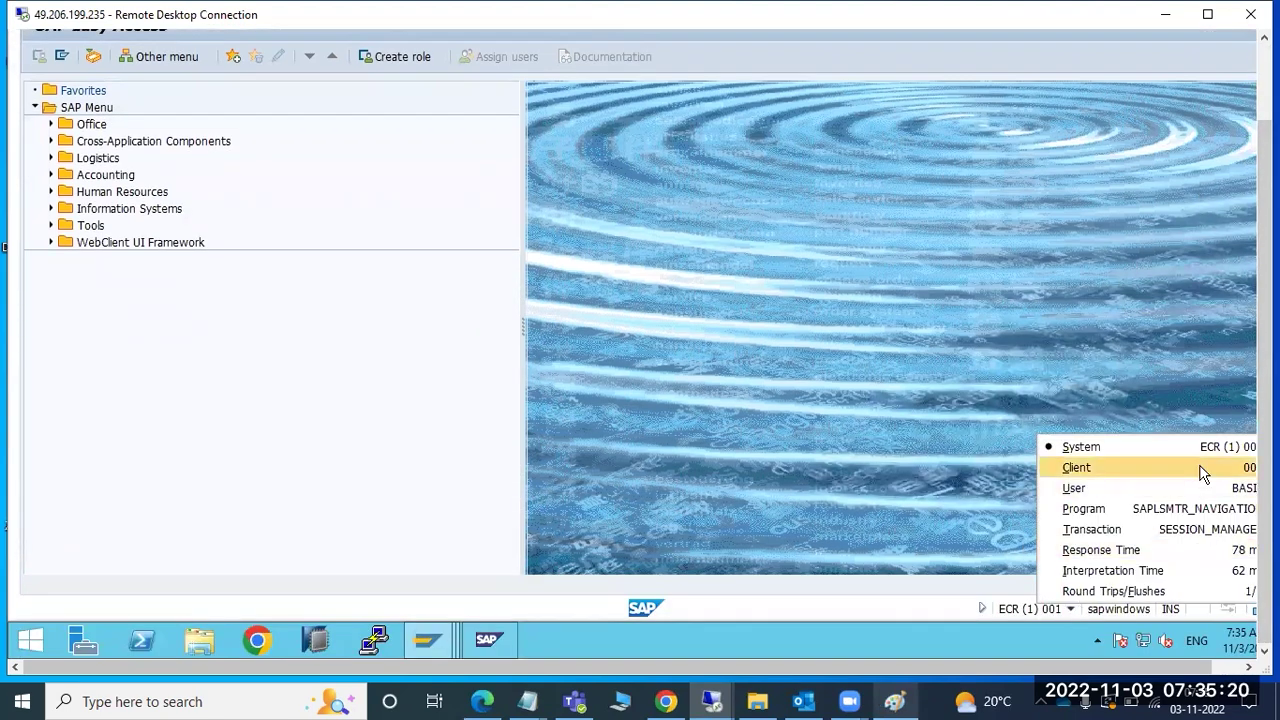
pyautogui.click(926, 345)
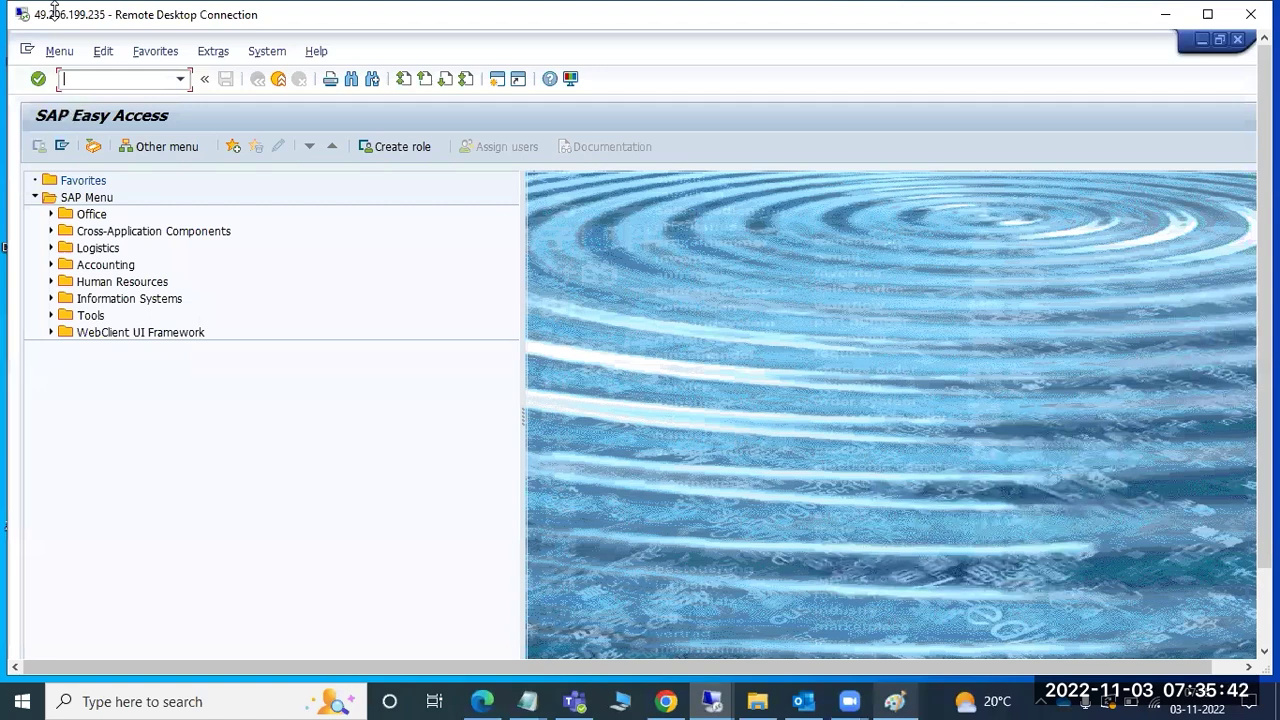
pyautogui.click(251, 431)
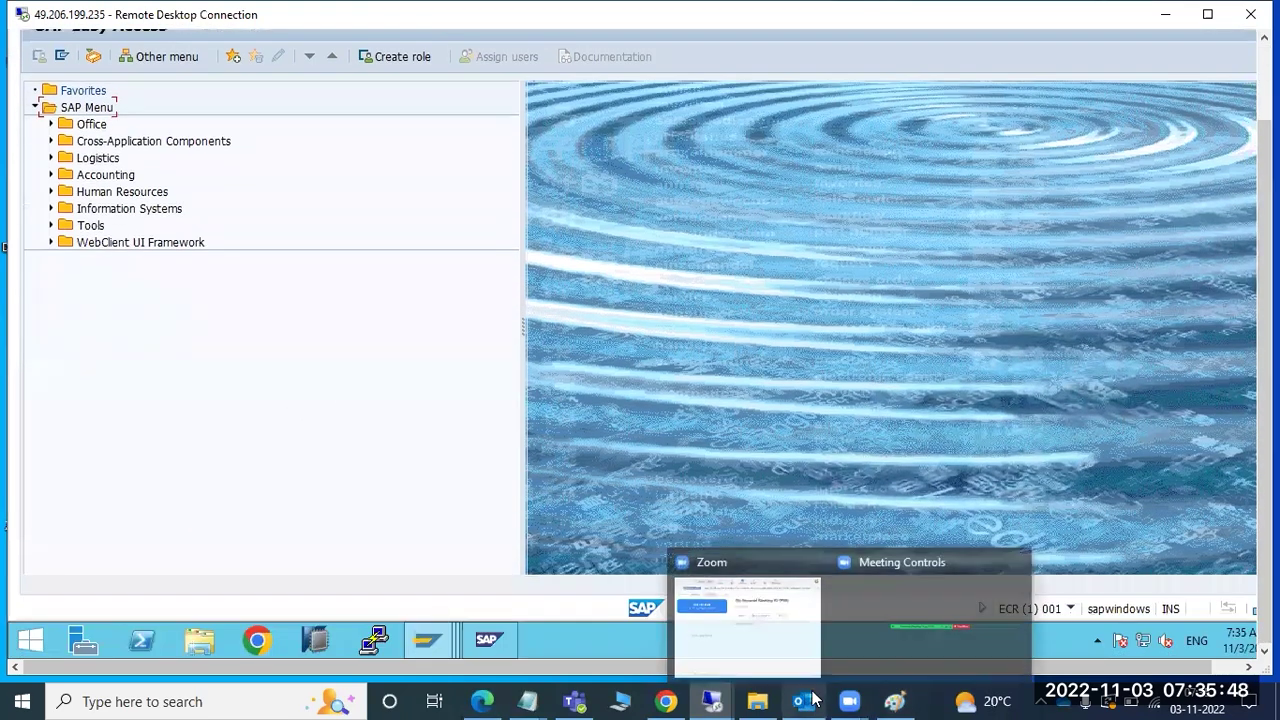
# - In Paint, undo the purple annotations, the logical system labels and the connecting arrows on the landscape drawing
pyautogui.click(895, 700)
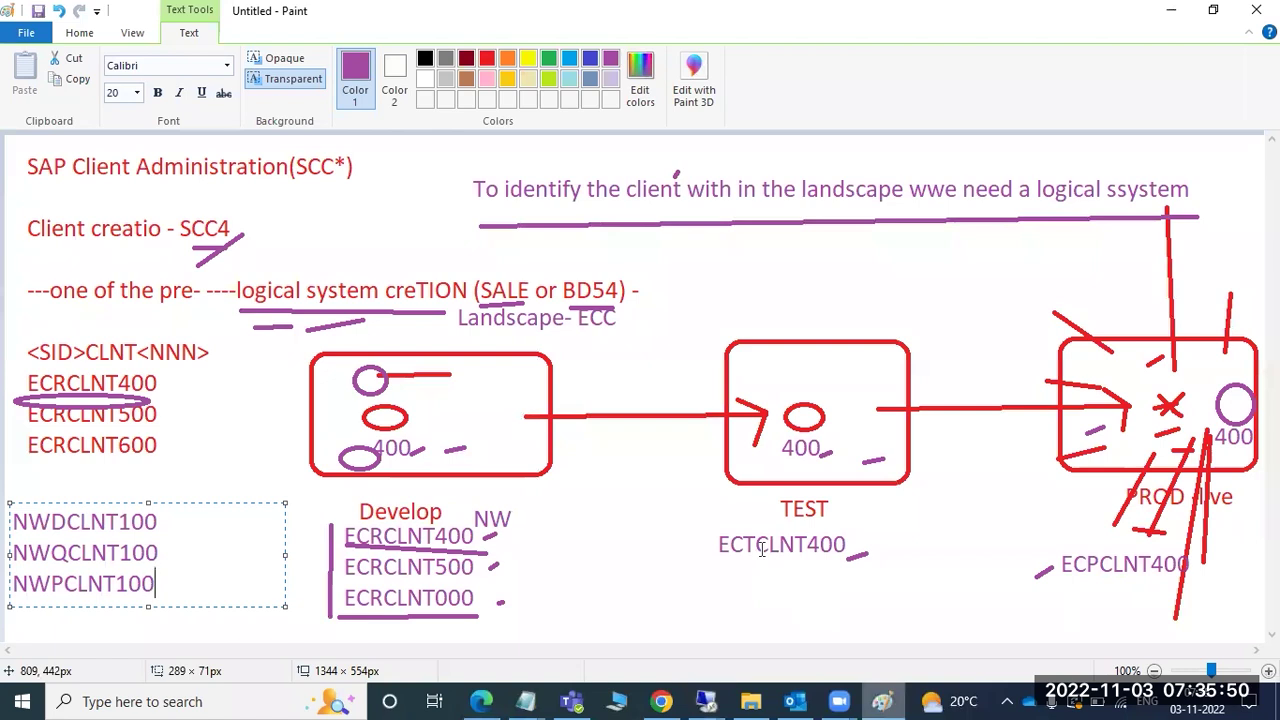
pyautogui.hotkey('ctrl', 'z')
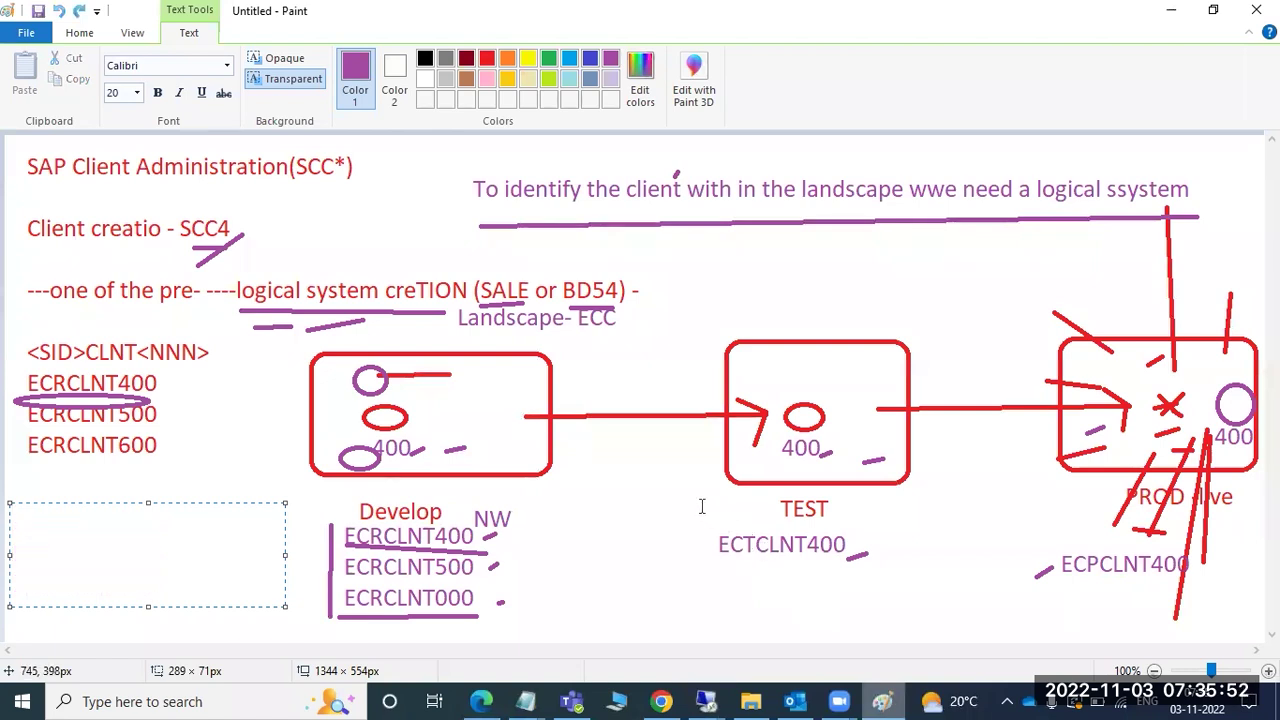
pyautogui.hotkey('ctrl', 'z')
pyautogui.hotkey('ctrl', 'z')
pyautogui.hotkey('ctrl', 'z')
pyautogui.hotkey('ctrl', 'z')
pyautogui.hotkey('ctrl', 'z')
pyautogui.hotkey('ctrl', 'z')
pyautogui.hotkey('ctrl', 'z')
pyautogui.hotkey('ctrl', 'z')
pyautogui.hotkey('ctrl', 'z')
pyautogui.hotkey('ctrl', 'z')
pyautogui.hotkey('ctrl', 'z')
pyautogui.hotkey('ctrl', 'z')
pyautogui.hotkey('ctrl', 'z')
pyautogui.hotkey('ctrl', 'z')
pyautogui.hotkey('ctrl', 'z')
pyautogui.hotkey('ctrl', 'z')
pyautogui.hotkey('ctrl', 'z')
pyautogui.hotkey('ctrl', 'z')
pyautogui.hotkey('ctrl', 'z')
pyautogui.hotkey('ctrl', 'z')
pyautogui.hotkey('ctrl', 'z')
pyautogui.hotkey('ctrl', 'z')
pyautogui.hotkey('ctrl', 'z')
pyautogui.hotkey('ctrl', 'z')
pyautogui.hotkey('ctrl', 'z')
pyautogui.hotkey('ctrl', 'z')
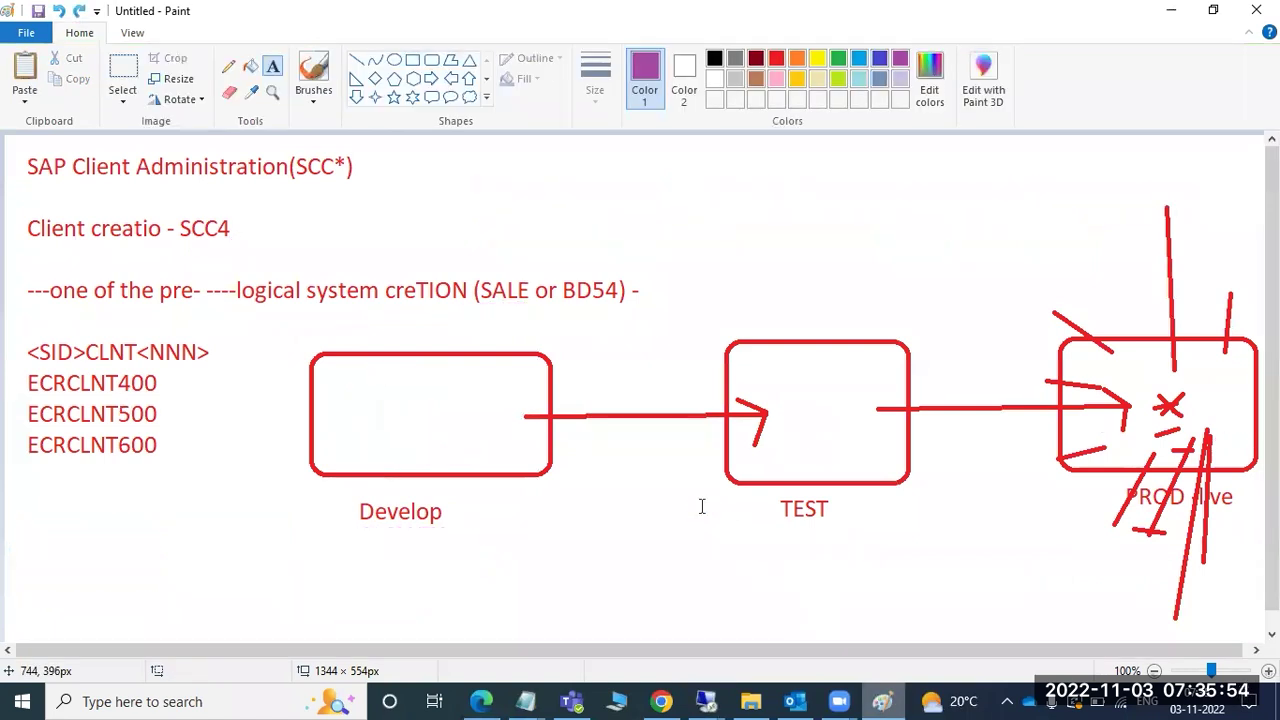
pyautogui.click(700, 522)
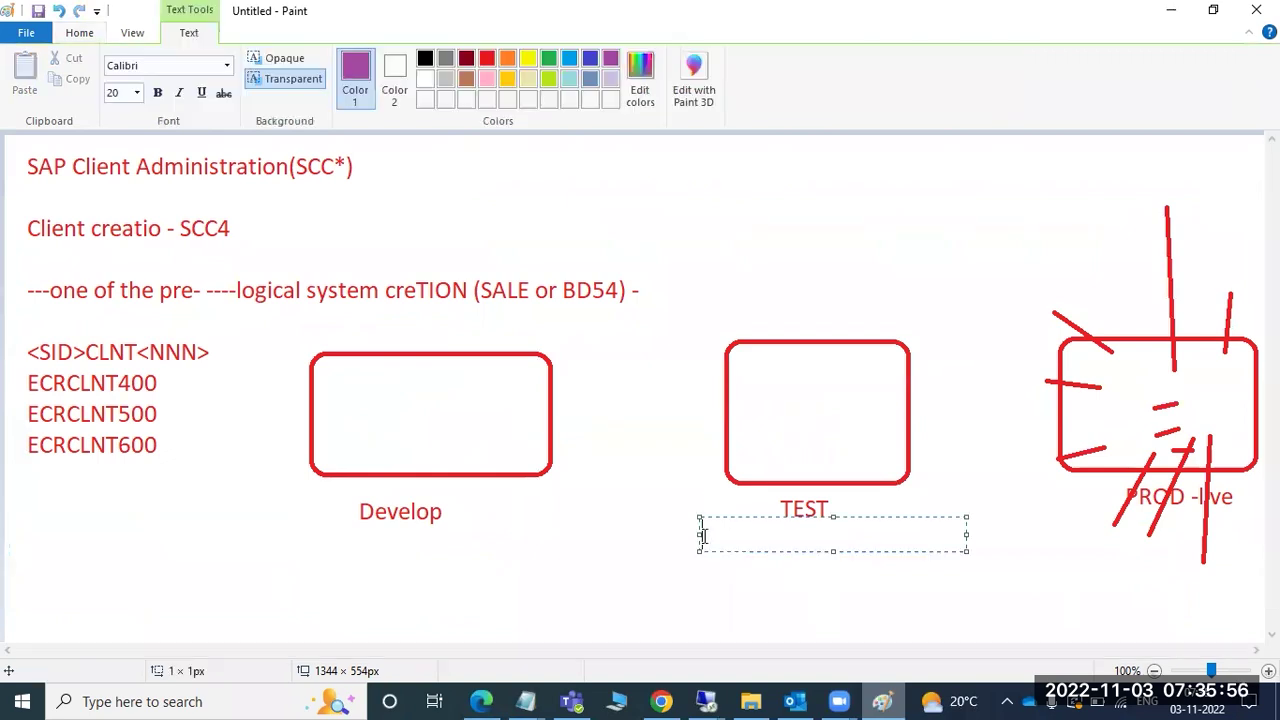
pyautogui.write('zz')
pyautogui.click(535, 579)
pyautogui.hotkey('ctrl', 'z')
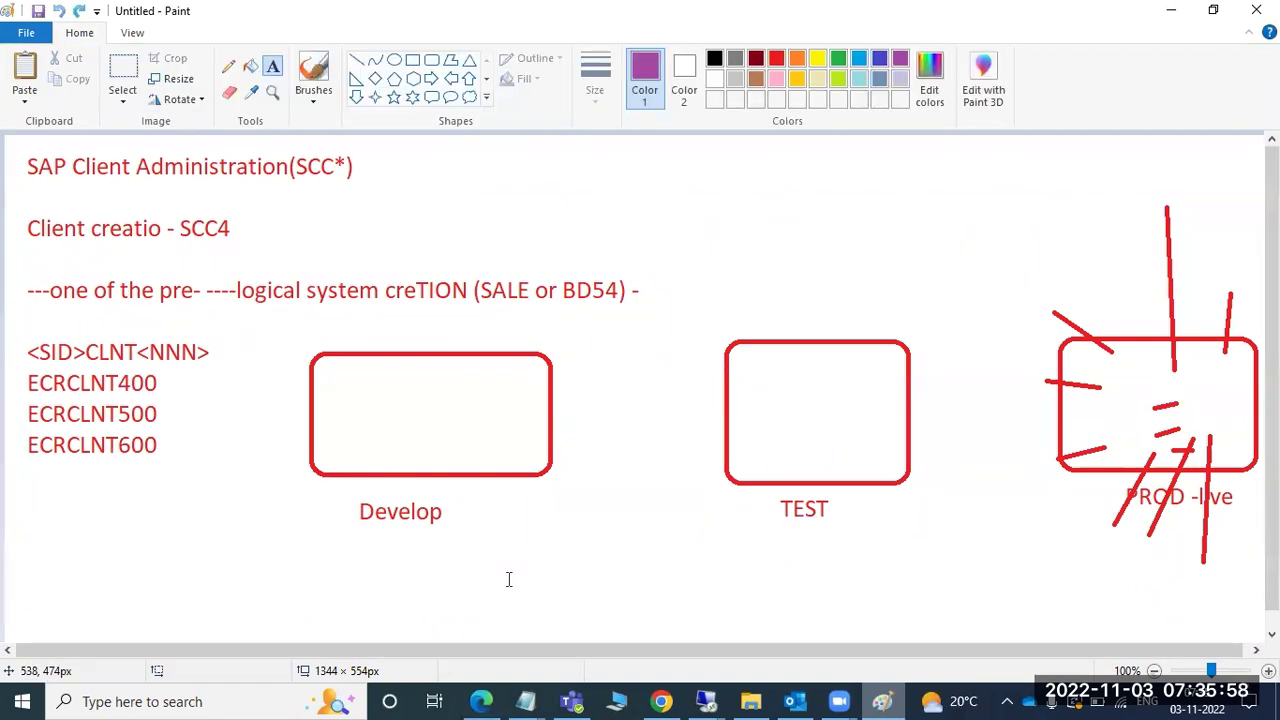
pyautogui.click(22, 542)
pyautogui.write('zz')
pyautogui.click(1040, 206)
# - Switch back to the SAP Easy Access session and open user maintenance with transaction SU01
pyautogui.click(706, 700)
pyautogui.click(805, 612)
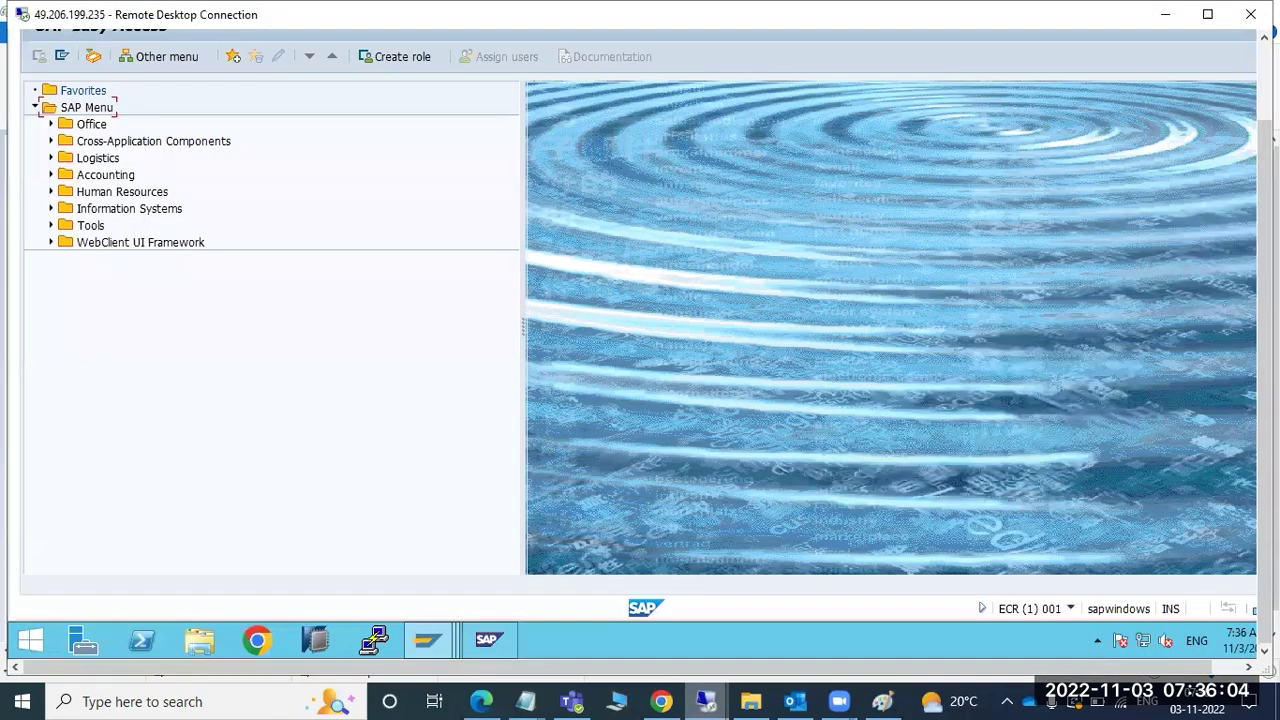
pyautogui.click(1257, 203)
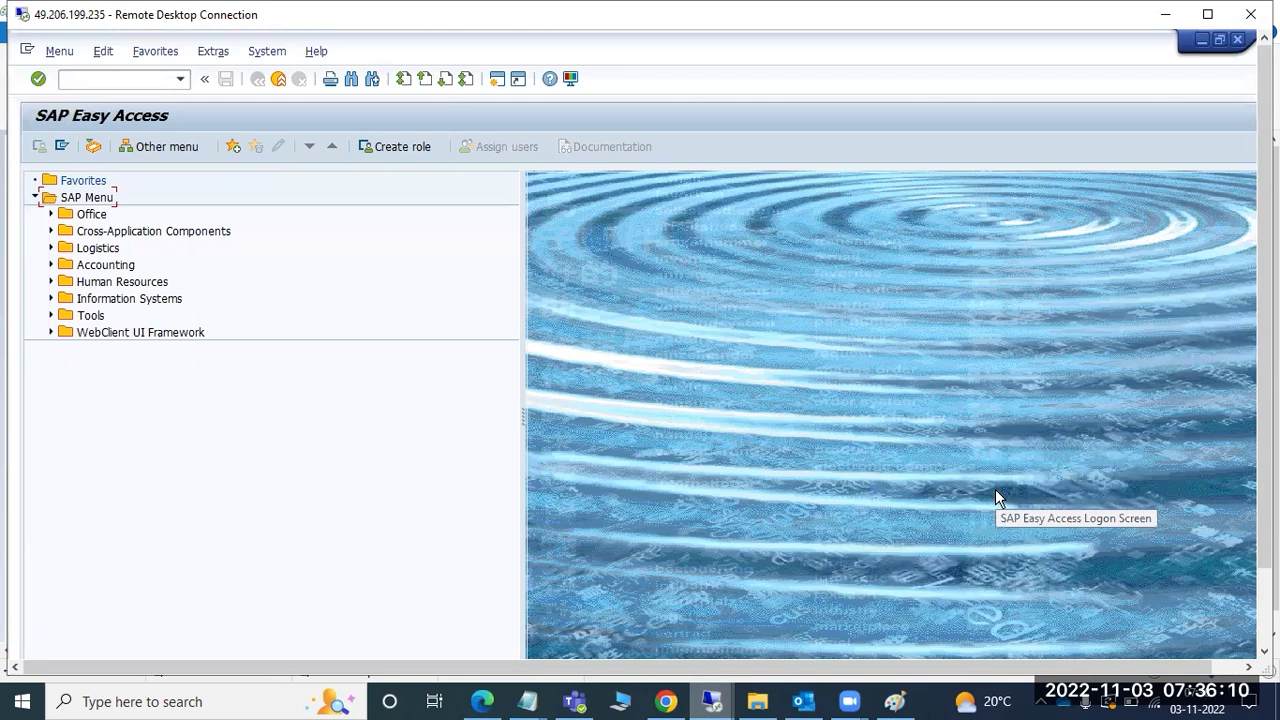
pyautogui.click(84, 80)
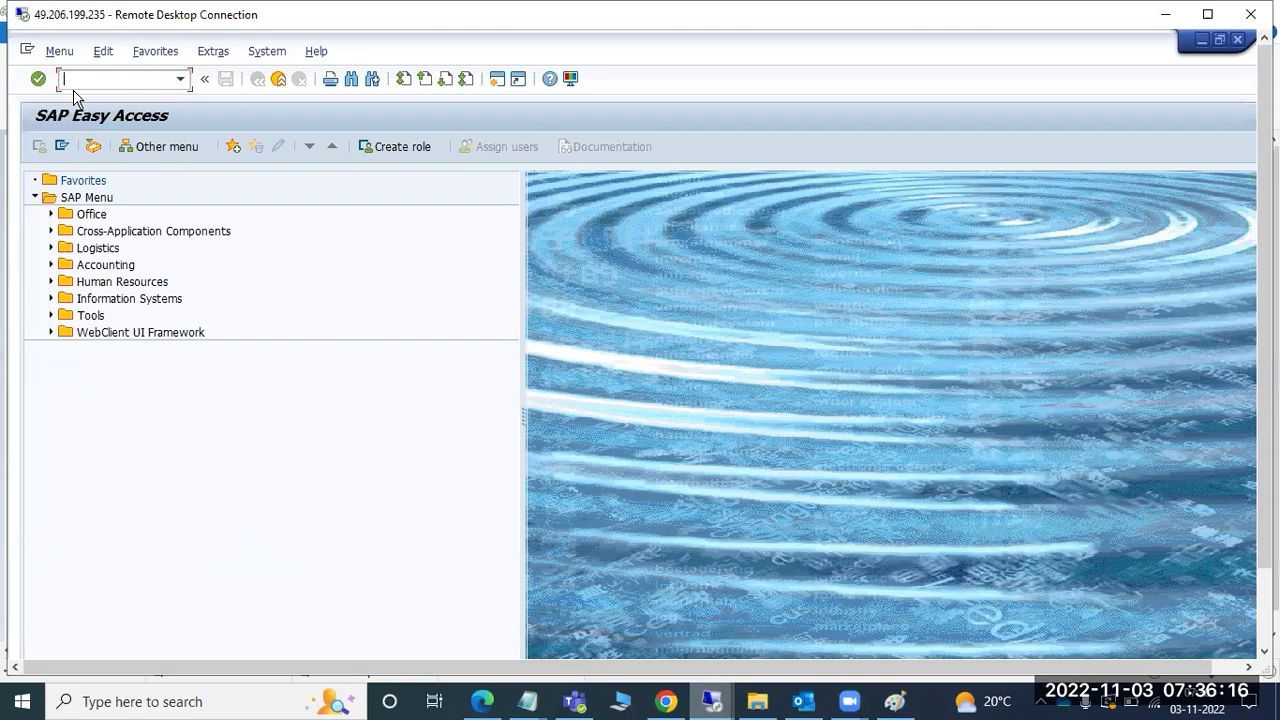
pyautogui.write('su01')
pyautogui.press('Return')
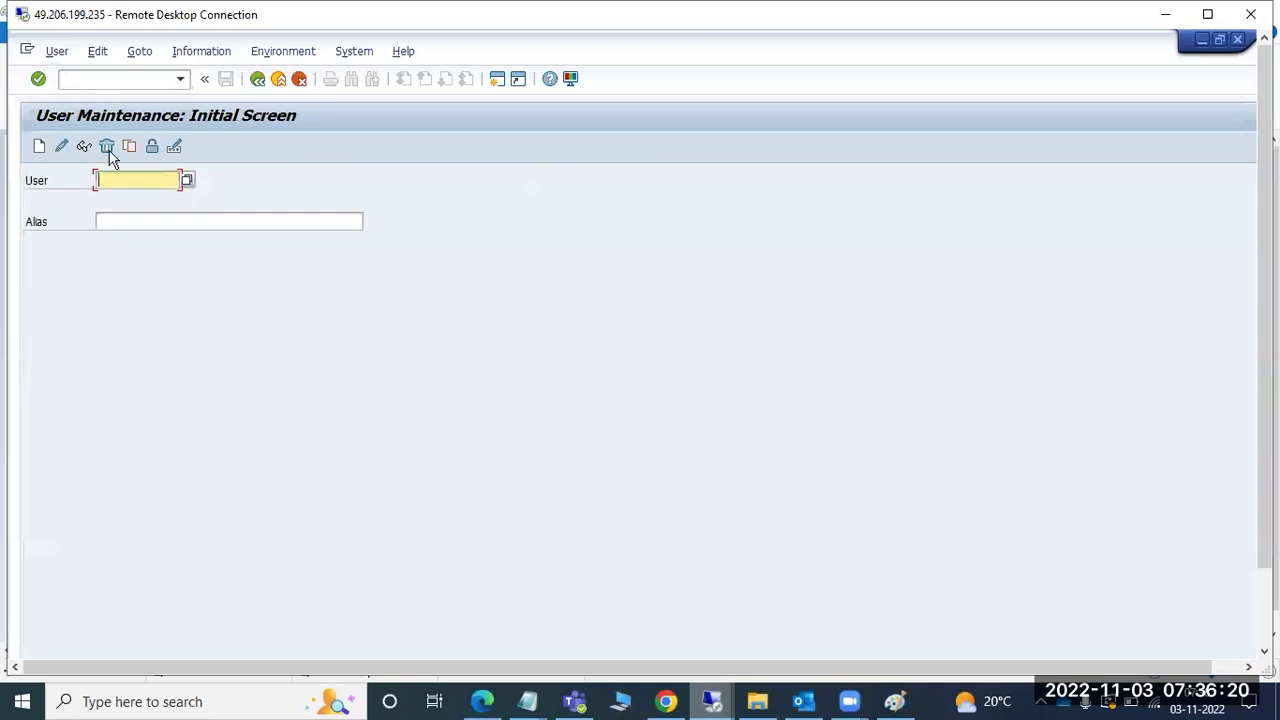
# - Enter BASIS1 as the user and try to create it as a copy of user BASIS
pyautogui.write('BASIS1')
pyautogui.click(129, 146)
pyautogui.click(348, 348)
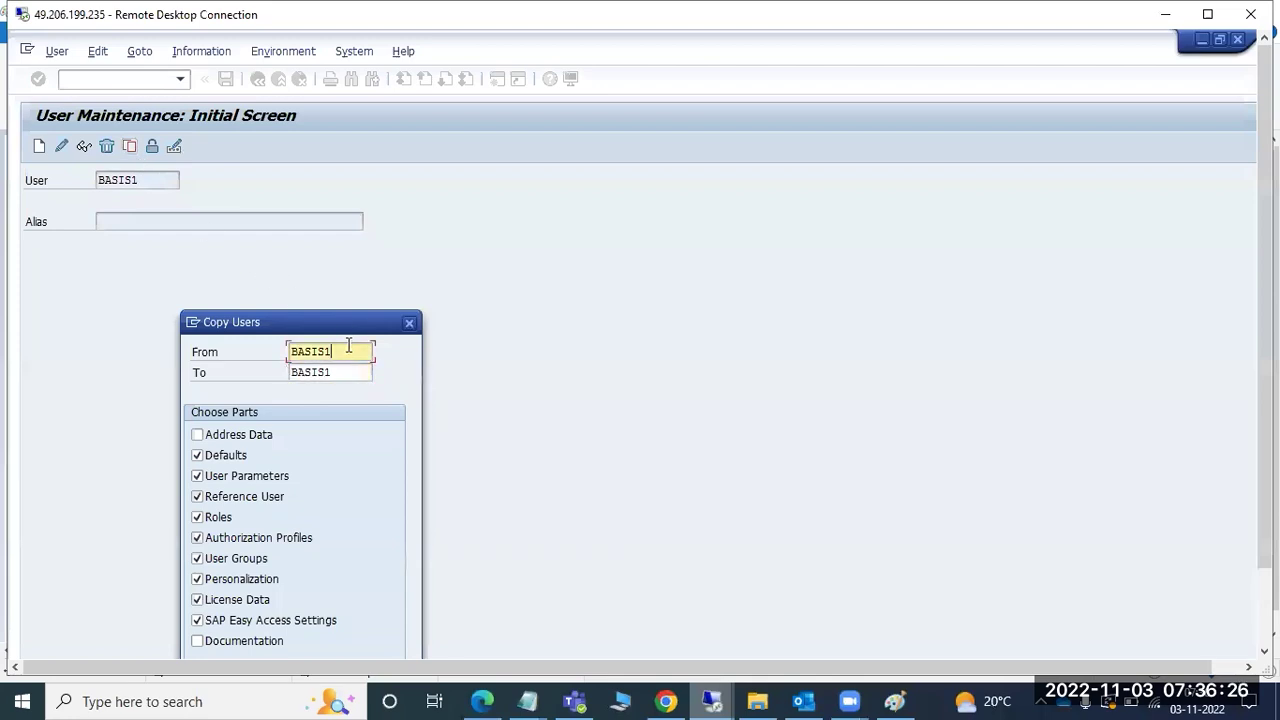
pyautogui.press('Tab')
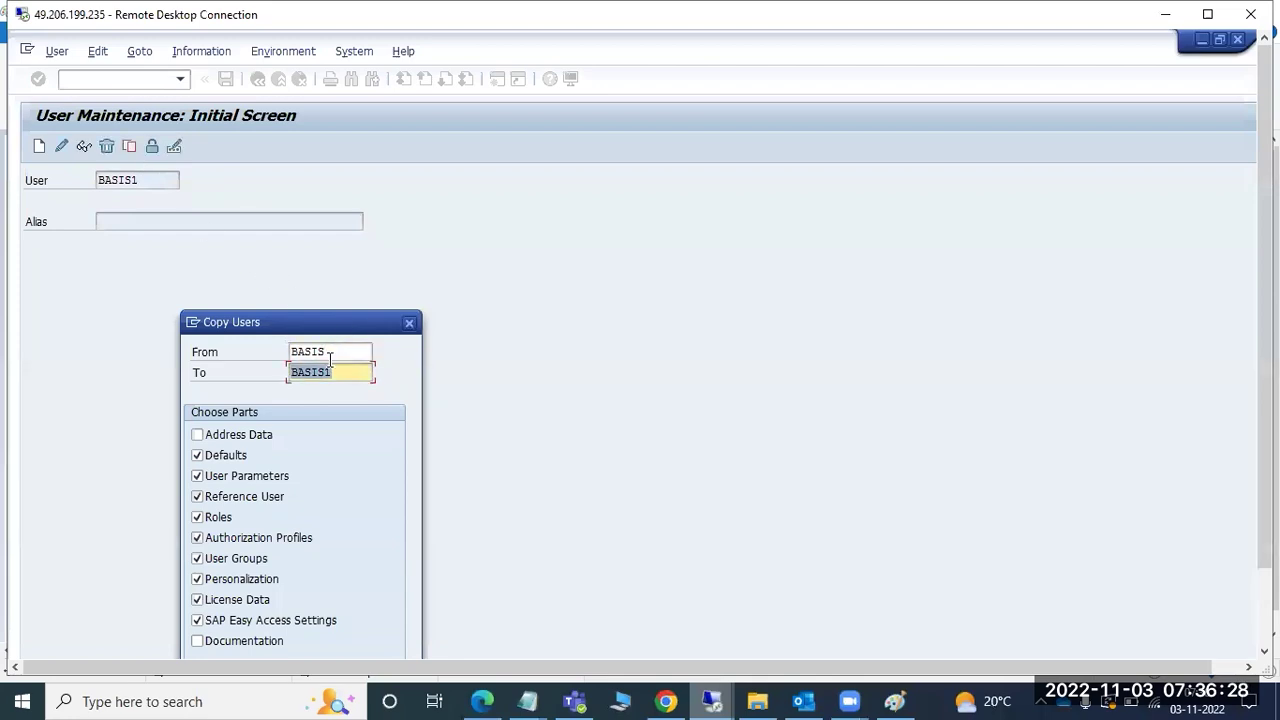
pyautogui.scroll(-2, 1264, 350)
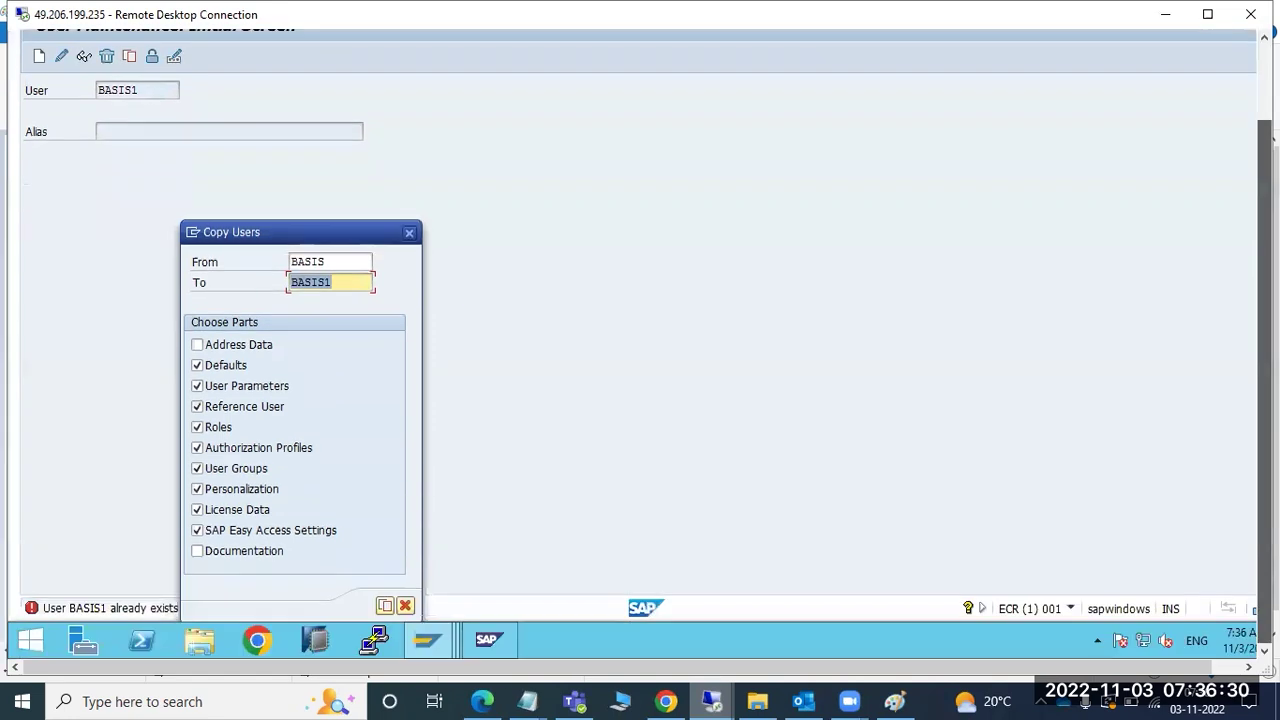
pyautogui.scroll(1, 1264, 350)
# - Try to copy user BASIS to BASIS2, change the target to BASIS3 and cancel the copy
pyautogui.click(334, 316)
pyautogui.press('BackSpace')
pyautogui.write('2')
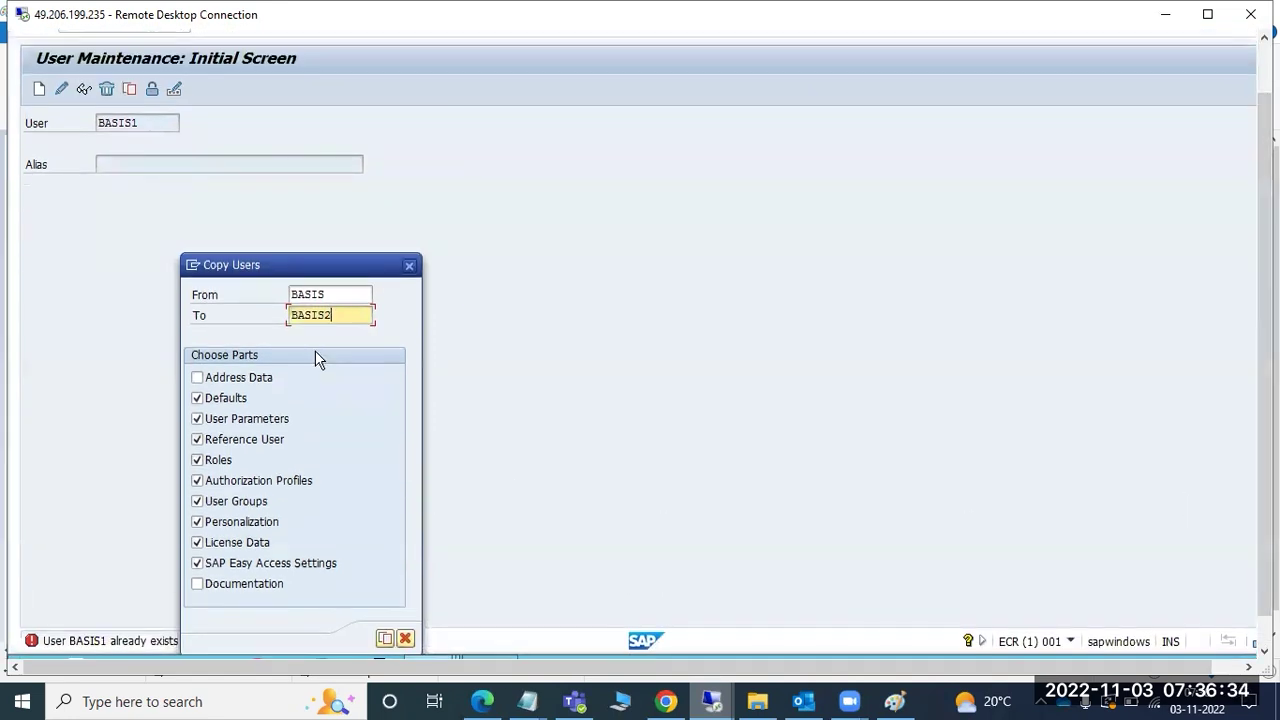
pyautogui.click(385, 638)
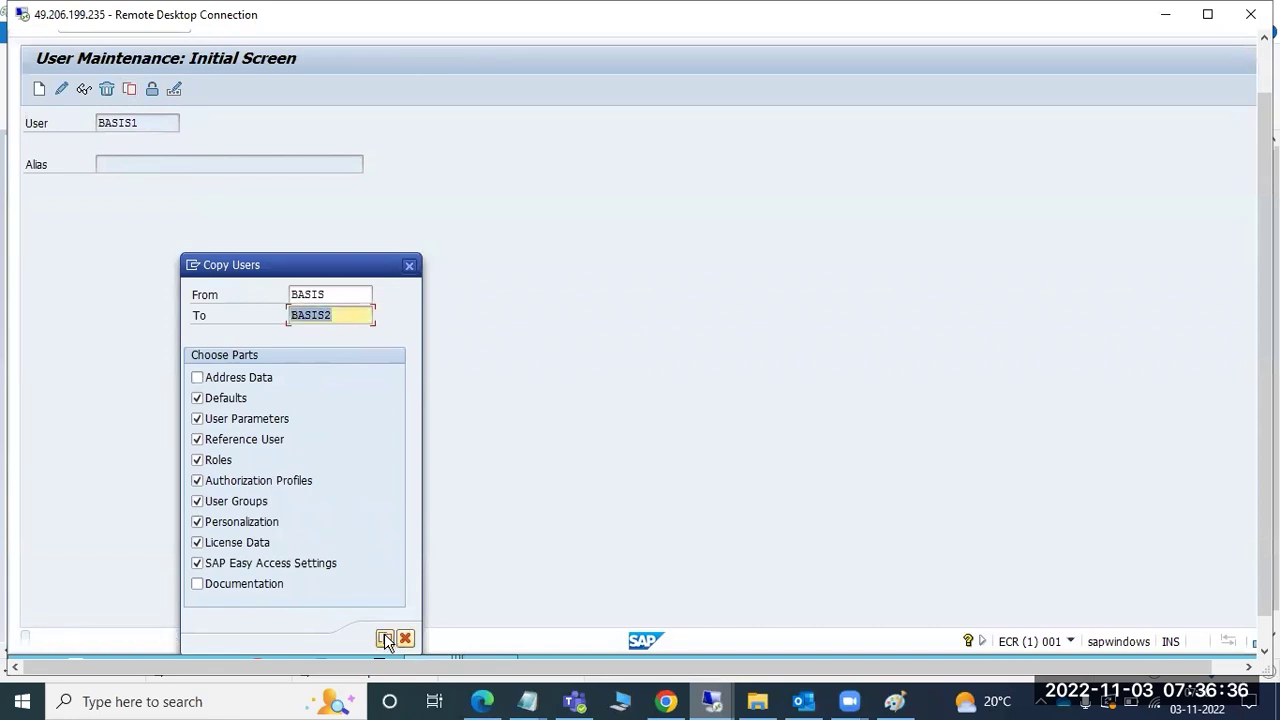
pyautogui.click(342, 318)
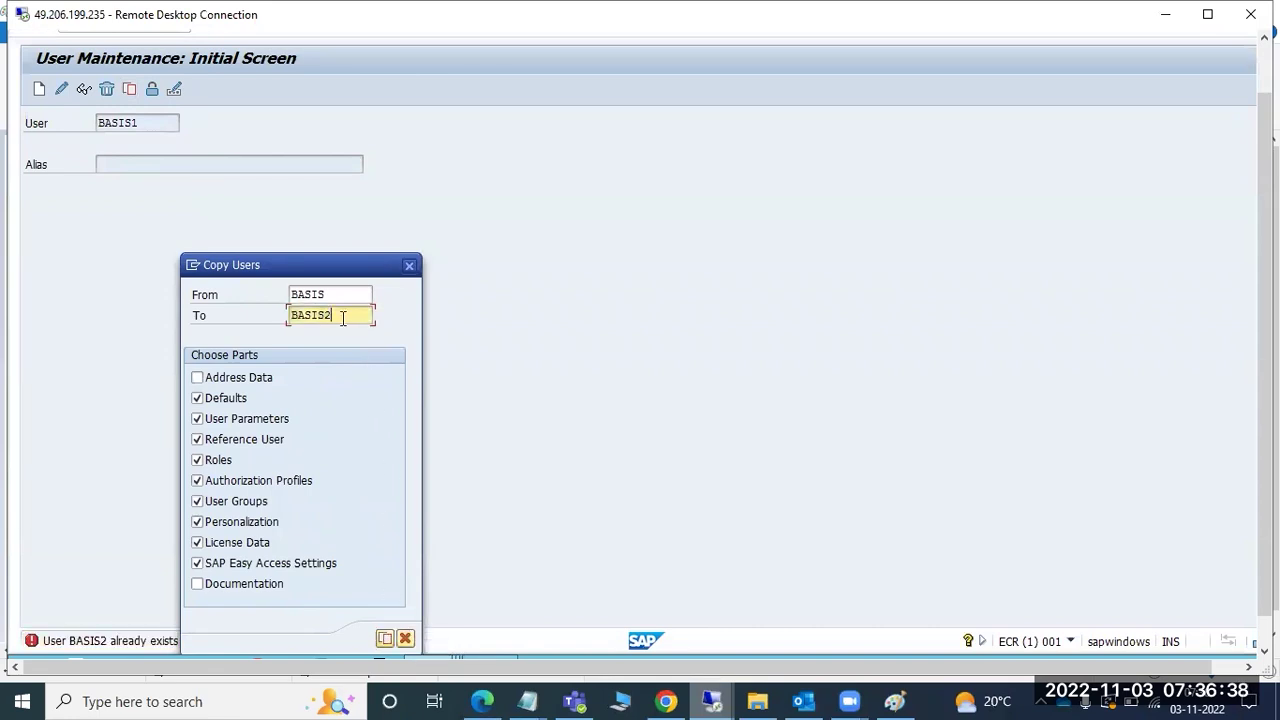
pyautogui.press('BackSpace')
pyautogui.write('3')
pyautogui.click(402, 640)
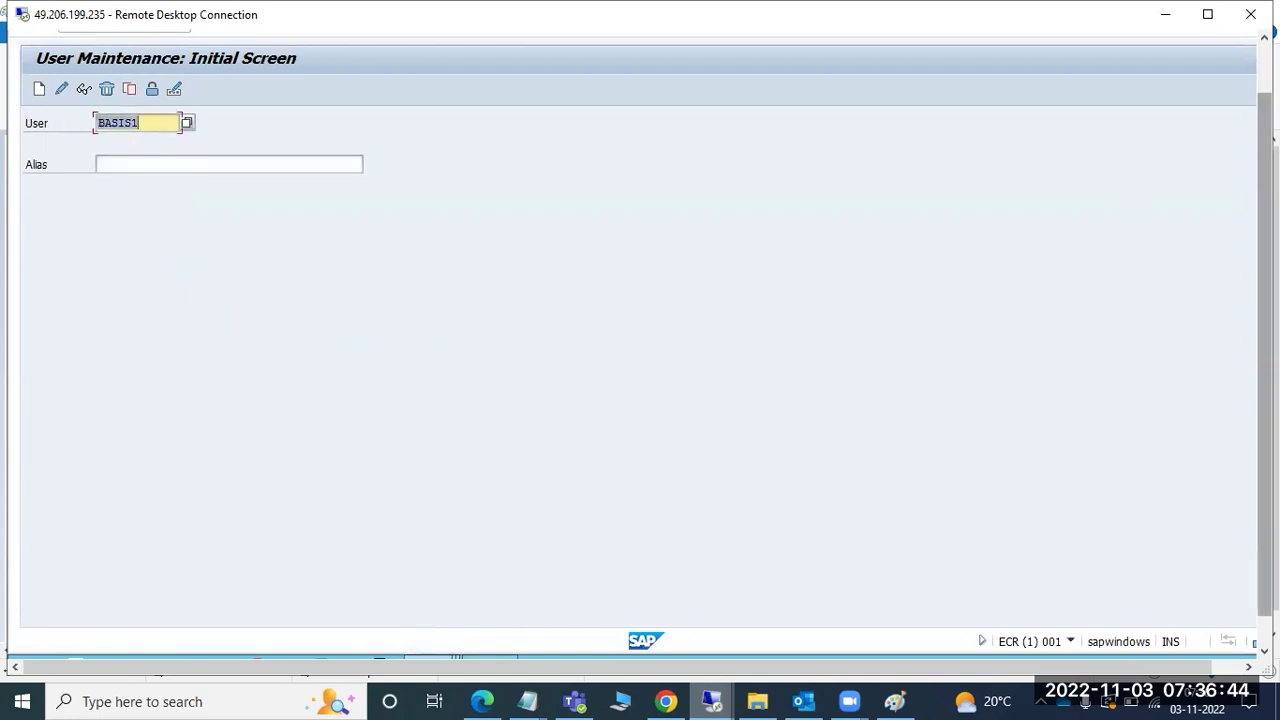
# - Copy user BASIS1 to BASIS10, keeping the preselected parts
pyautogui.moveTo(1264, 200); pyautogui.dragTo(1264, 140)
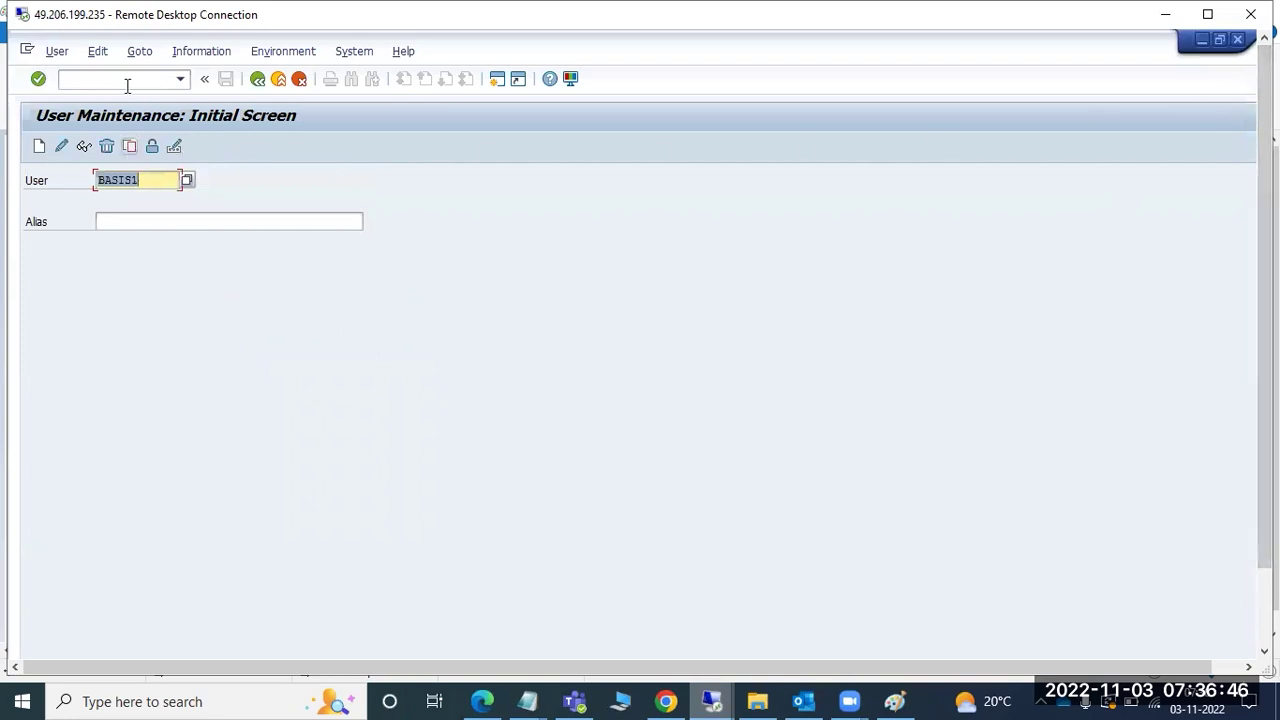
pyautogui.click(131, 144)
pyautogui.click(347, 369)
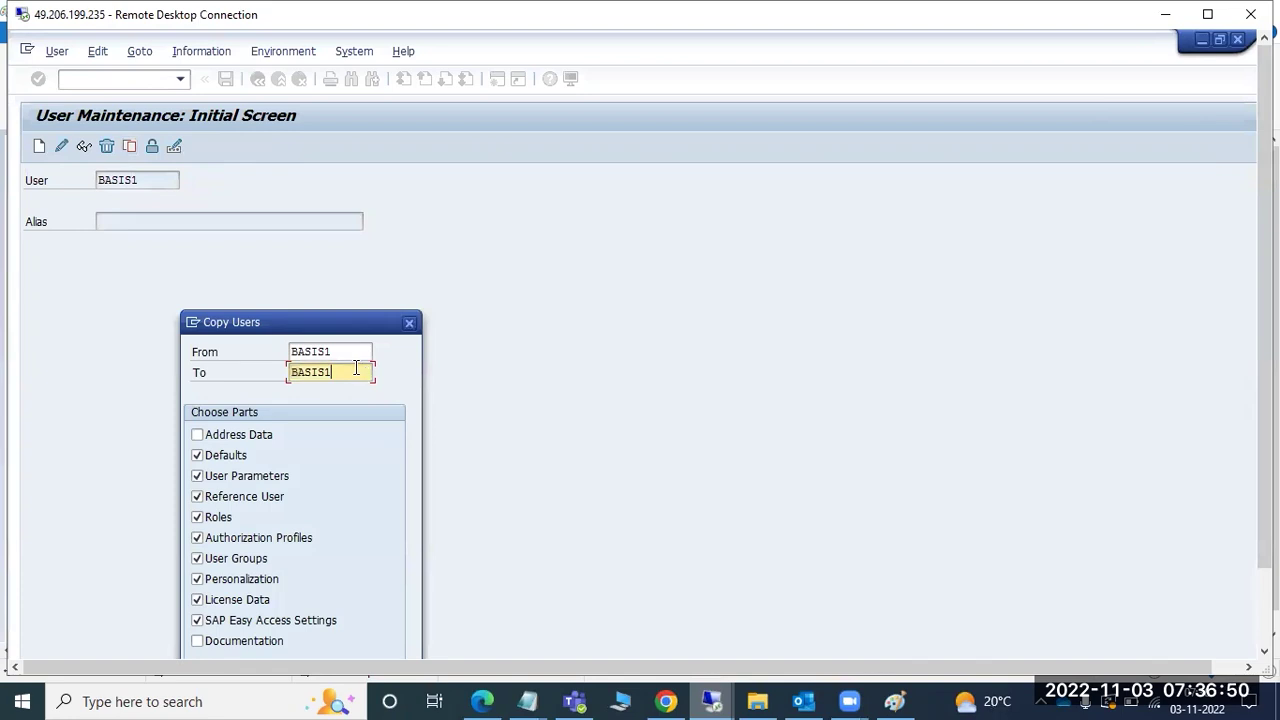
pyautogui.write('0')
pyautogui.moveTo(1264, 300); pyautogui.dragTo(1264, 378)
pyautogui.click(385, 607)
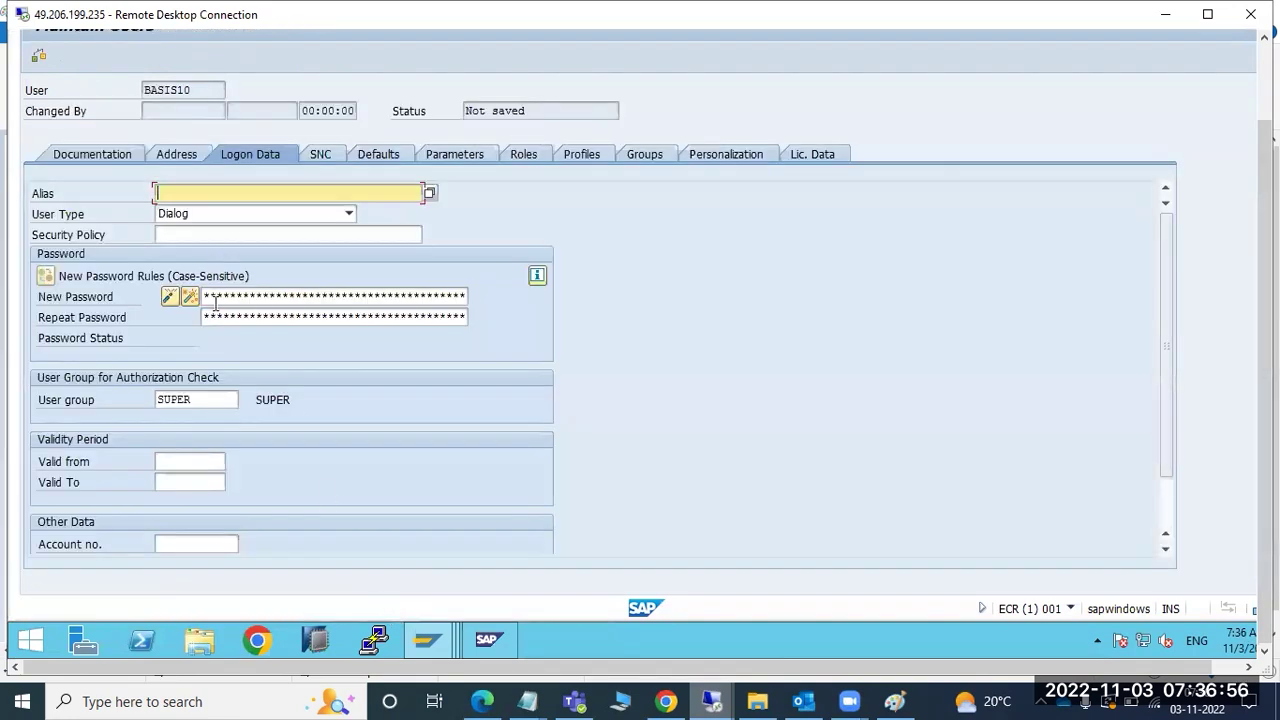
# - Enter and repeat the new password for user BASIS10, save the user and check the status message
pyautogui.click(212, 296)
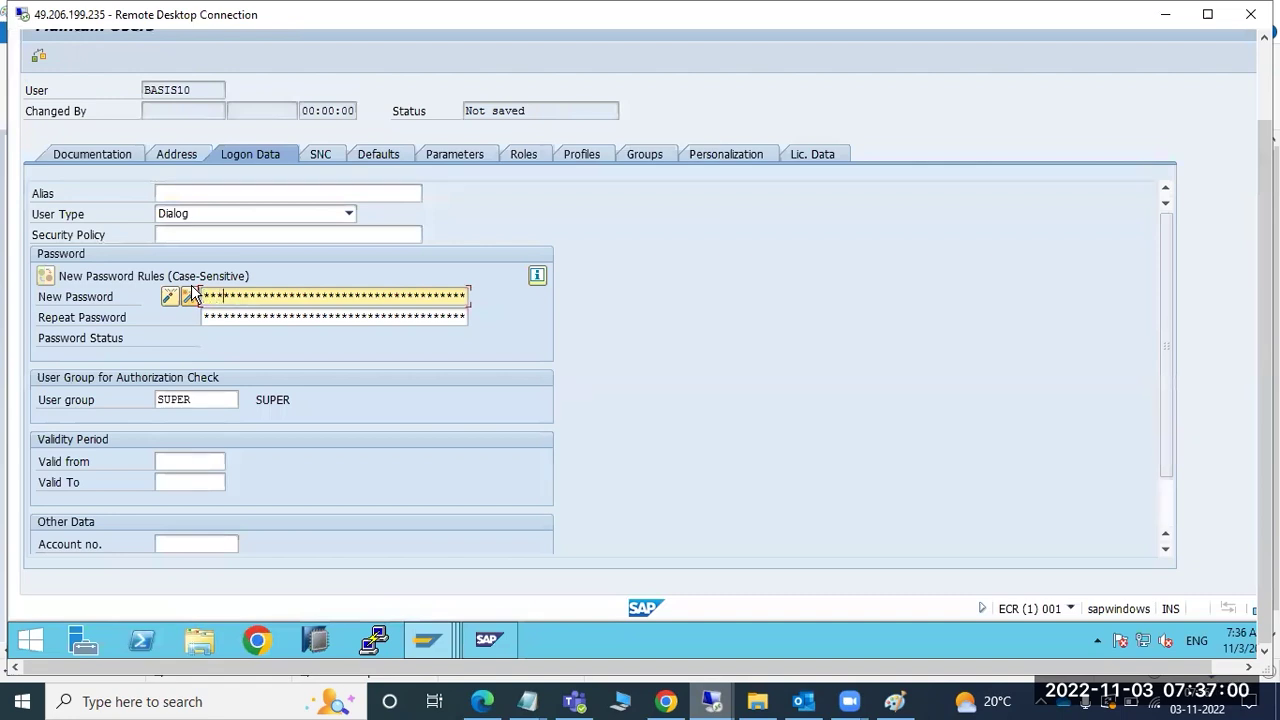
pyautogui.press('Tab')
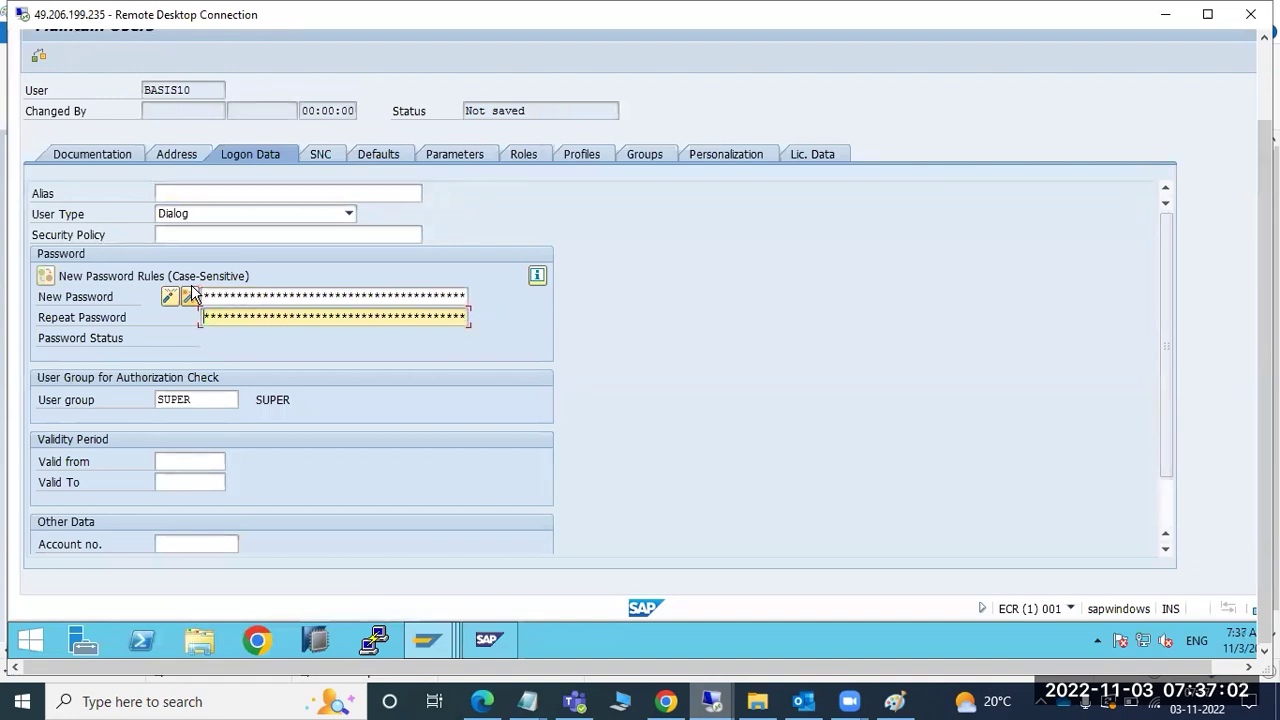
pyautogui.write('*******')
pyautogui.scroll(2, 1265, 300)
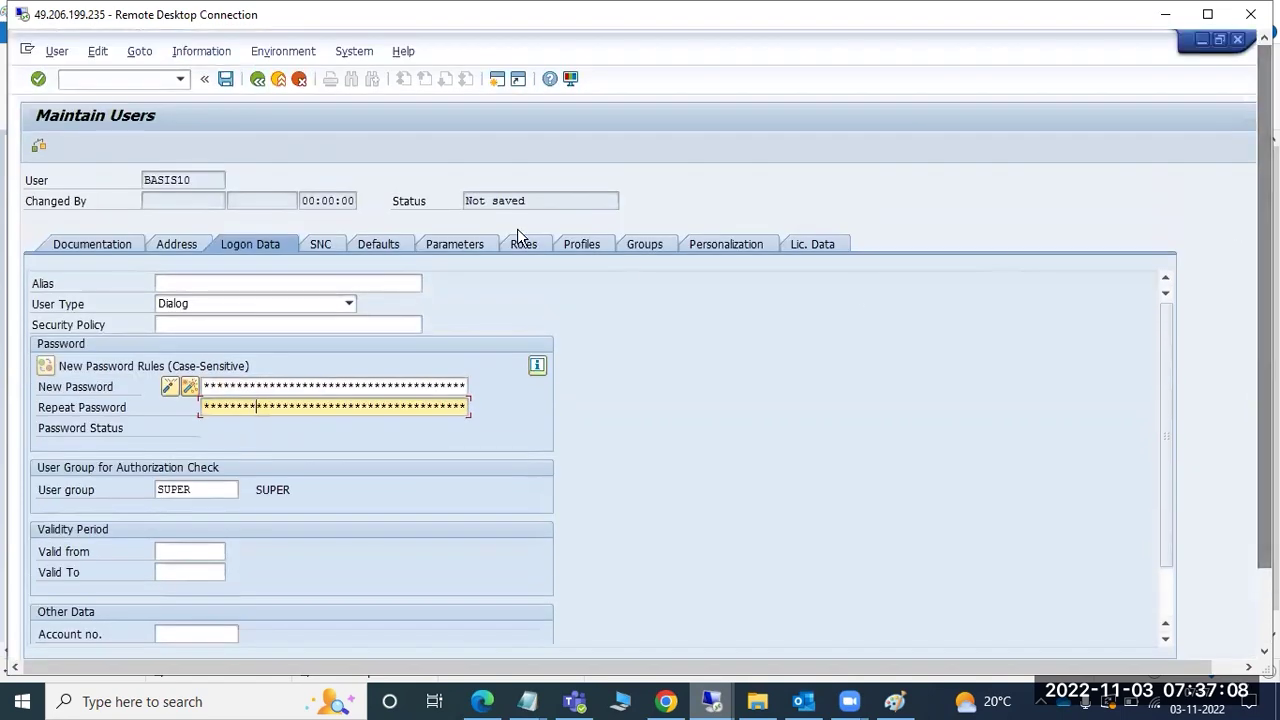
pyautogui.click(225, 86)
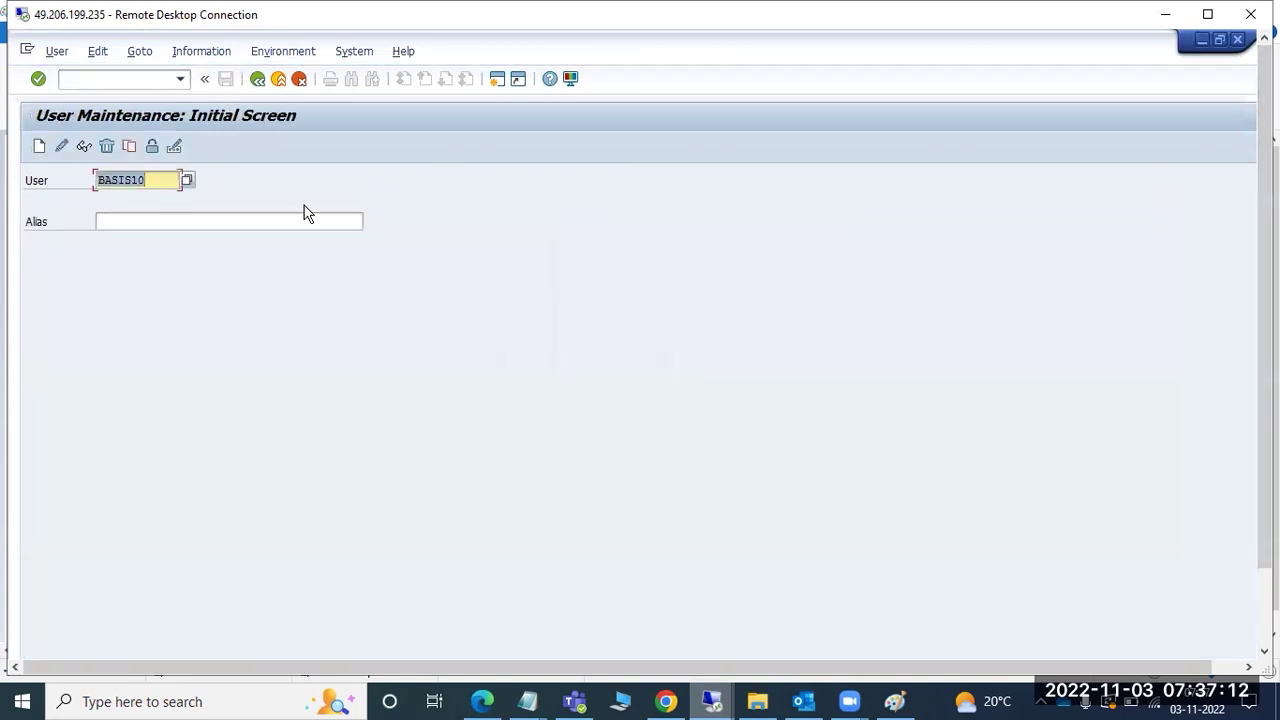
pyautogui.scroll(-2, 1265, 300)
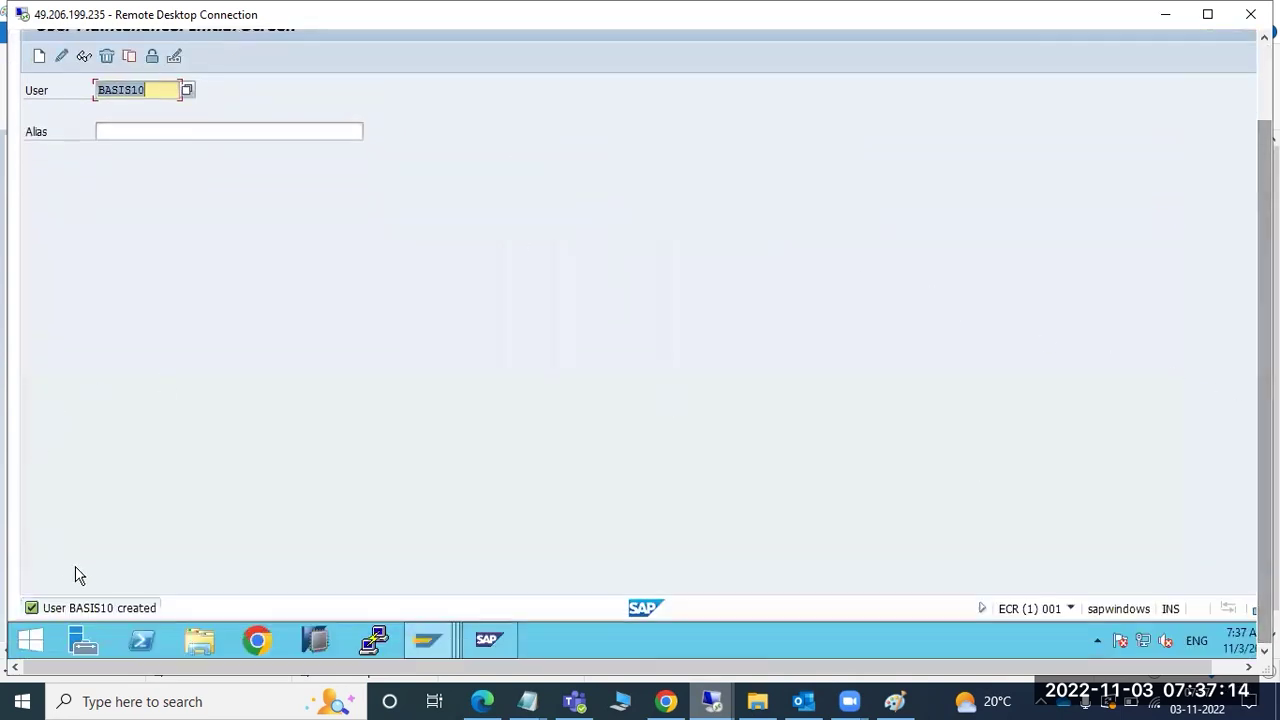
pyautogui.scroll(2, 957, 320)
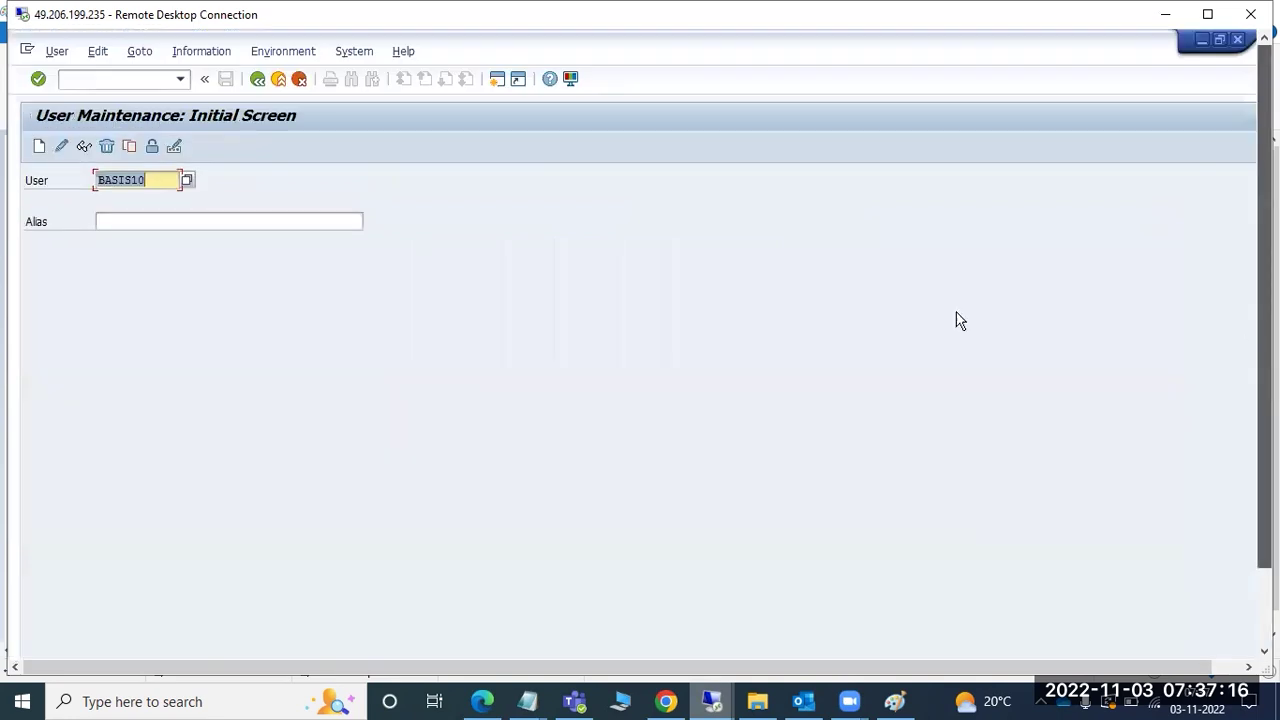
# - Copy user BASIS10 to BASIS11, keeping the preselected parts
pyautogui.click(152, 184)
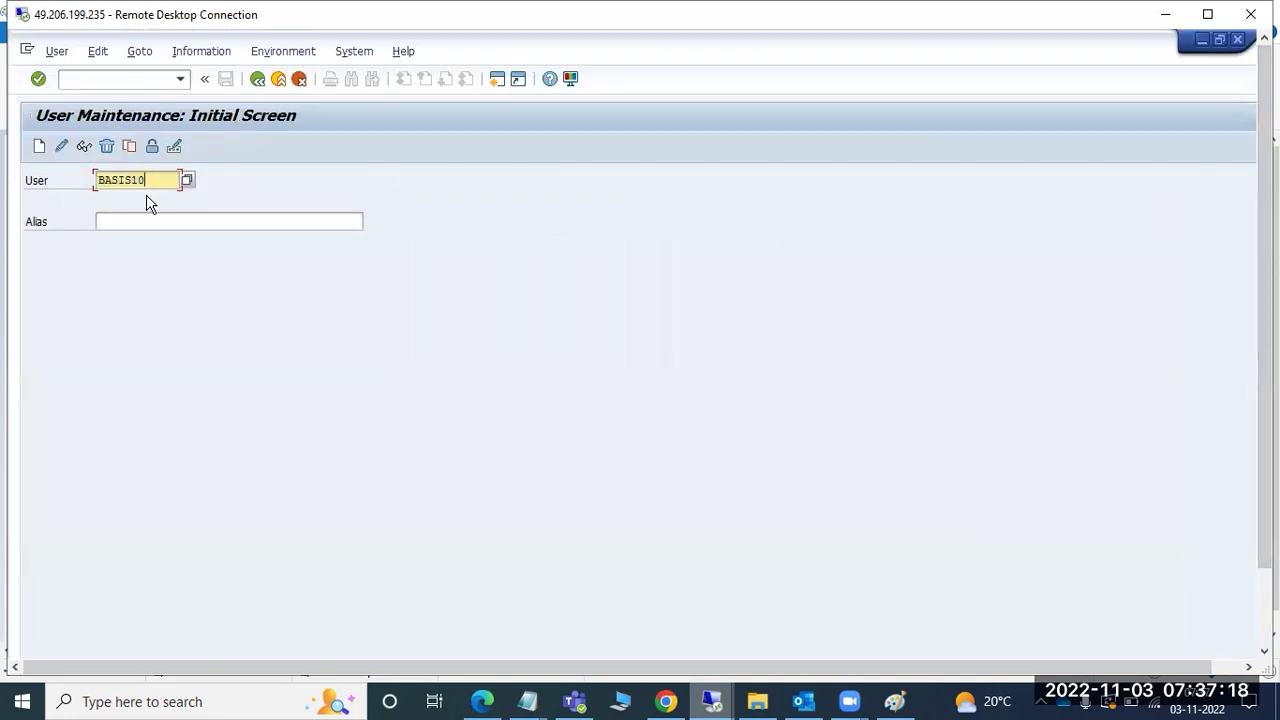
pyautogui.write('1')
pyautogui.click(129, 147)
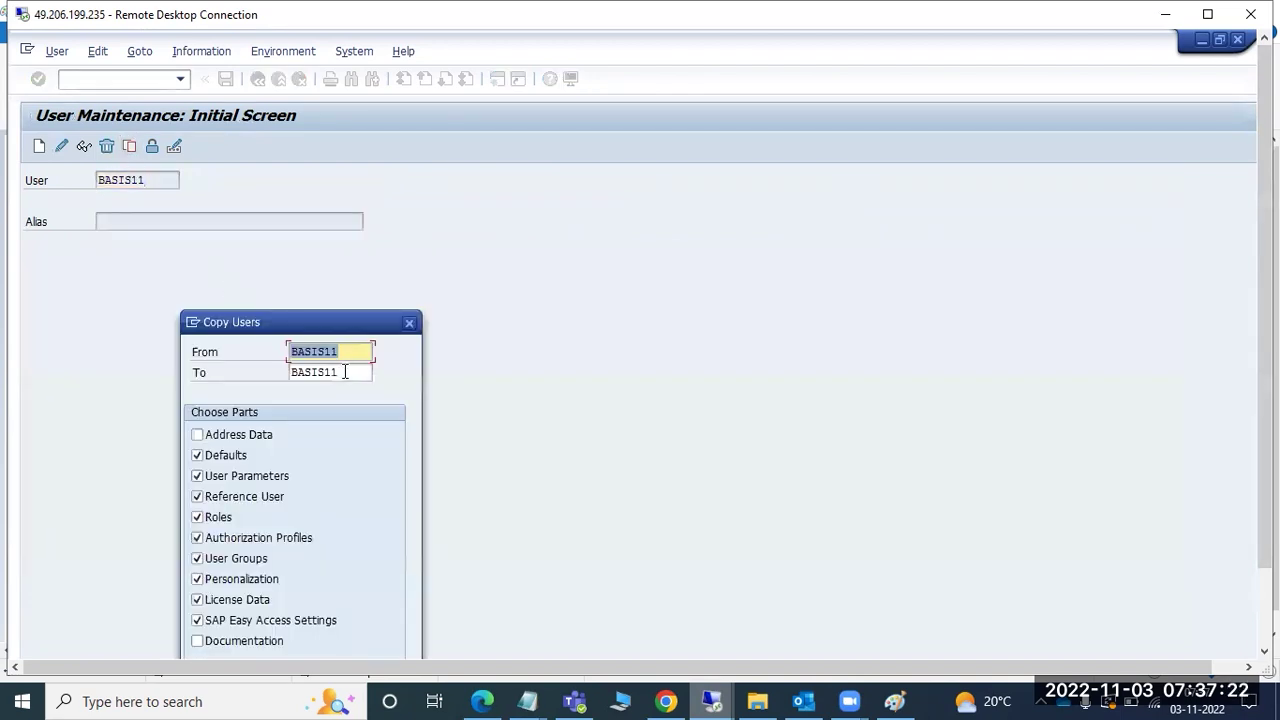
pyautogui.click(349, 358)
pyautogui.press('BackSpace')
pyautogui.write('0')
pyautogui.moveTo(1265, 520); pyautogui.dragTo(1265, 596)
pyautogui.click(386, 605)
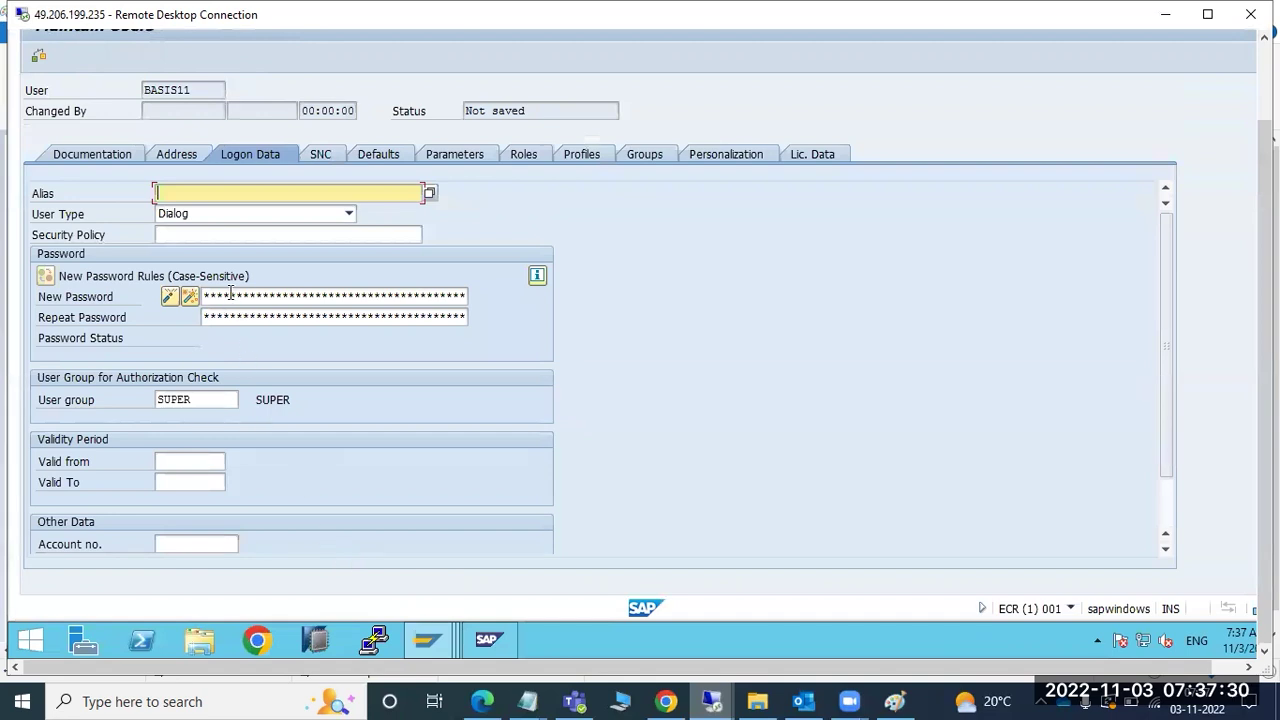
# - Enter and repeat the new password for user BASIS11 and save the user
pyautogui.click(229, 295)
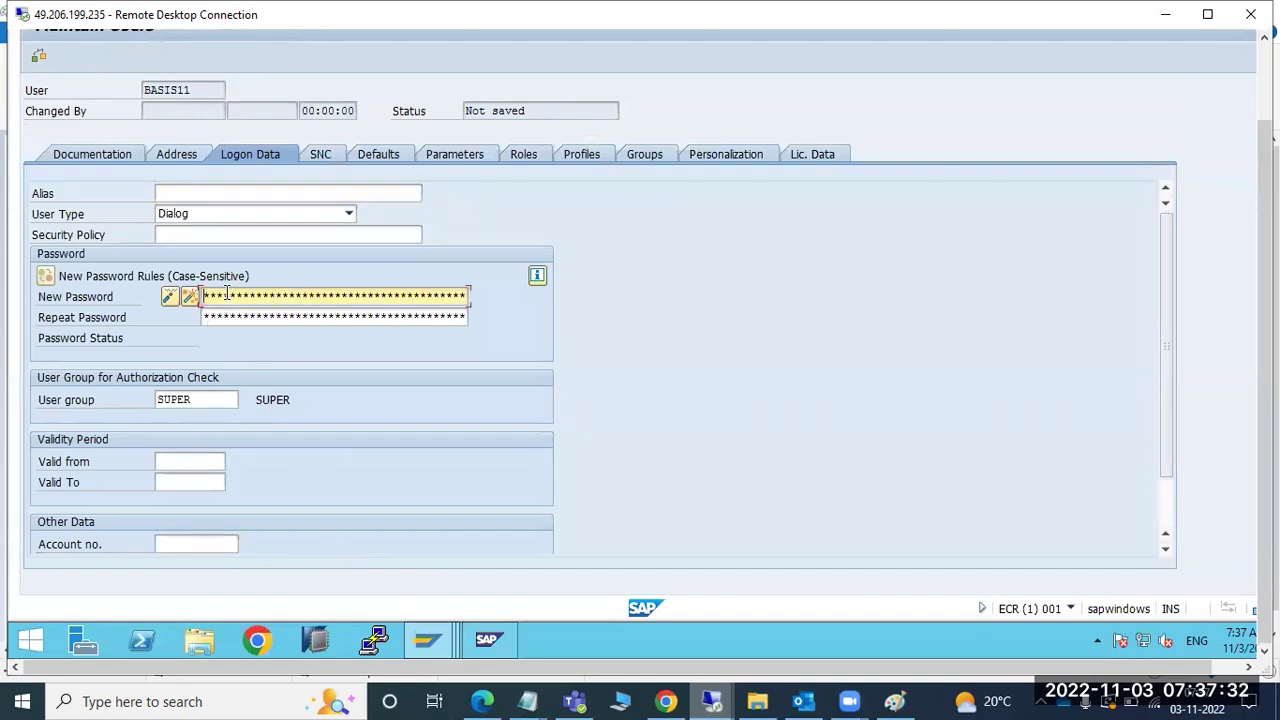
pyautogui.press('Tab')
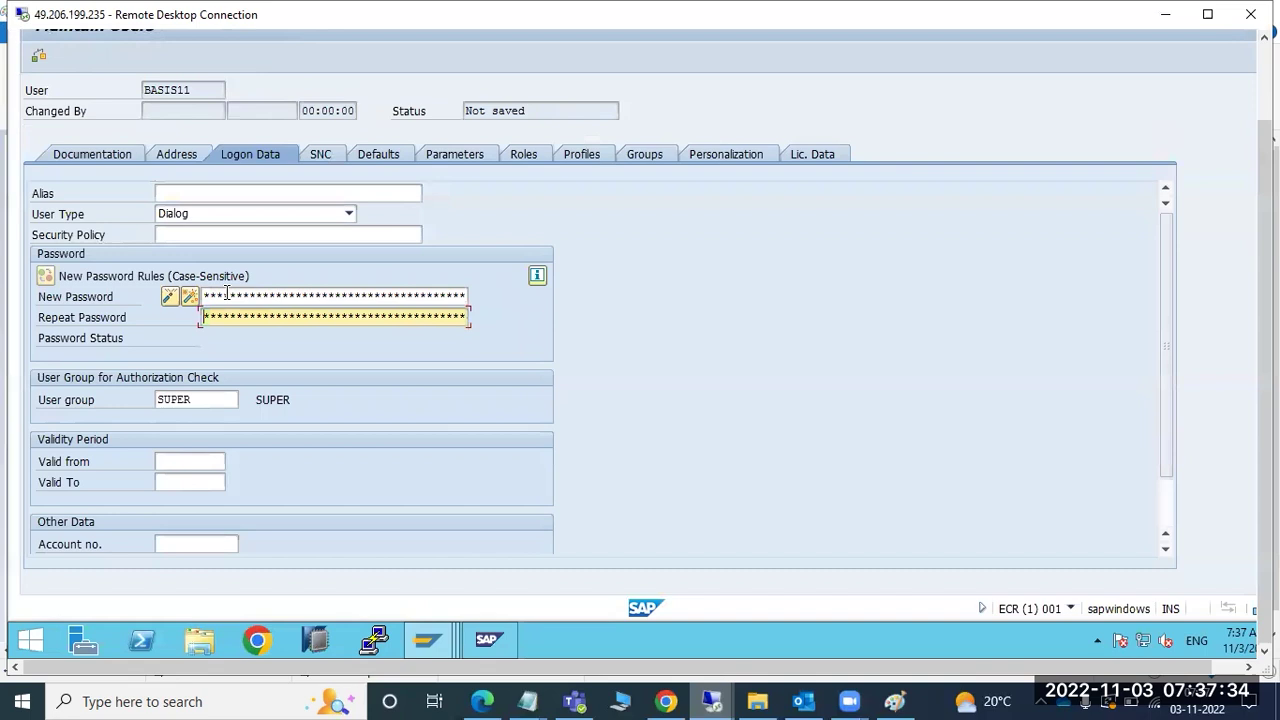
pyautogui.write('****')
pyautogui.scroll(2, 1250, 140)
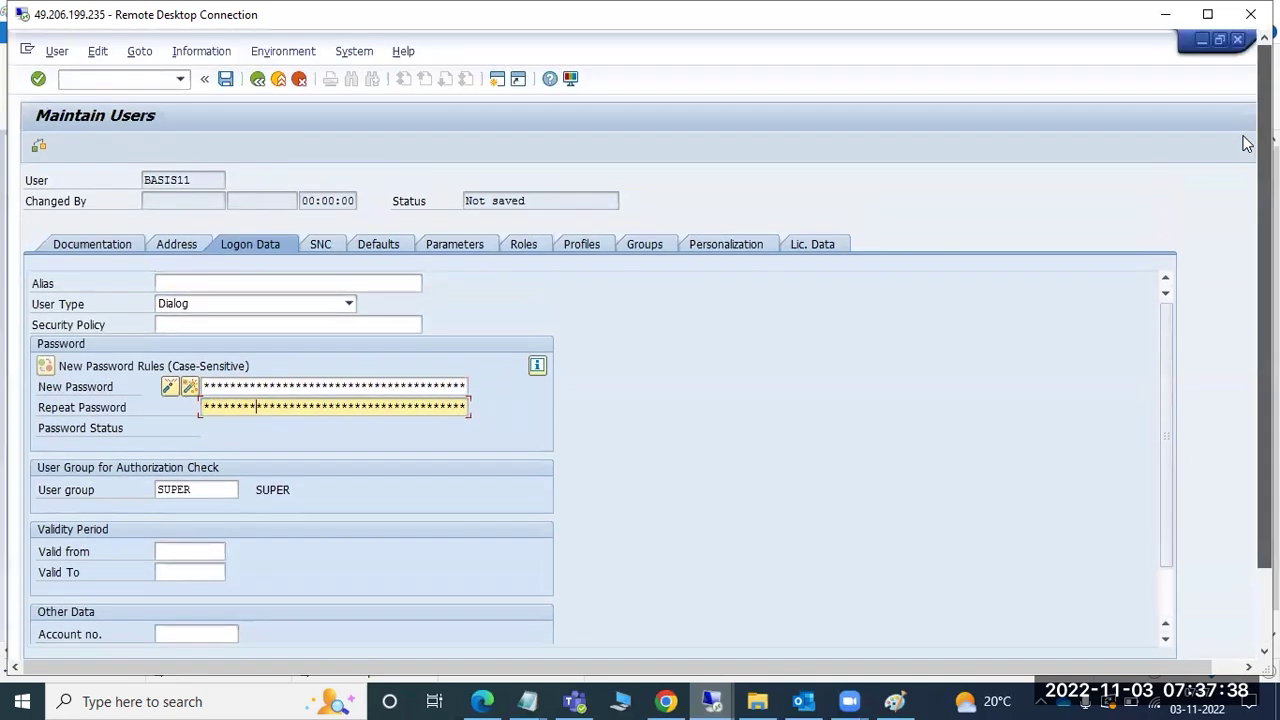
pyautogui.click(227, 80)
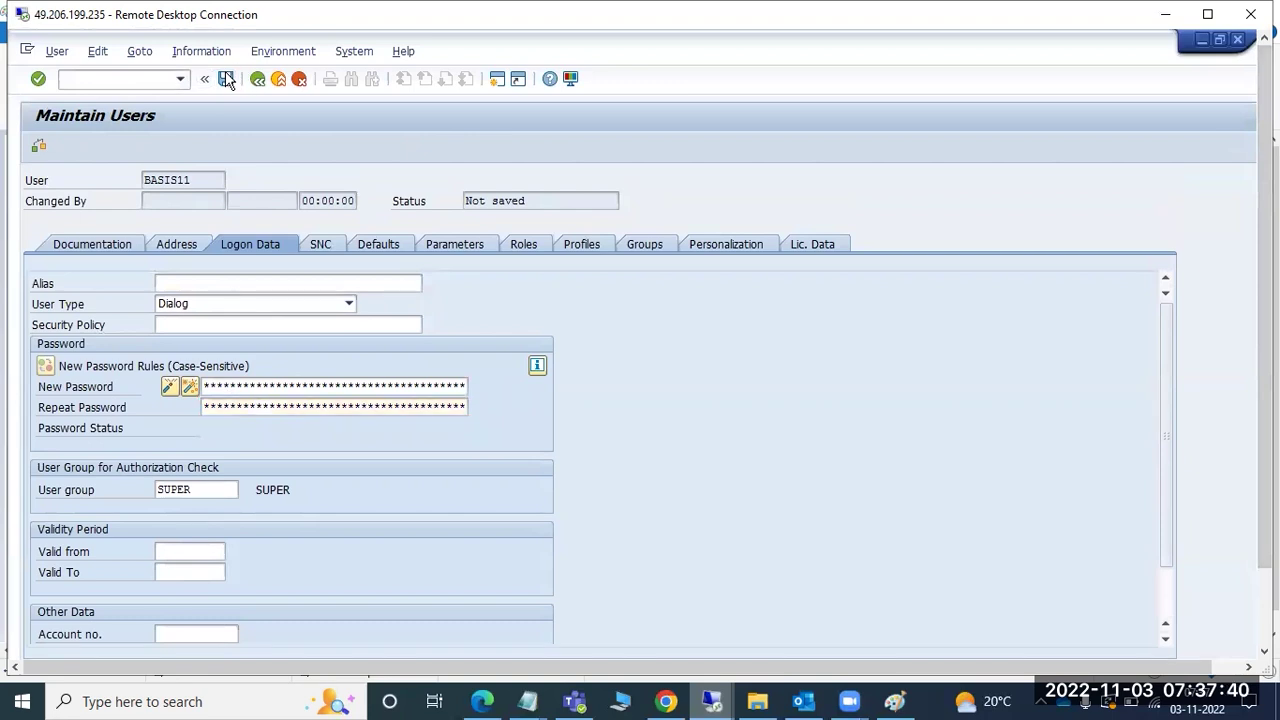
# - Copy user BASIS10 to BASIS12, keeping the preselected parts
pyautogui.click(175, 178)
pyautogui.press('BackSpace')
pyautogui.write('2')
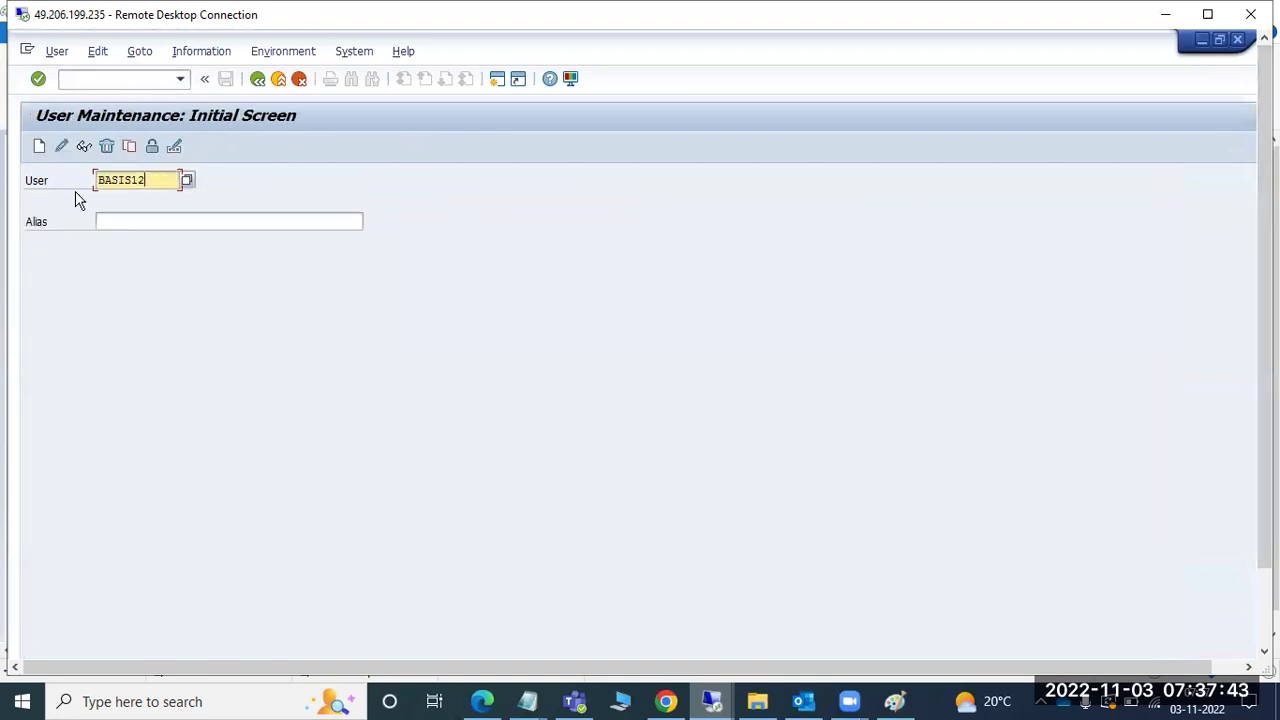
pyautogui.click(129, 146)
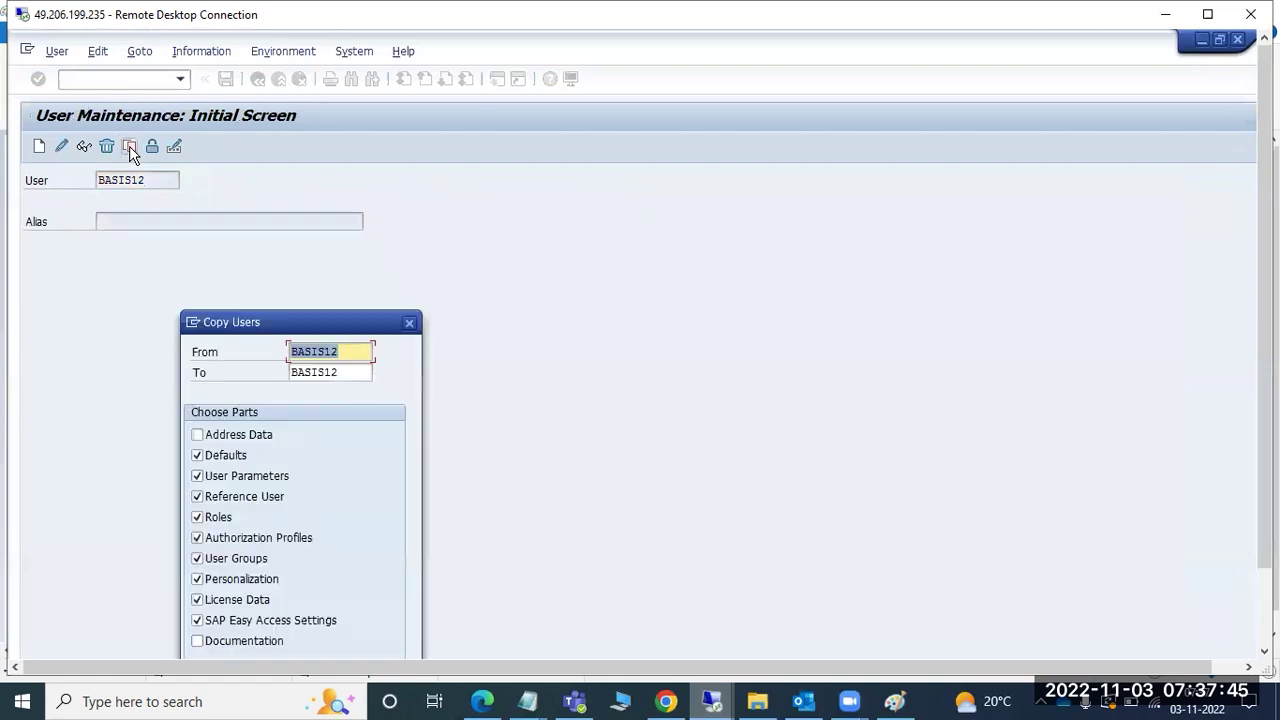
pyautogui.click(350, 355)
pyautogui.press('BackSpace')
pyautogui.write('0')
pyautogui.scroll(-3, 640, 344)
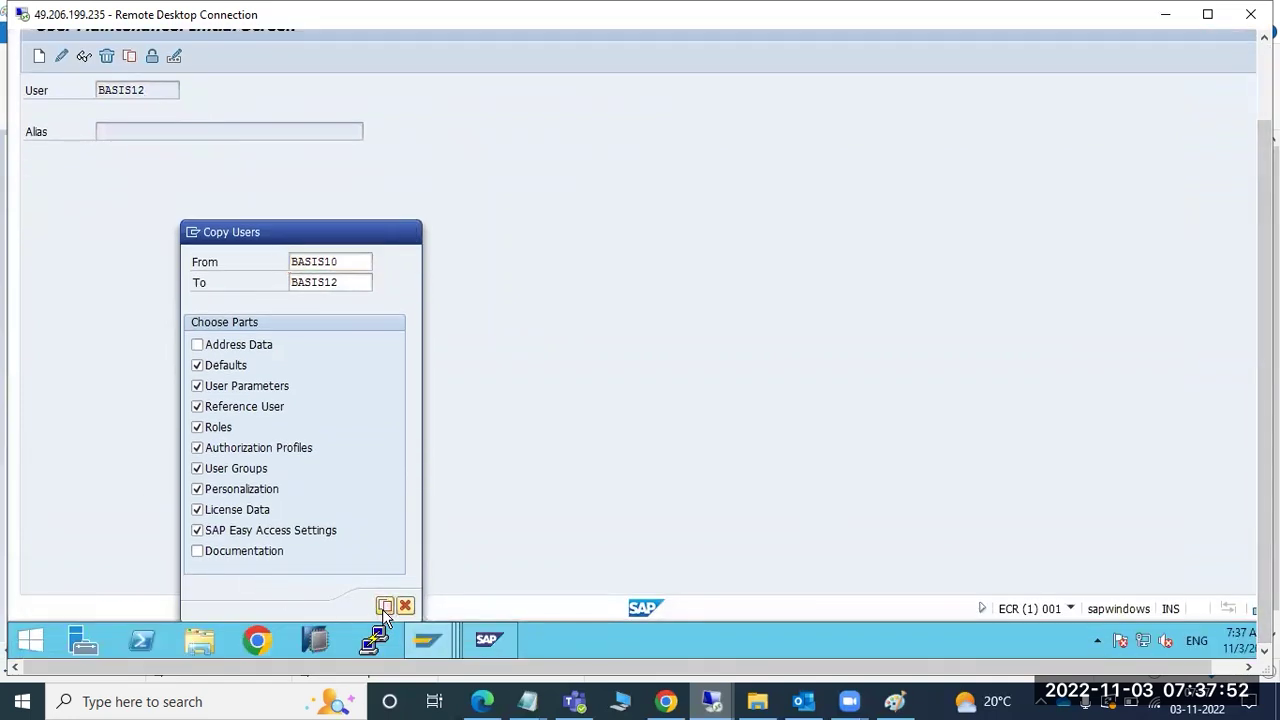
pyautogui.click(384, 606)
# - Enter and repeat the new password for user BASIS12 and save the user
pyautogui.click(259, 295)
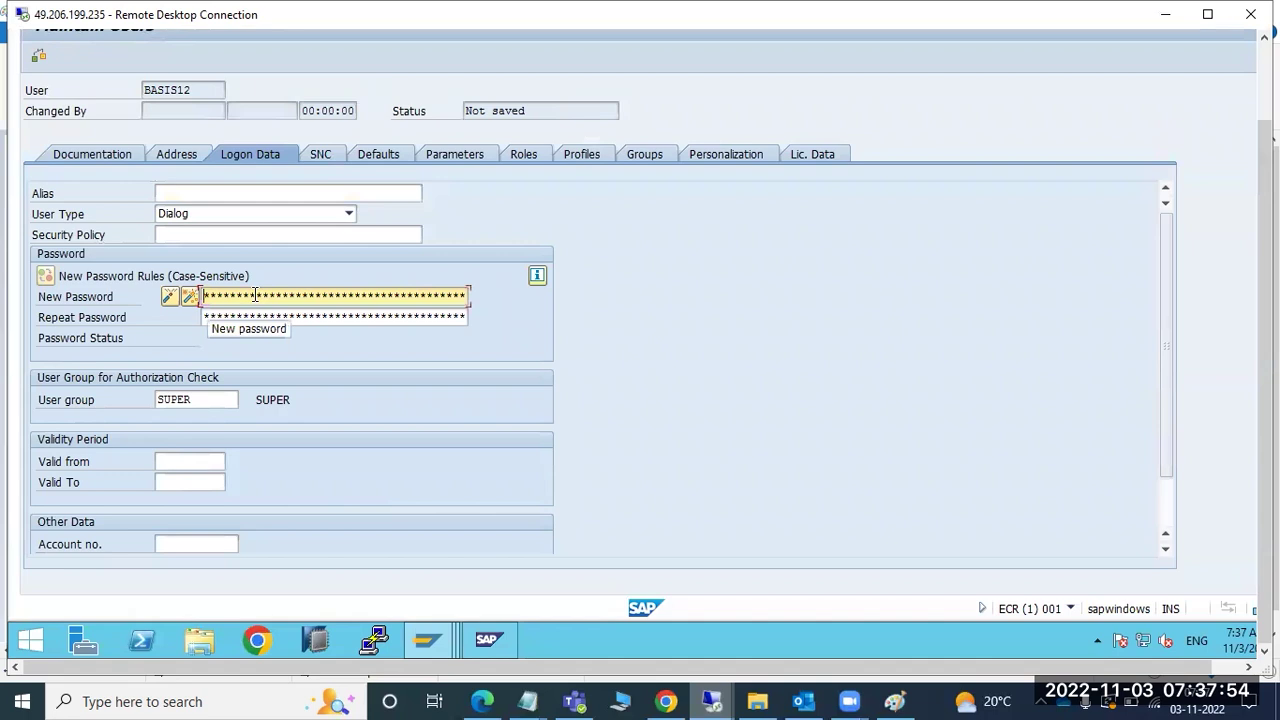
pyautogui.write('***')
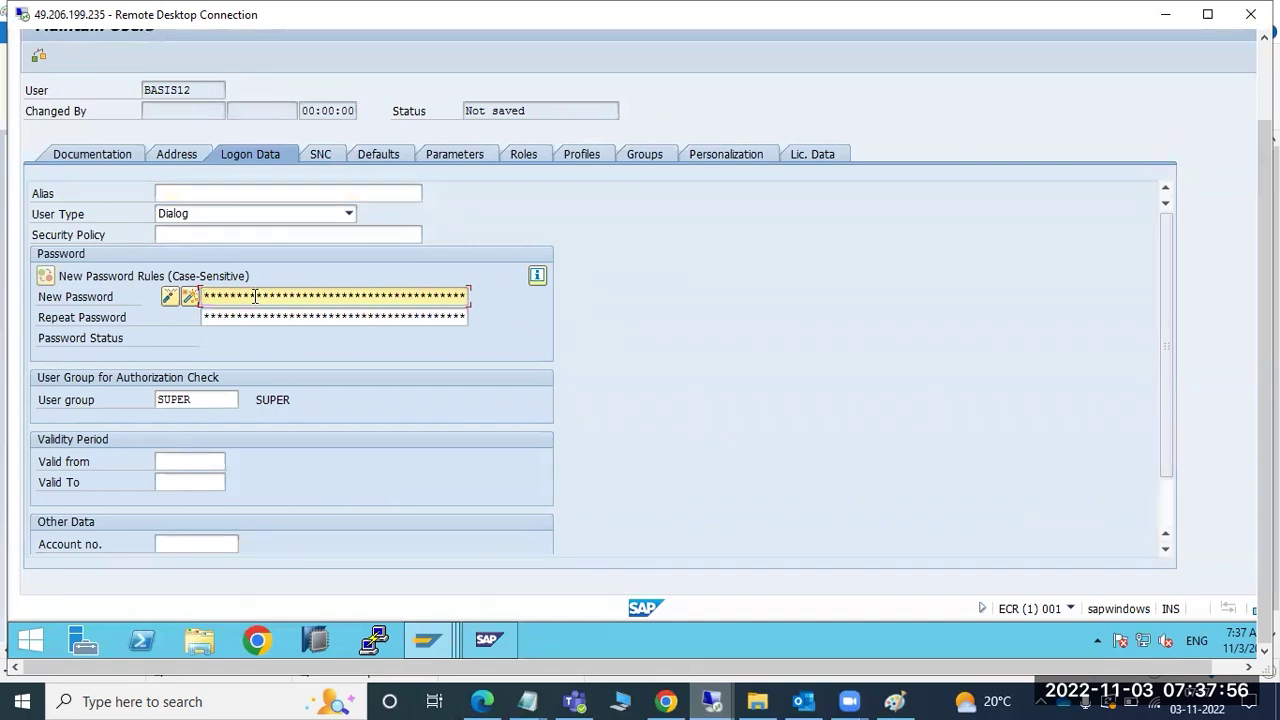
pyautogui.press('Tab')
pyautogui.write('******')
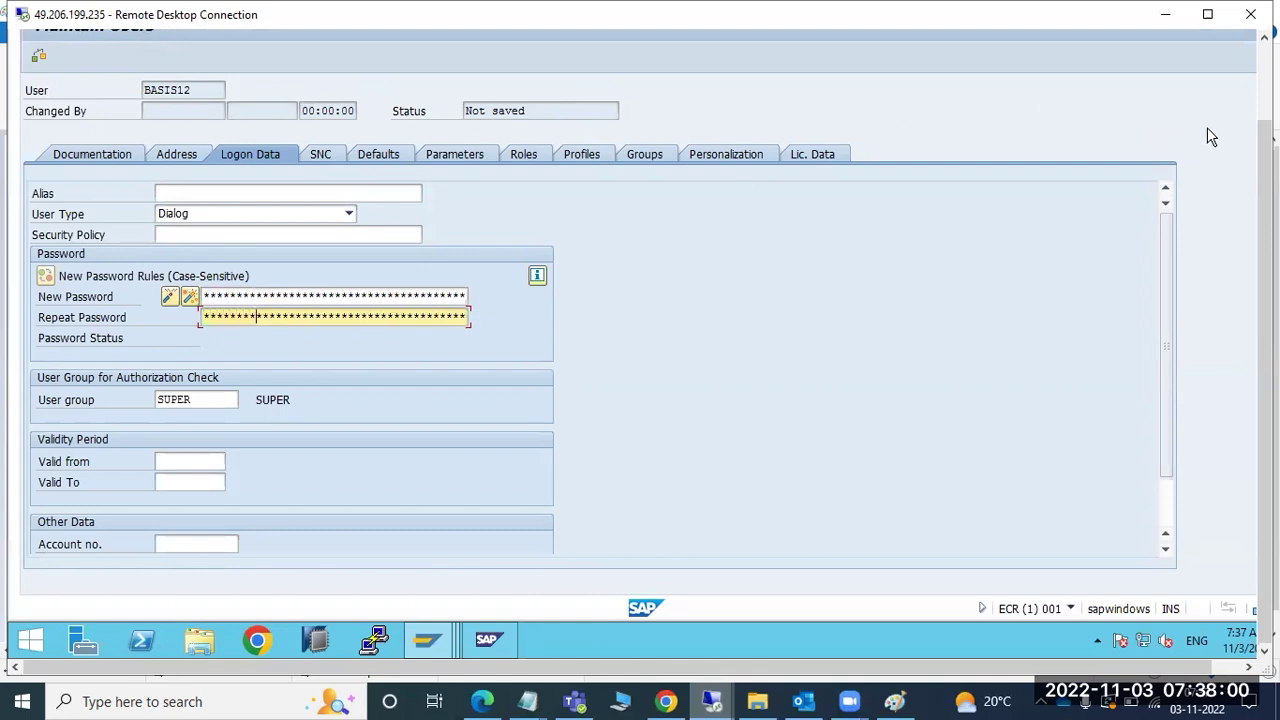
pyautogui.scroll(2, 1238, 121)
pyautogui.click(225, 67)
# - Copy user BASIS10 to BASIS13, keeping the preselected parts
pyautogui.click(175, 167)
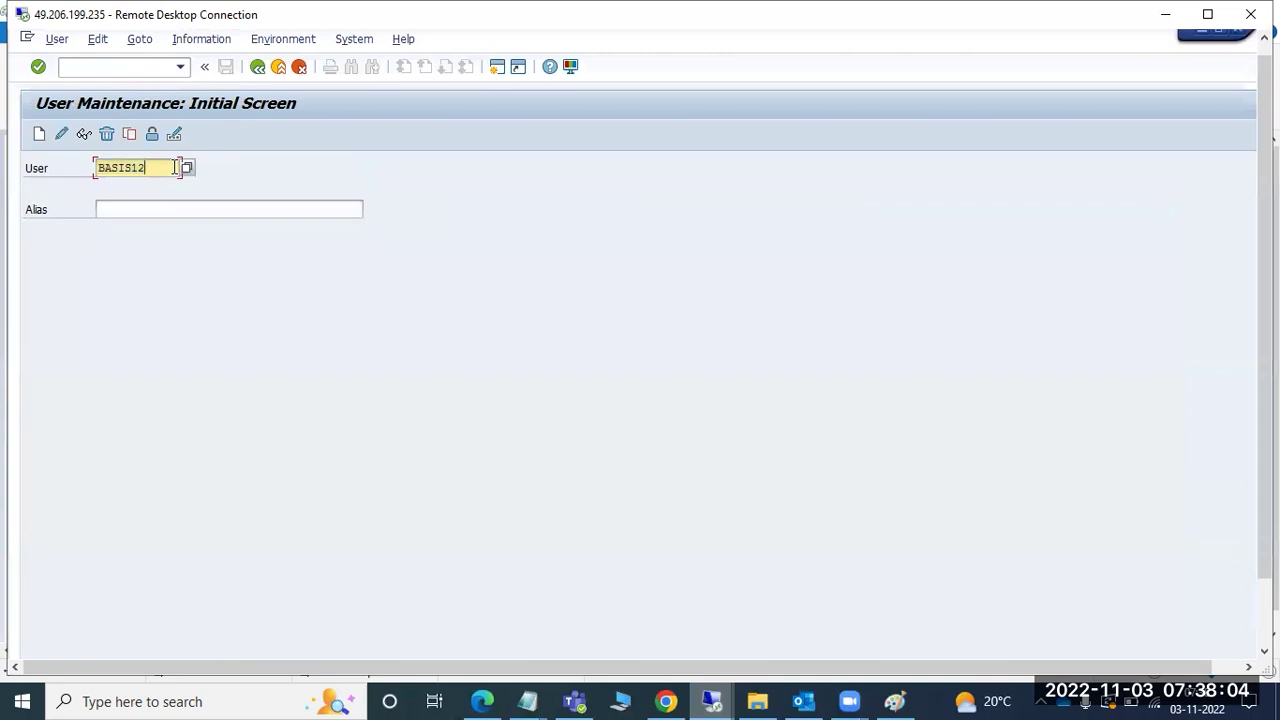
pyautogui.press('BackSpace')
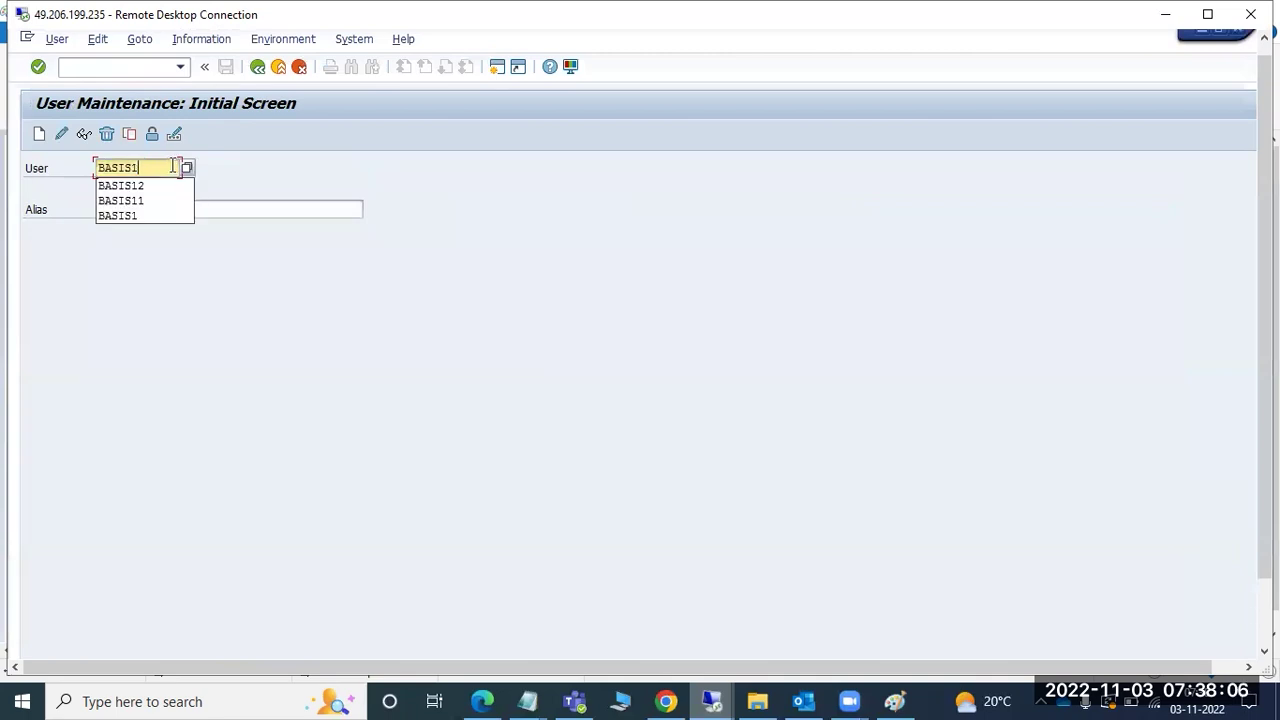
pyautogui.write('3')
pyautogui.click(129, 135)
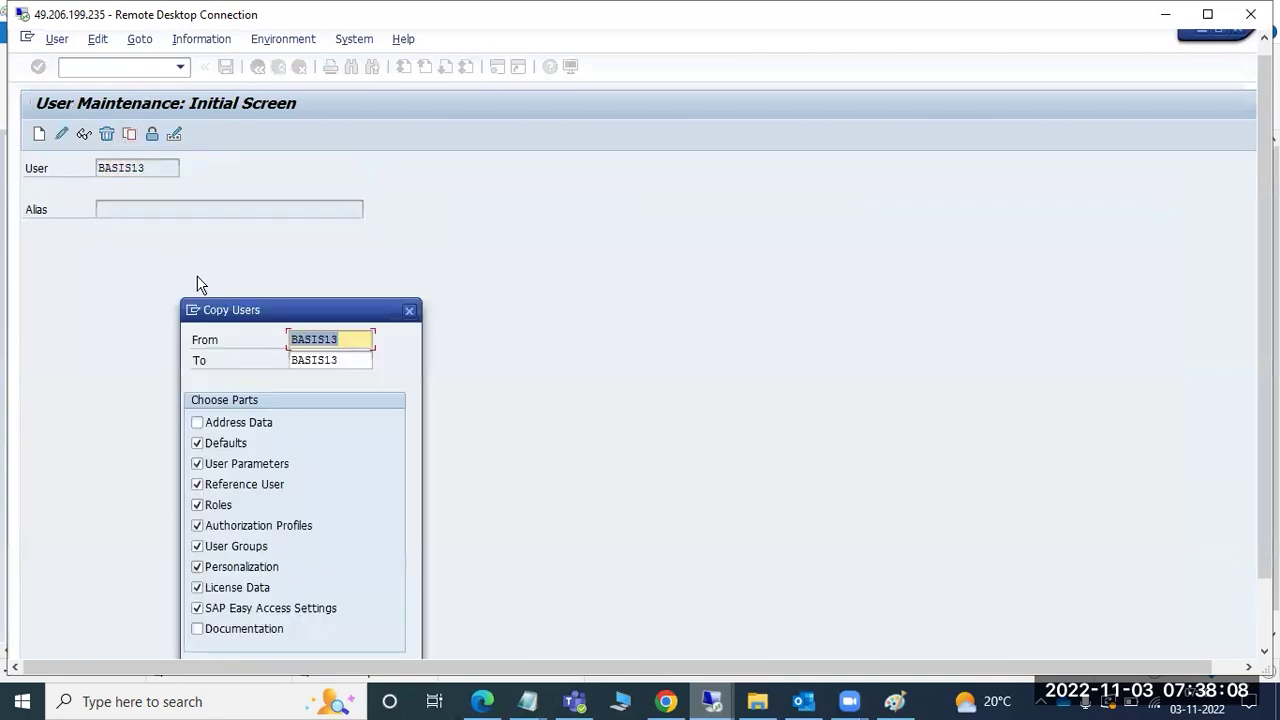
pyautogui.press('BackSpace')
pyautogui.write('0')
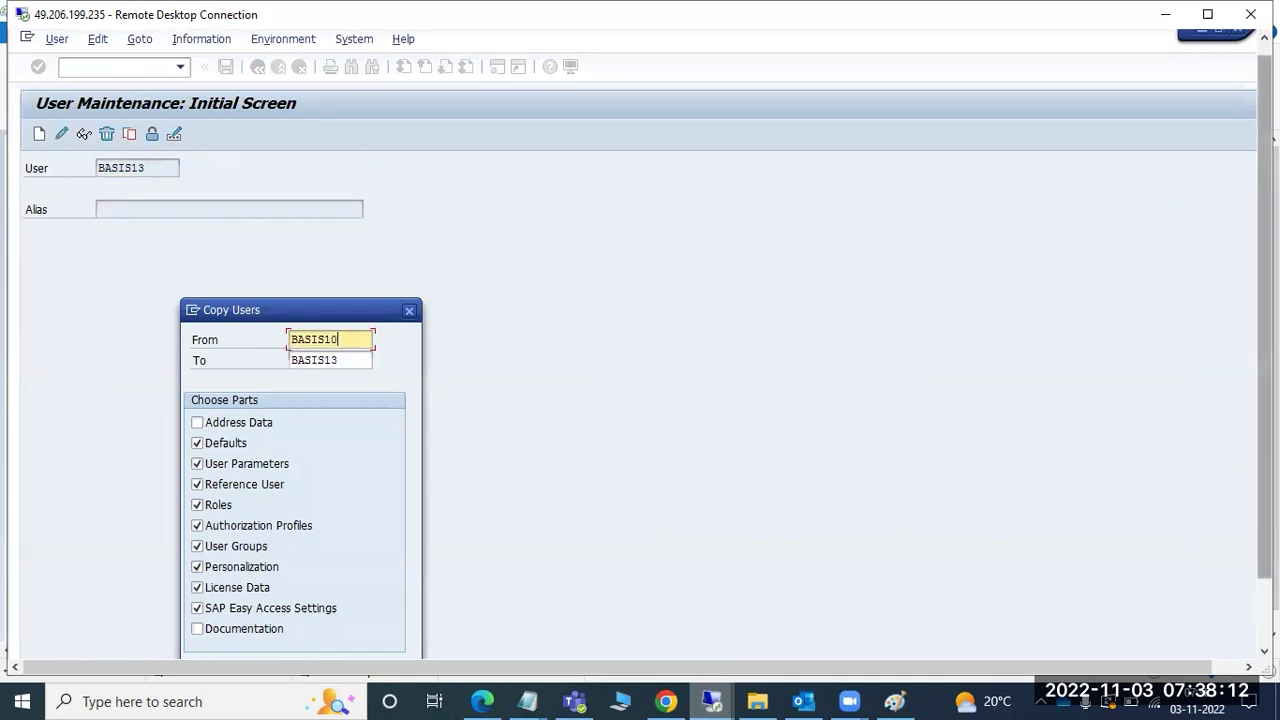
pyautogui.moveTo(1265, 400); pyautogui.dragTo(1265, 478)
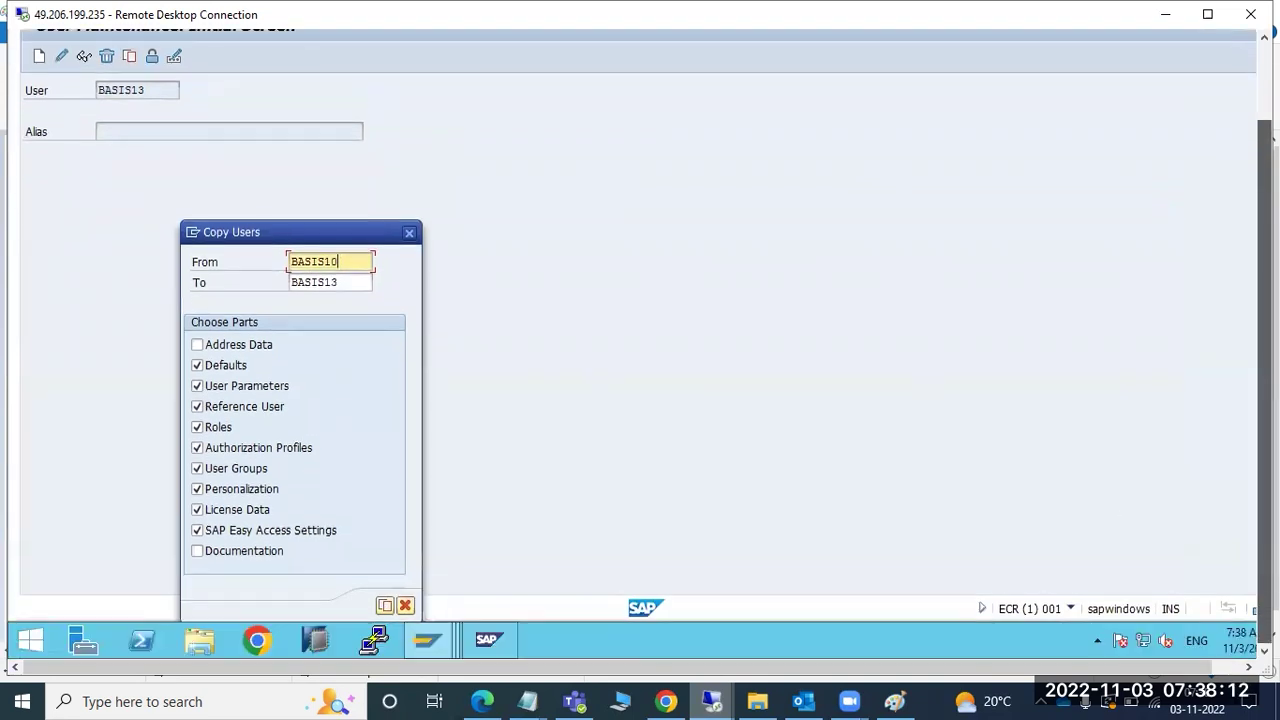
pyautogui.click(385, 606)
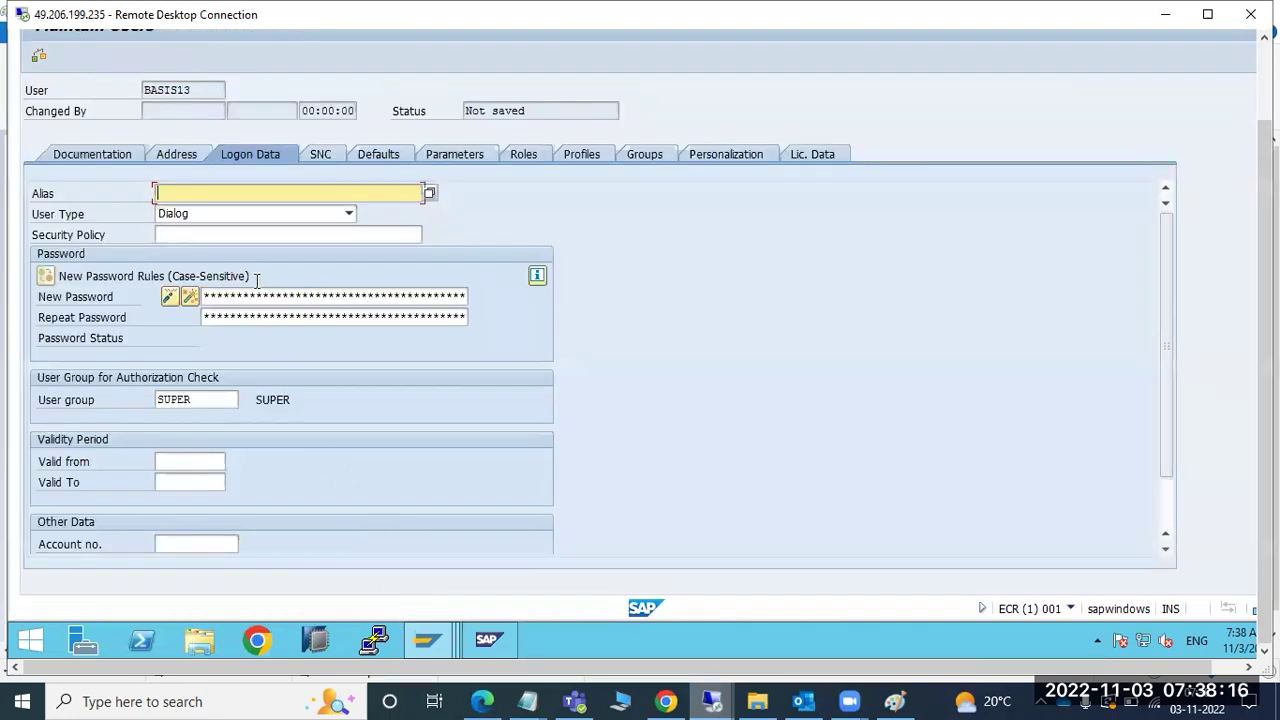
# - Enter and repeat the new password for user BASIS13 and save the user
pyautogui.click(258, 296)
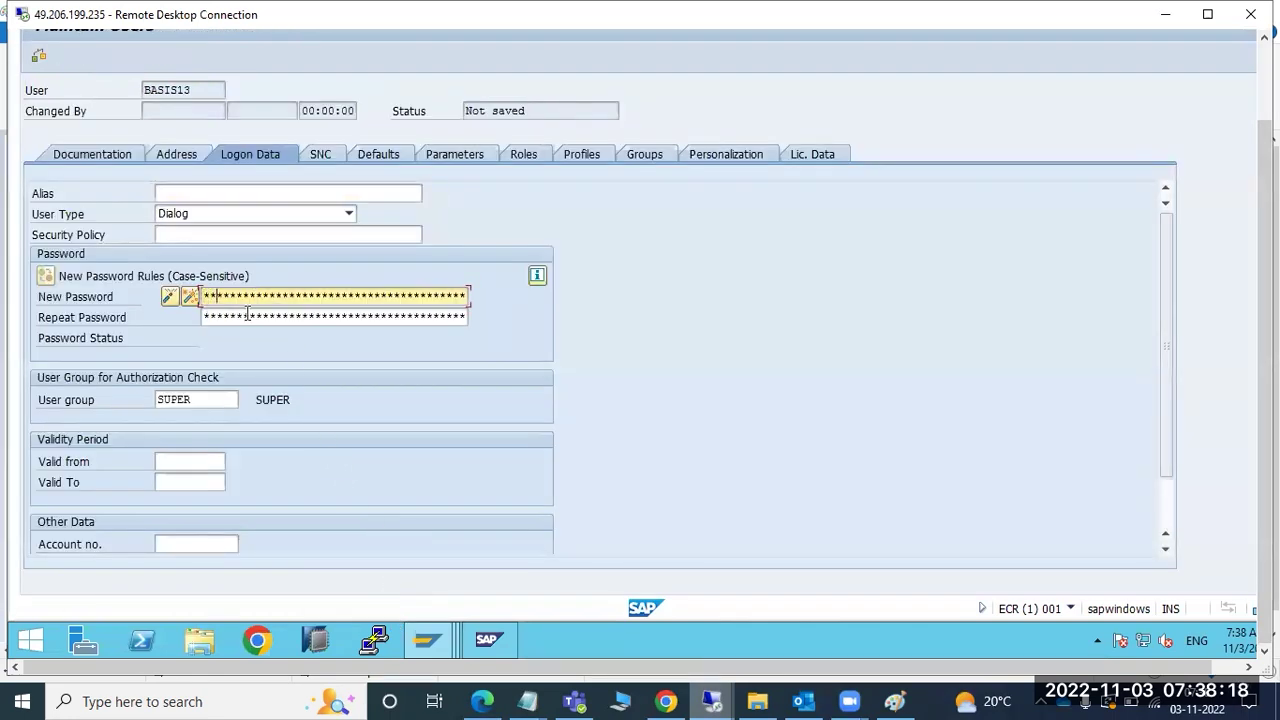
pyautogui.click(247, 314)
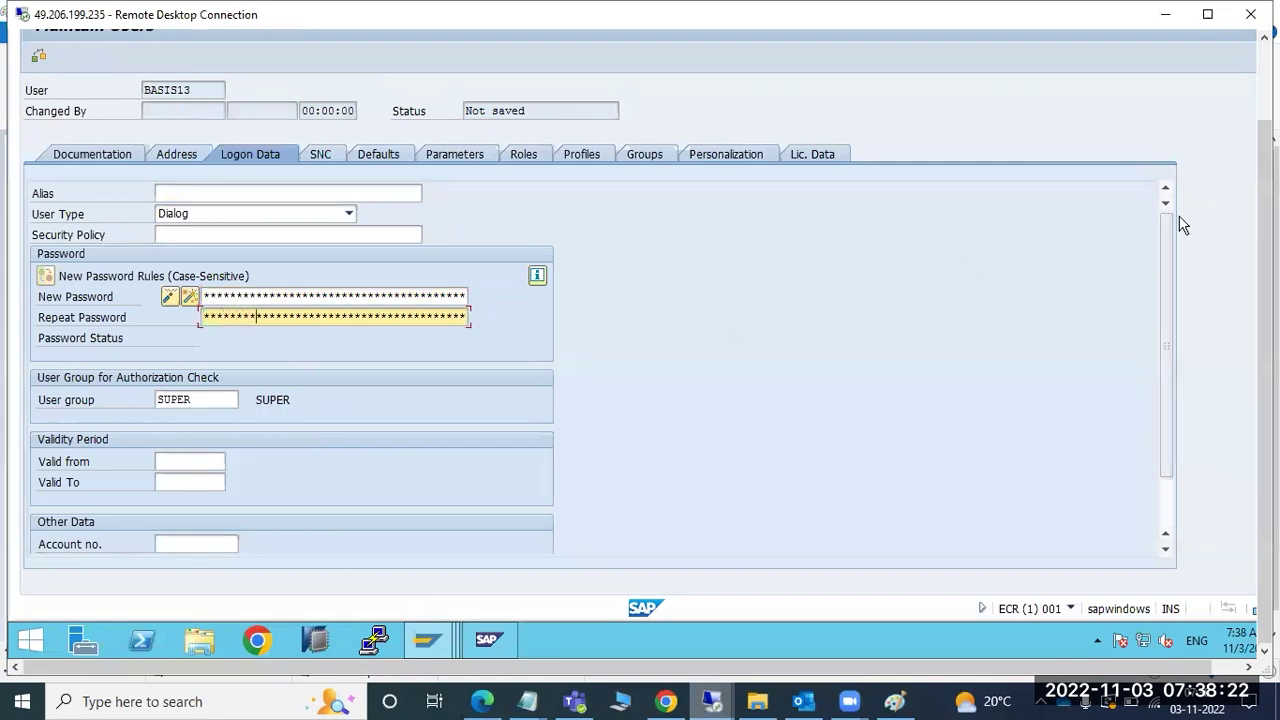
pyautogui.moveTo(1264, 215); pyautogui.dragTo(1264, 139)
pyautogui.click(226, 79)
# - Copy user BASIS10 to BASIS14, keeping the preselected parts
pyautogui.click(150, 174)
pyautogui.press('BackSpace')
pyautogui.write('4')
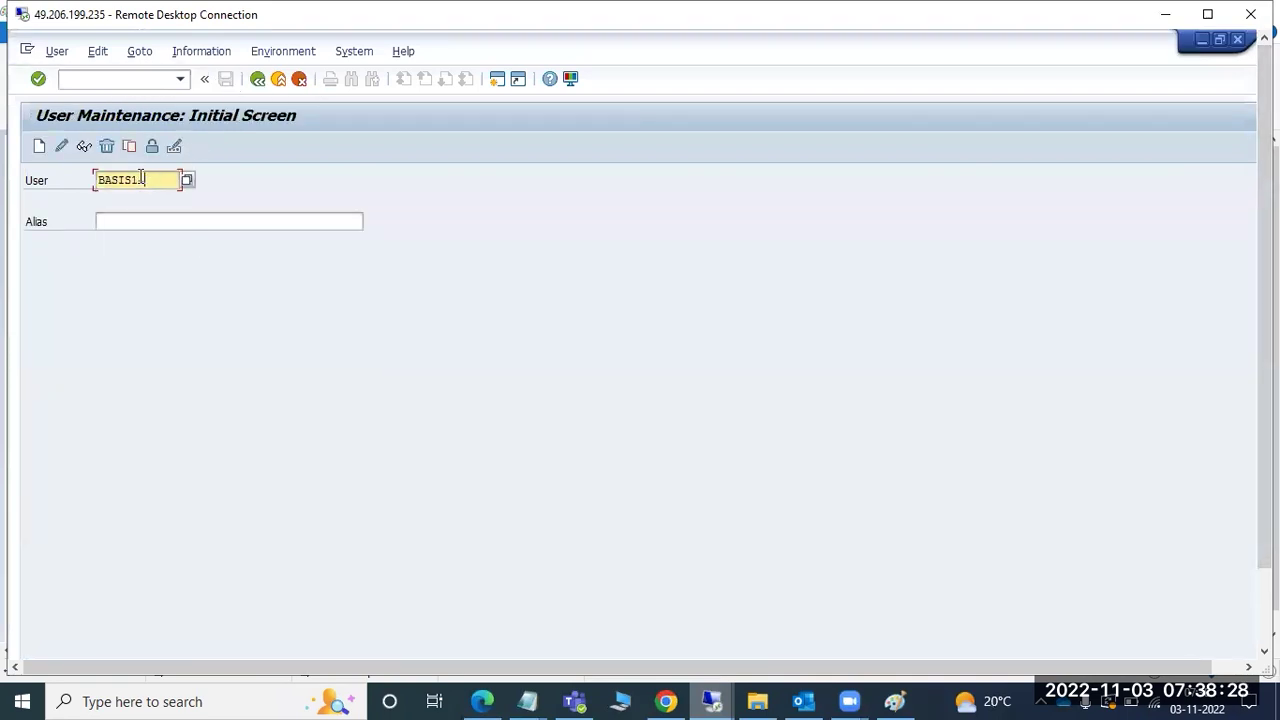
pyautogui.click(128, 148)
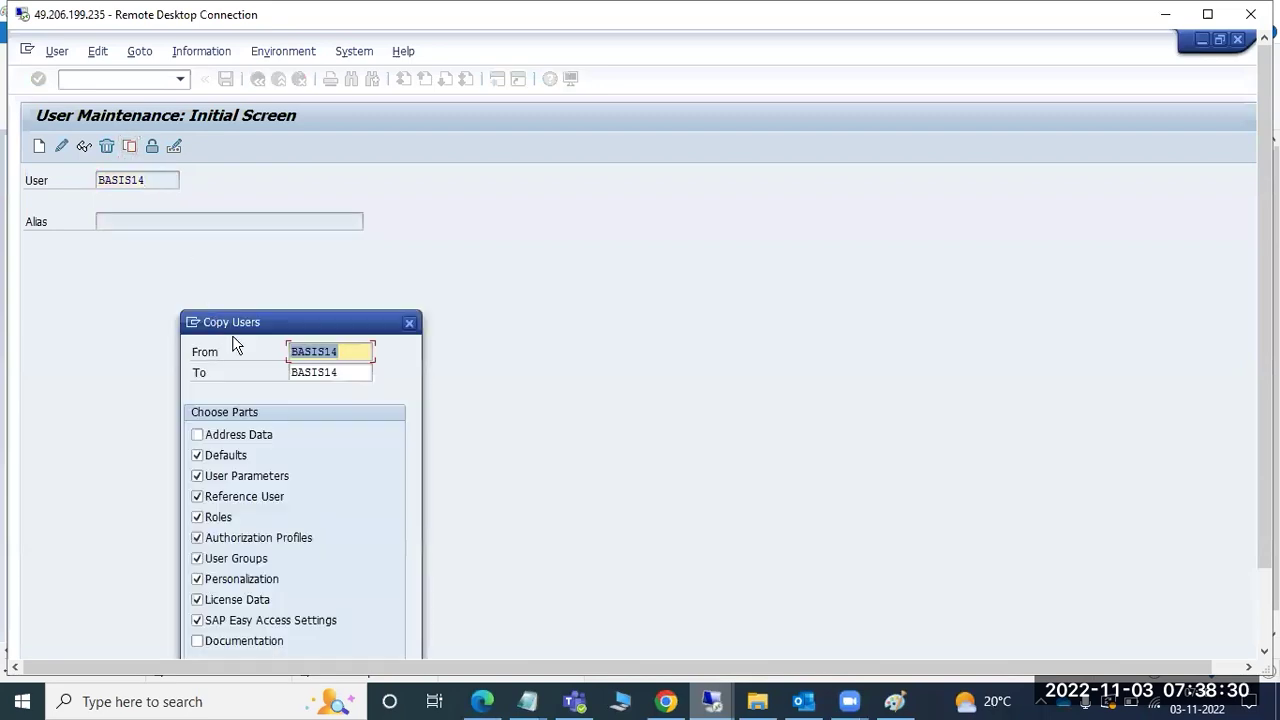
pyautogui.click(352, 353)
pyautogui.press('BackSpace')
pyautogui.write('0')
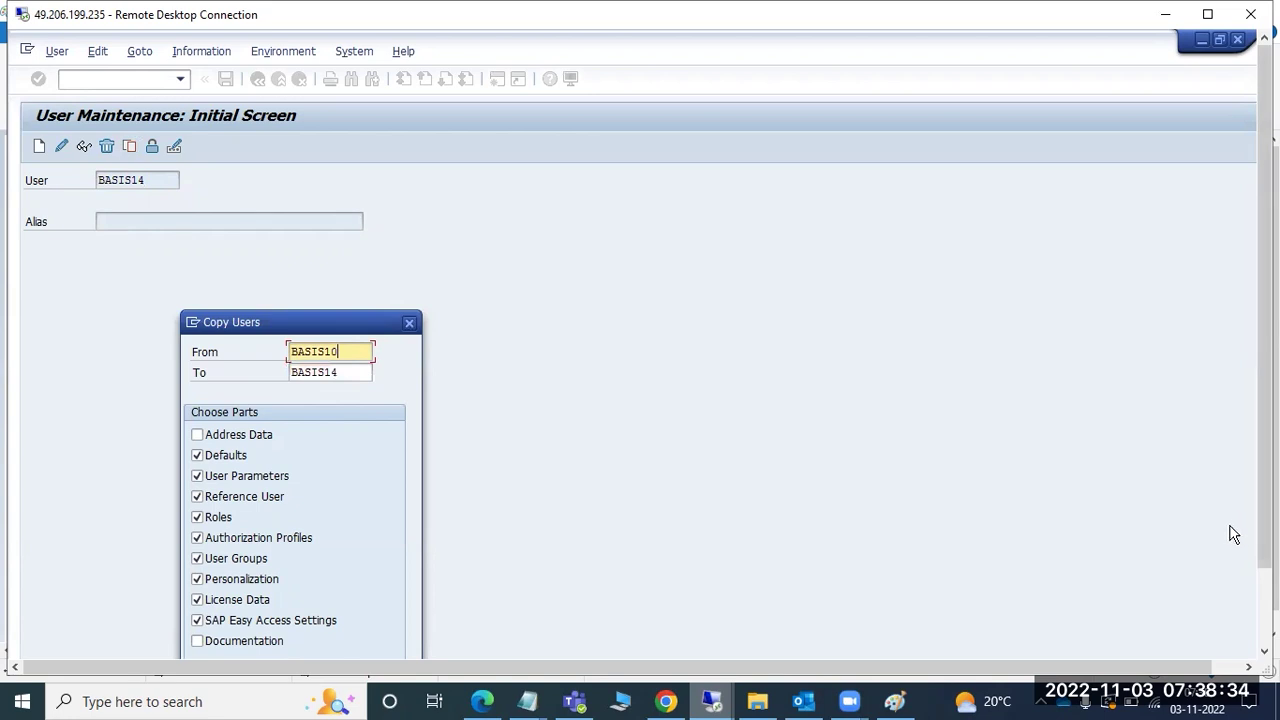
pyautogui.moveTo(1256, 545); pyautogui.dragTo(1248, 628)
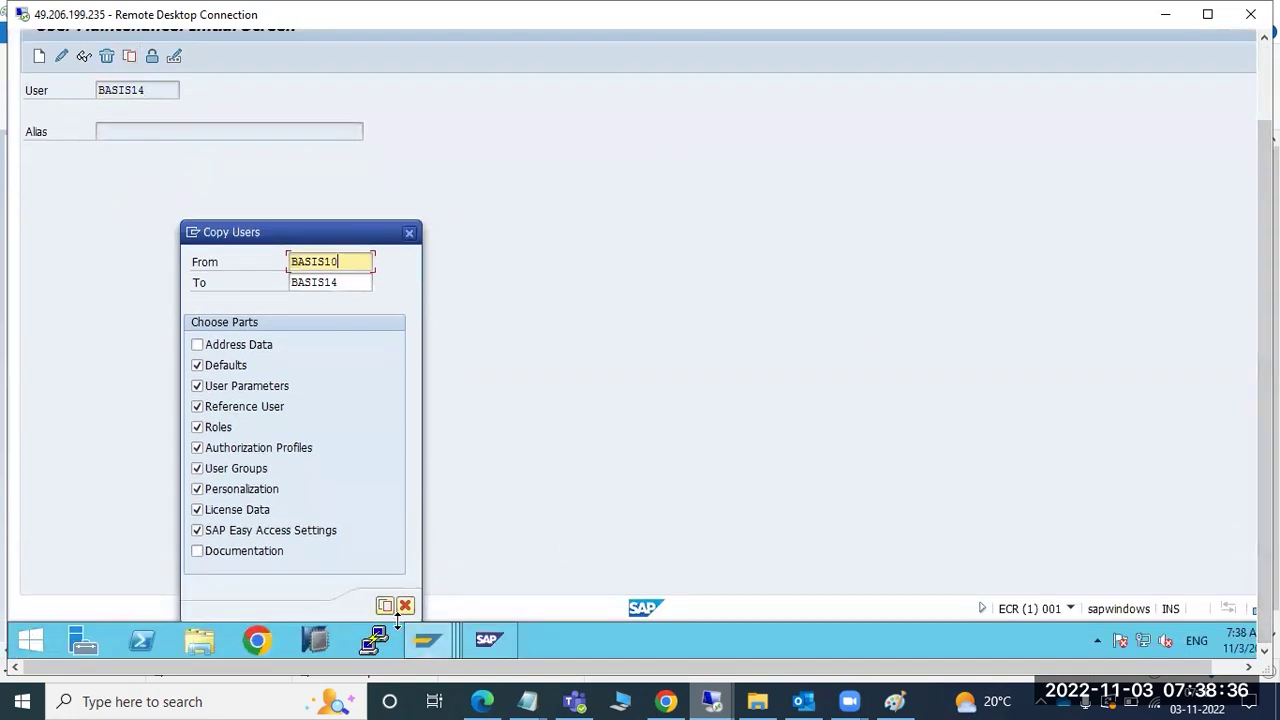
pyautogui.click(384, 605)
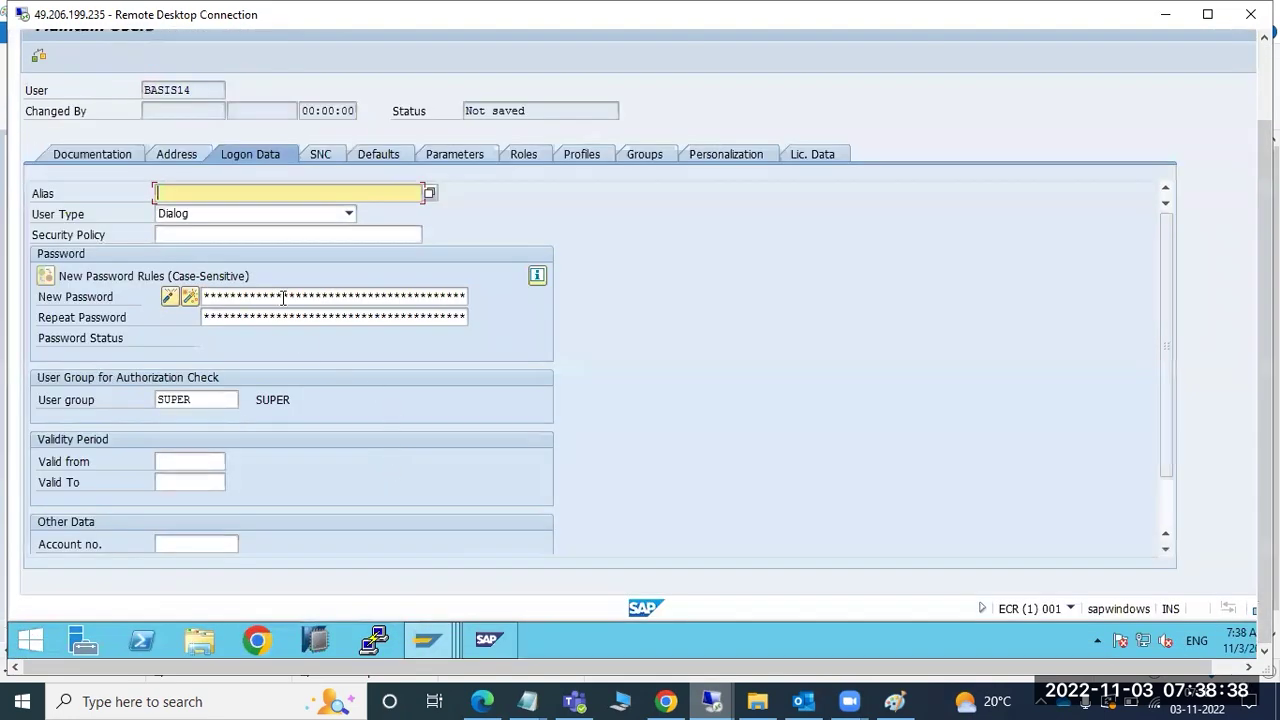
# - Enter and repeat the new password for user BASIS14 and save the user
pyautogui.click(282, 298)
pyautogui.write('****')
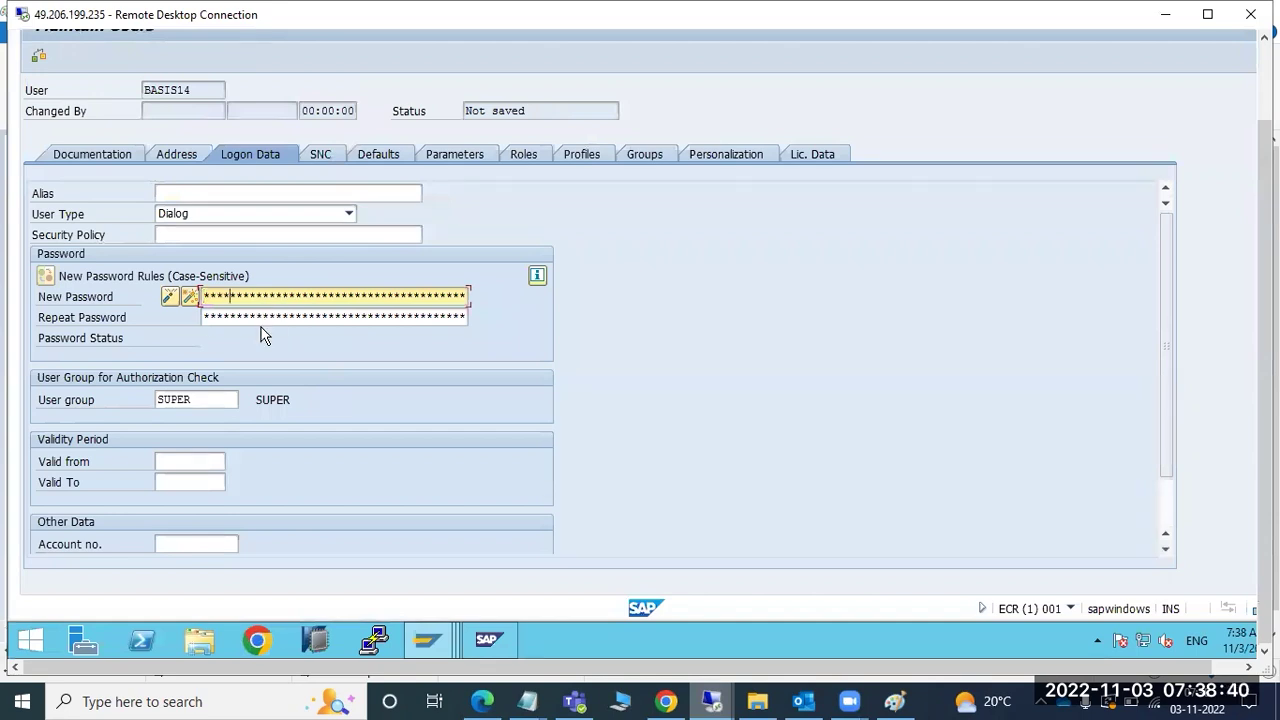
pyautogui.press('Tab')
pyautogui.write('********')
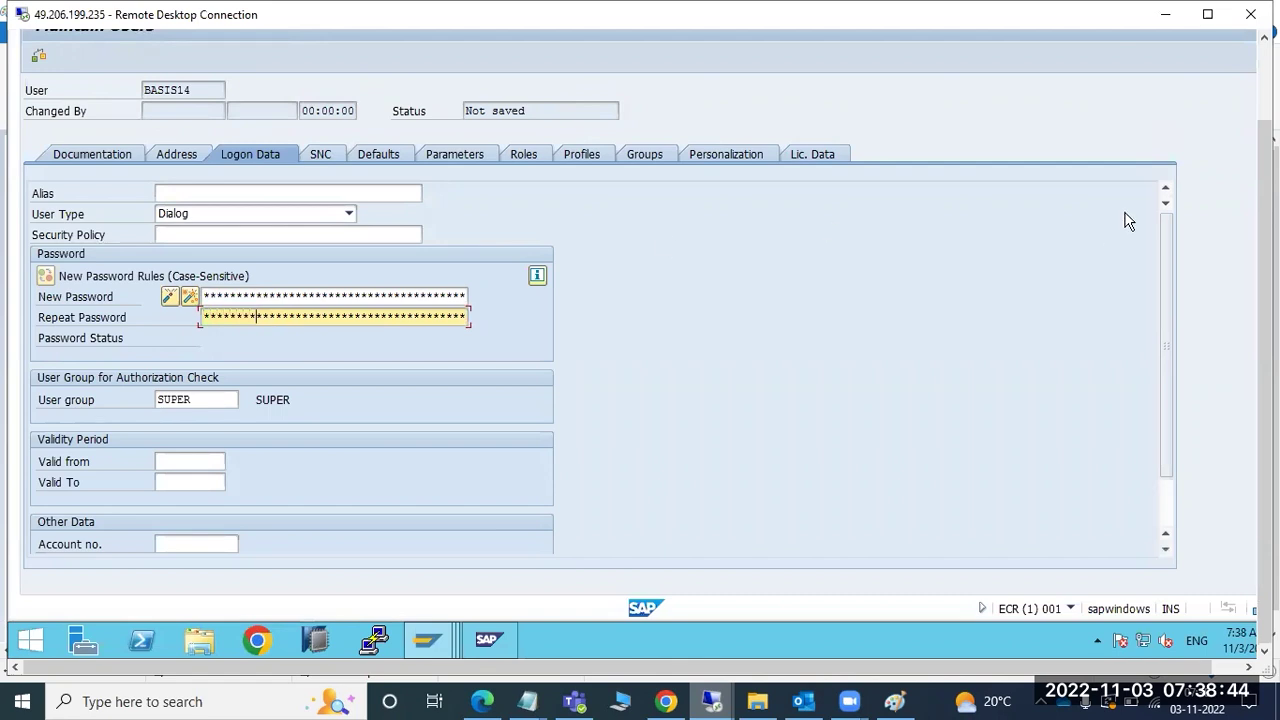
pyautogui.scroll(3, 1264, 380)
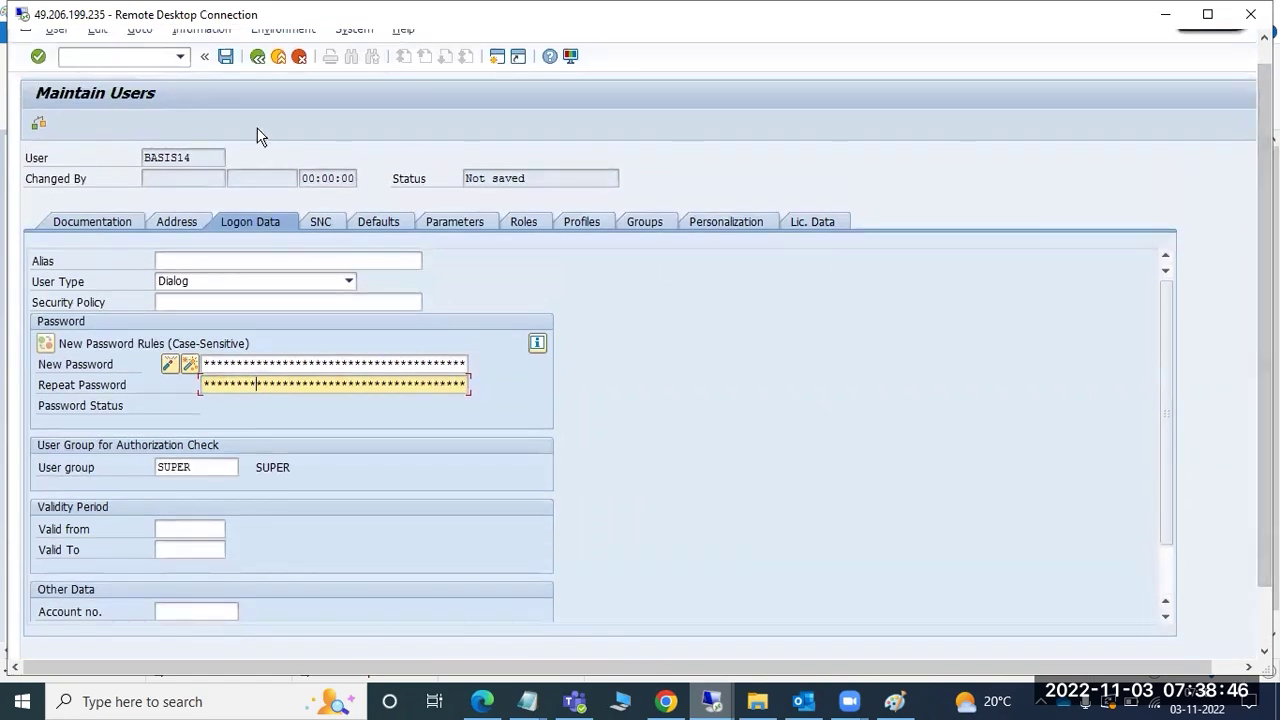
pyautogui.click(223, 55)
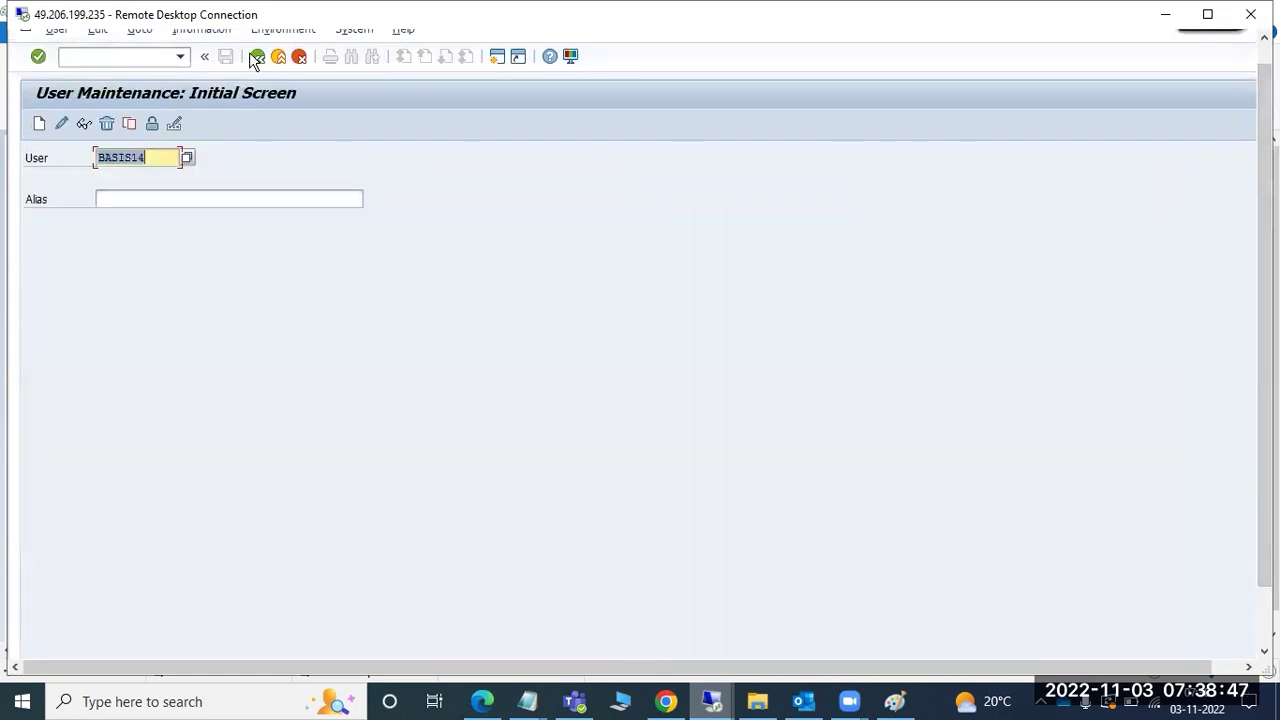
# - Copy user BASIS10 to BASIS15, keeping the preselected parts
pyautogui.click(159, 151)
pyautogui.press('BackSpace')
pyautogui.write('5')
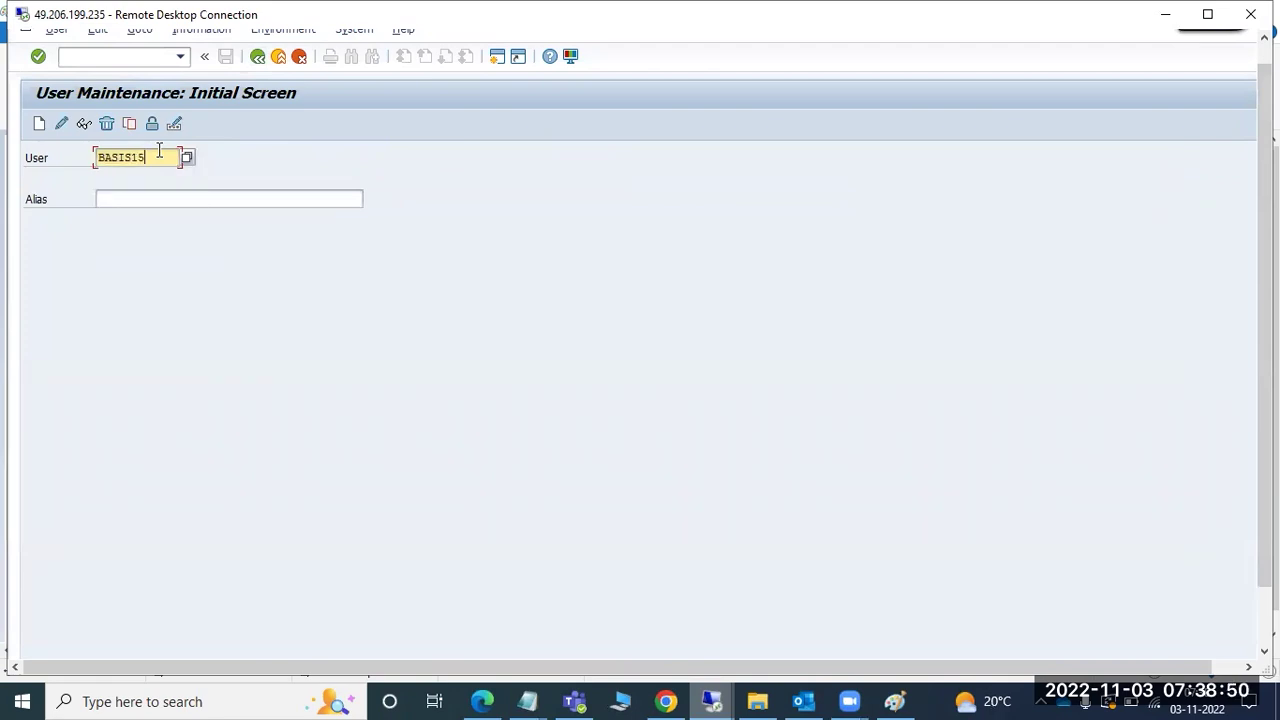
pyautogui.click(129, 123)
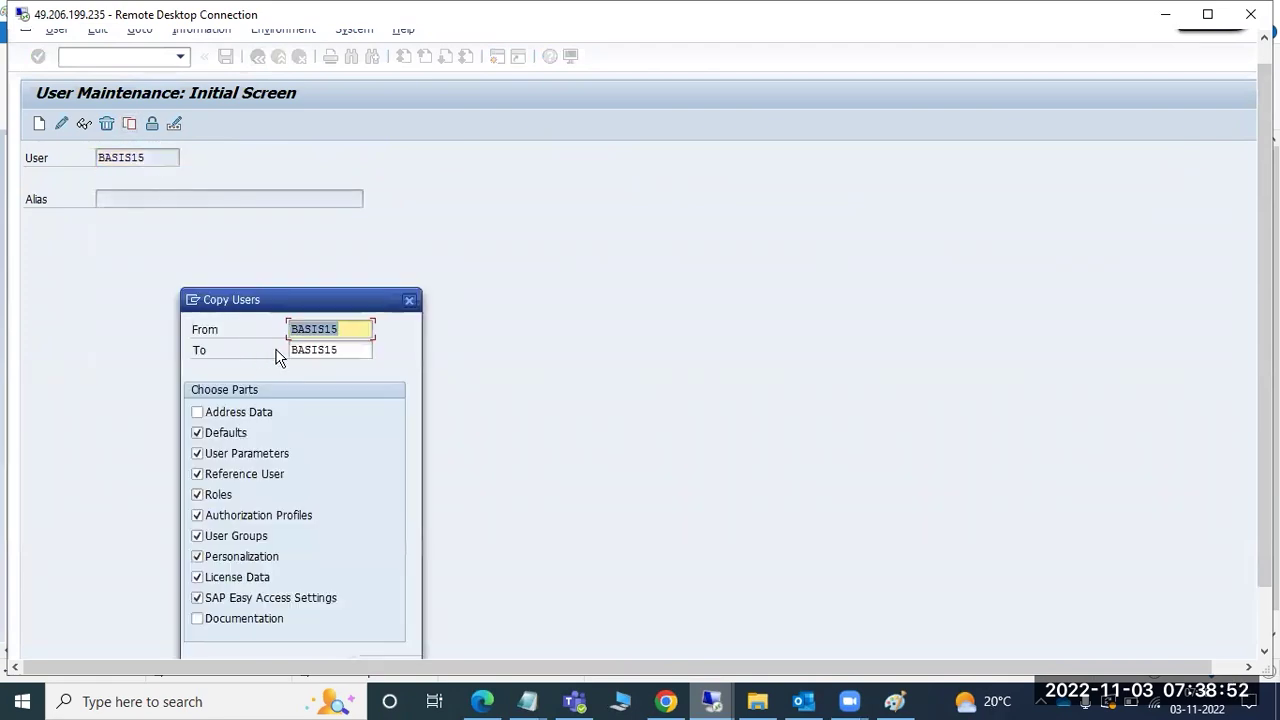
pyautogui.click(354, 331)
pyautogui.press('BackSpace')
pyautogui.write('0')
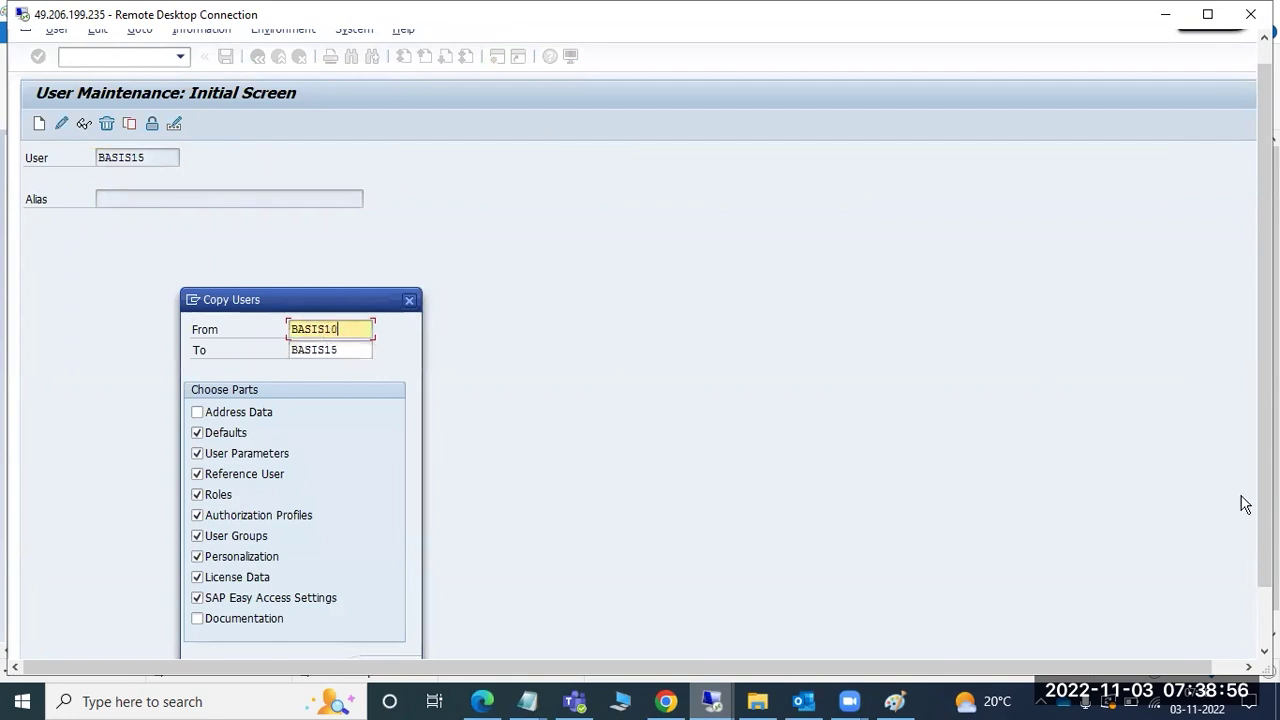
pyautogui.moveTo(1264, 505); pyautogui.dragTo(1195, 580)
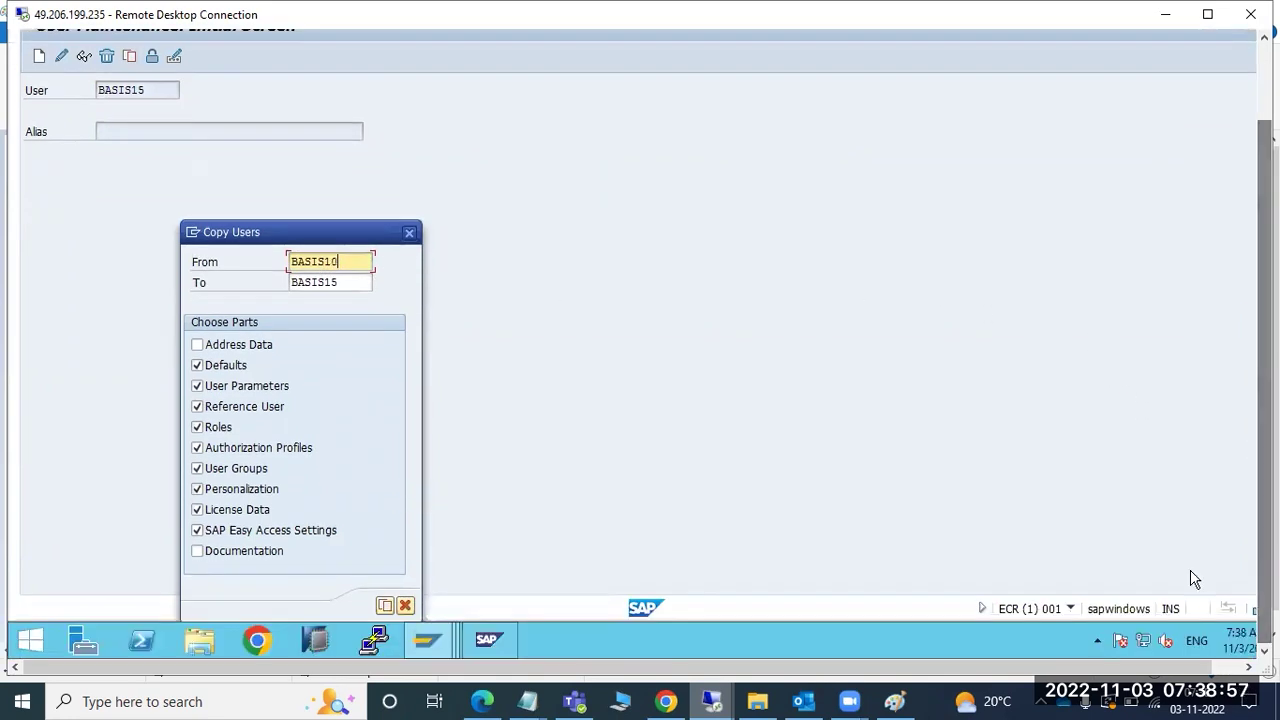
pyautogui.click(384, 605)
# - Enter and repeat the new password for user BASIS15, save the user and leave user maintenance
pyautogui.click(224, 298)
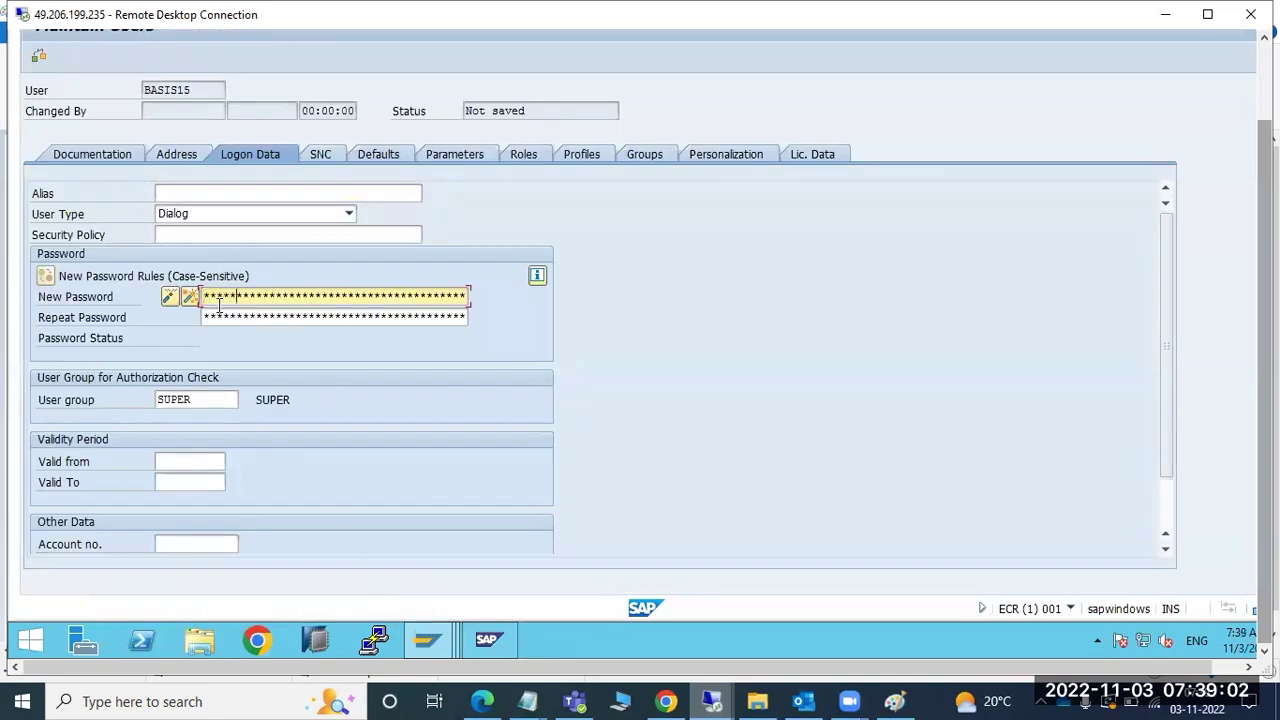
pyautogui.press('Tab')
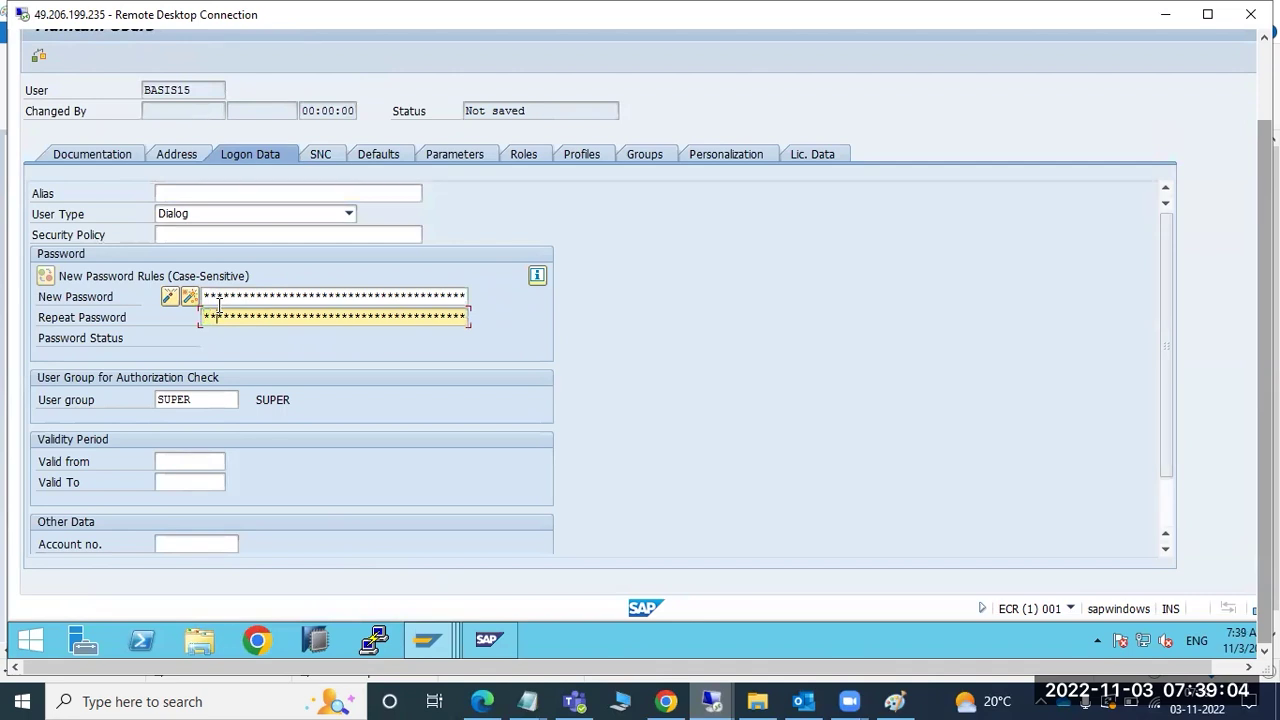
pyautogui.write('***')
pyautogui.moveTo(1242, 57)
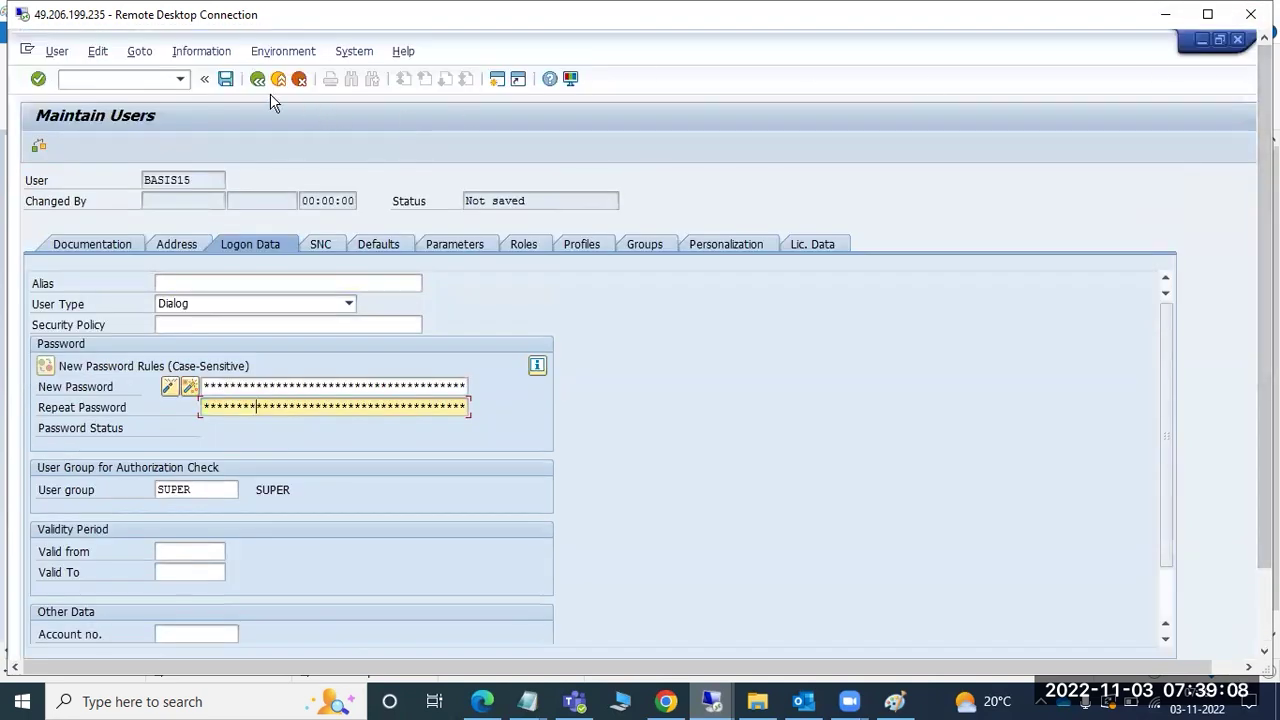
pyautogui.click(226, 80)
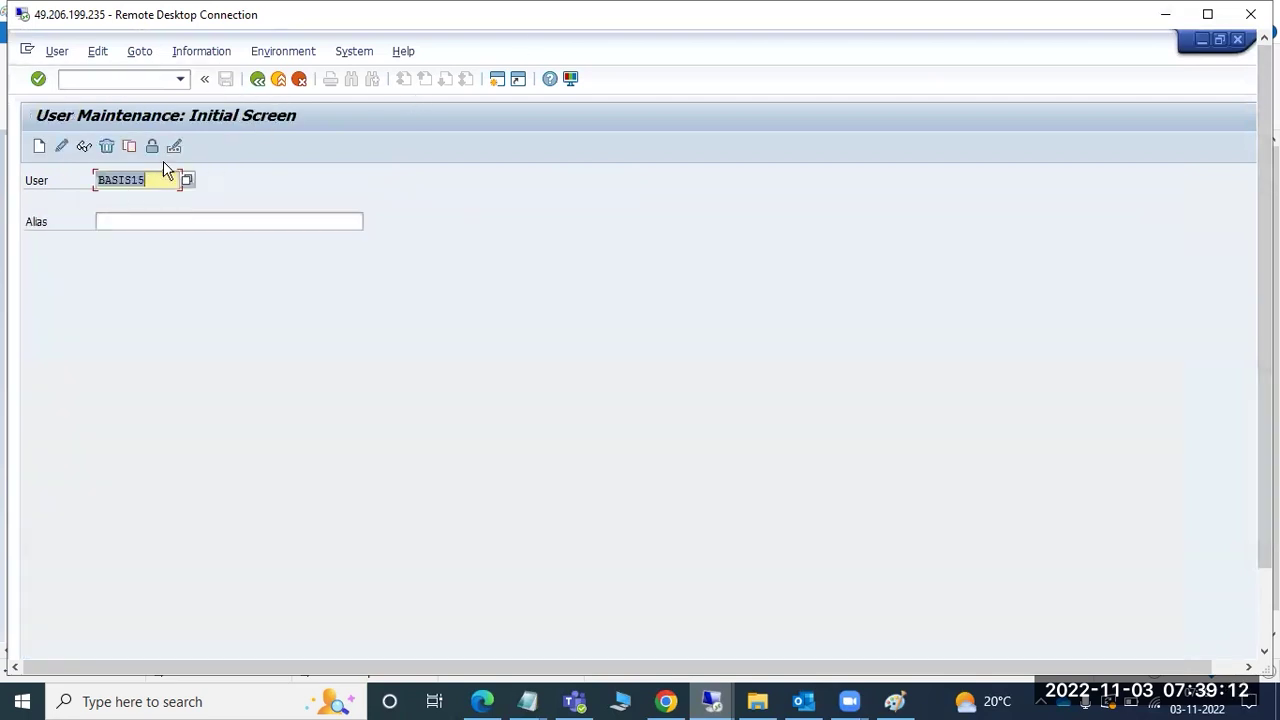
pyautogui.click(265, 84)
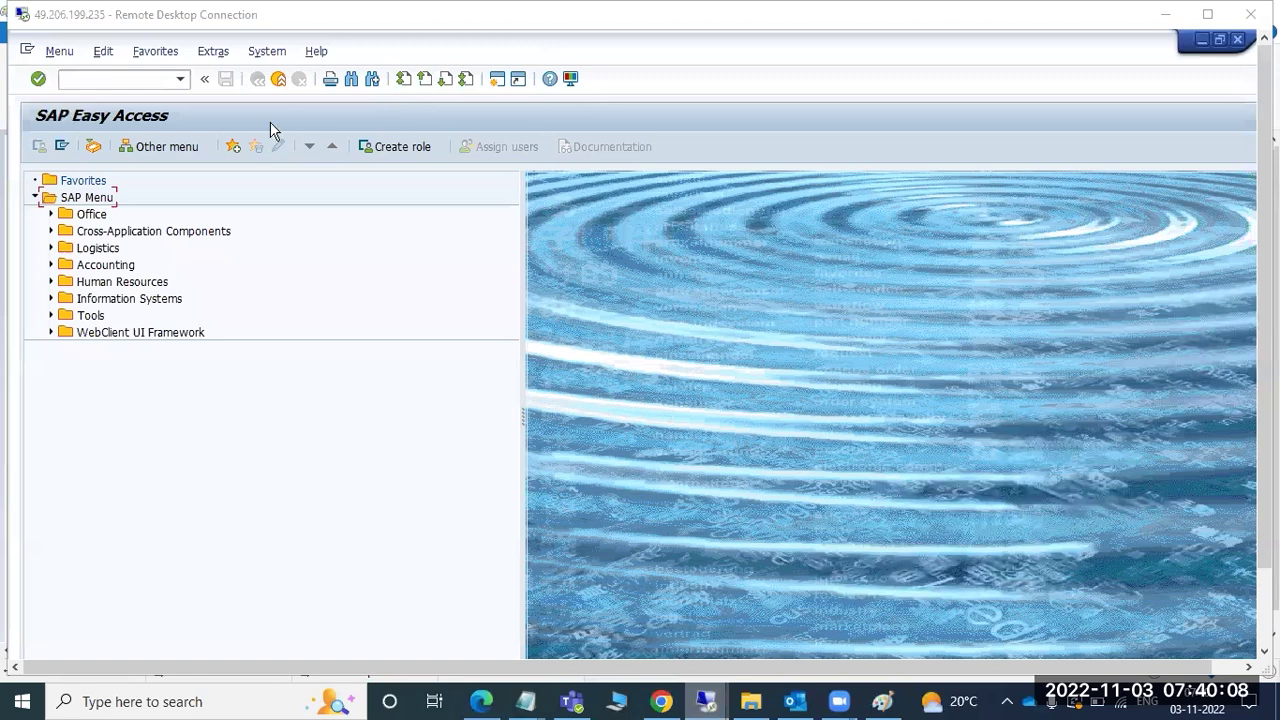
pyautogui.click(136, 78)
pyautogui.write('su01')
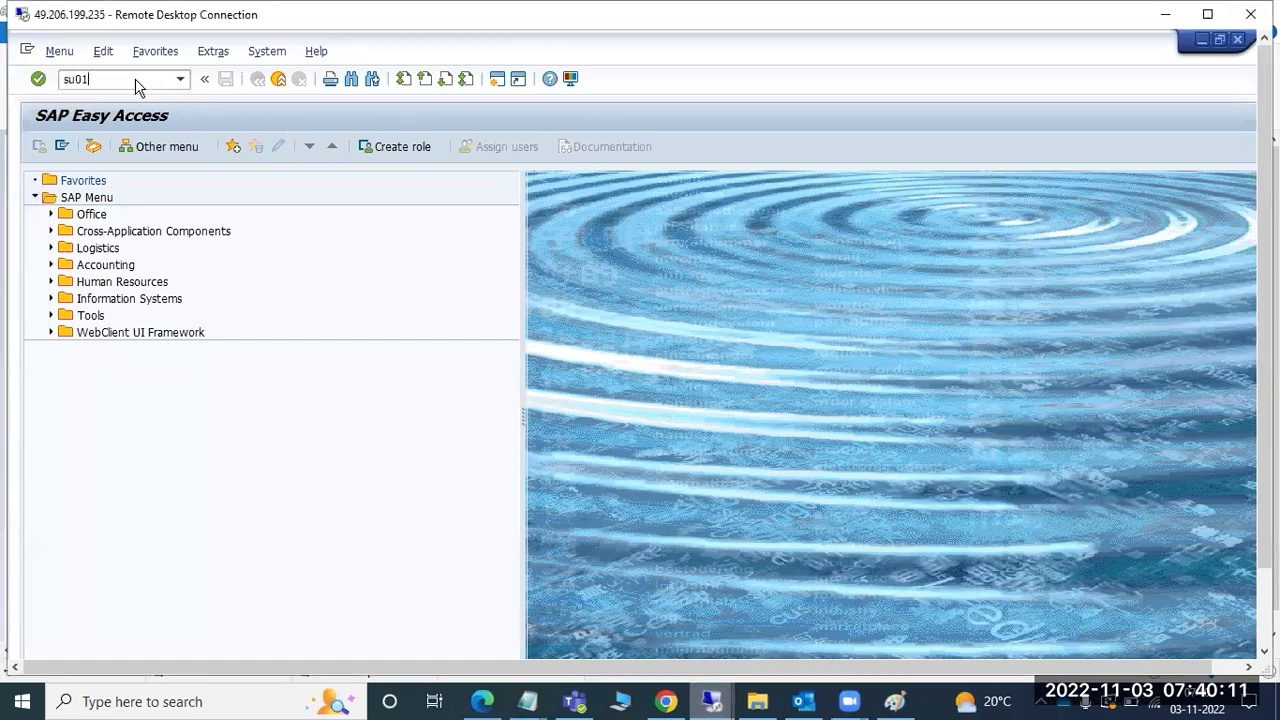
pyautogui.press('Return')
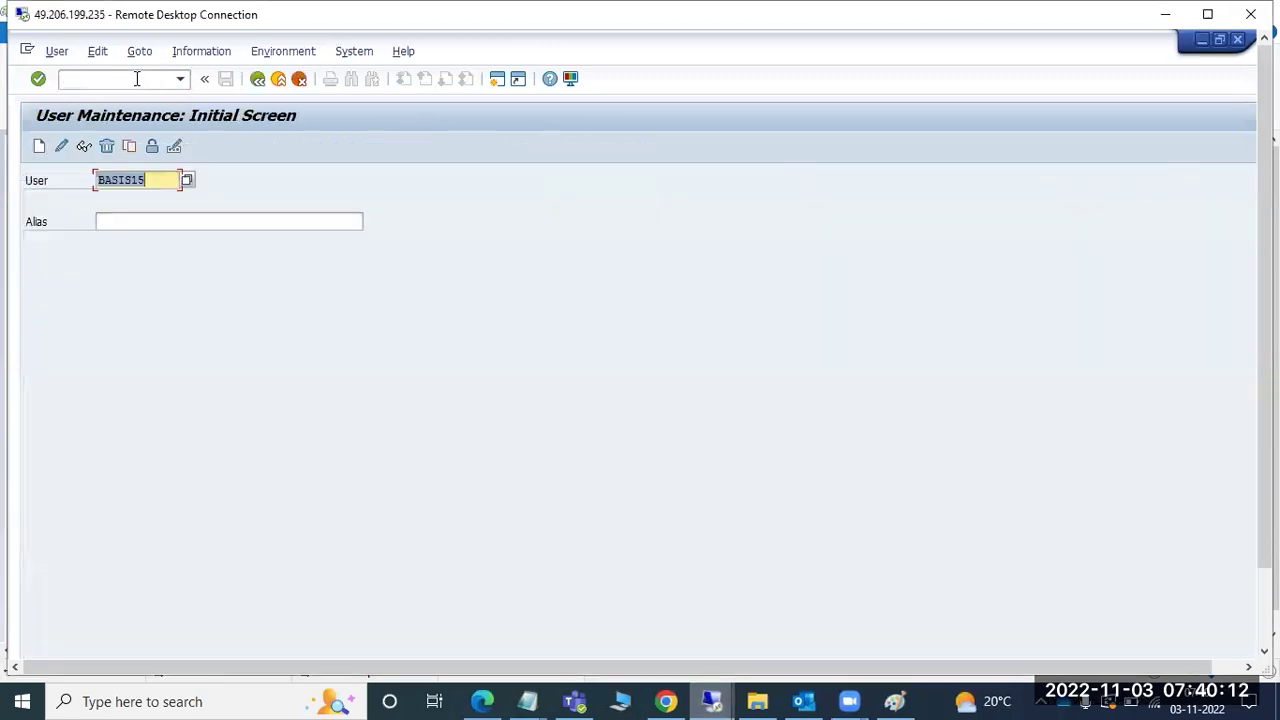
pyautogui.click(129, 147)
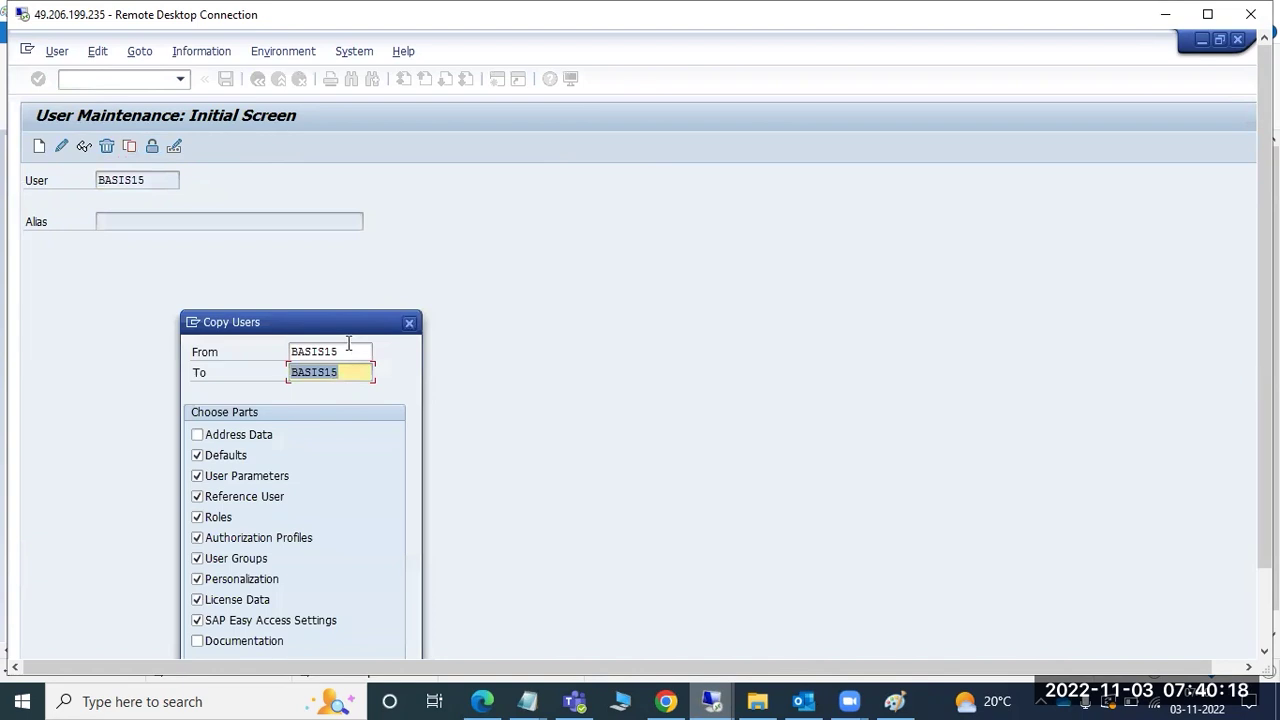
pyautogui.hotkey('shift', 'Tab')
pyautogui.hotkey('shift', 'Home')
pyautogui.write('DDIC')
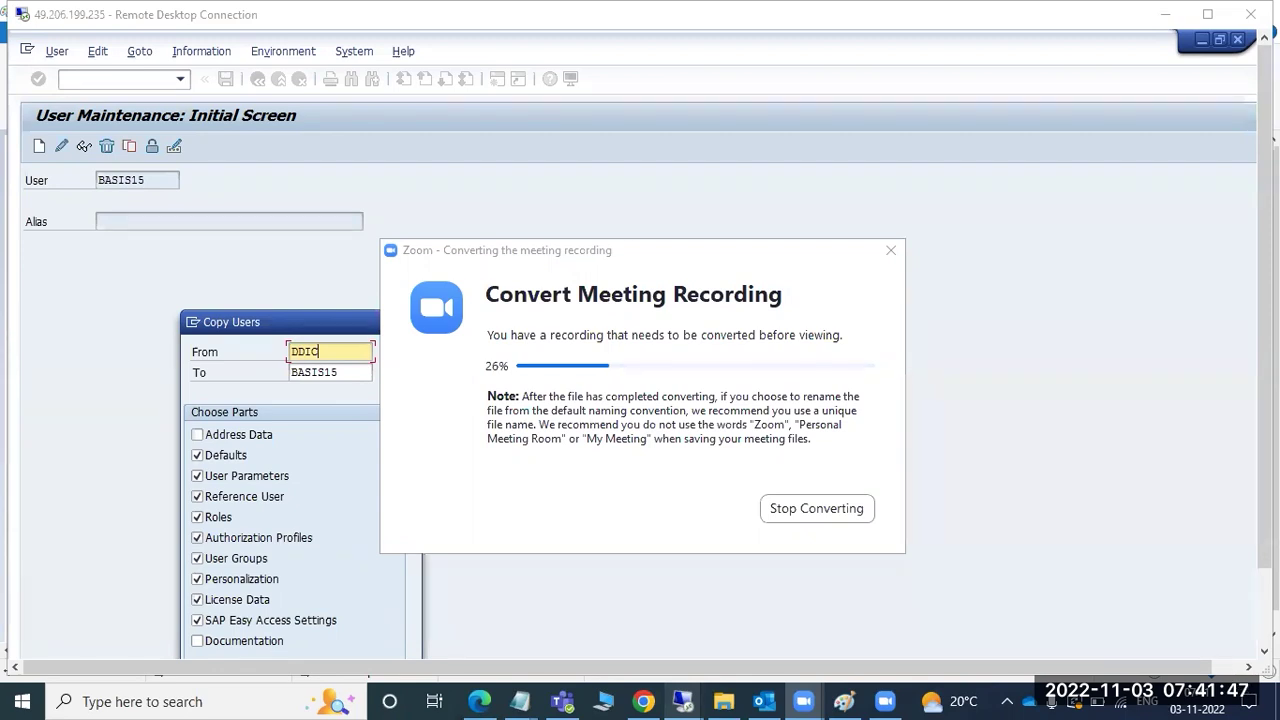
pyautogui.click(141, 199)
pyautogui.click(409, 322)
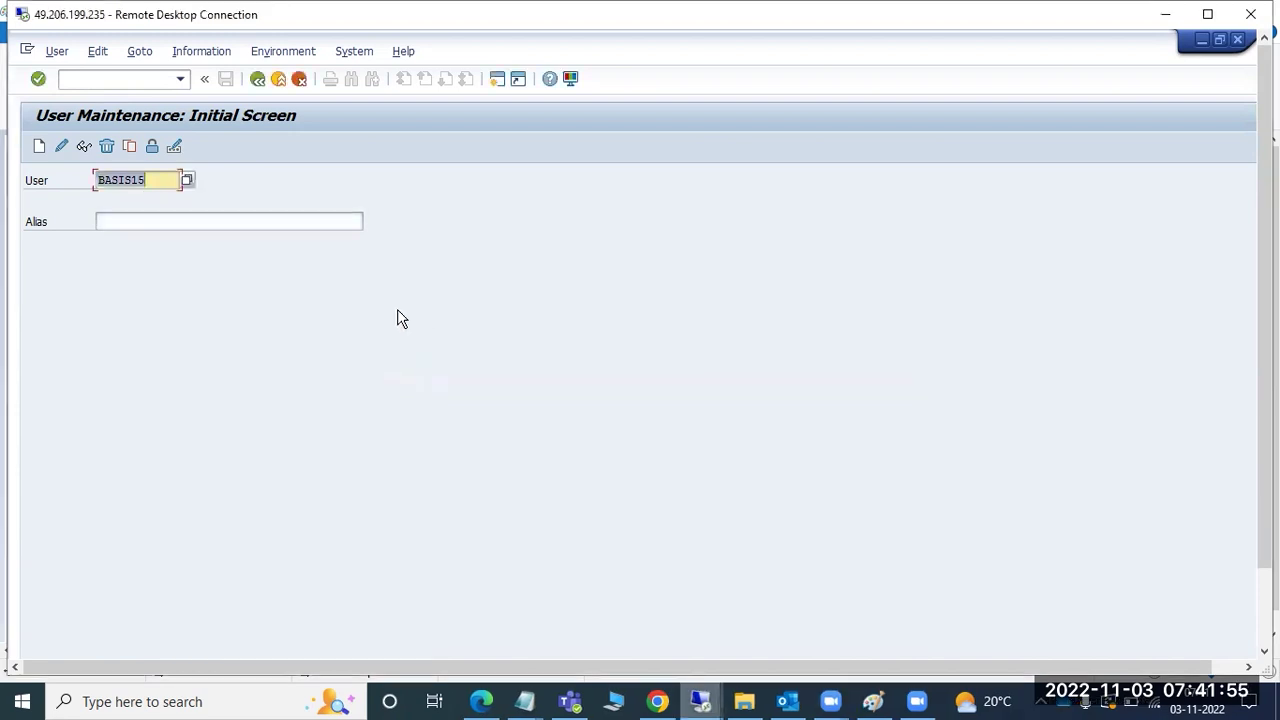
pyautogui.click(257, 80)
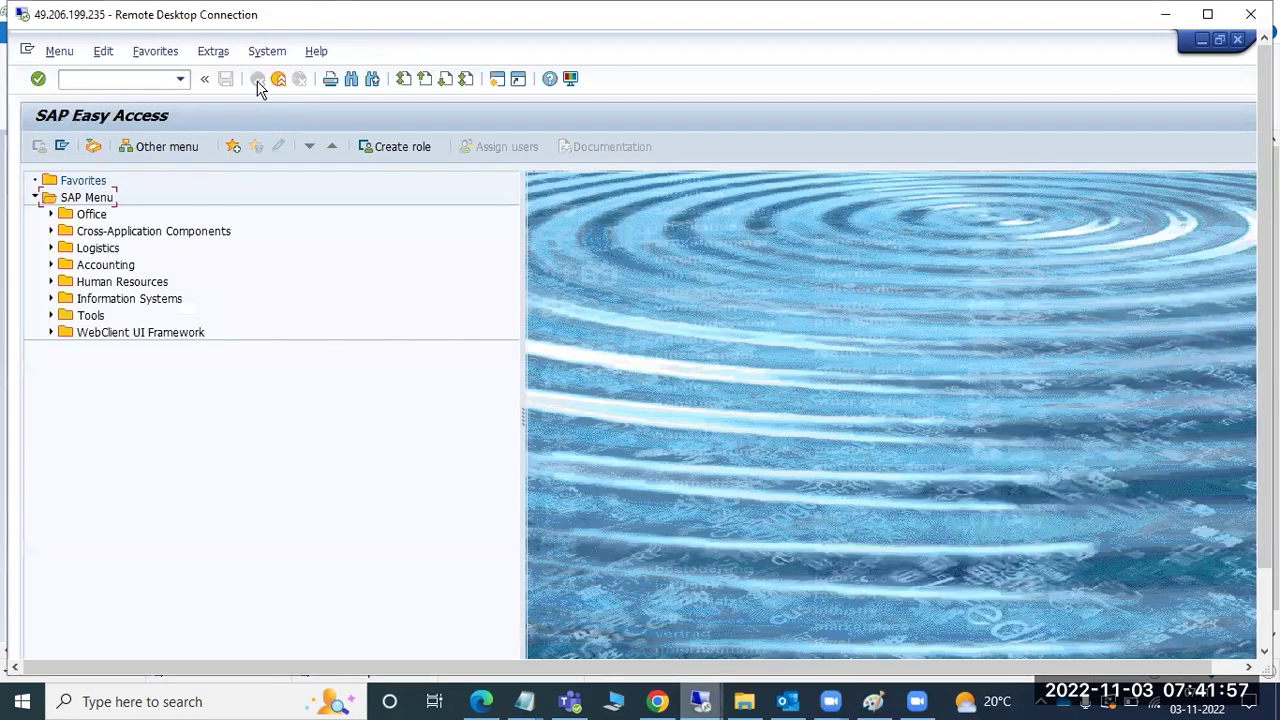
# - Log off the current SAP session and display the system, client and user details of the other open session
pyautogui.click(280, 80)
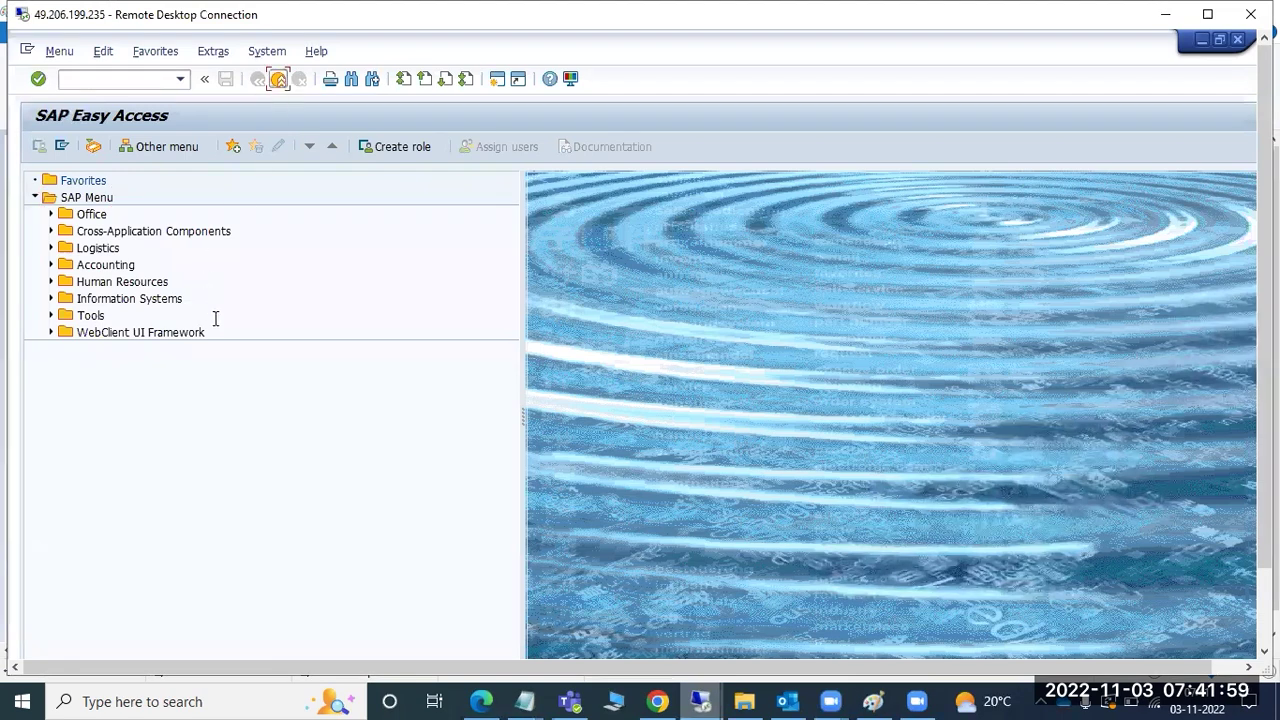
pyautogui.click(214, 376)
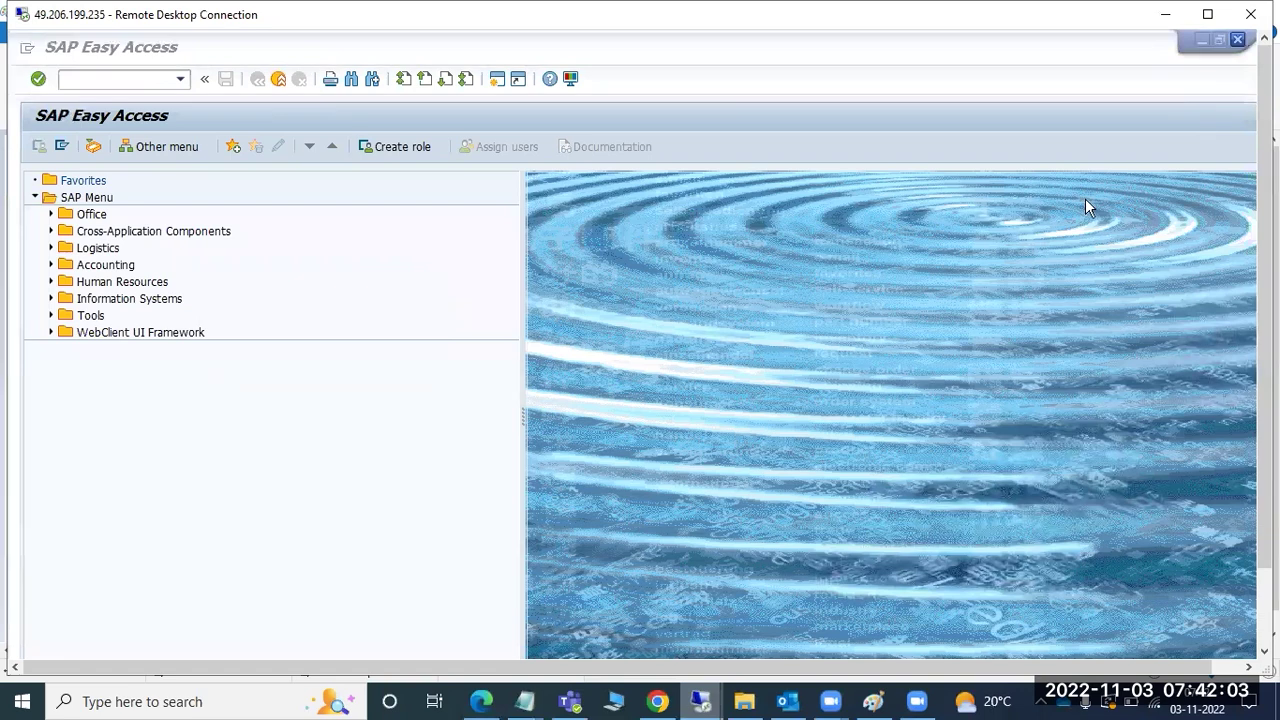
pyautogui.hotkey('shift', 'F3')
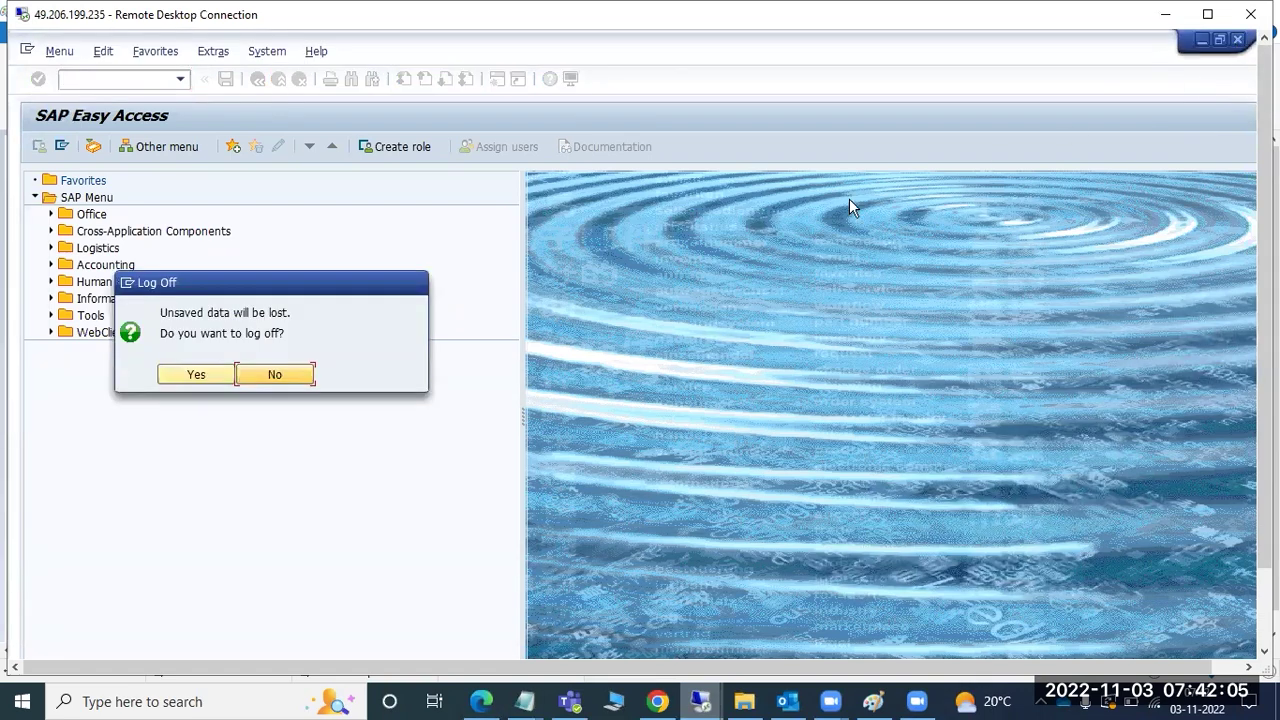
pyautogui.click(171, 384)
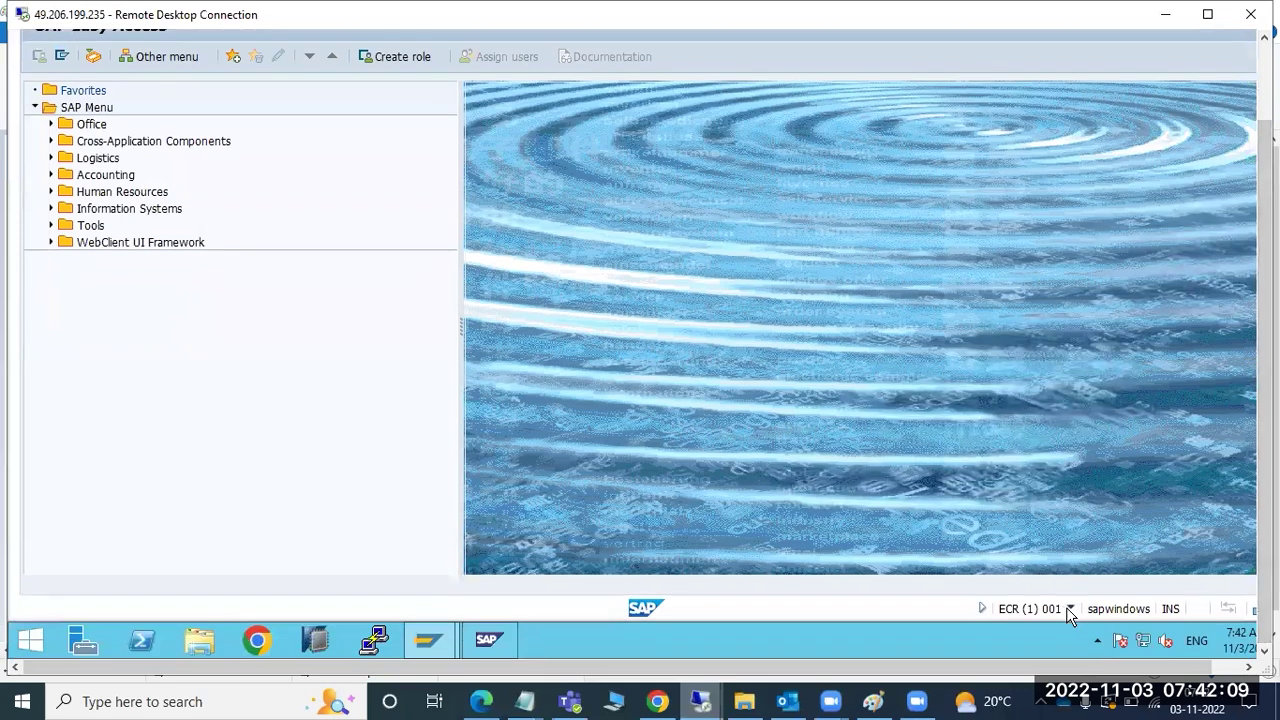
pyautogui.click(1068, 609)
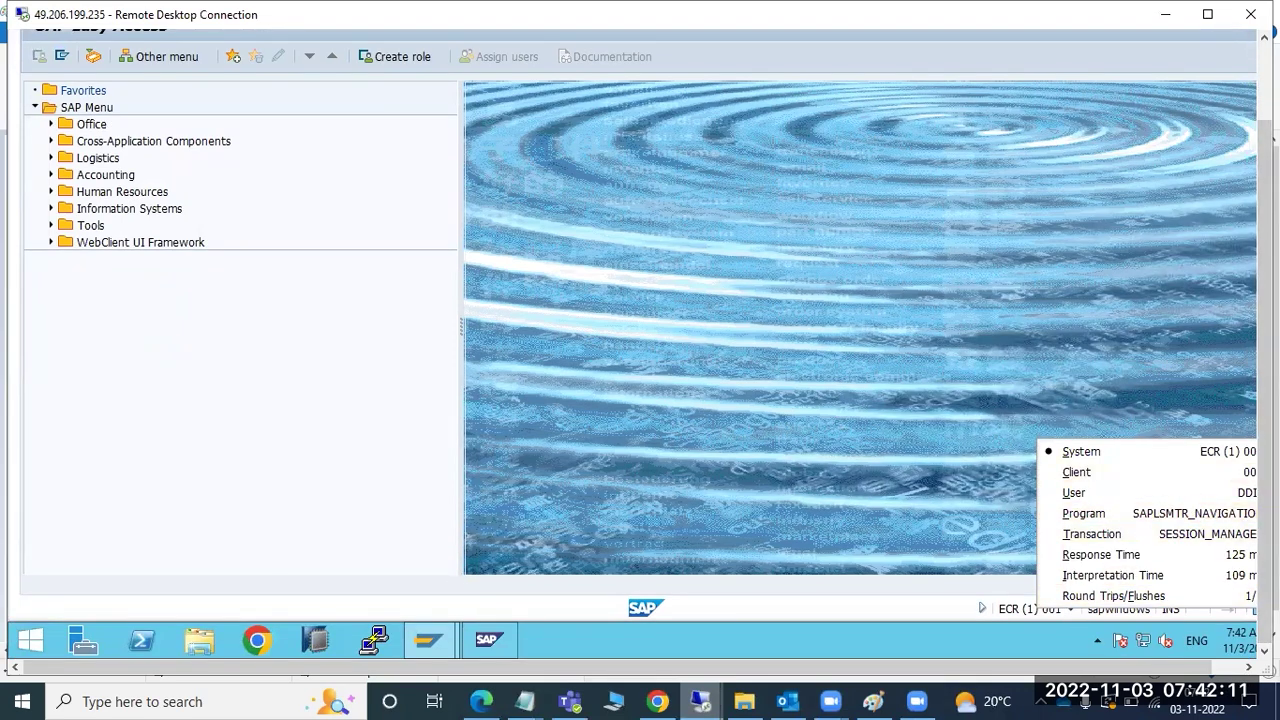
pyautogui.moveTo(1264, 368); pyautogui.dragTo(1264, 285)
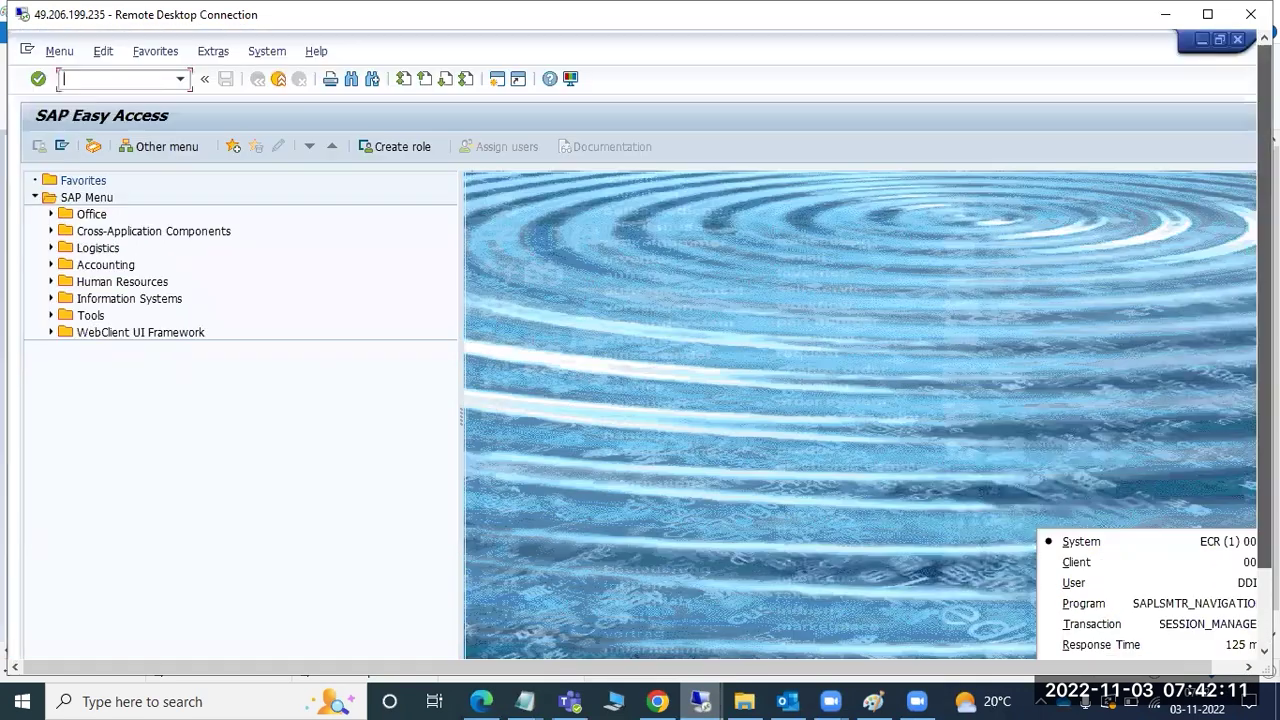
pyautogui.click(133, 77)
pyautogui.write('bd4')
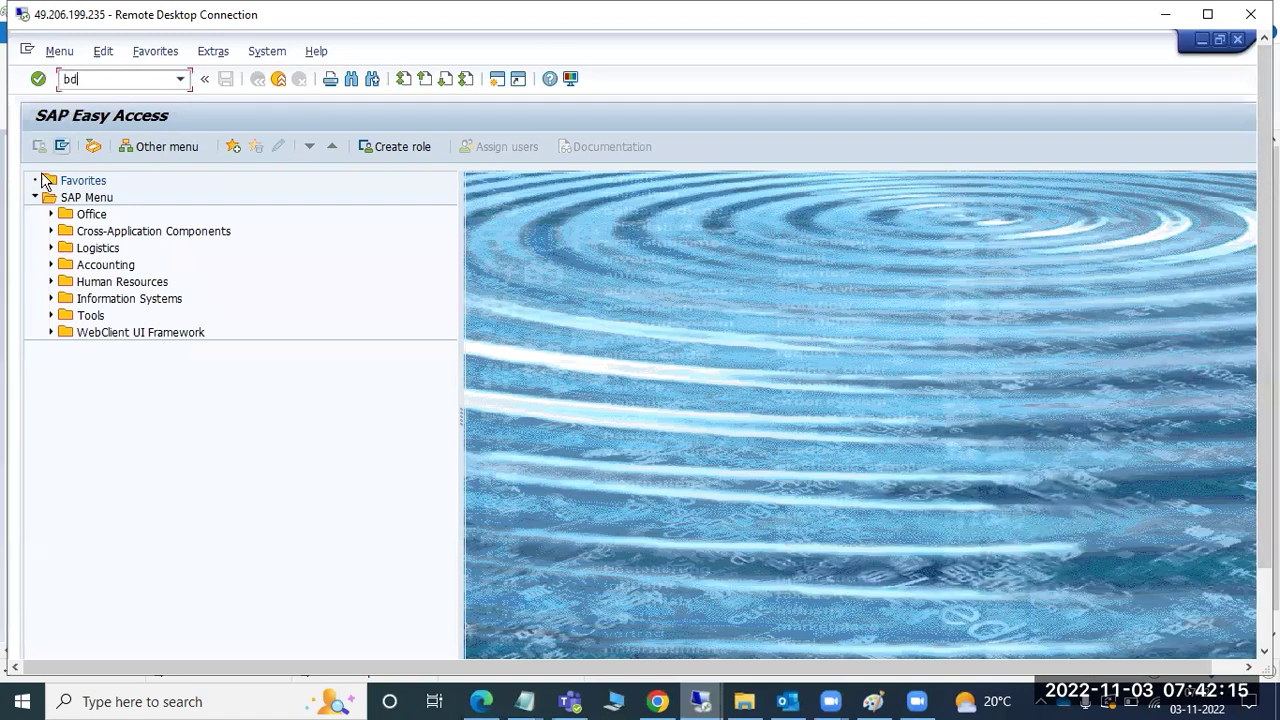
pyautogui.write('3')
pyautogui.press('Return')
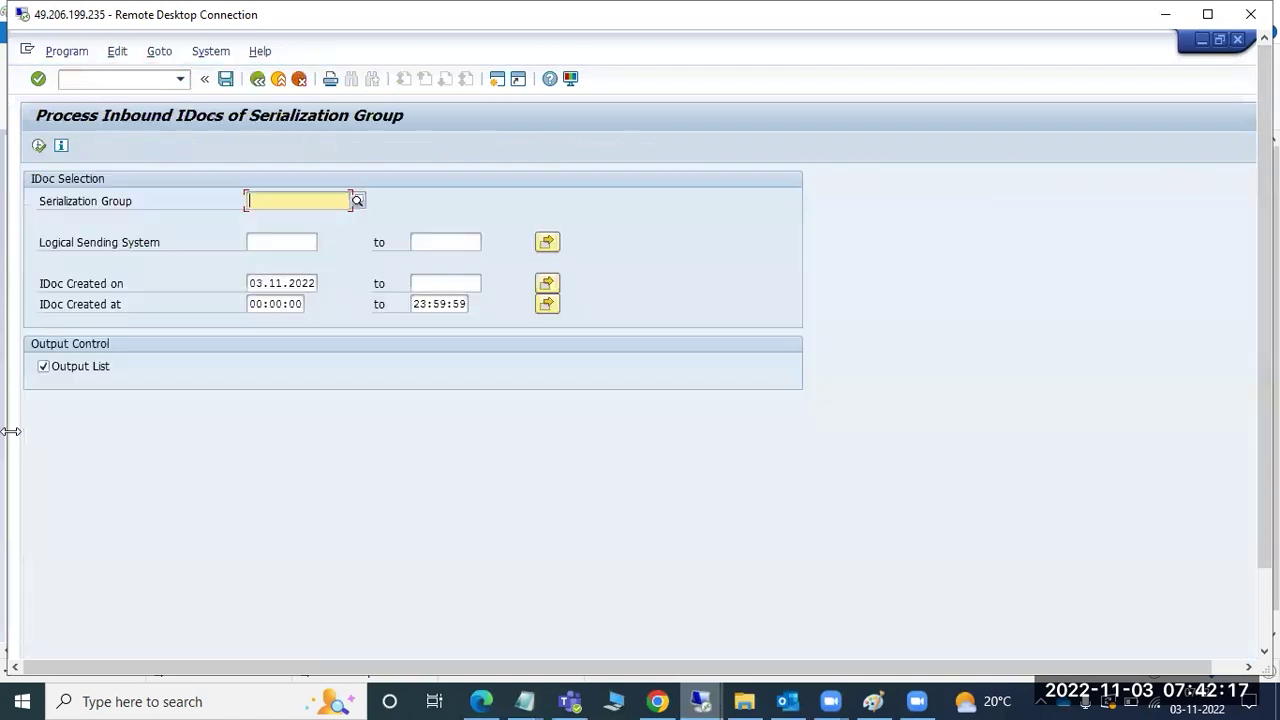
pyautogui.click(257, 80)
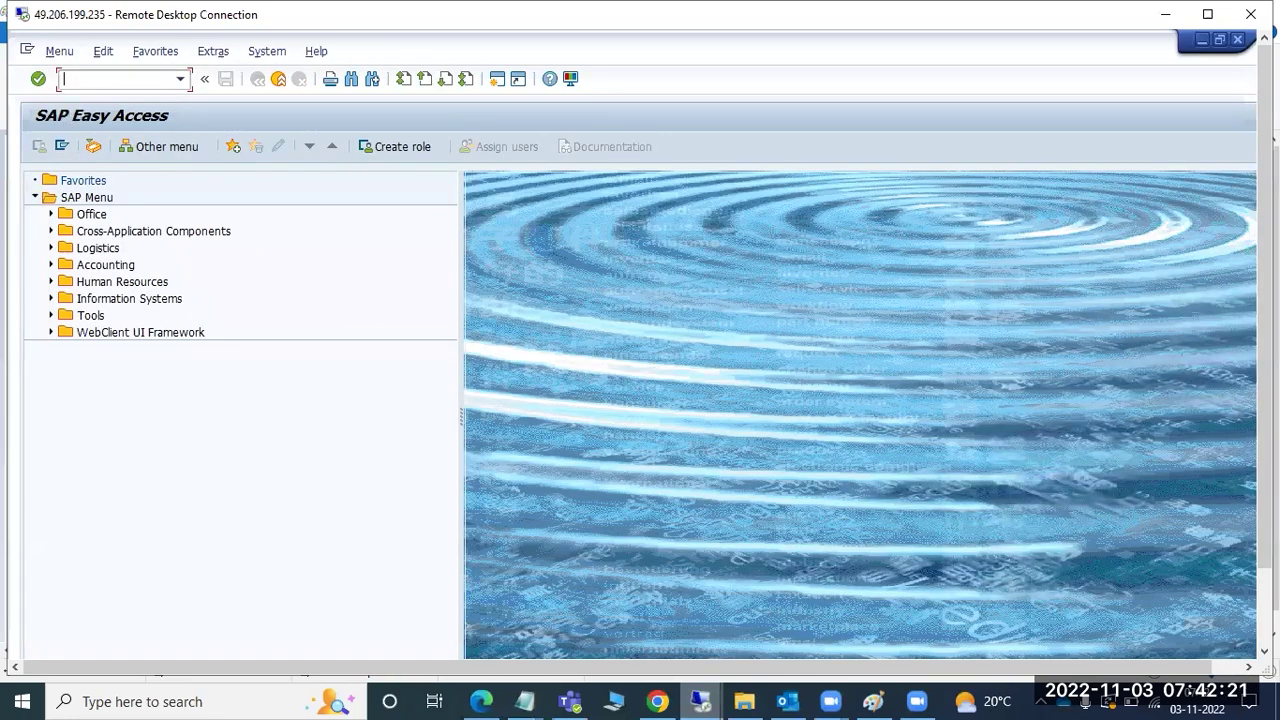
# - Try to open the cross-client table view for maintenance and cancel back to the SAP Easy Access screen
pyautogui.write('sm30')
pyautogui.press('Return')
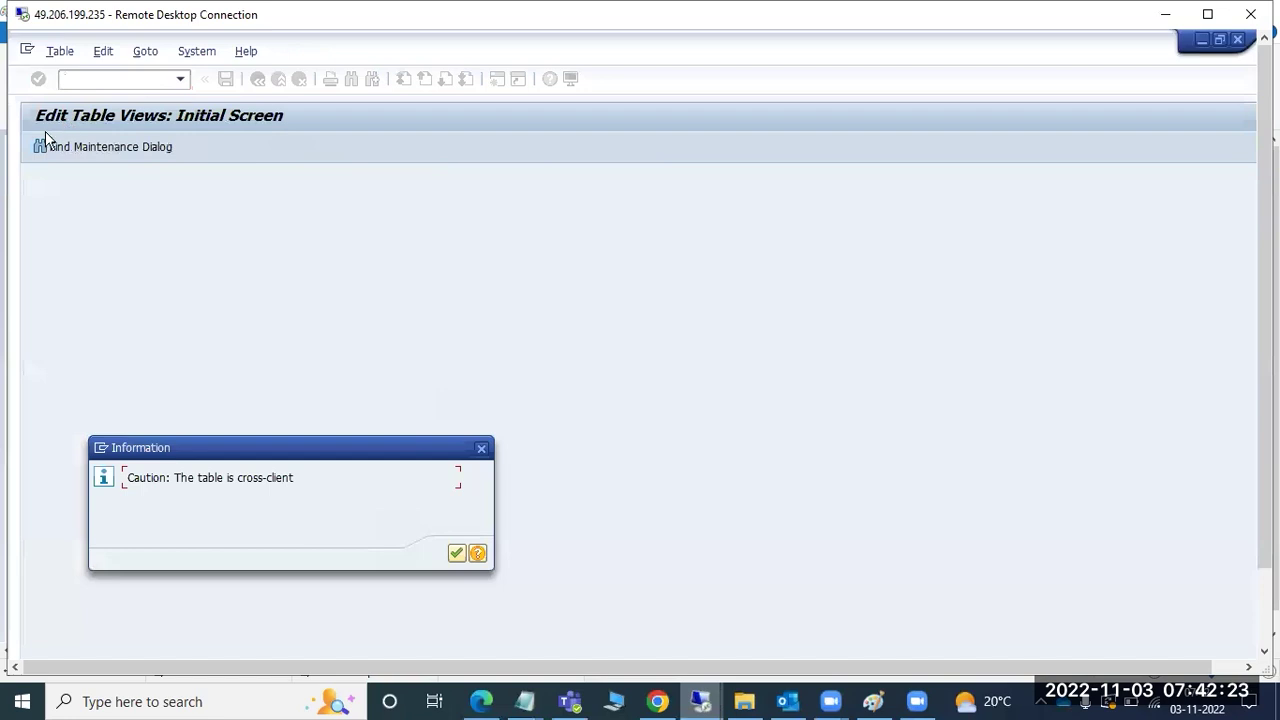
pyautogui.click(456, 553)
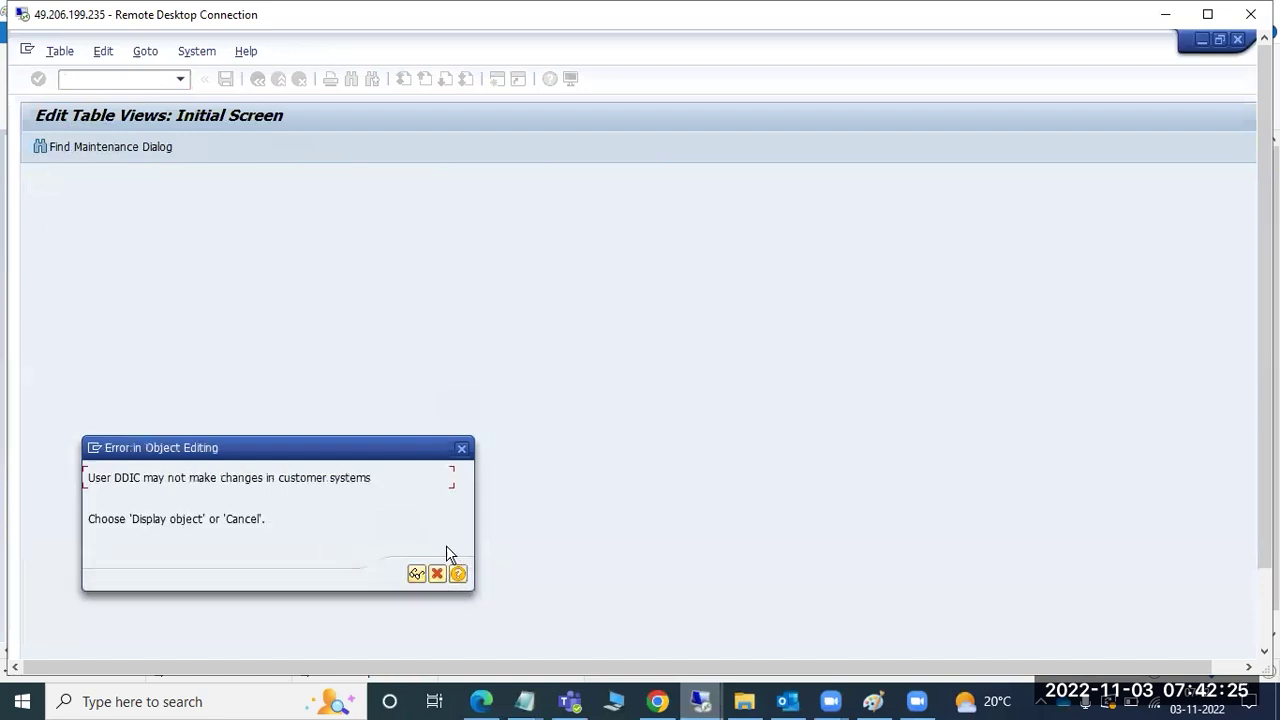
pyautogui.moveTo(120, 479); pyautogui.dragTo(399, 481)
pyautogui.click(152, 477)
pyautogui.moveTo(114, 477); pyautogui.dragTo(374, 480)
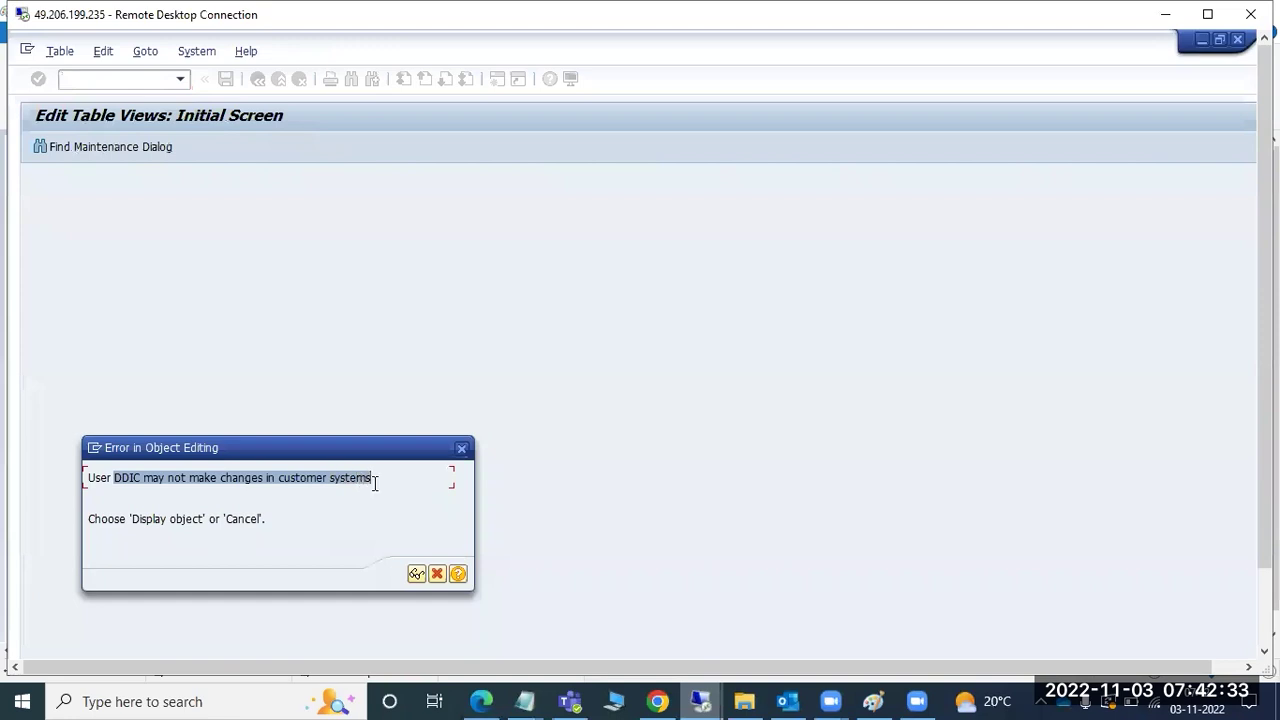
pyautogui.click(437, 573)
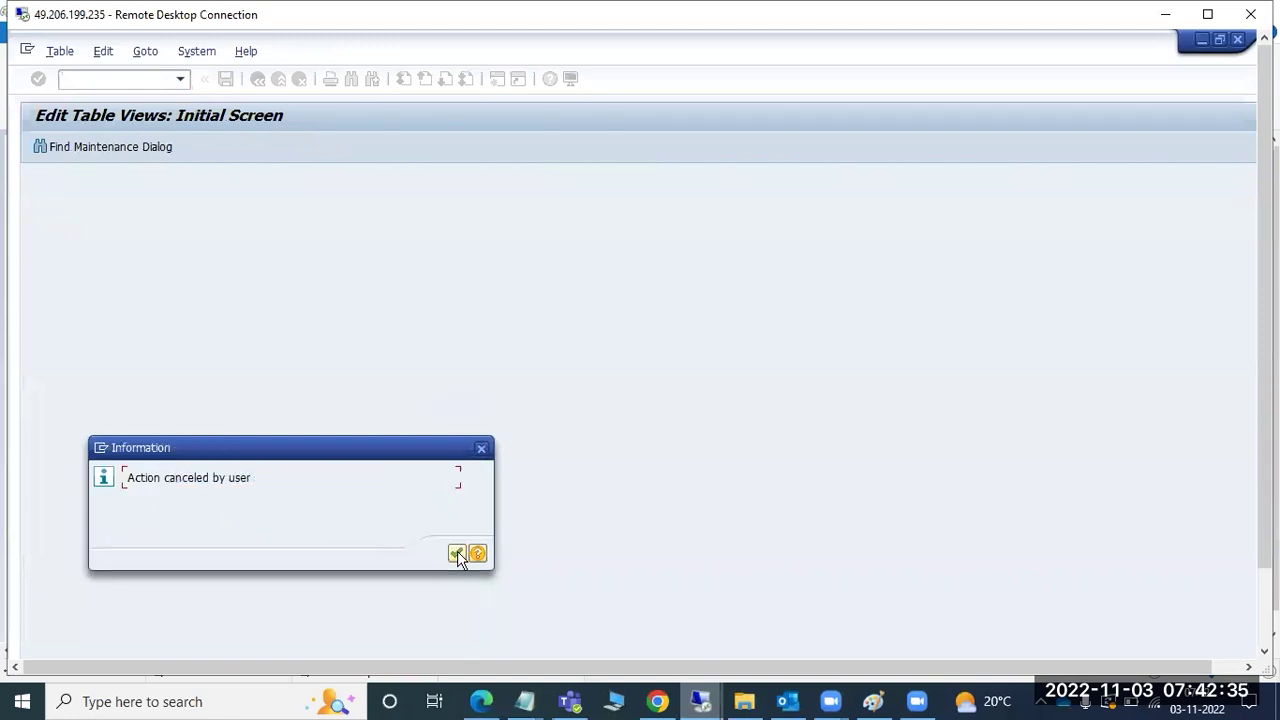
pyautogui.click(456, 553)
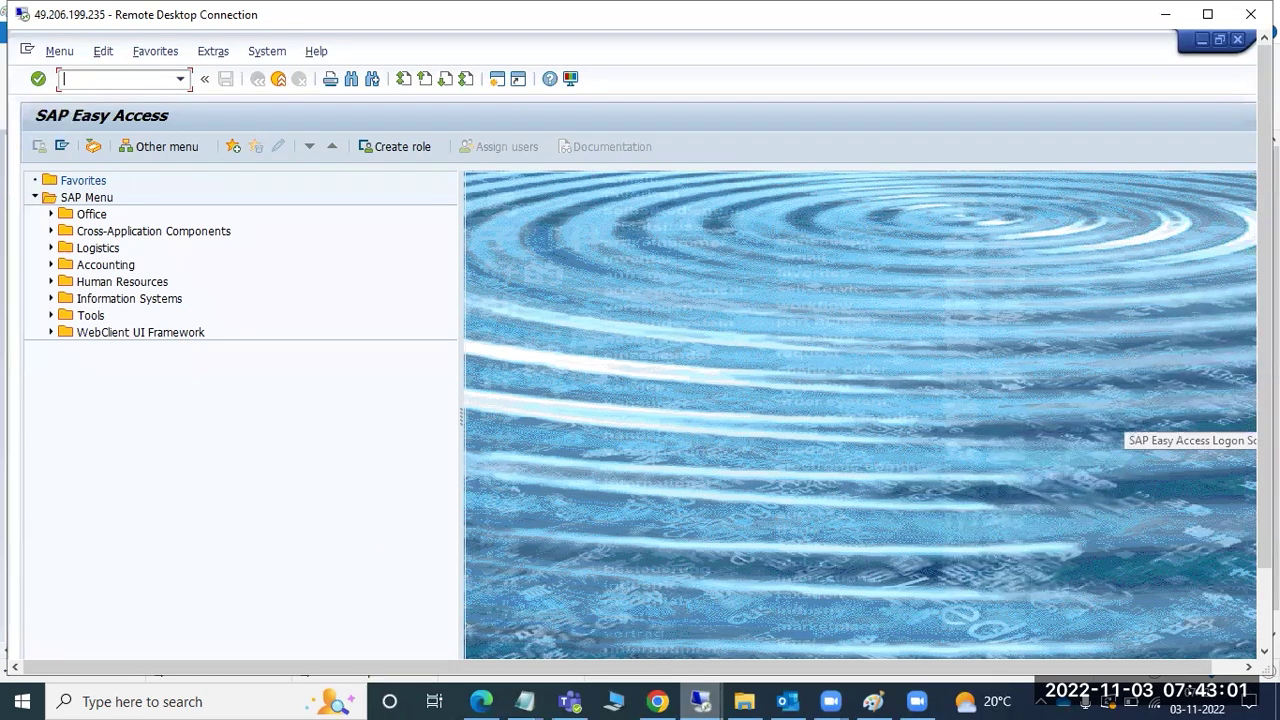
# - Switch to Paint, draw a purple line about 200 × 126 px running up into the Develop box, and return to the remote SAP session
pyautogui.scroll(-3, 1264, 440)
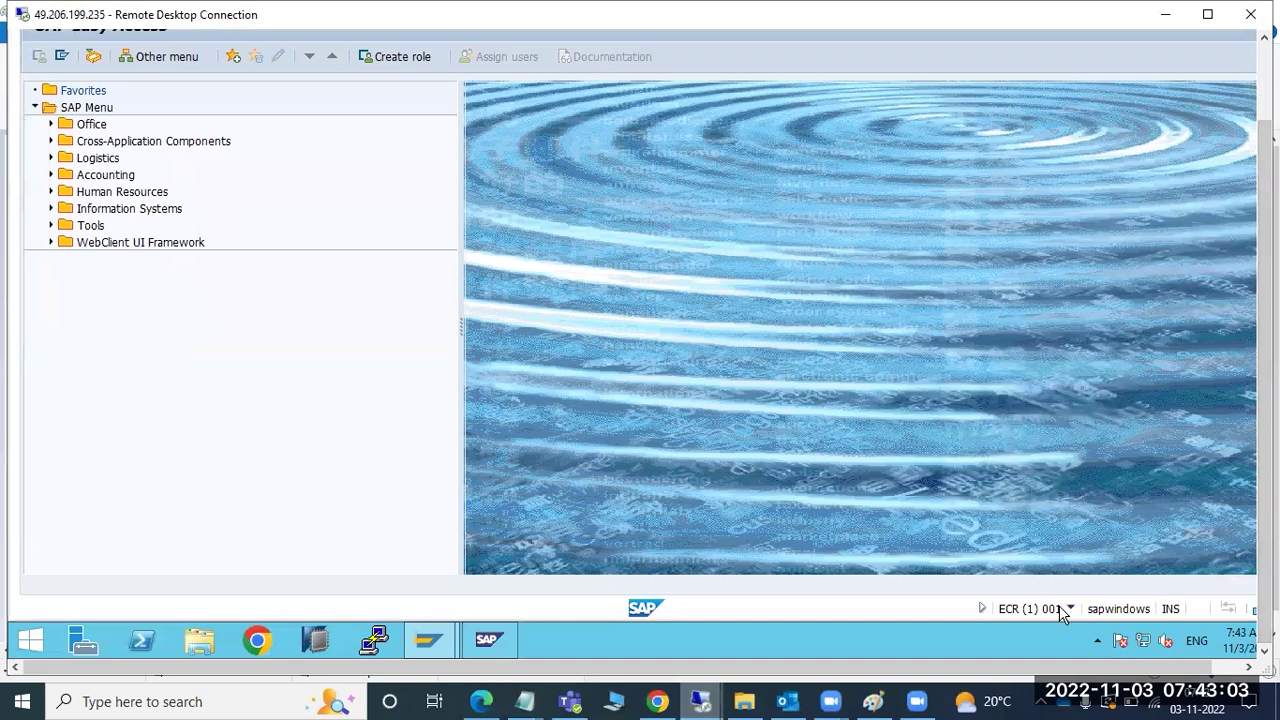
pyautogui.click(873, 701)
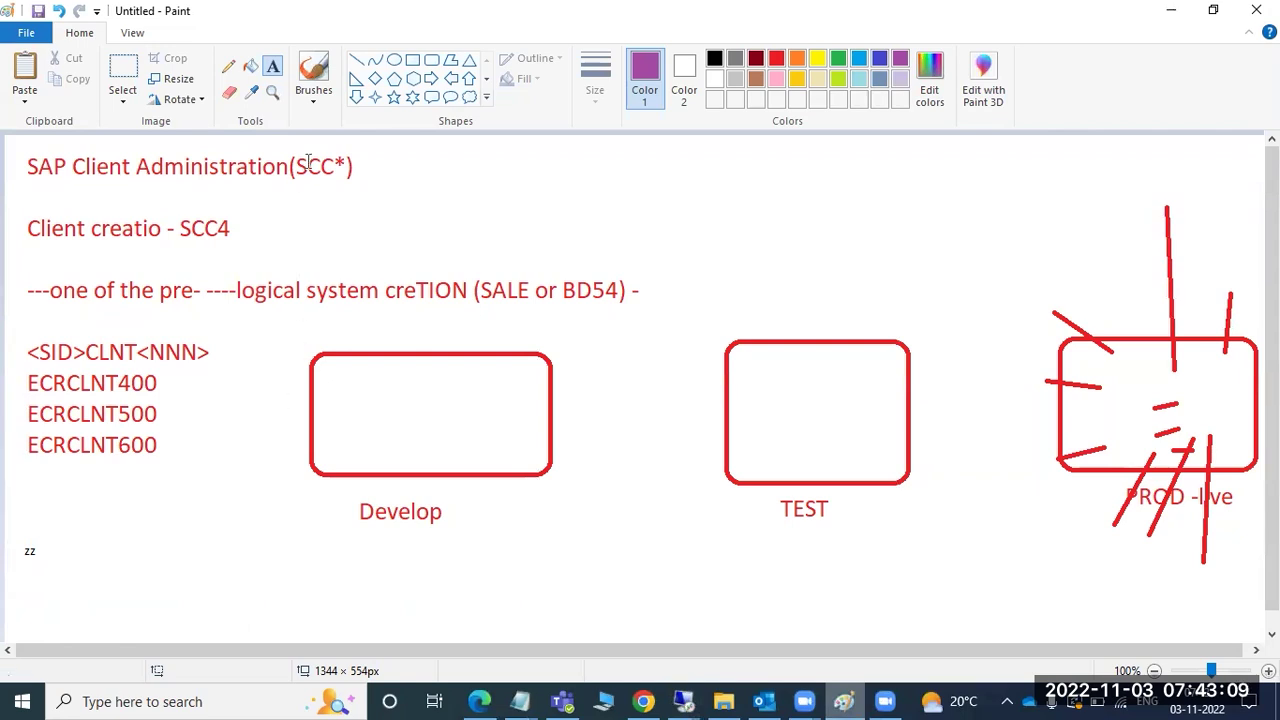
pyautogui.click(355, 63)
pyautogui.moveTo(203, 527); pyautogui.dragTo(391, 409)
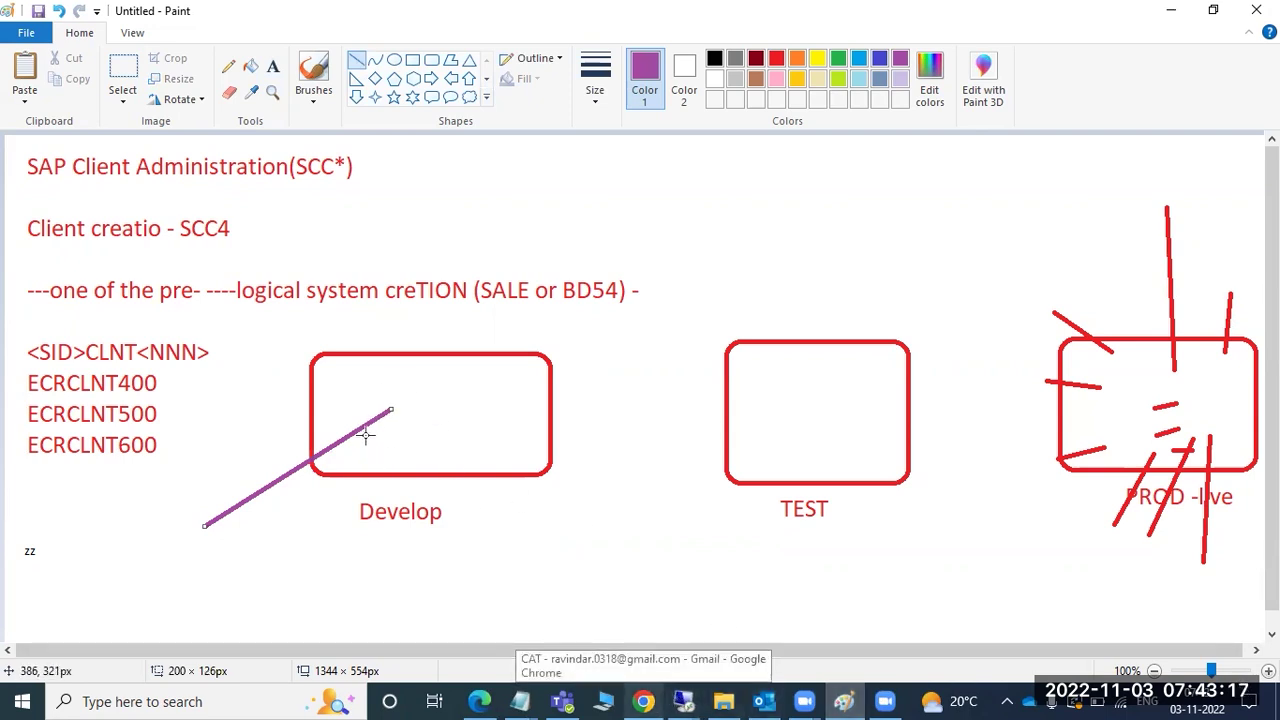
pyautogui.click(683, 700)
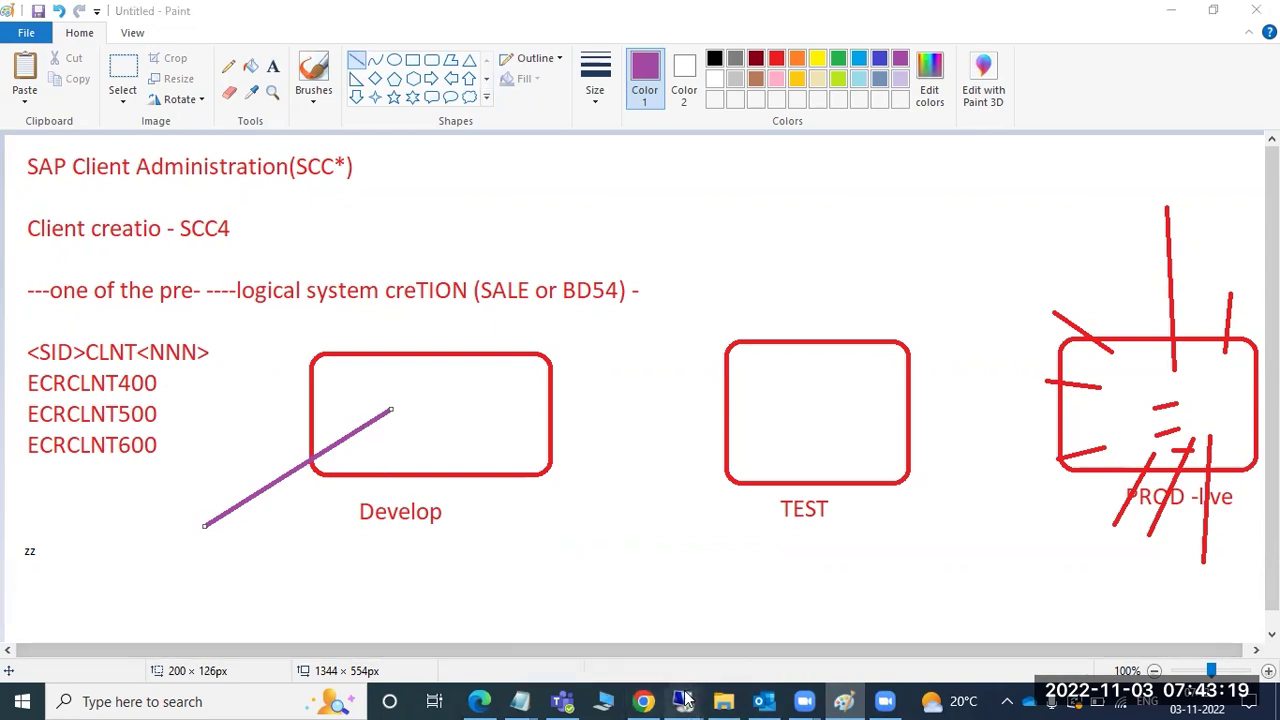
pyautogui.click(714, 592)
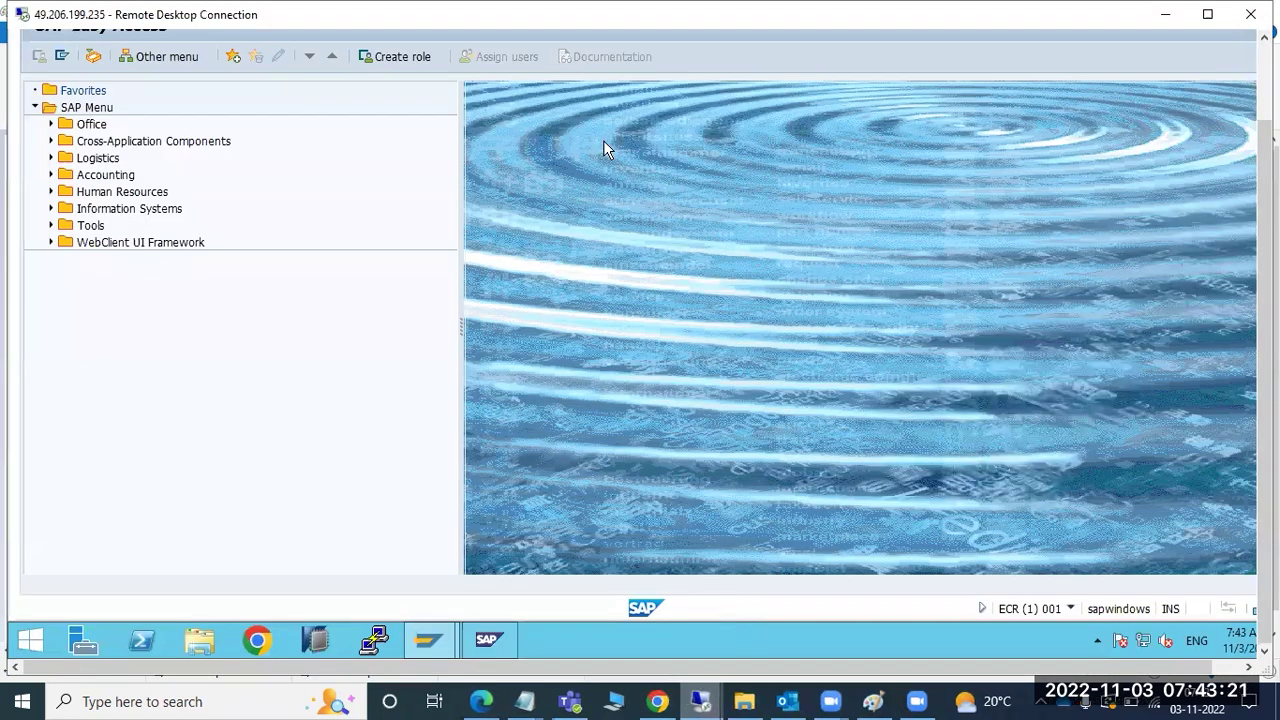